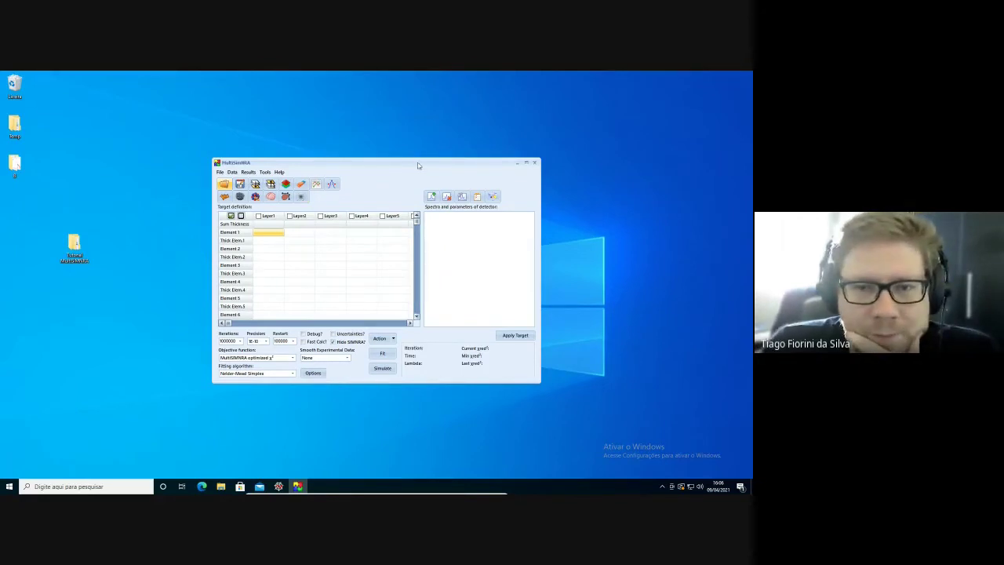
- Enlarge the MultiSIMNRA window and reposition it on the desktop so more target layers and element rows fit
drag(418, 165, 391, 146)
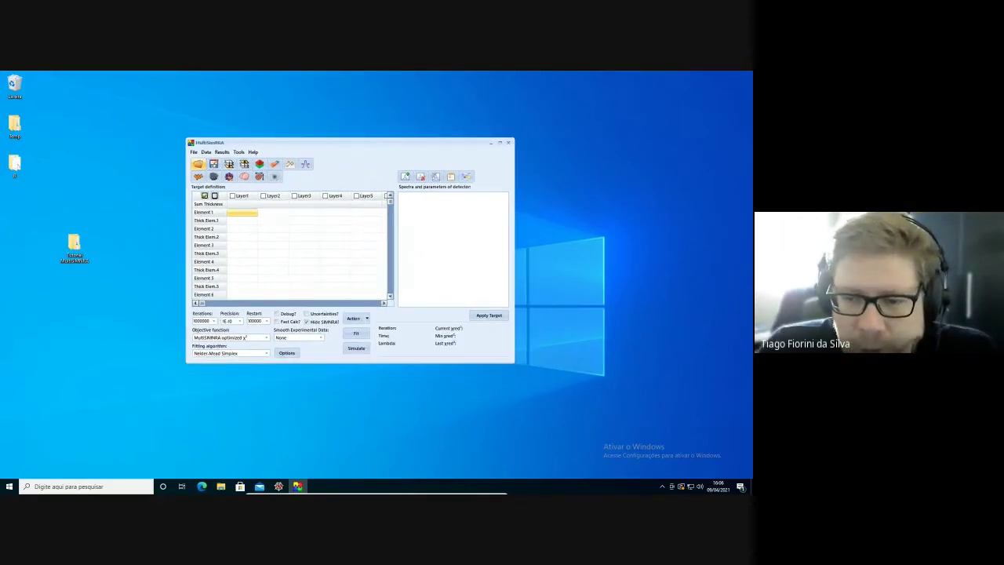
drag(513, 362, 571, 408)
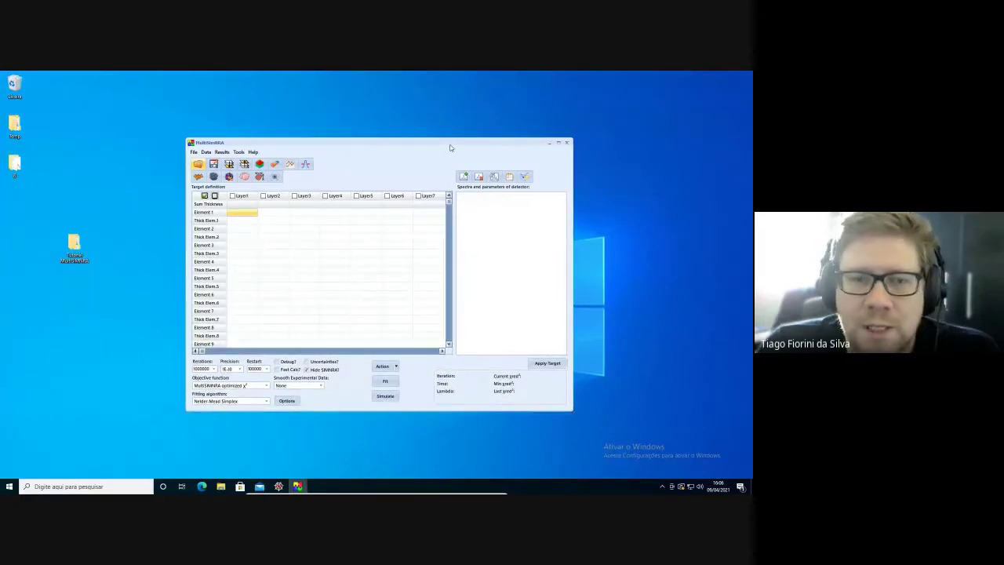
drag(452, 147, 429, 121)
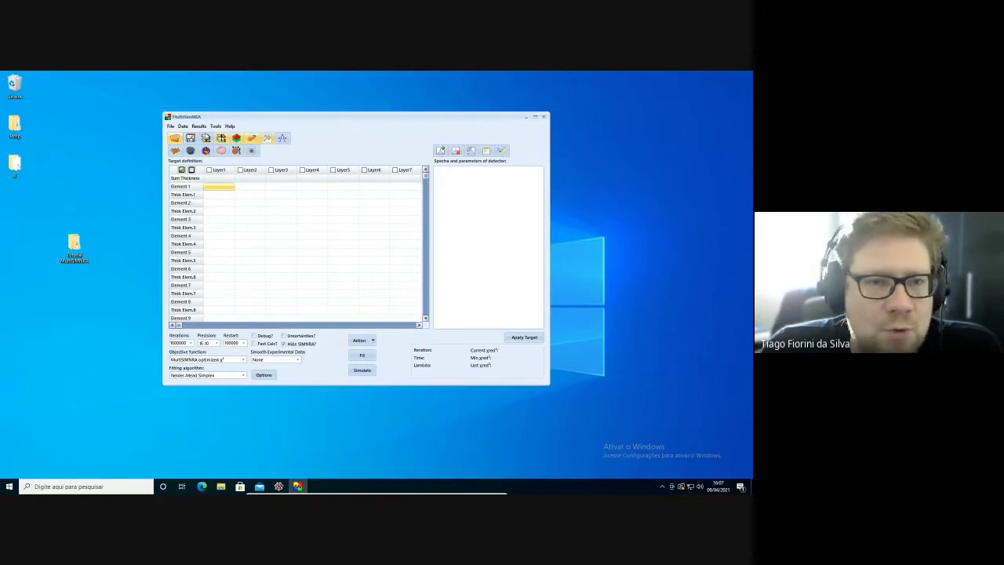
- Review the program's About information, including its description and citation reference, and close it
click(171, 126)
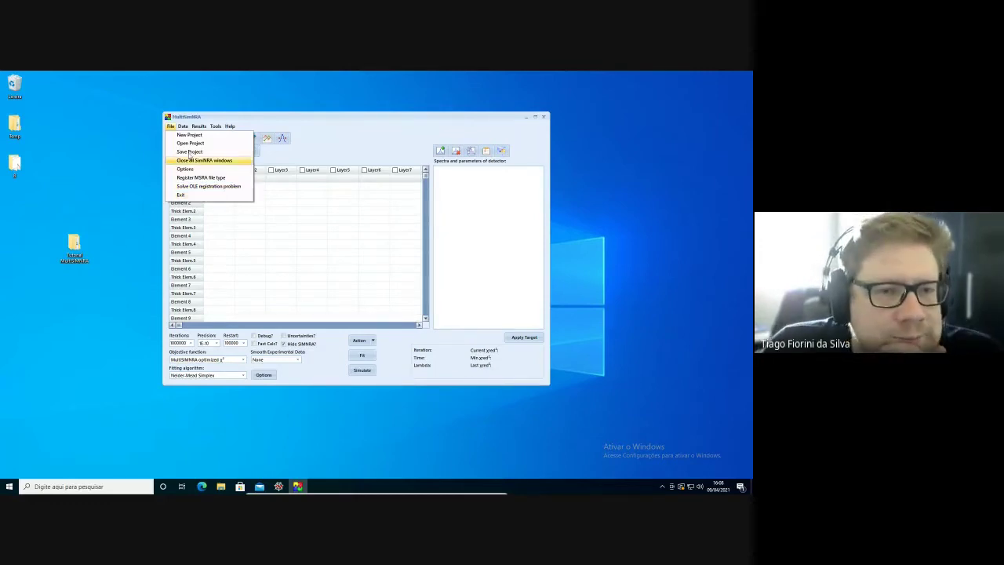
mouse_move(183, 128)
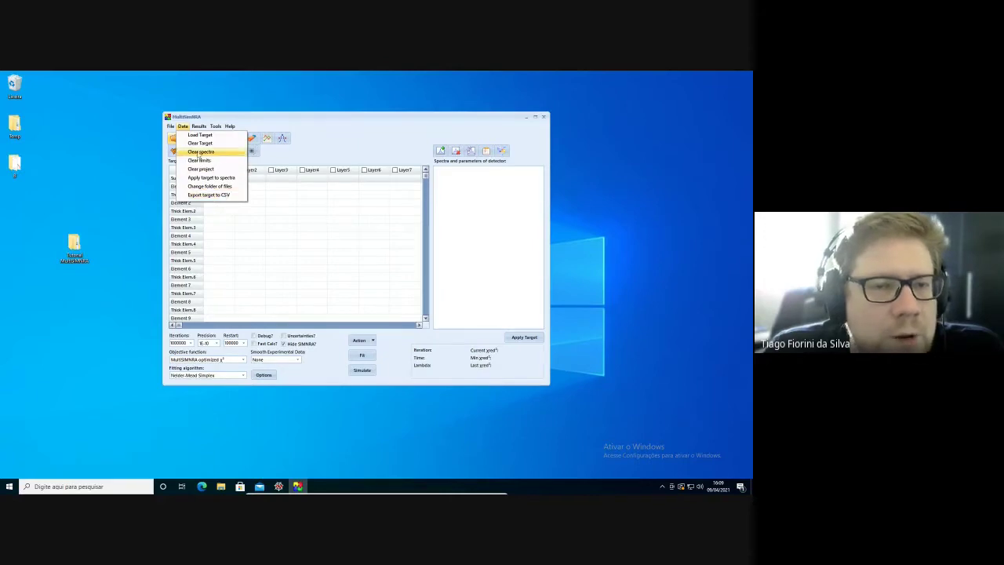
mouse_move(200, 128)
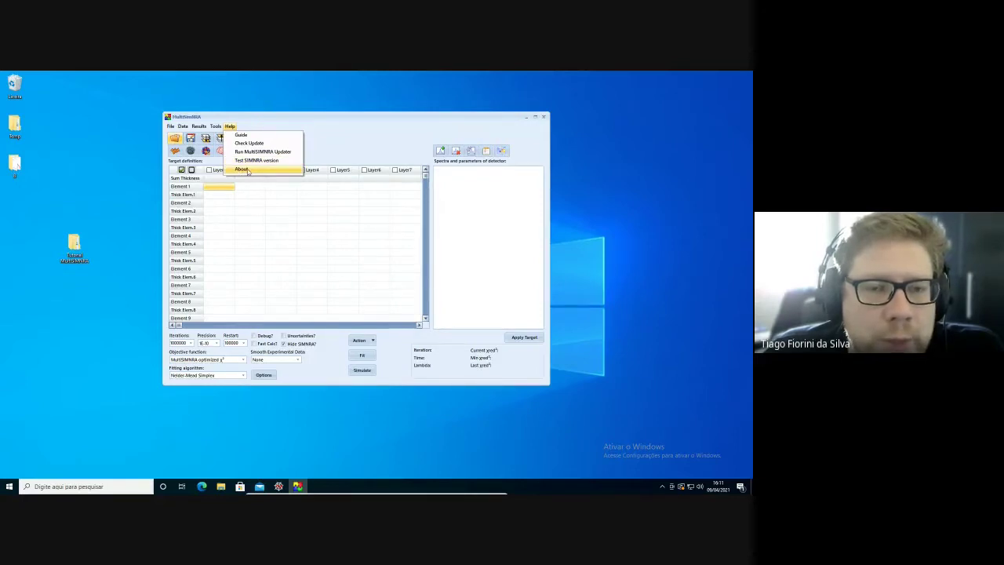
click(246, 170)
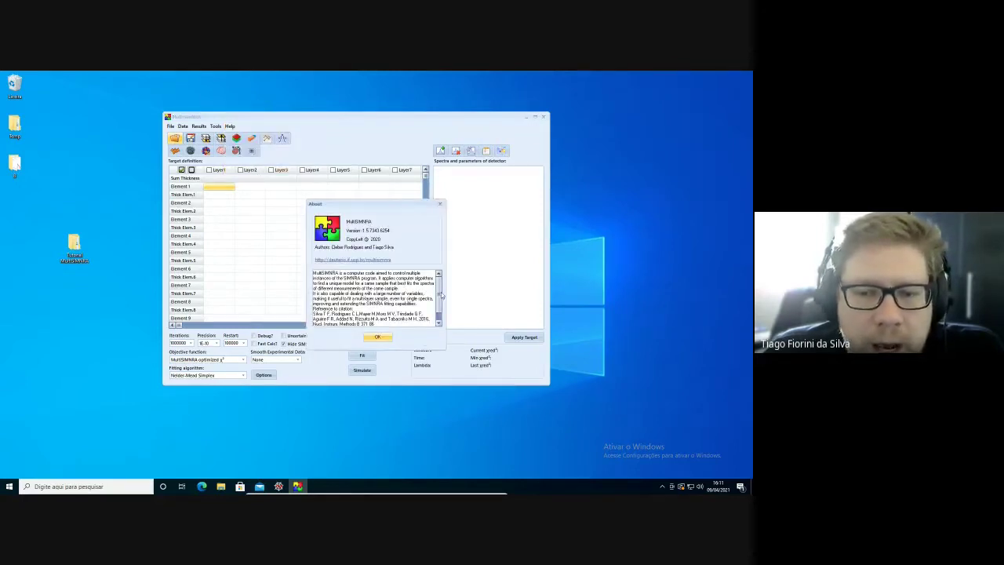
scroll(399, 299, down, 1)
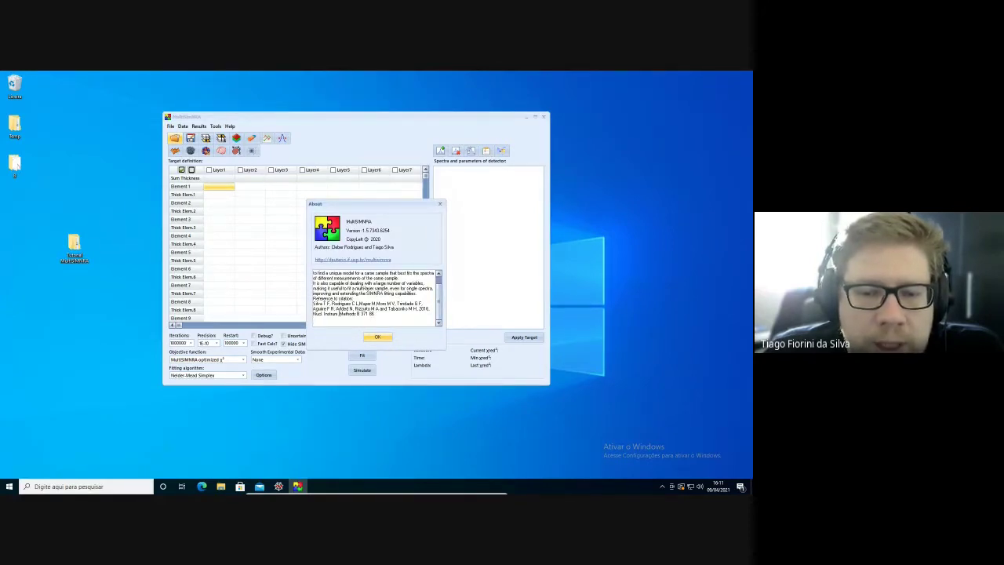
drag(383, 315, 319, 303)
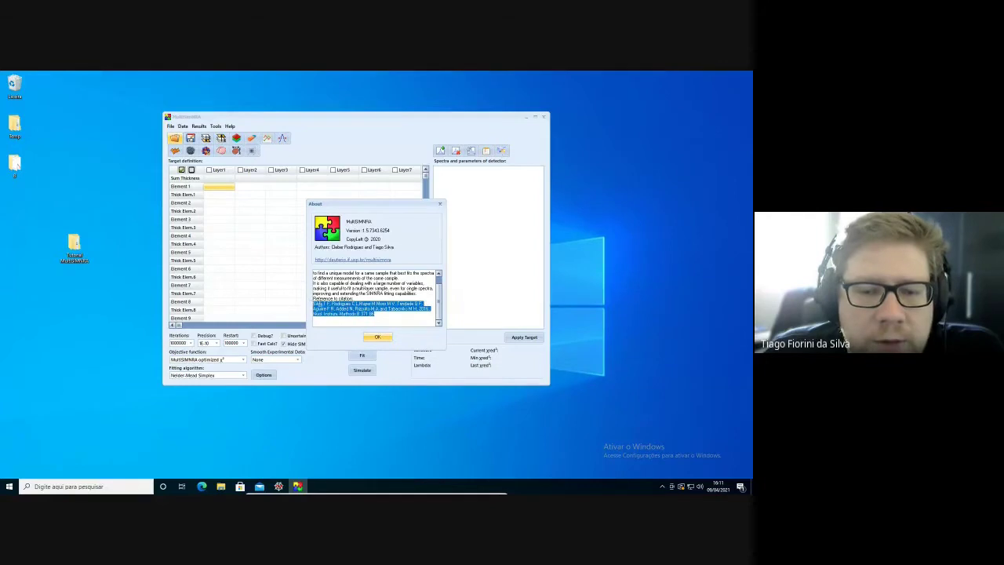
click(390, 289)
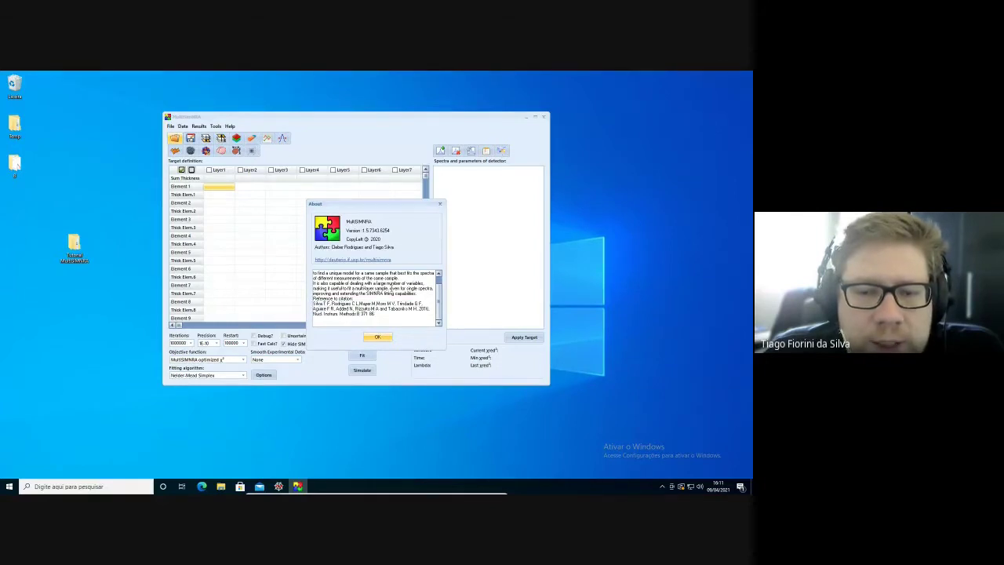
scroll(390, 298, up, 1)
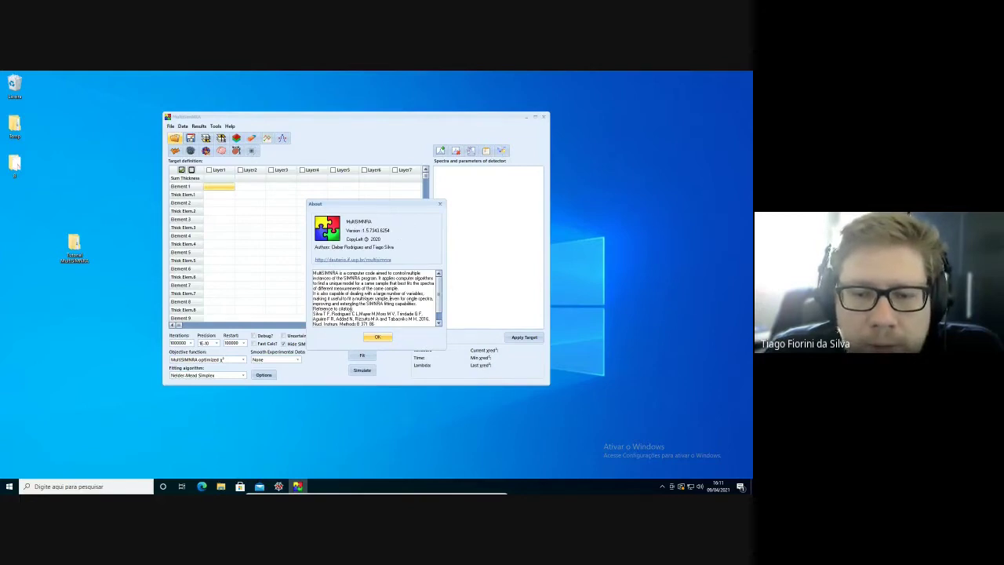
click(380, 338)
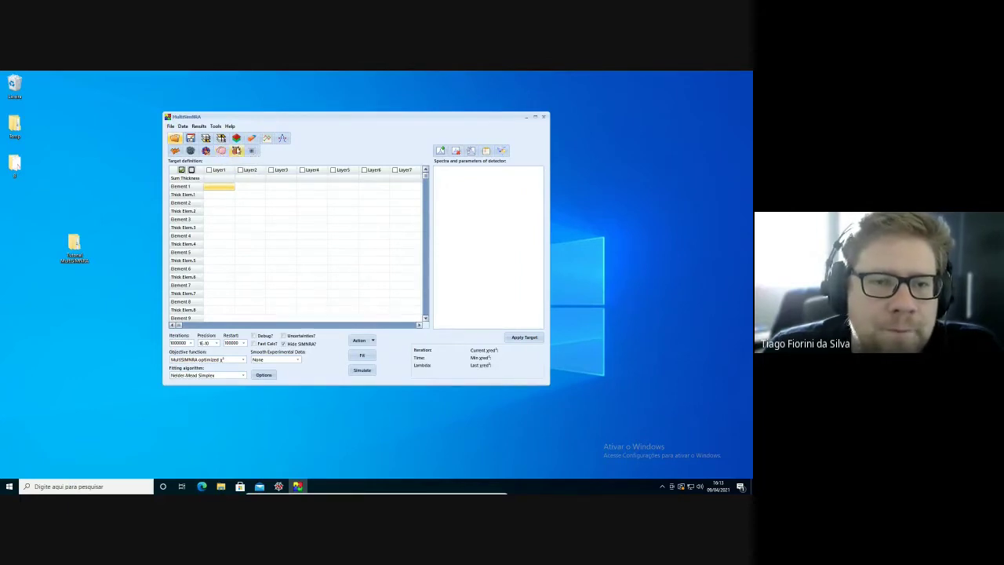
click(253, 151)
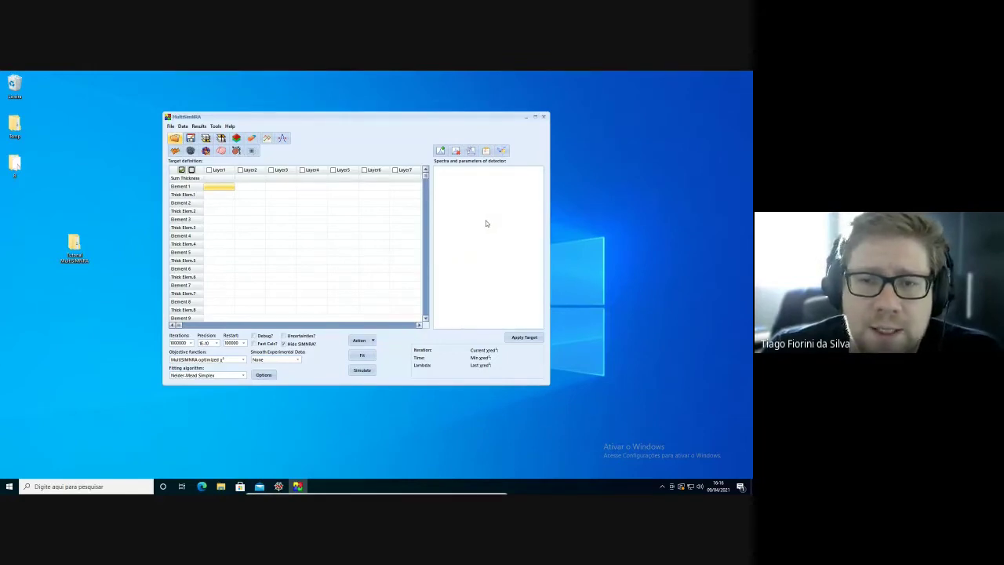
click(175, 139)
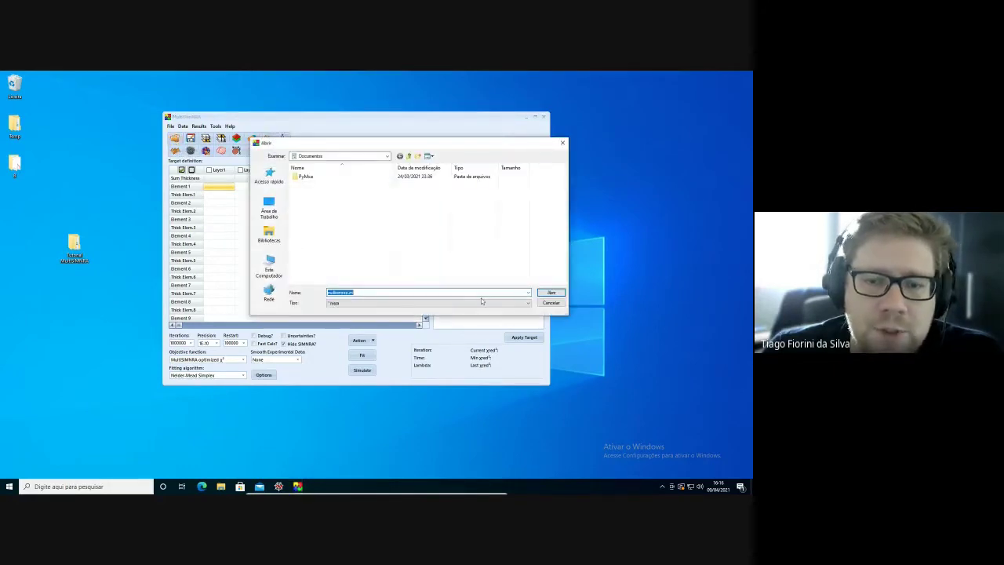
click(551, 302)
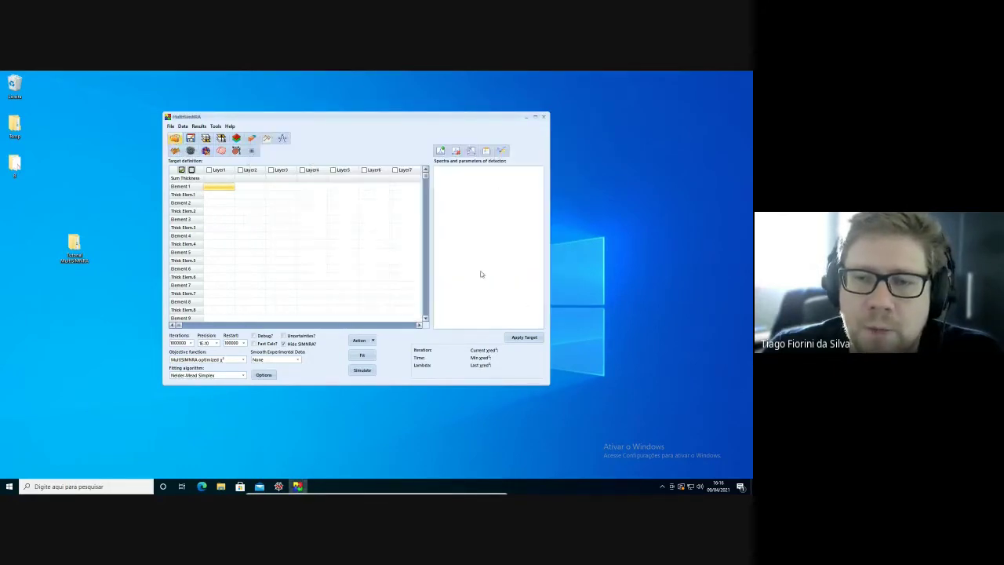
- Include the spectrum file R034933G.xnra from the Amostra 1 folder of Tutorial MultiSIMNRA on the desktop
click(440, 151)
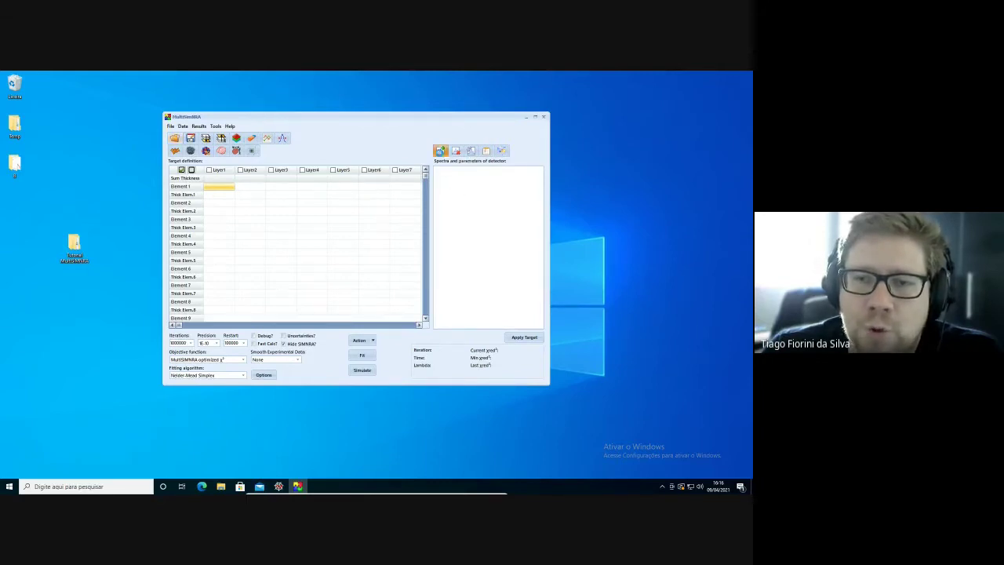
click(271, 207)
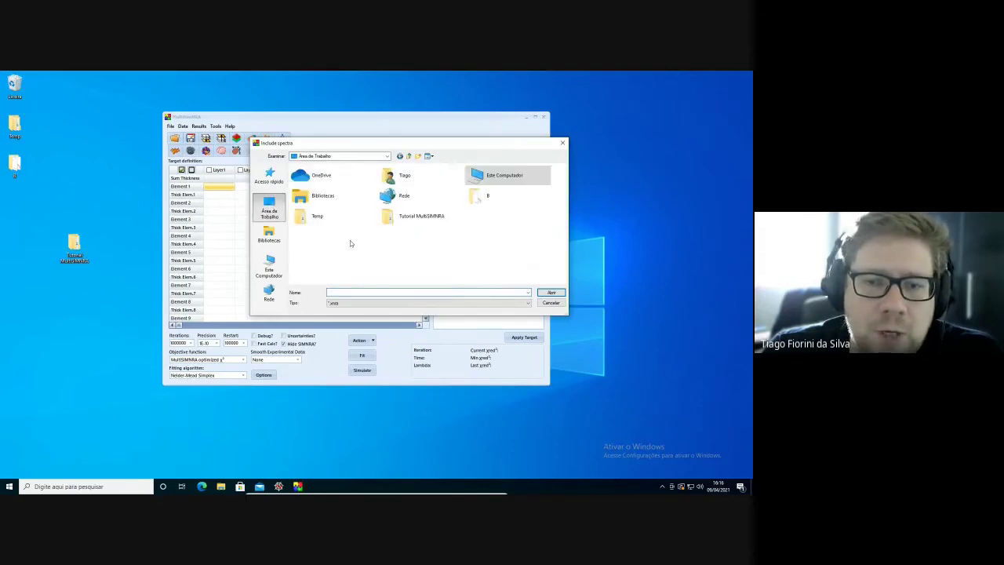
double_click(419, 217)
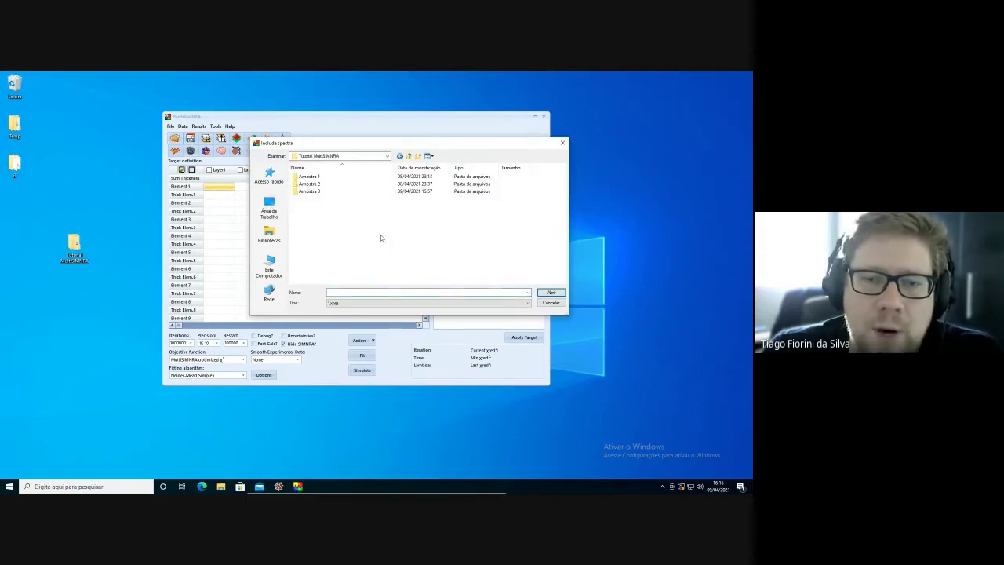
double_click(308, 177)
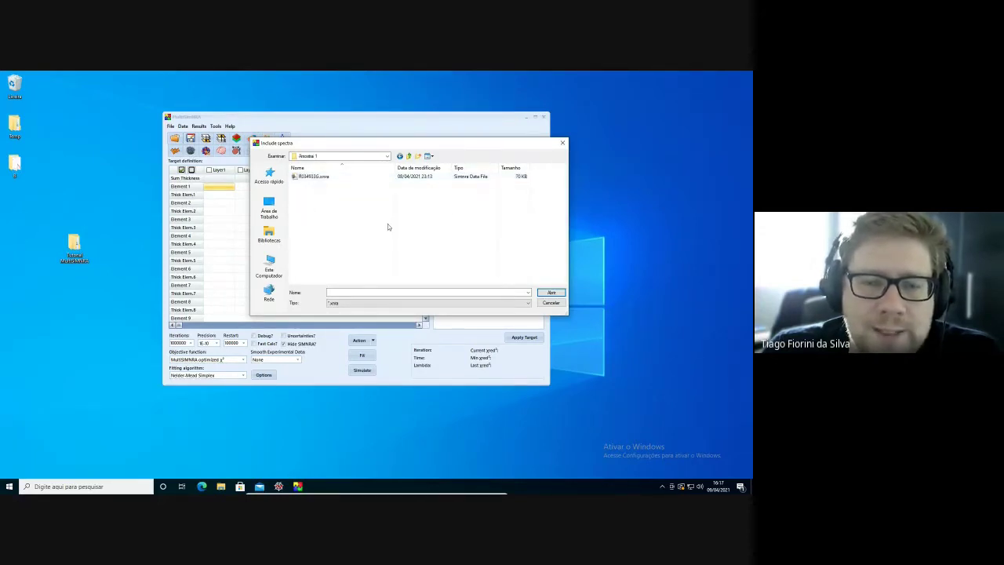
click(313, 178)
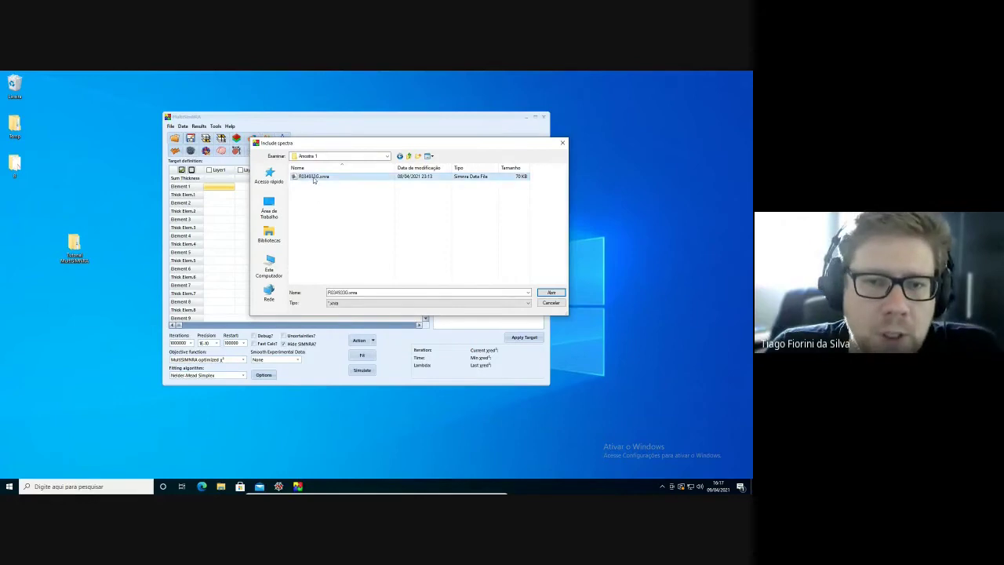
click(541, 293)
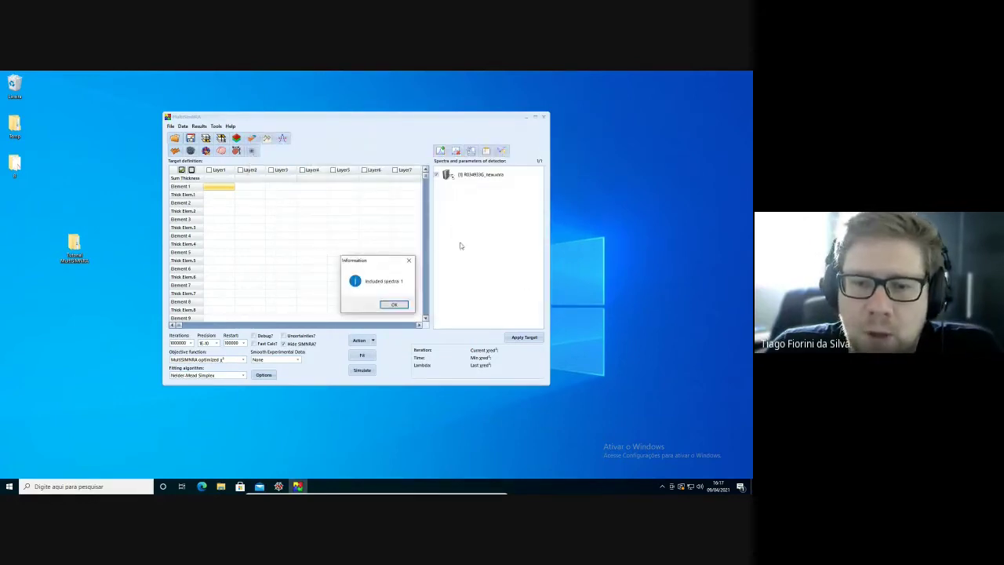
click(394, 305)
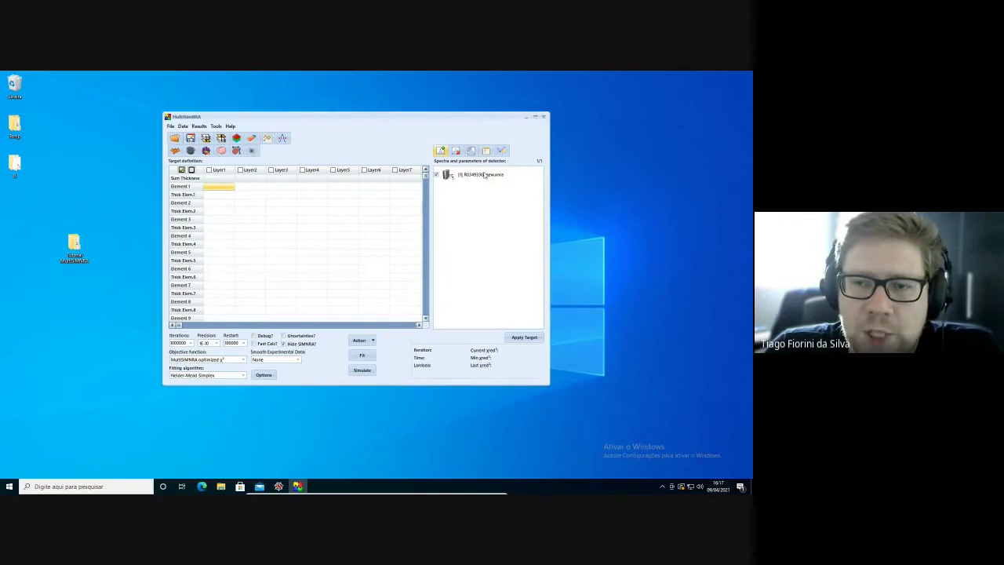
- Open the included spectrum in SIMNRA and check its experiment setup, including incident particle, geometry and calibration
click(484, 174)
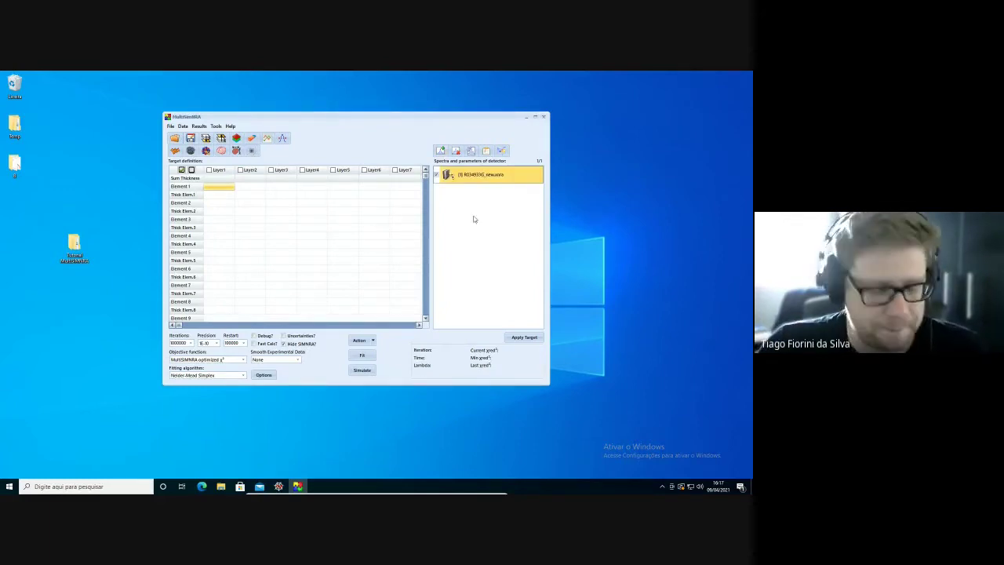
double_click(487, 178)
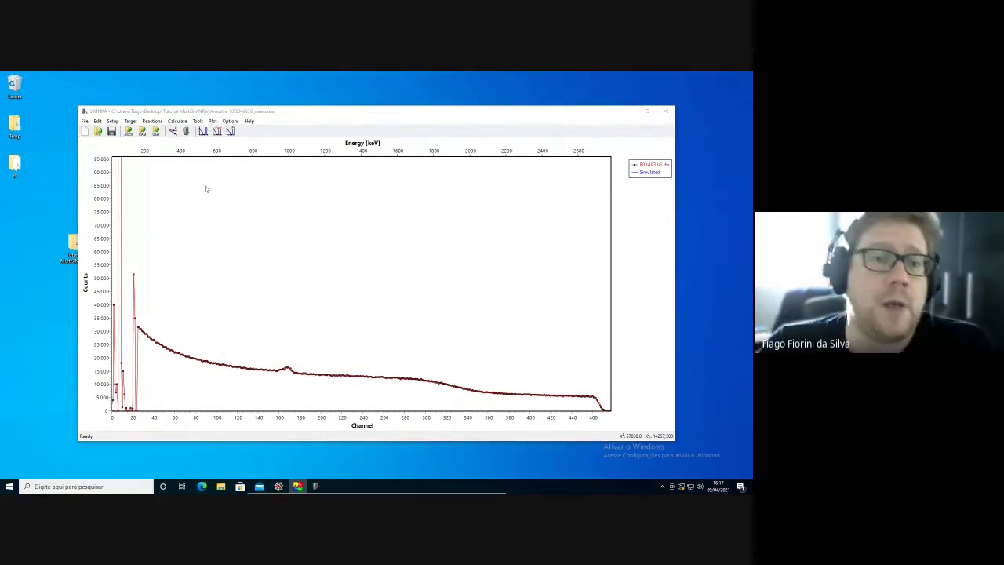
click(173, 131)
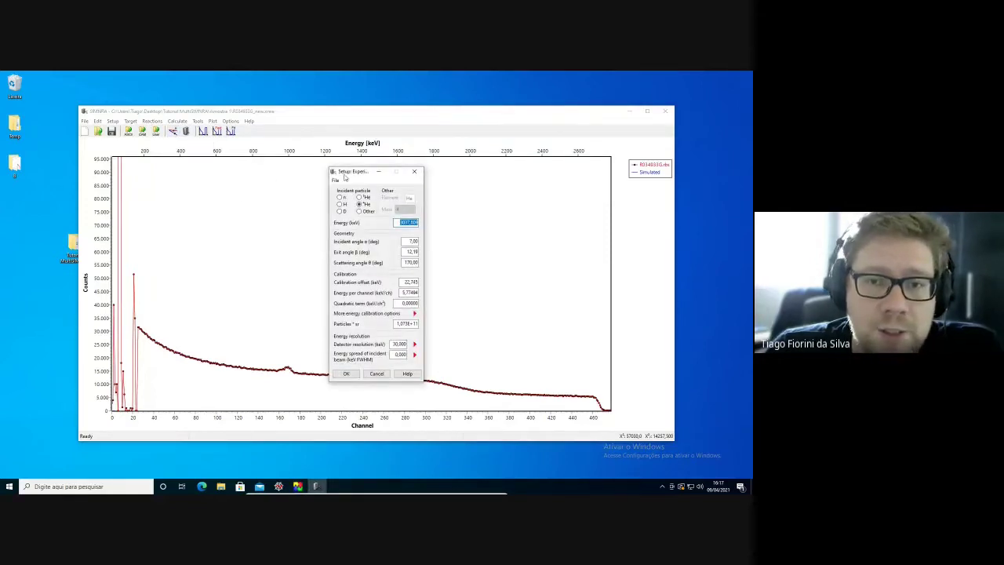
drag(357, 175, 401, 166)
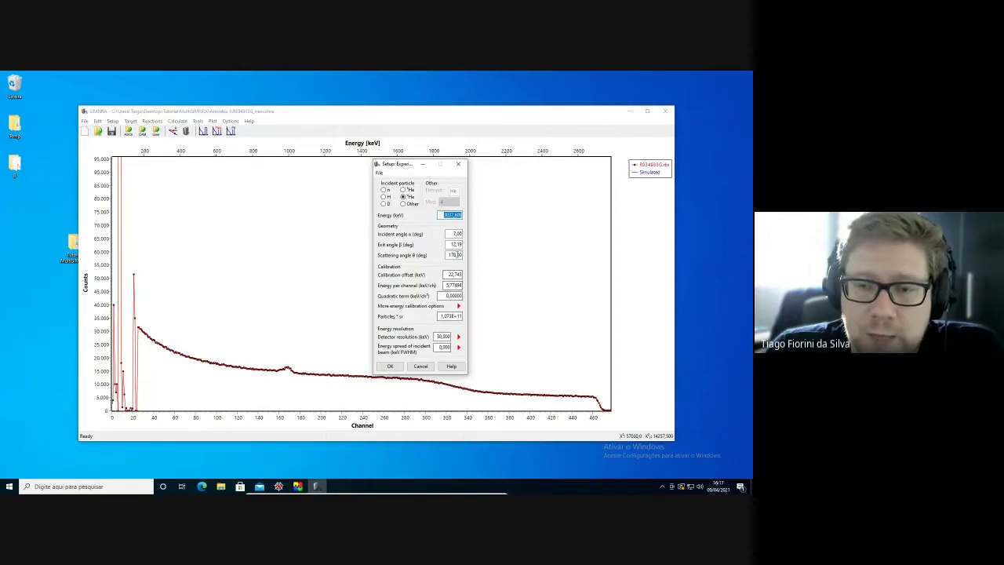
click(390, 366)
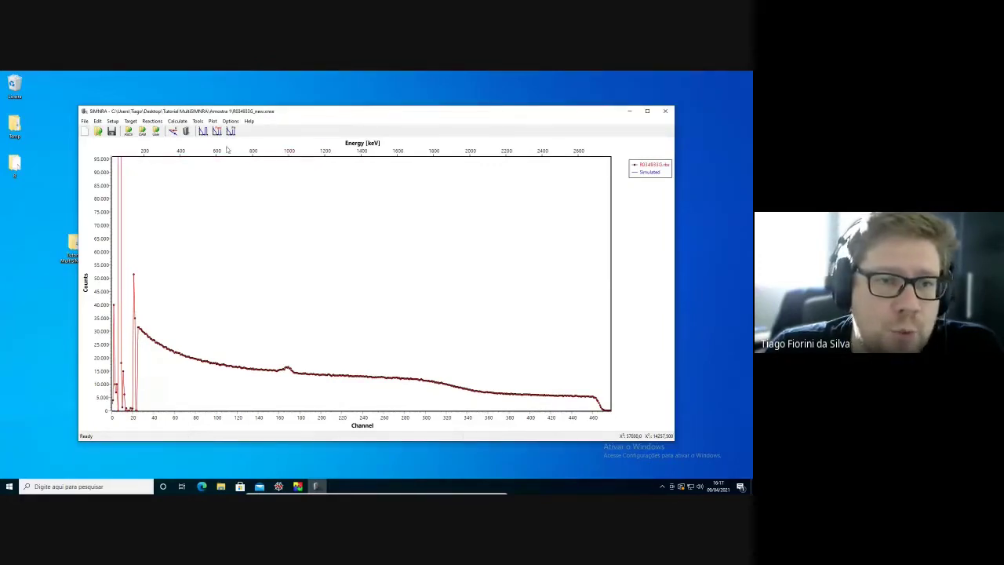
- Check the spectrum's target layer definition in SIMNRA and close the program without saving changes
click(188, 131)
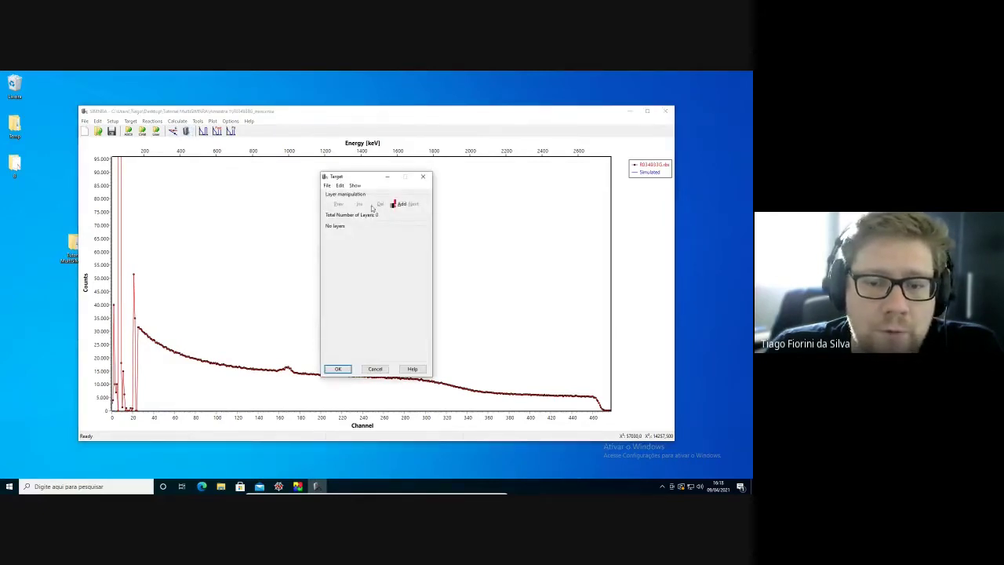
click(376, 370)
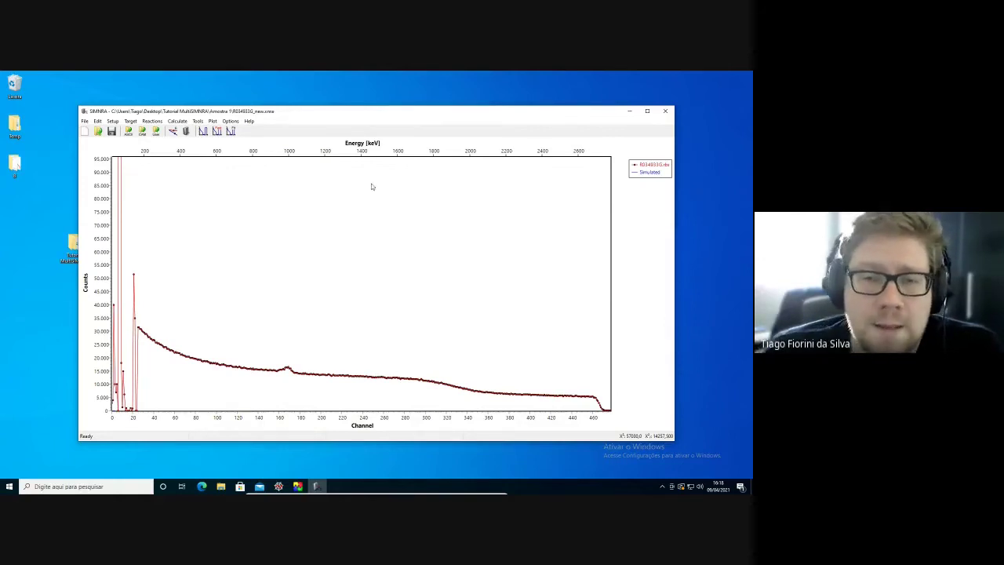
click(667, 112)
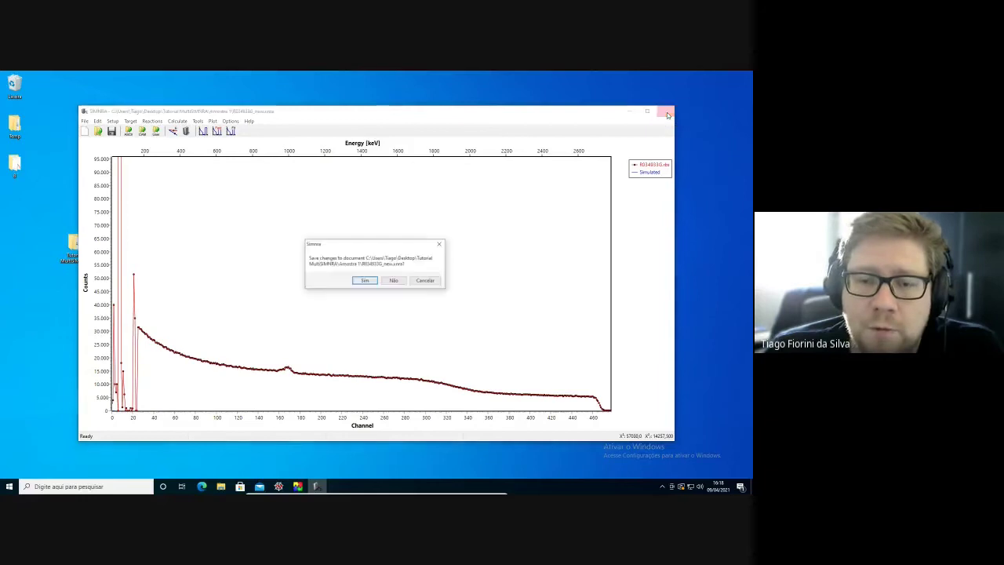
click(394, 281)
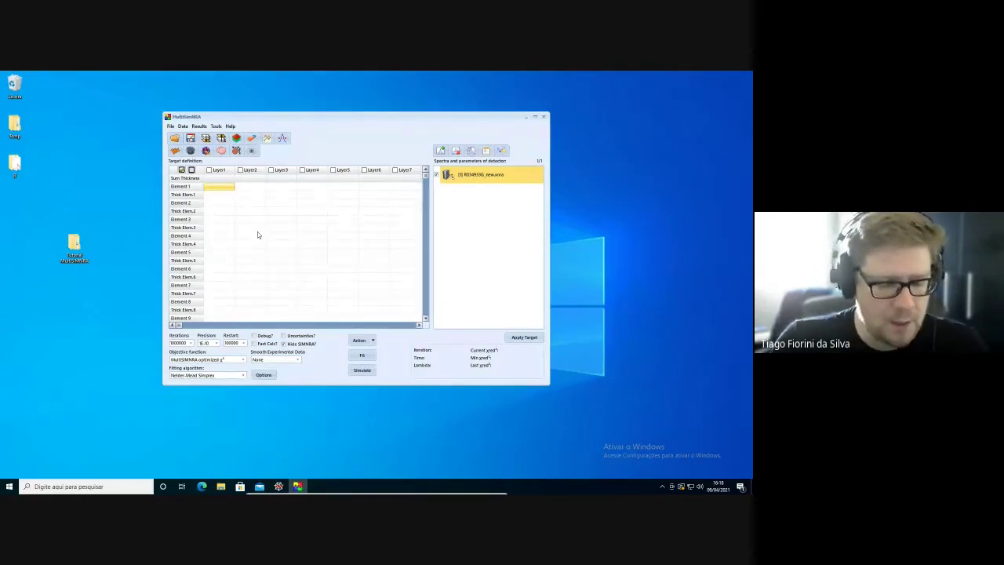
- Define Layer1 with Ta as Element 1 at a thickness of 50000 and apply the target to the spectrum
text(Ta)
key(Return)
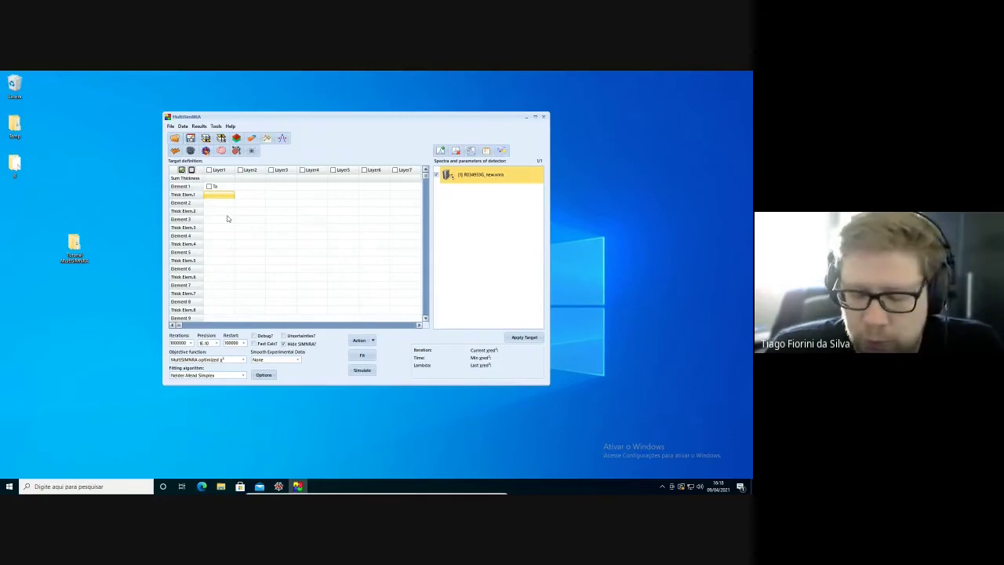
text(50000)
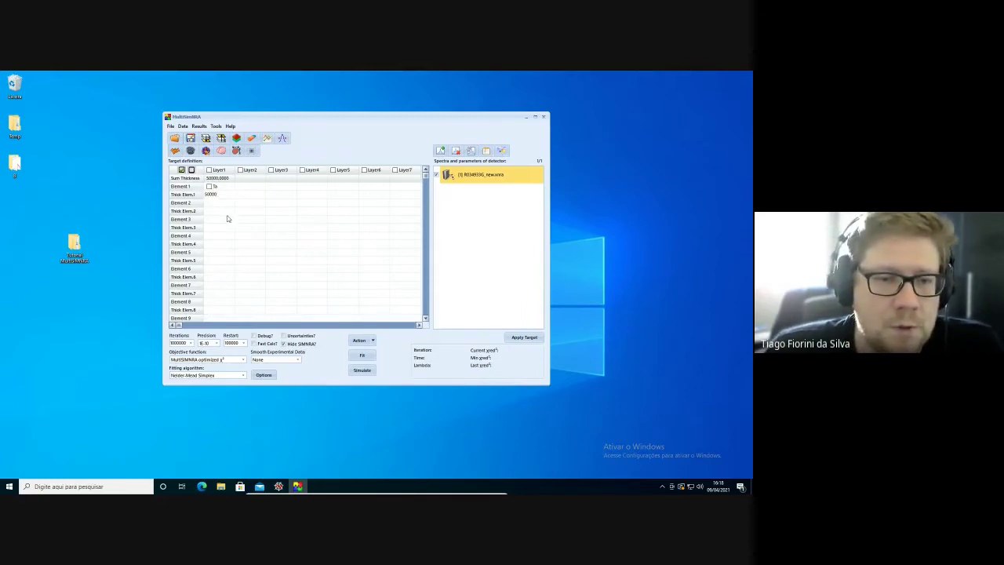
key(Return)
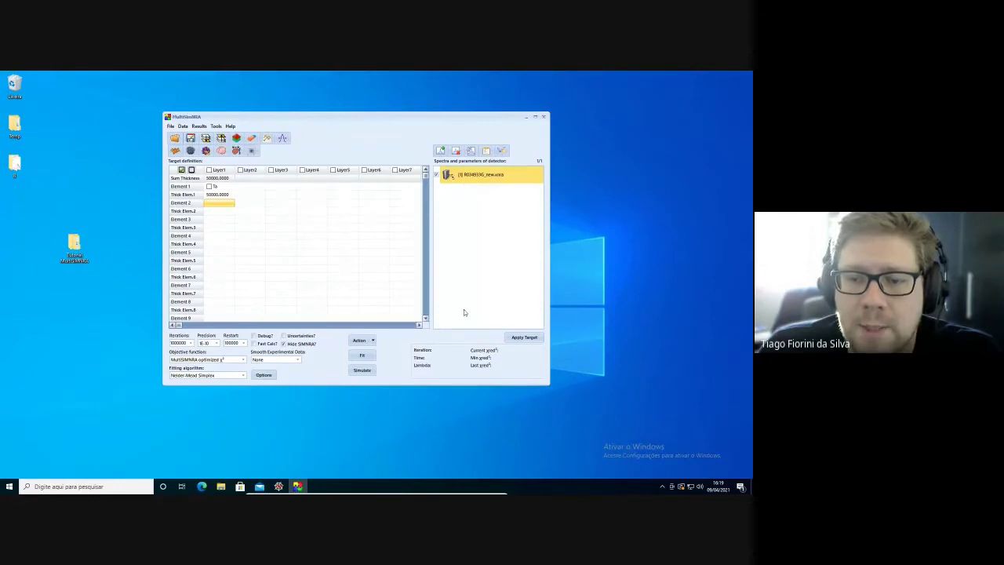
click(524, 338)
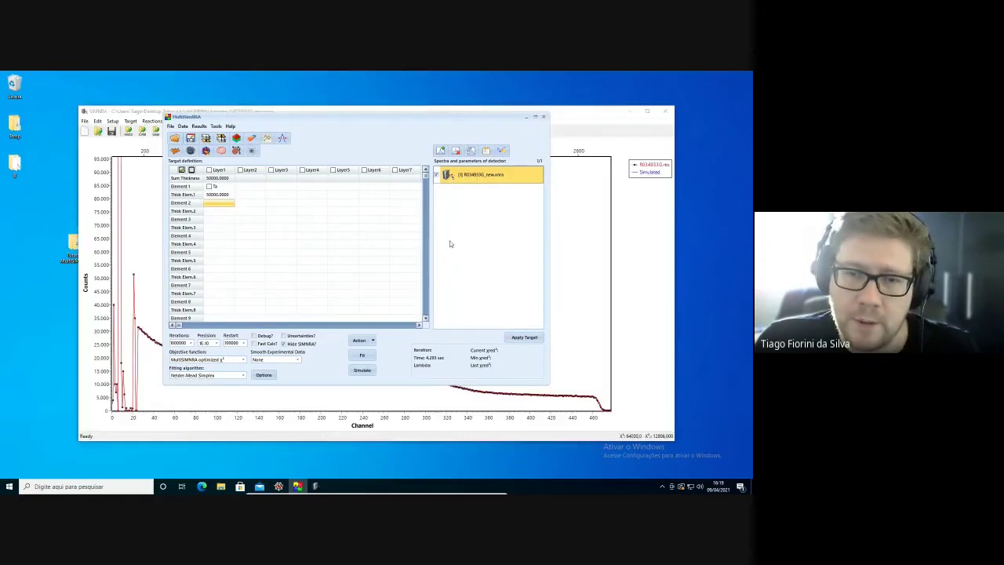
- Check in SIMNRA that the spectrum's target is a single Ta layer, and close the program without saving changes
click(573, 113)
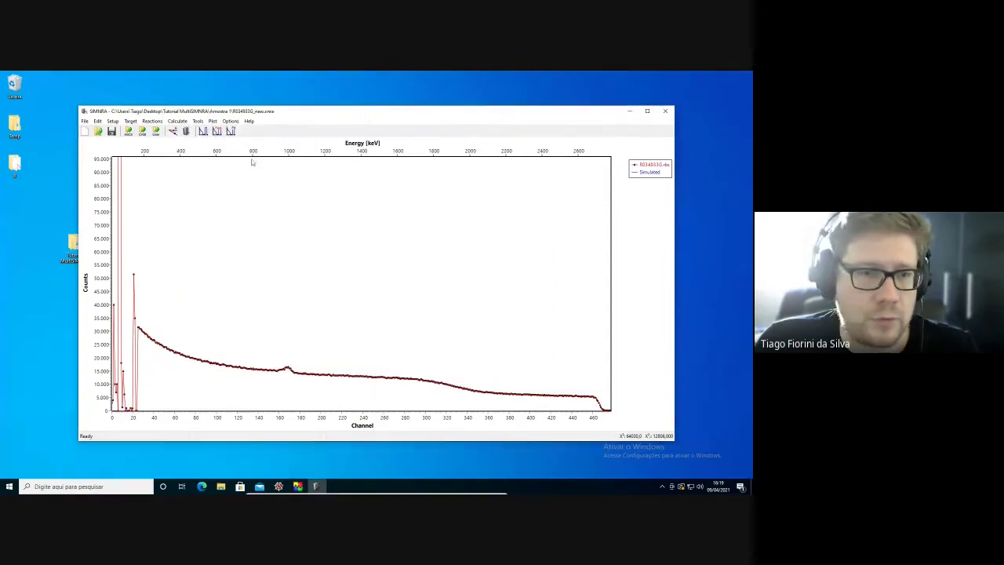
click(187, 132)
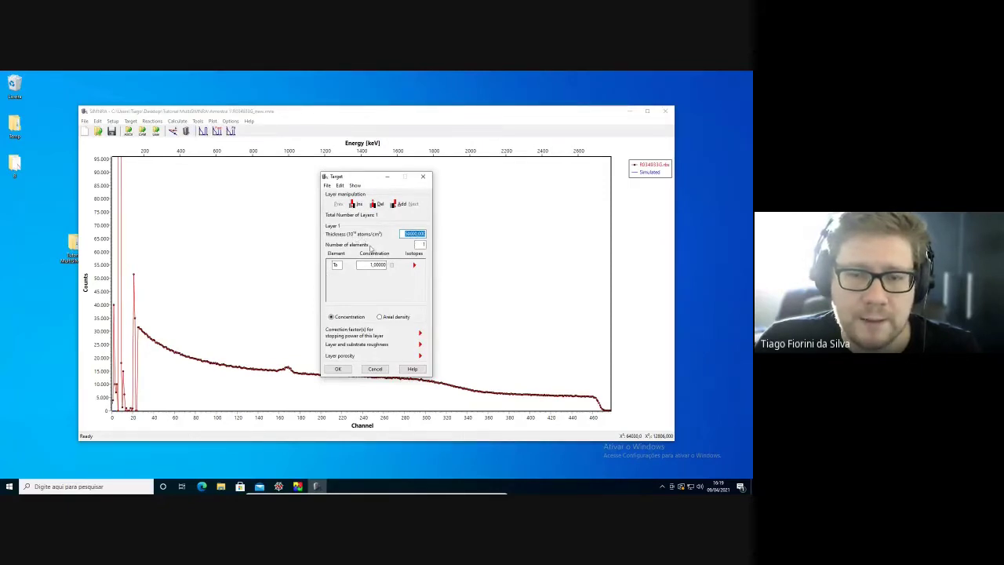
click(337, 369)
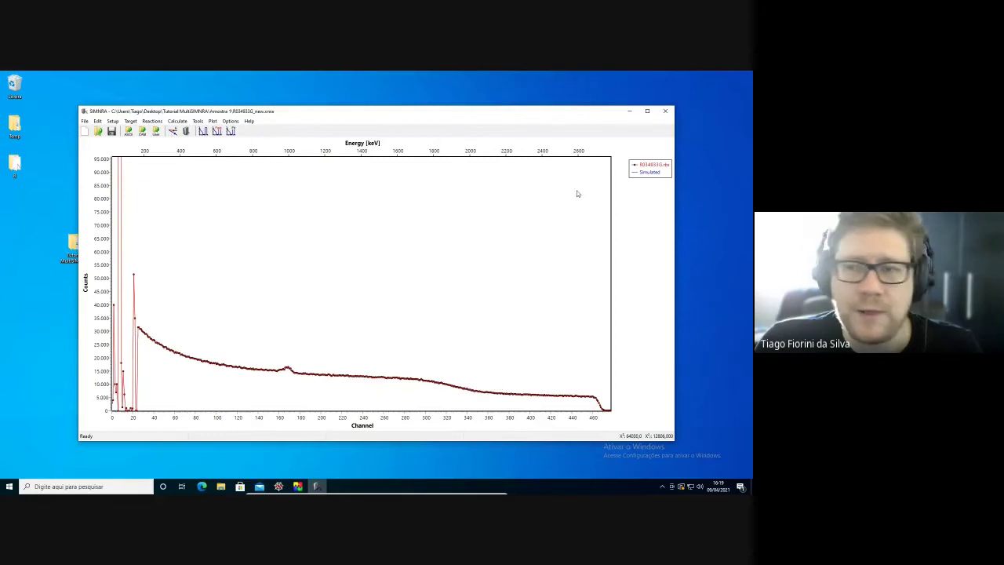
click(666, 112)
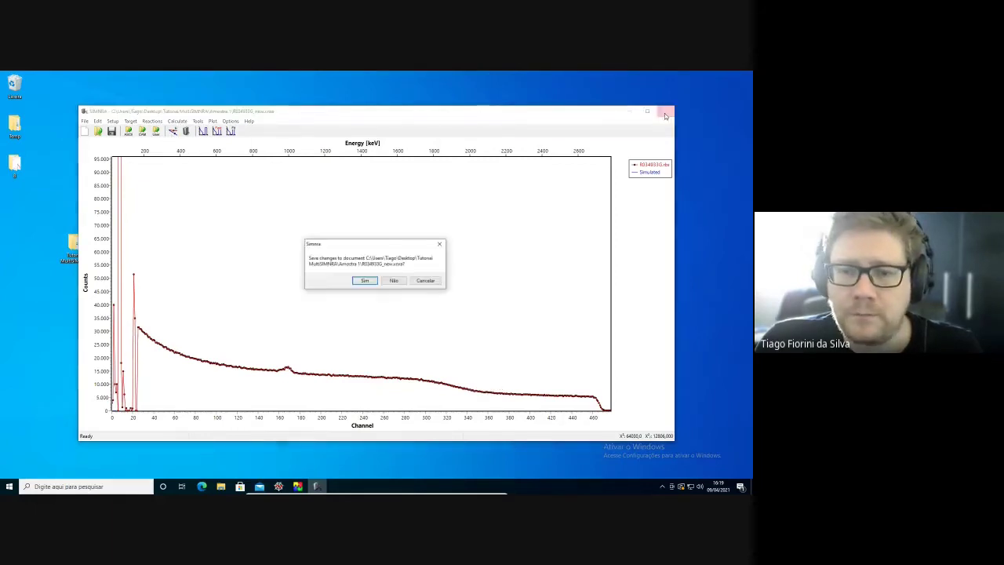
click(394, 281)
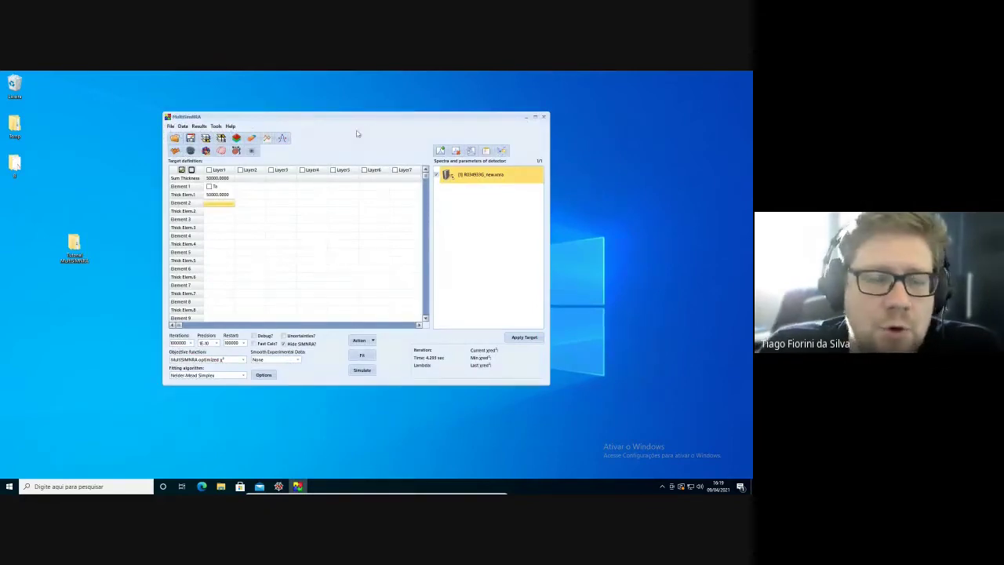
- Apply Rutherford cross-sections for all, and arrange a narrowed Fit spectra window beside the MultiSIMNRA window
click(215, 127)
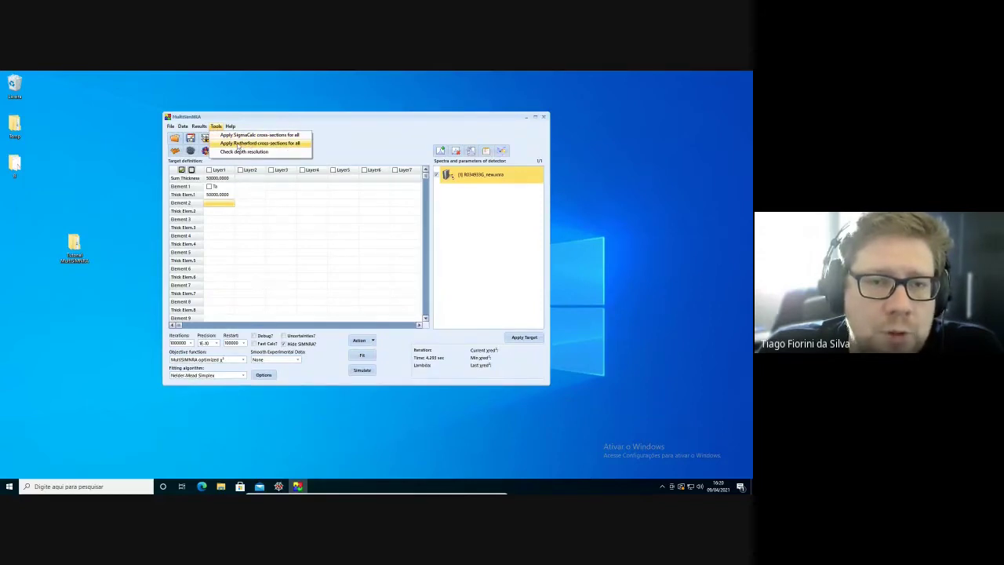
click(289, 144)
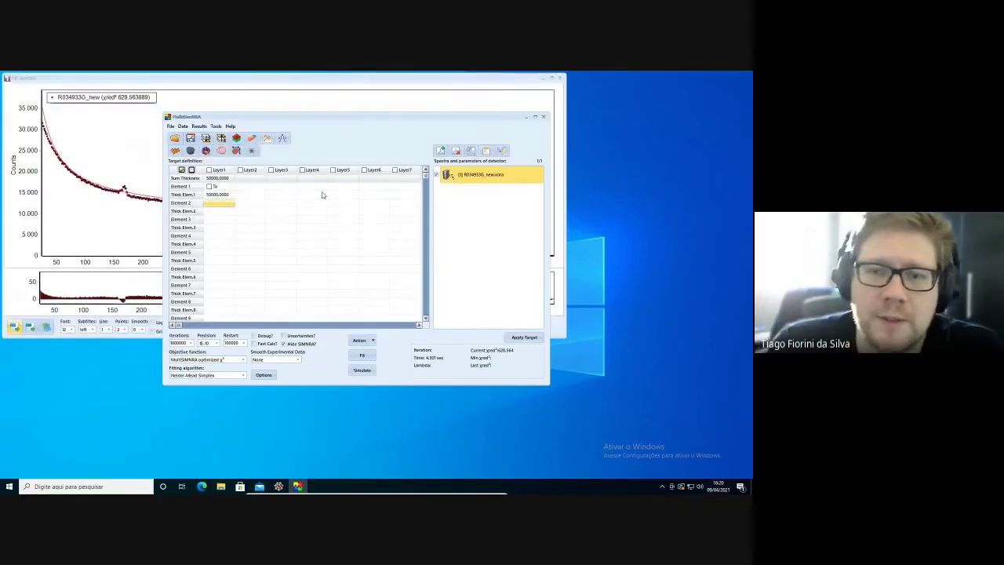
drag(283, 116, 472, 200)
click(405, 150)
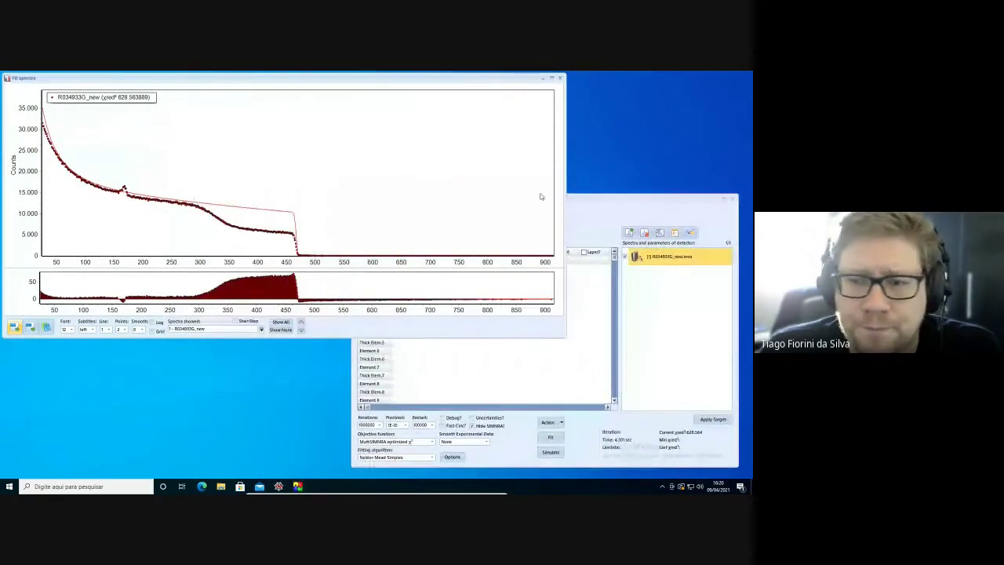
drag(563, 192, 321, 197)
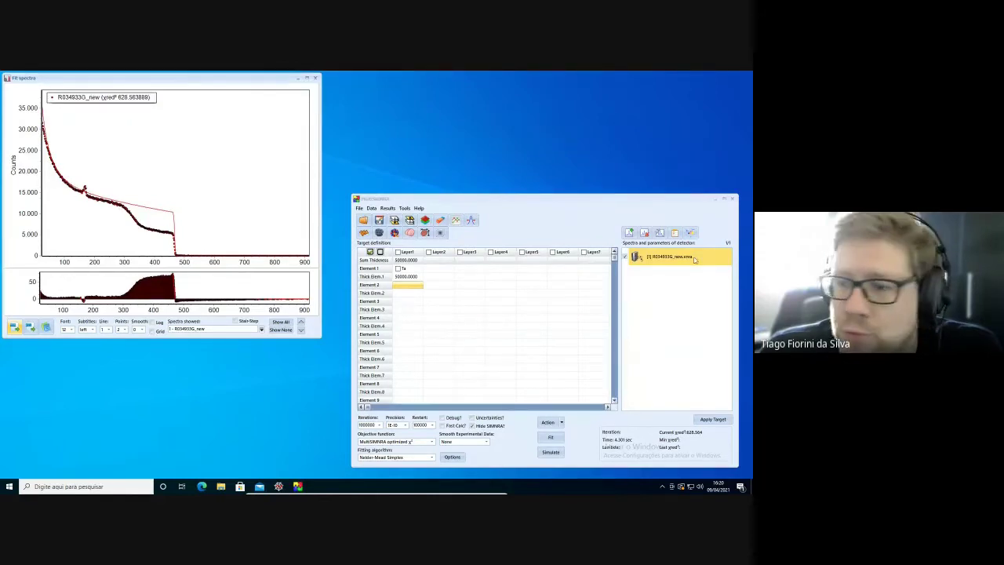
drag(230, 83, 251, 120)
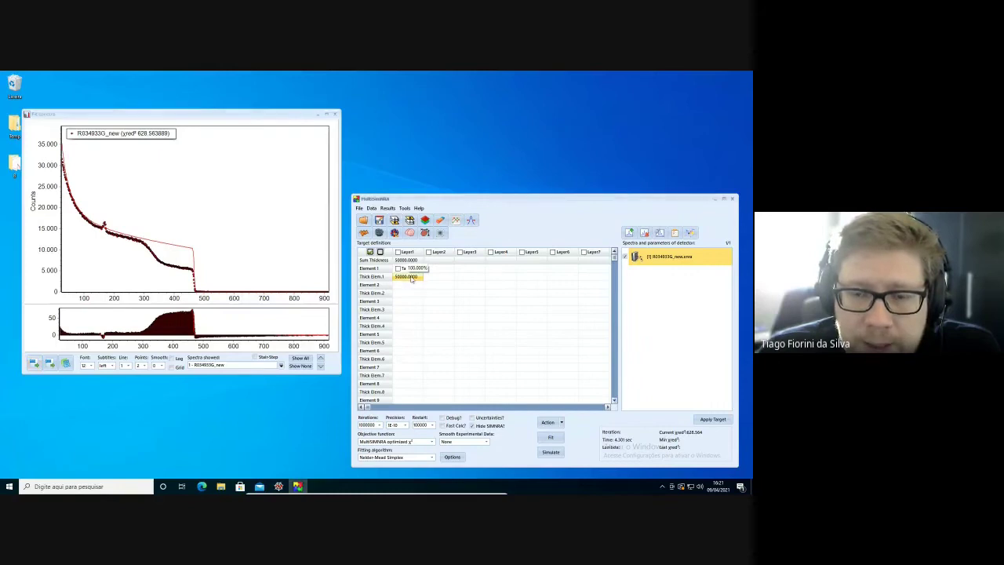
- Insert a new layer before the Ta layer and give it Ta as Element 1 with a thickness of 500
right_click(412, 279)
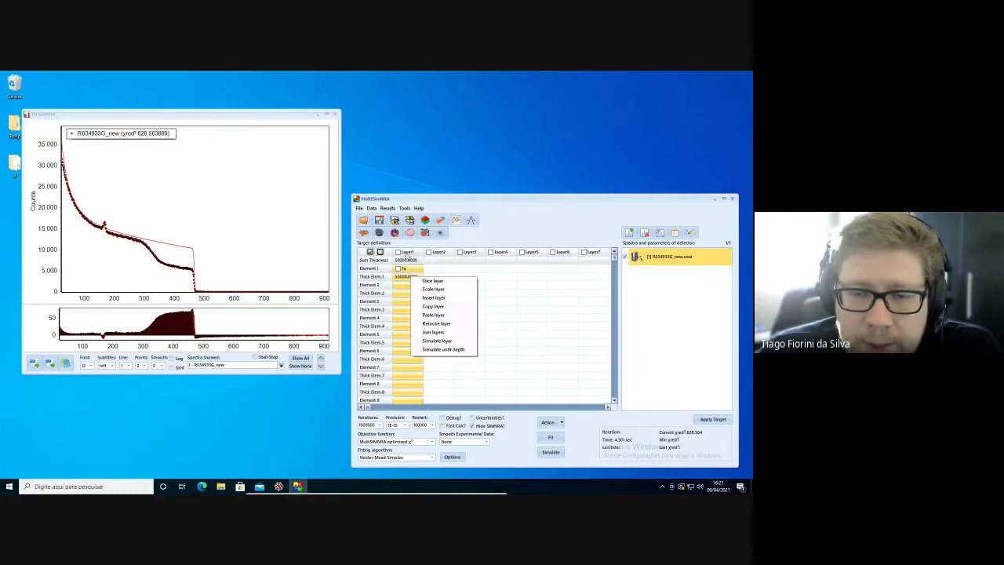
click(446, 299)
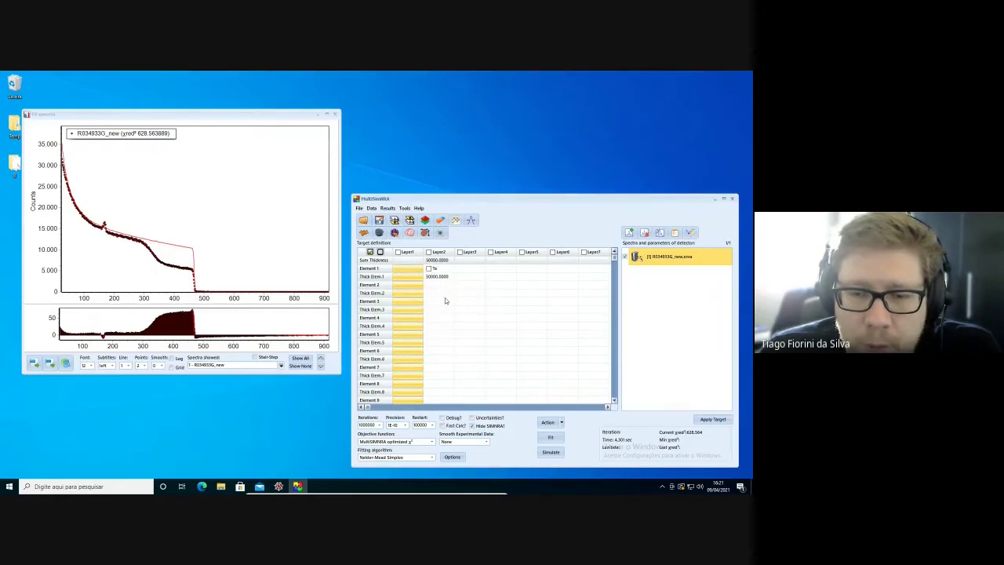
click(409, 271)
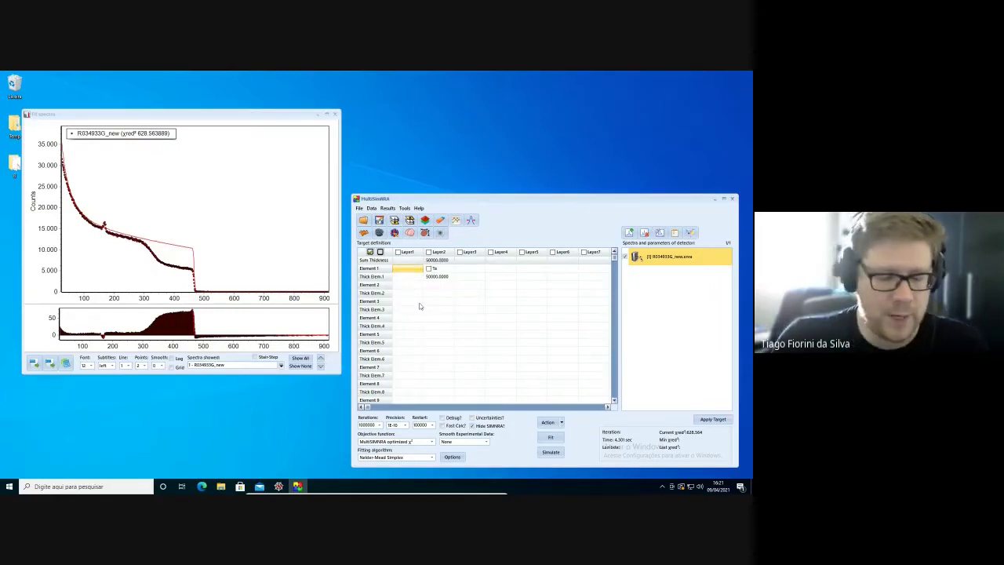
text(Ta)
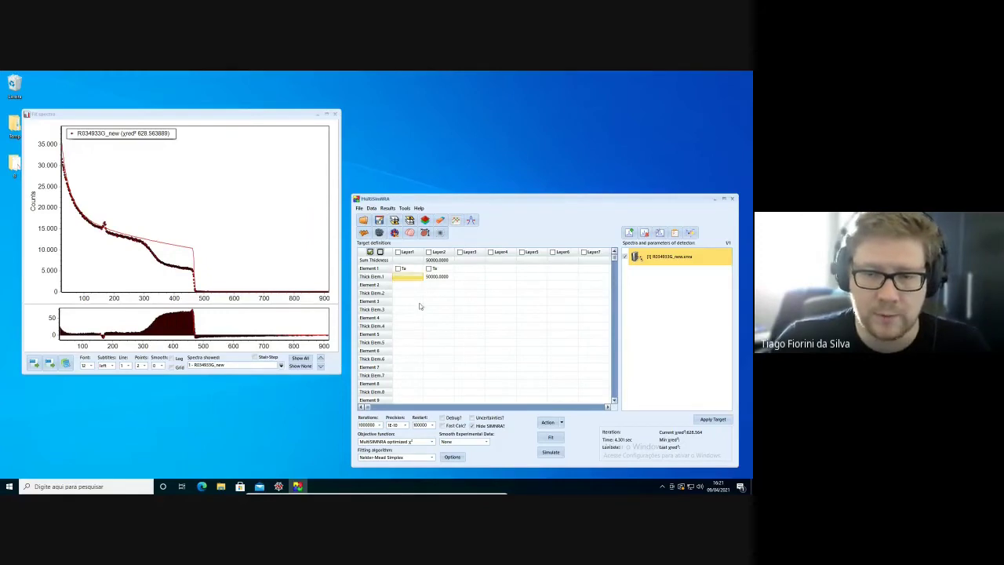
key(Return)
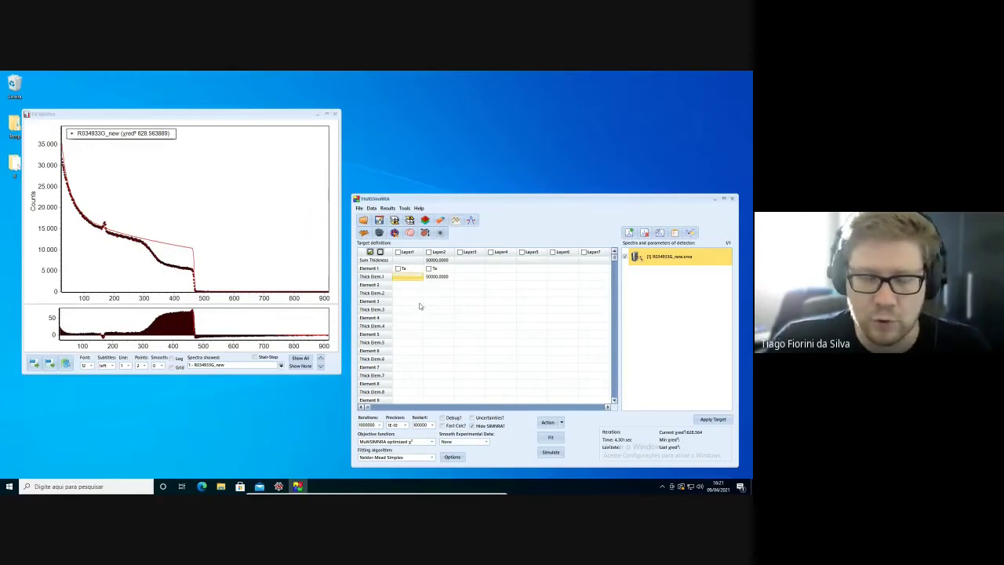
text(500)
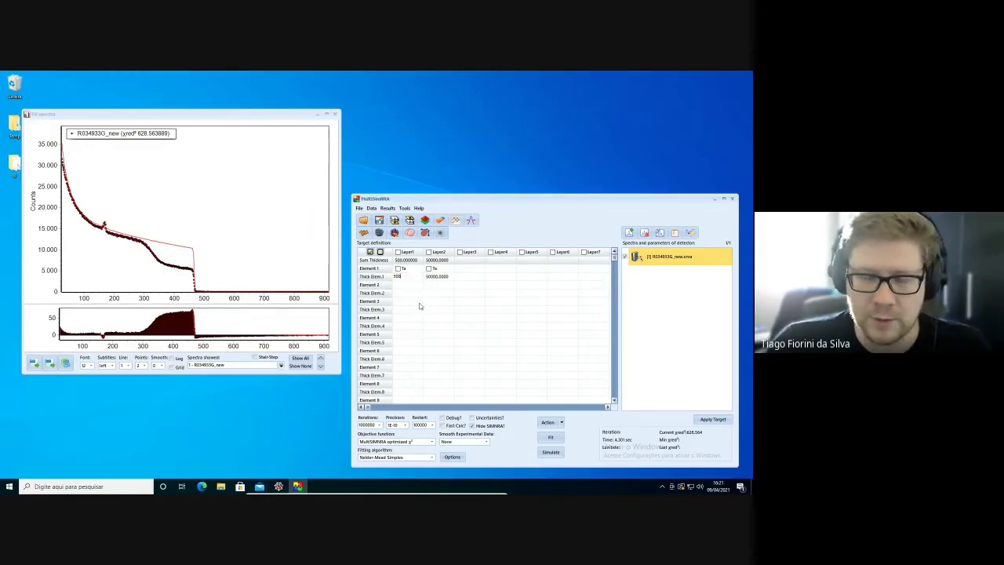
key(Return)
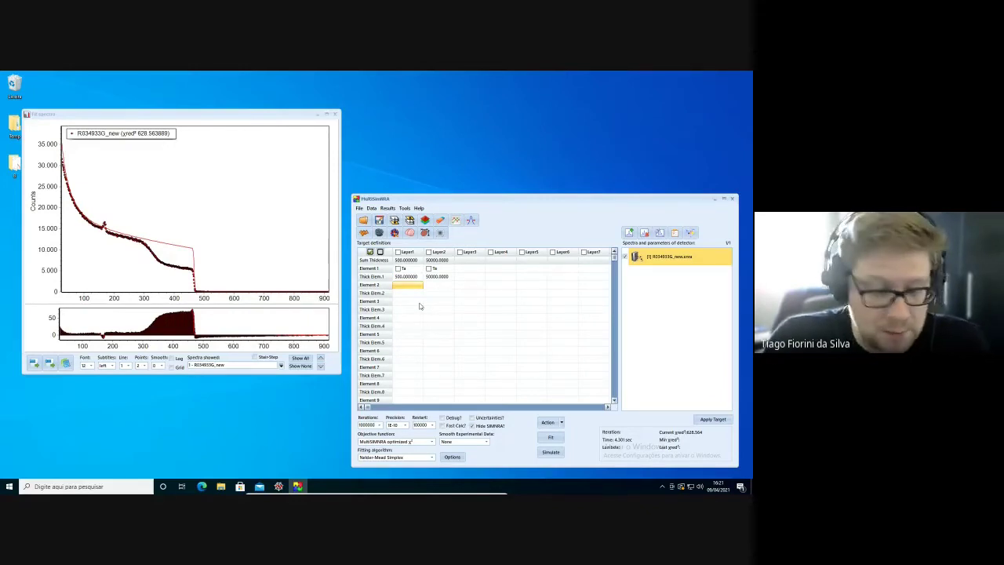
- Add O as Element 2 of Layer1 with a thickness of 200
text(O)
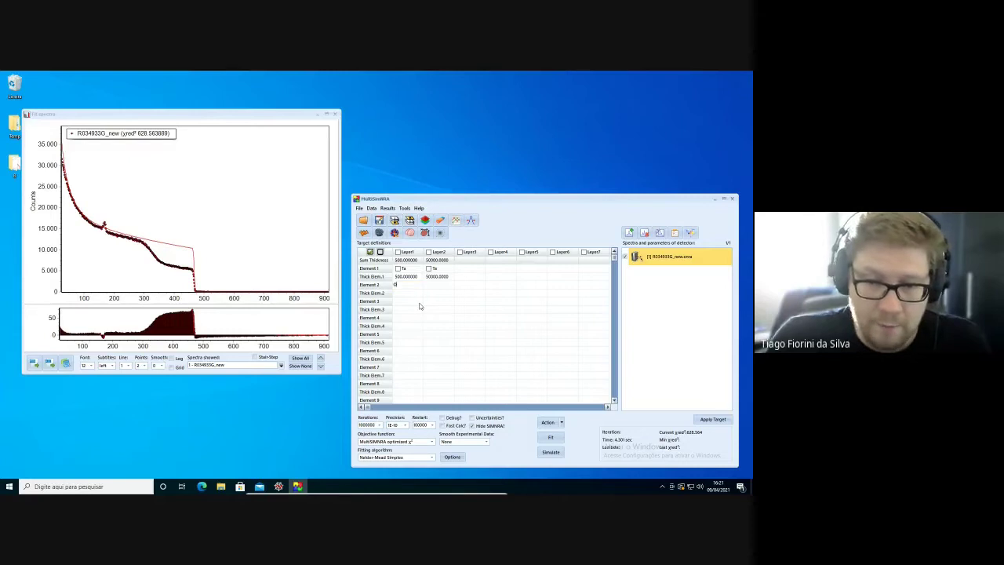
key(Return)
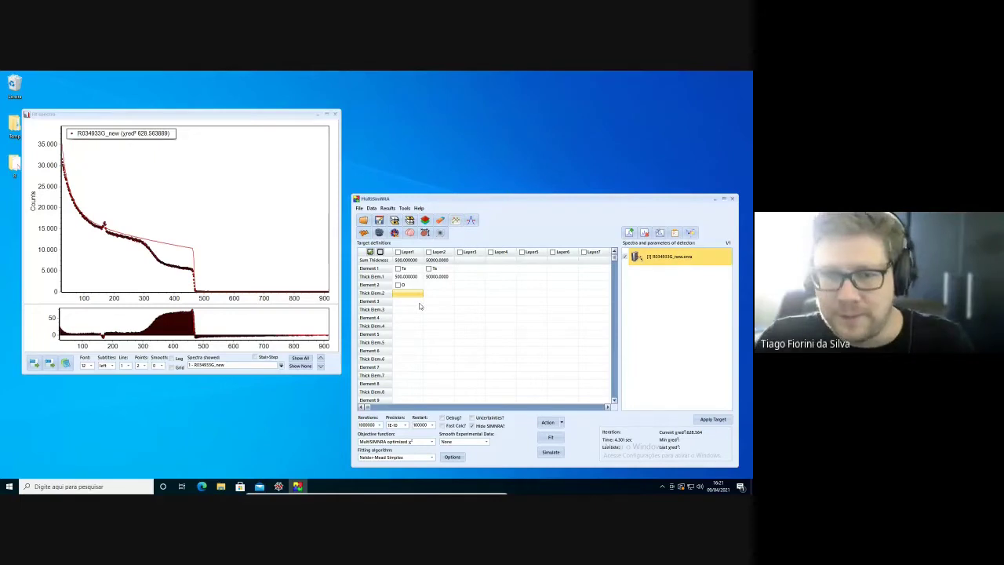
key(Up)
key(Up)
key(Up)
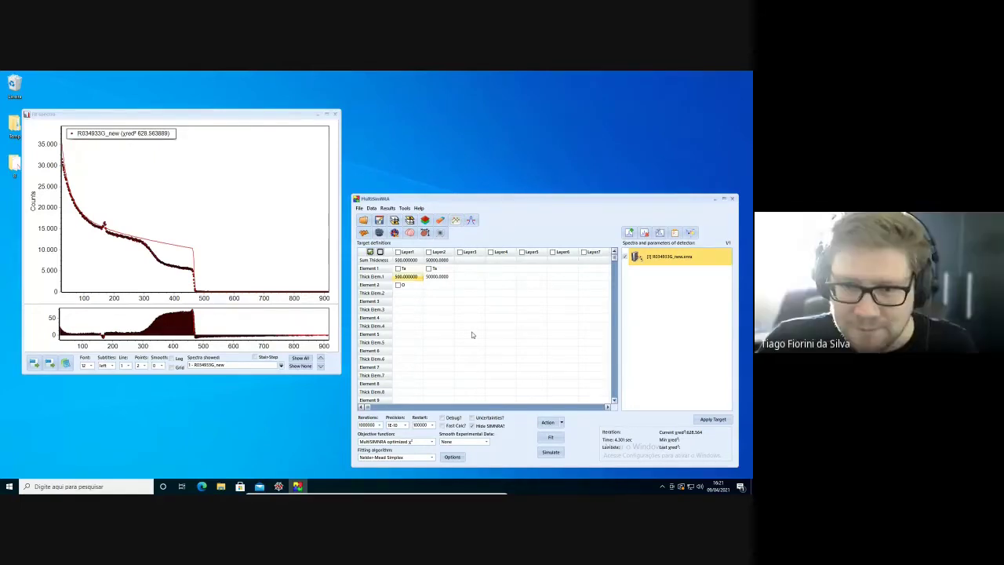
key(Down)
key(Down)
key(Down)
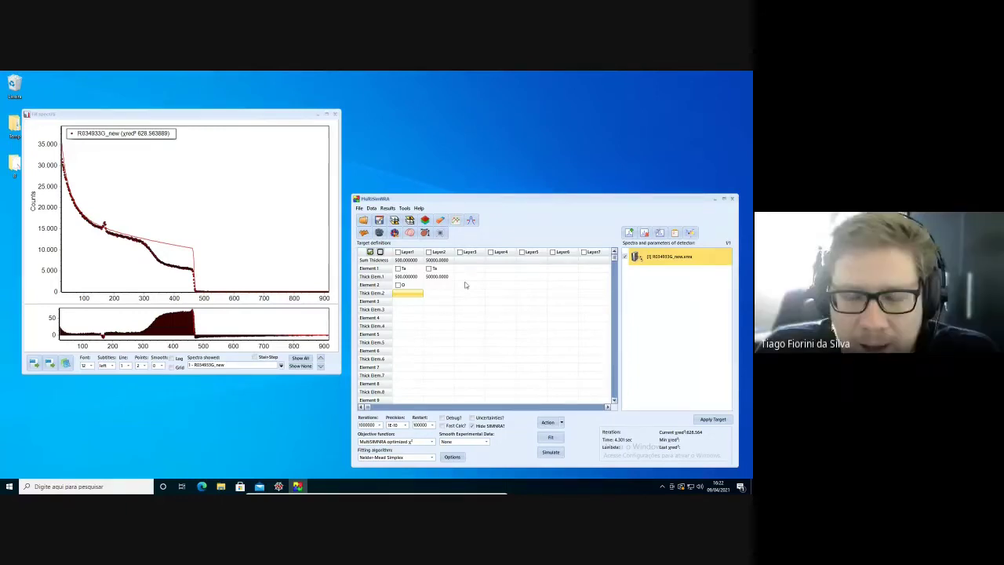
click(408, 295)
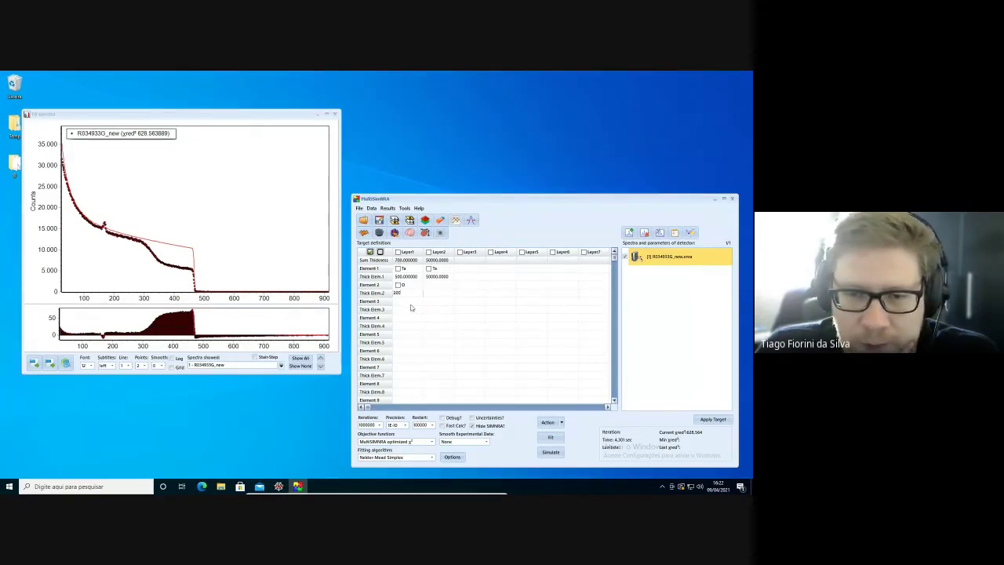
click(406, 303)
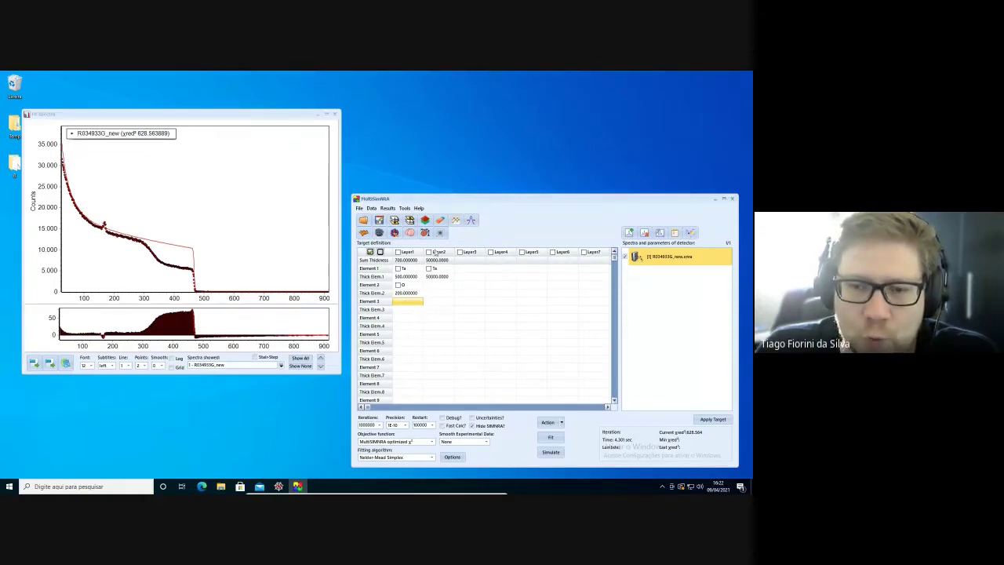
- Apply the two-layer target to the spectrum and apply SigmaCalc cross-sections for all
mouse_move(412, 267)
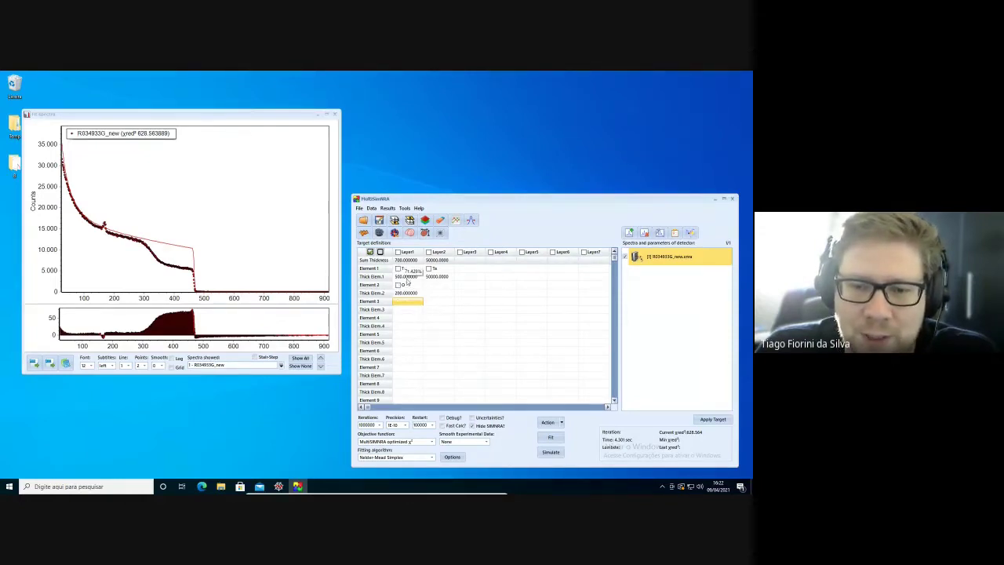
mouse_move(398, 286)
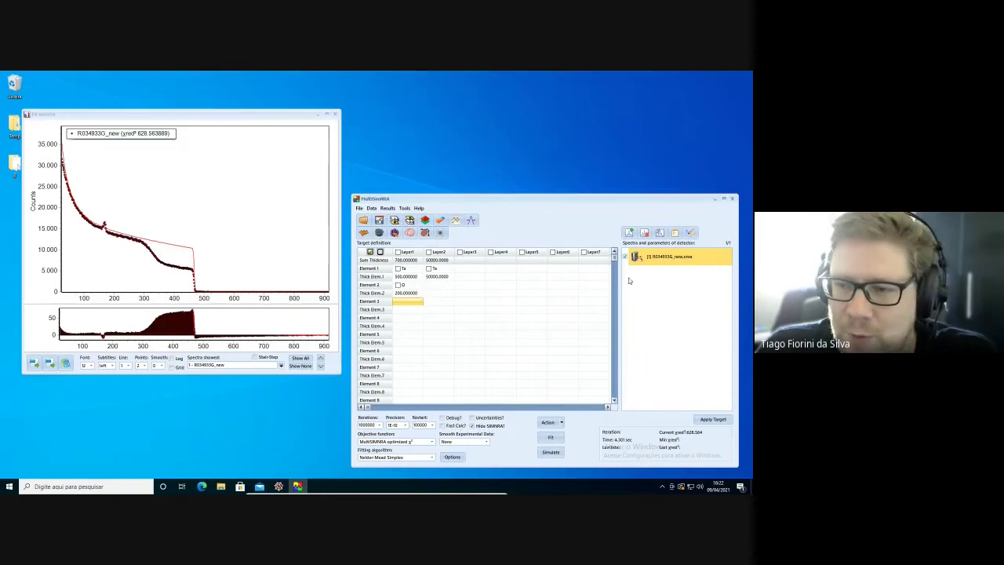
click(710, 421)
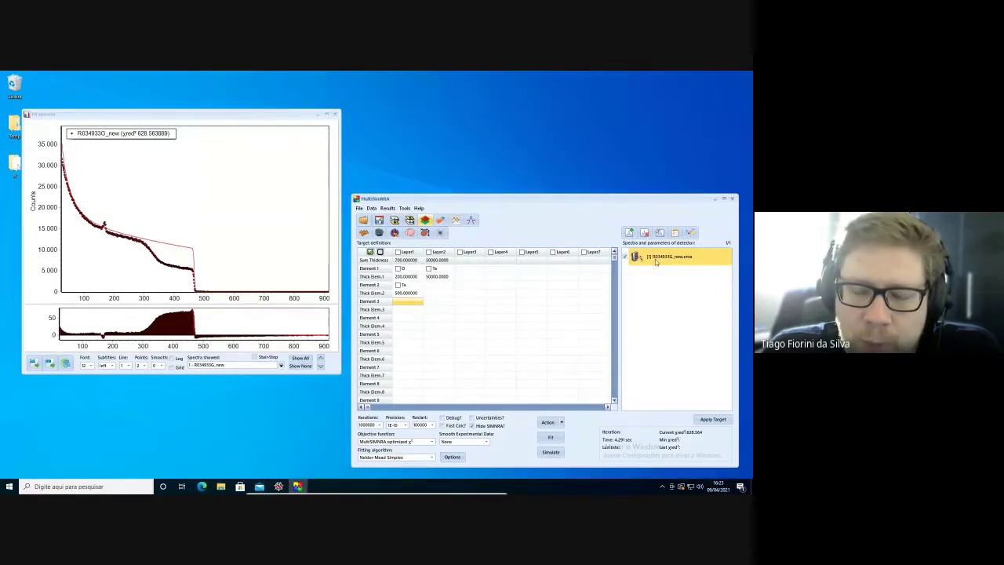
click(404, 209)
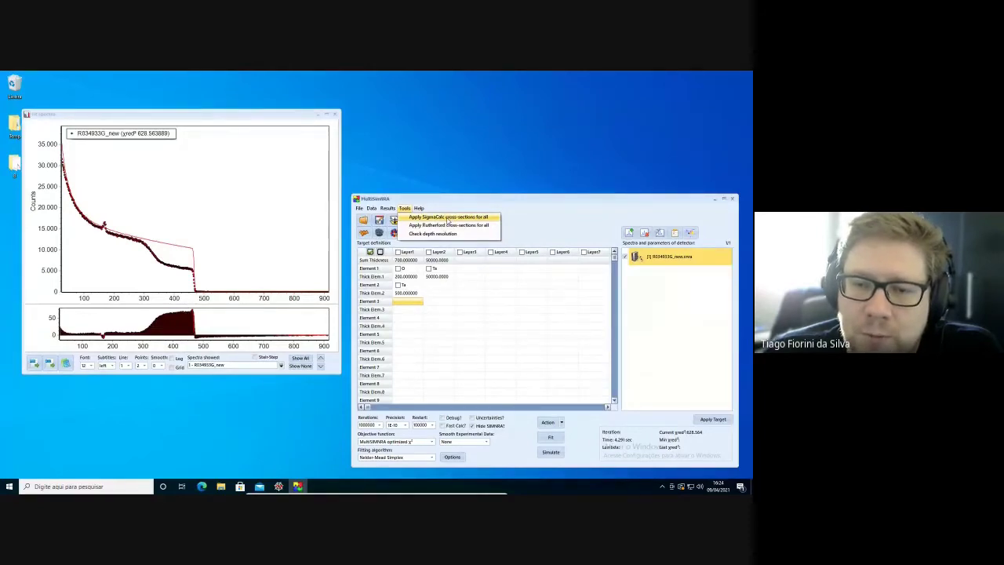
click(448, 219)
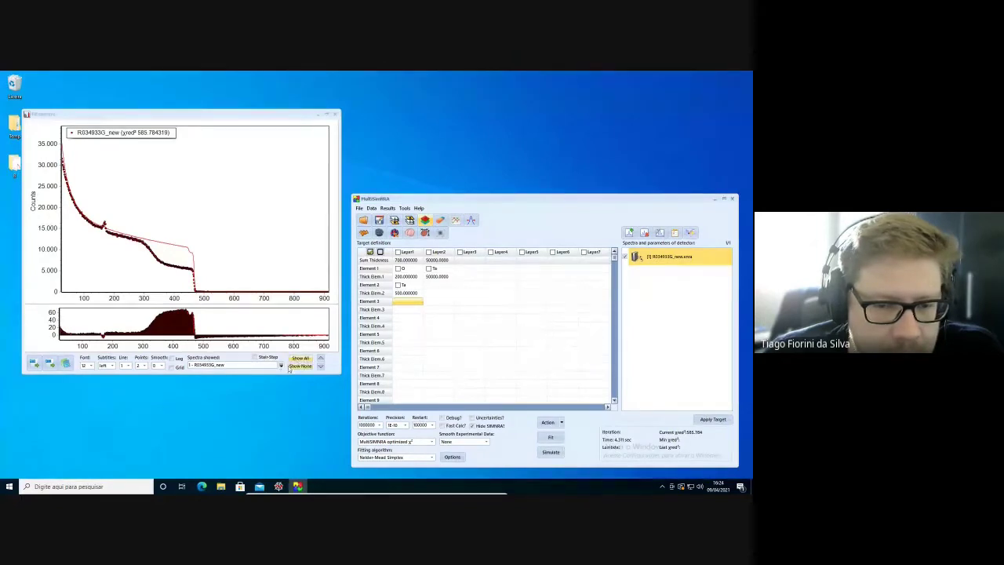
- Hide the experimental points in the fit plot to inspect the simulated curve alone, and restore the point size to 2
click(281, 365)
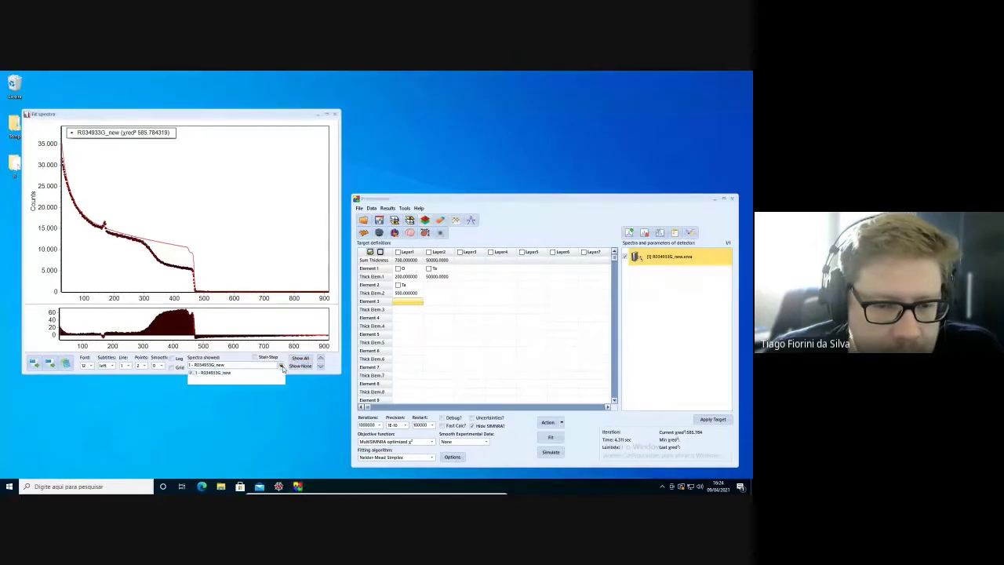
click(281, 367)
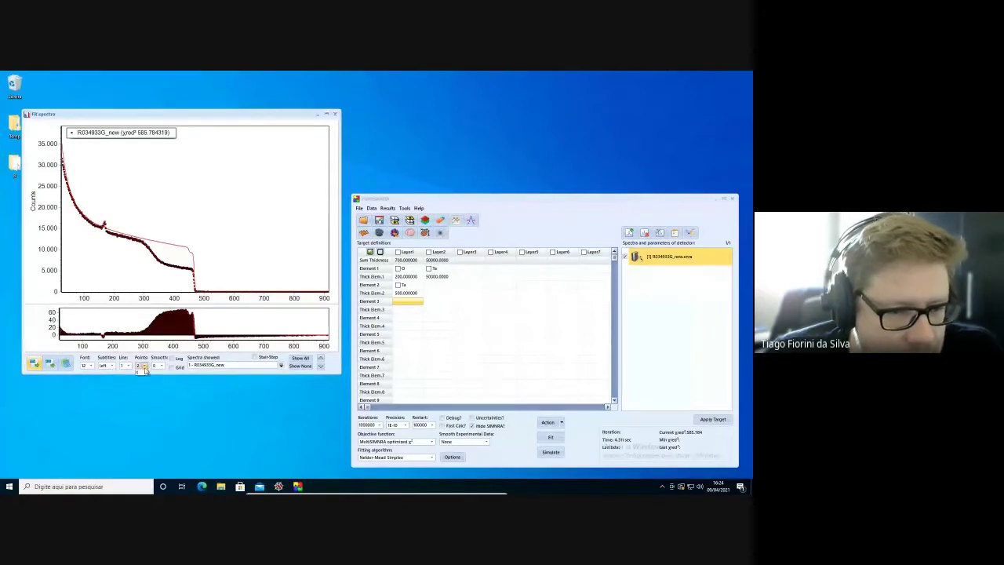
click(145, 369)
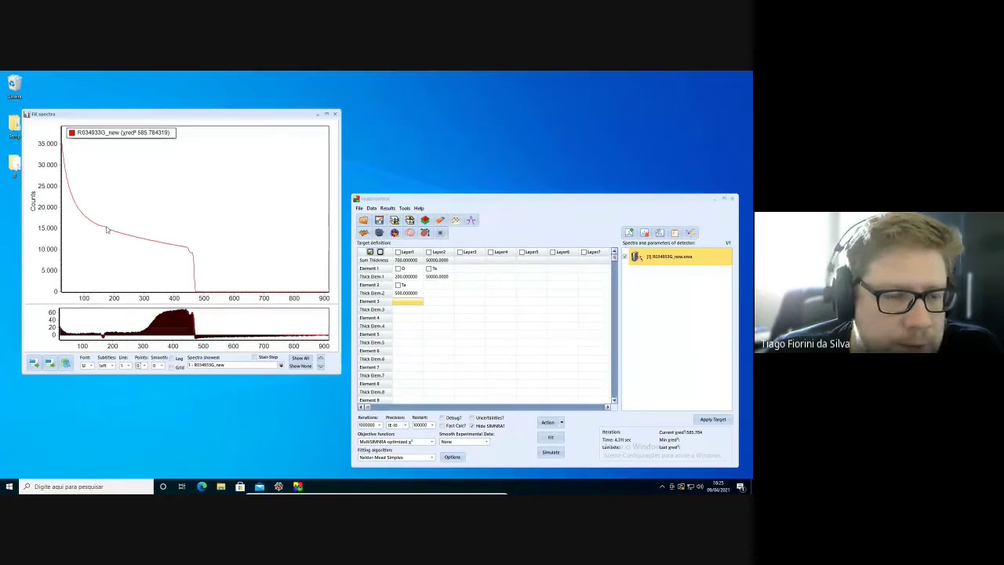
click(150, 367)
click(142, 385)
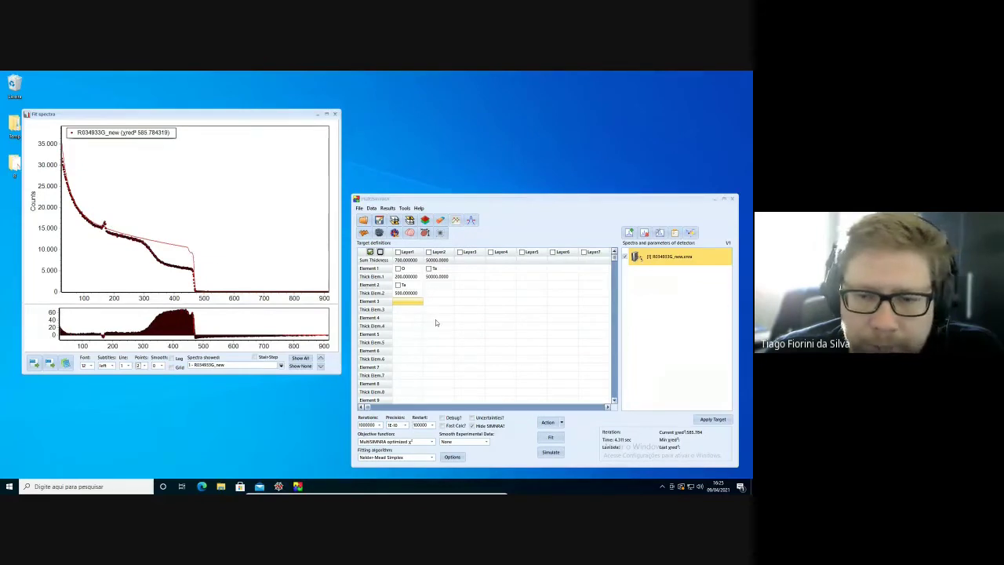
- Set the thickness of O in Layer1 to 400 and simulate the spectrum
click(408, 276)
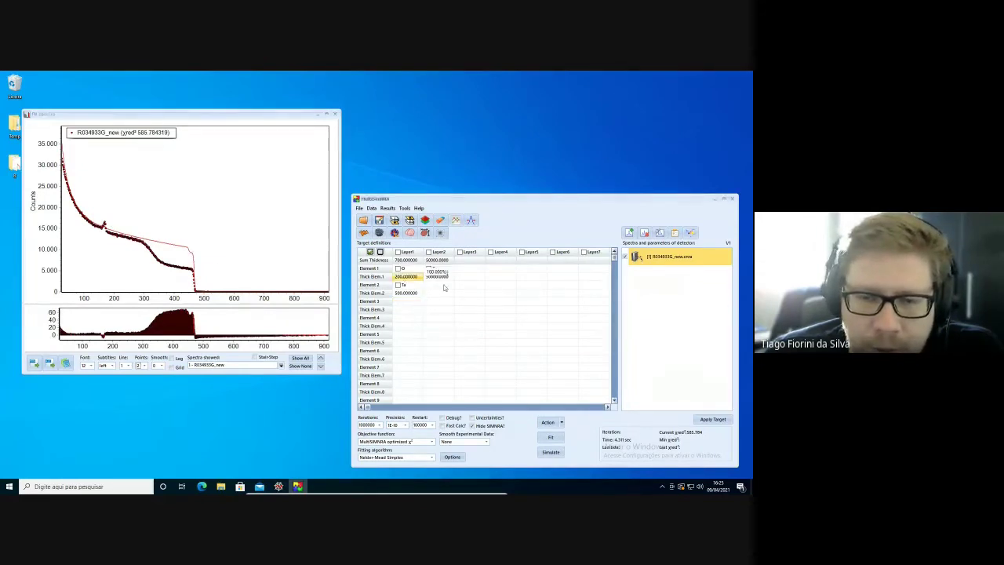
double_click(406, 277)
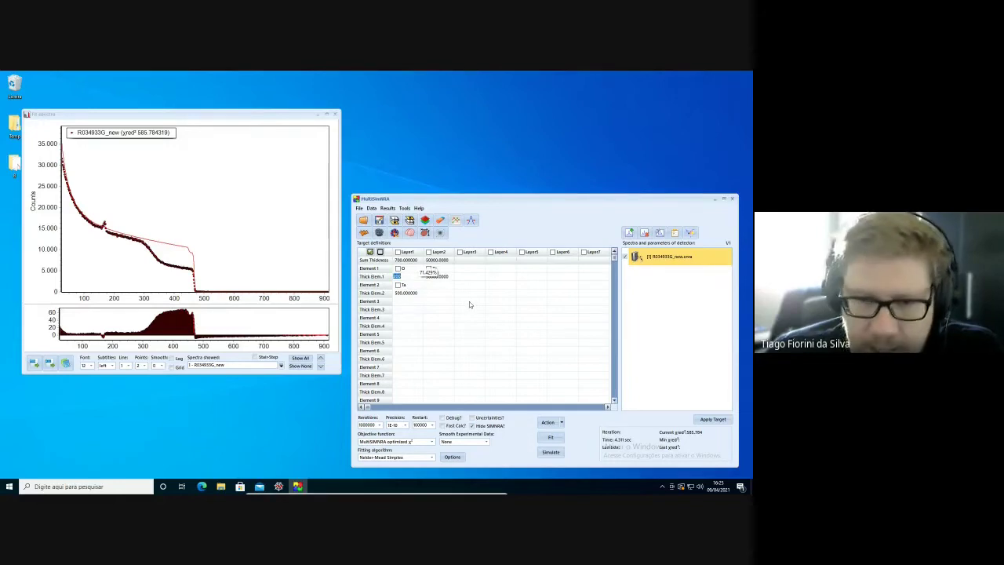
text(400)
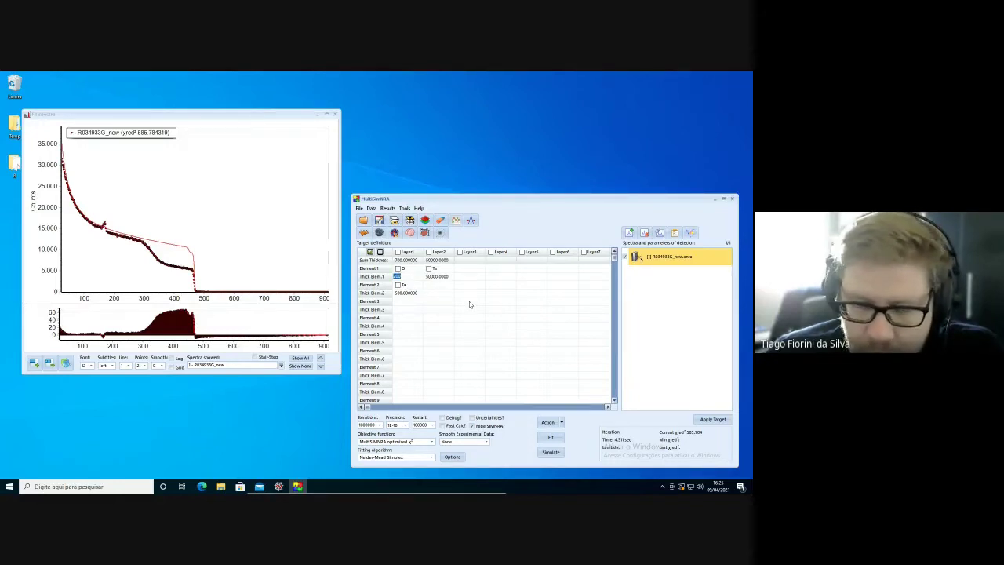
key(Return)
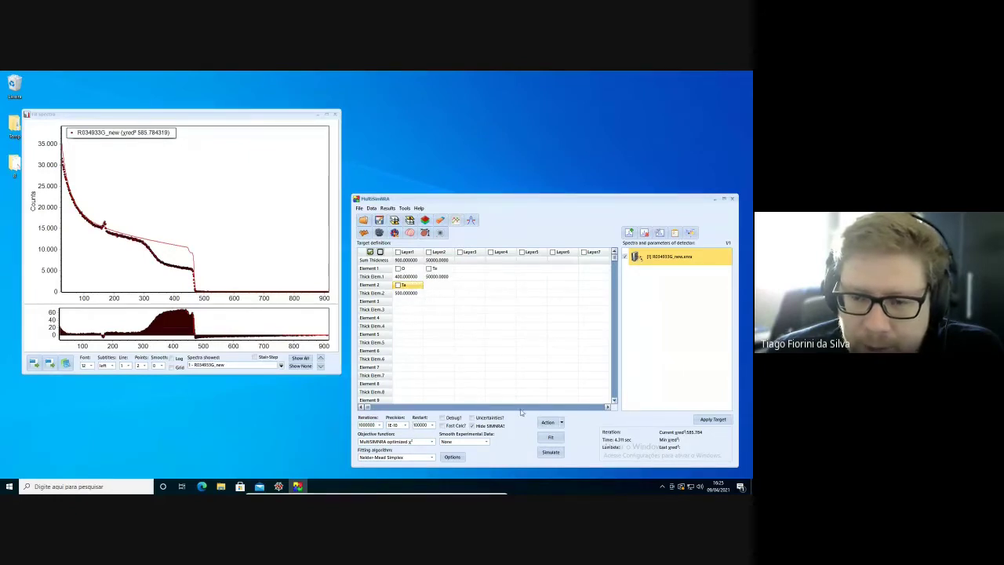
click(550, 453)
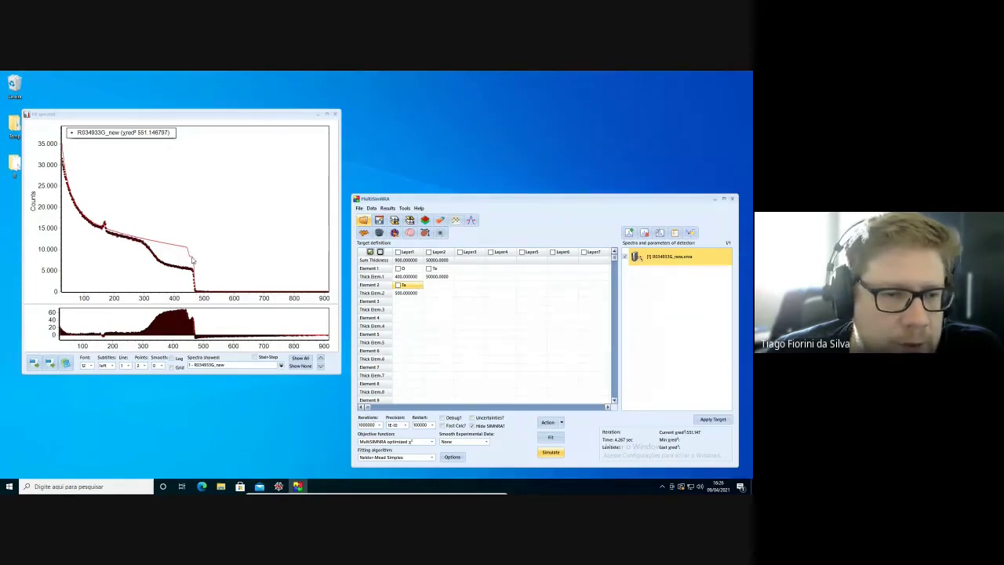
- Inspect the simulated curve without experimental points, try plot smoothing and reset it to 0, and restore the point size to 2
click(144, 366)
click(140, 386)
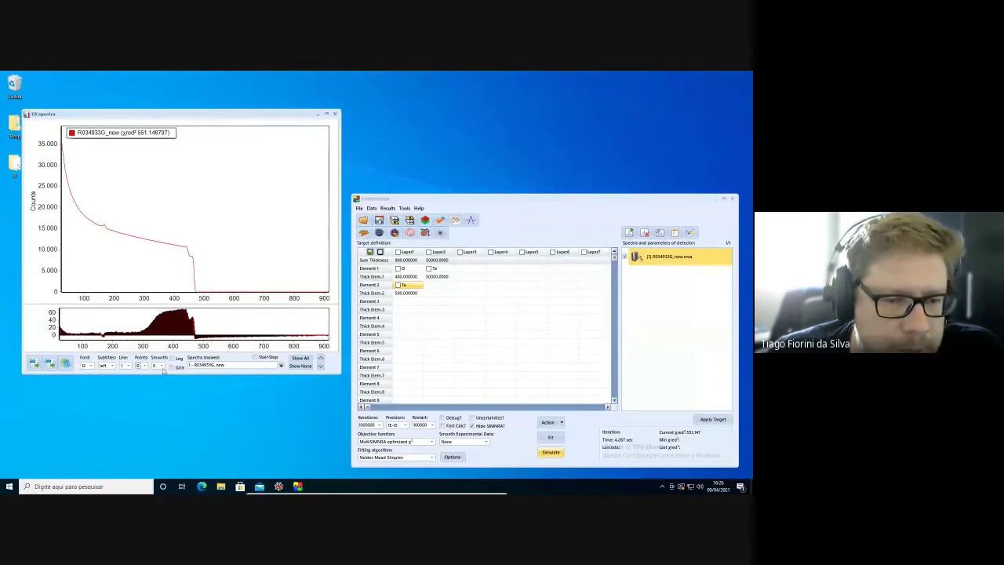
click(162, 366)
click(159, 377)
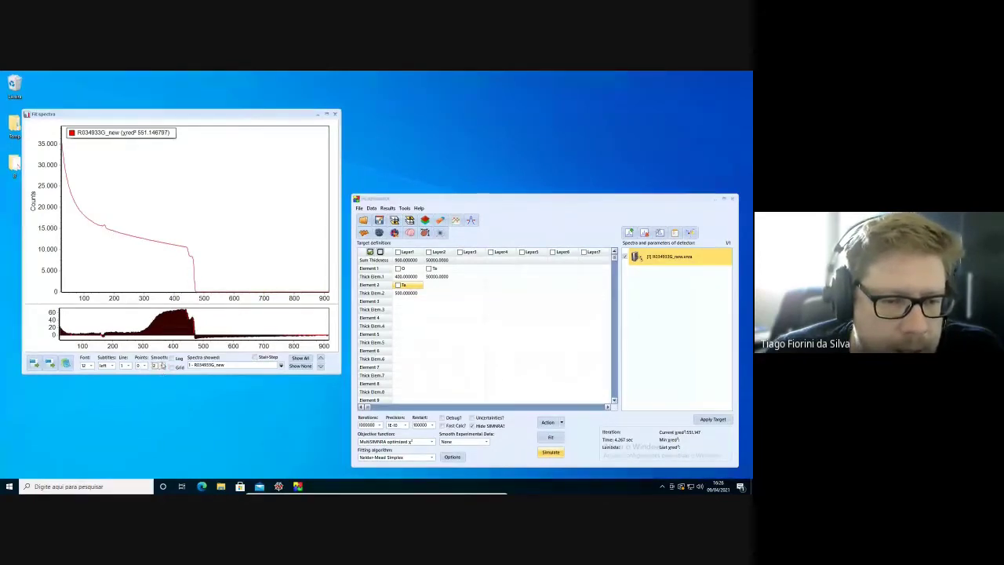
click(161, 366)
click(160, 373)
click(141, 366)
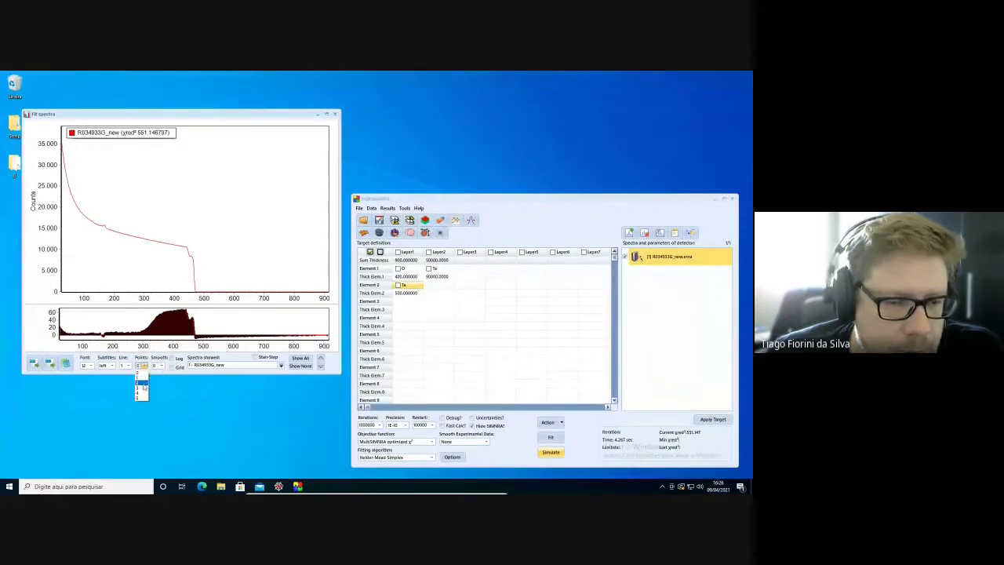
click(141, 383)
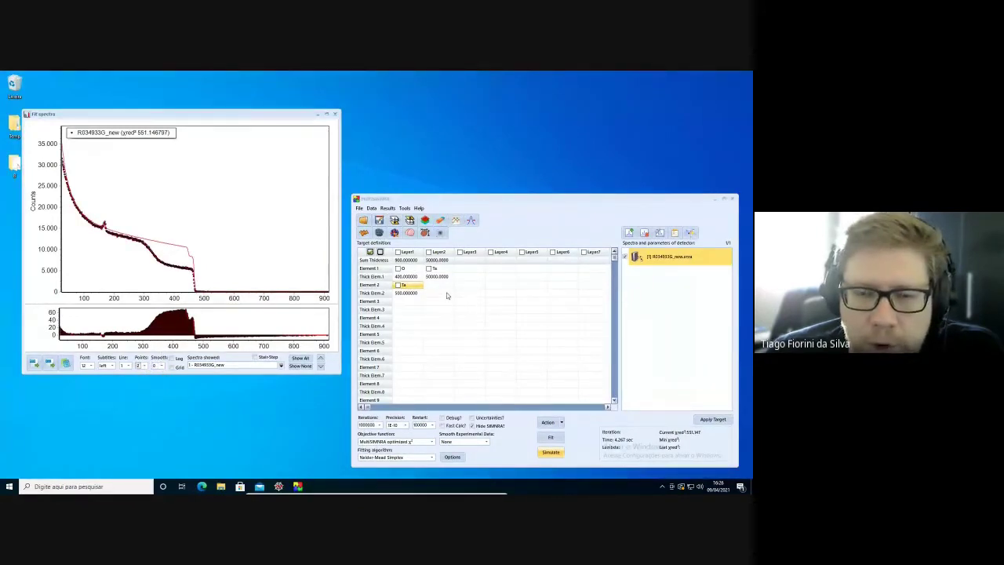
- Scale Layer1 by a factor of 2 and simulate the spectrum again
right_click(410, 276)
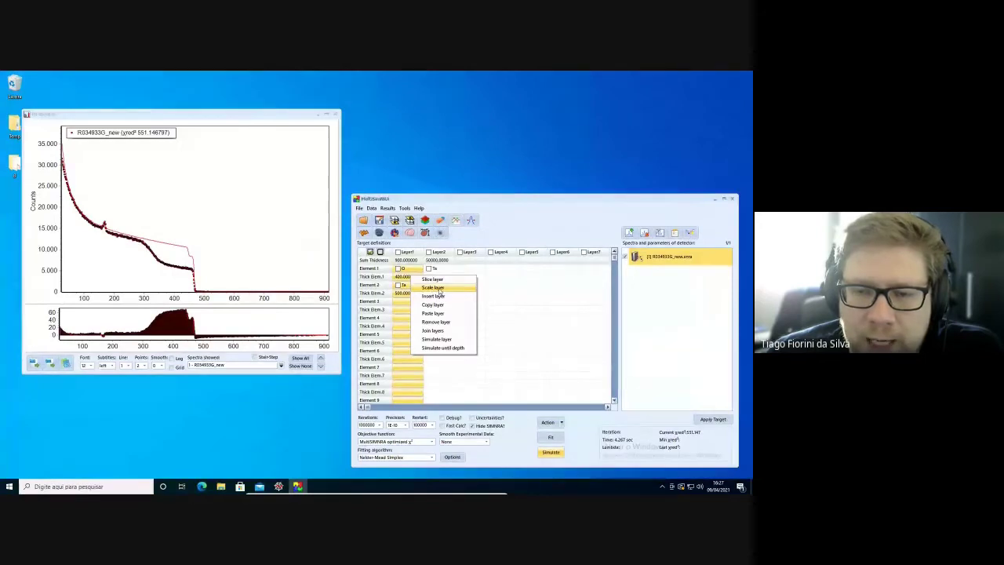
click(432, 288)
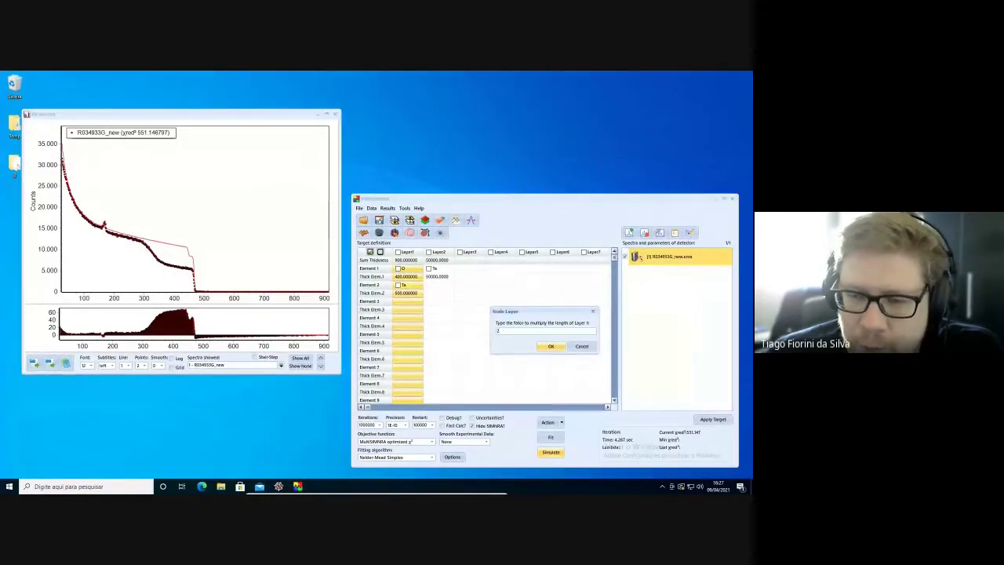
click(551, 348)
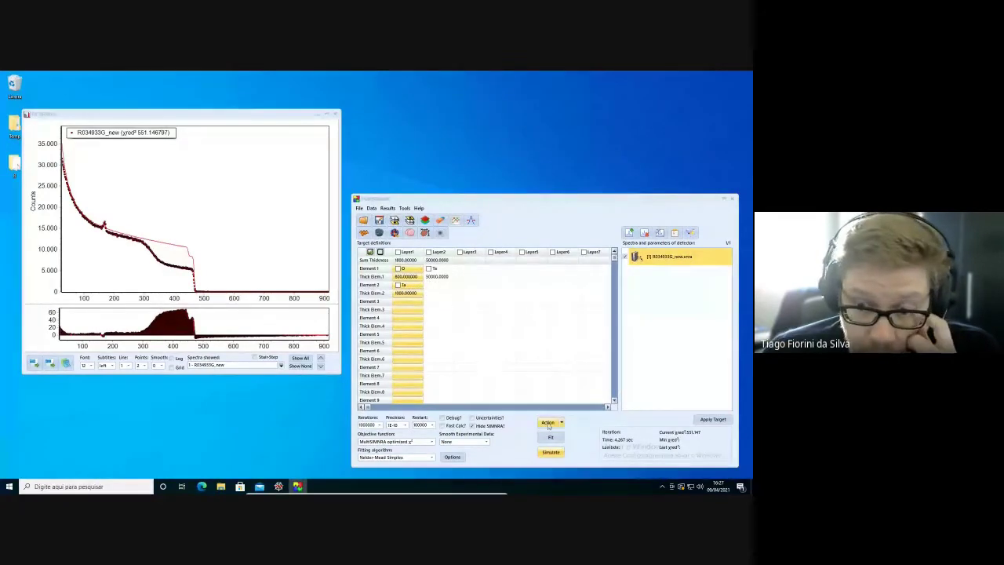
click(552, 453)
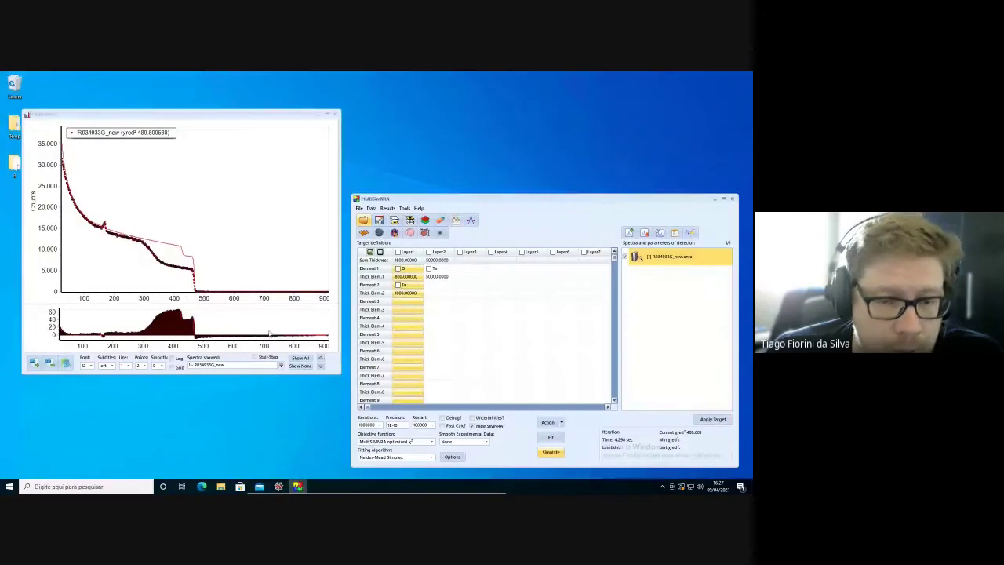
- Widen the Fit spectra window and rearrange it and the main window so that they sit side by side
click(339, 249)
drag(339, 248, 383, 249)
drag(259, 121, 244, 82)
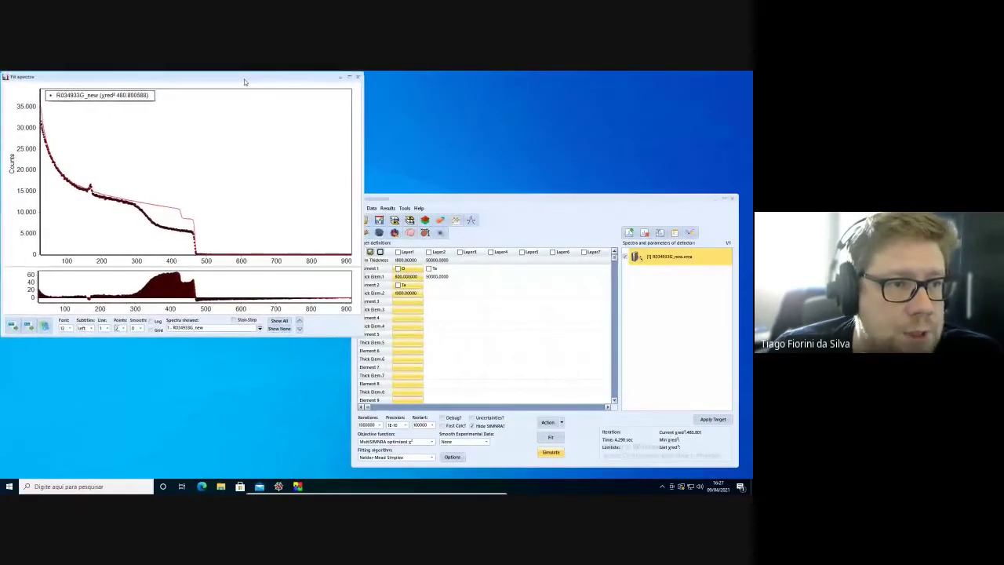
click(432, 201)
drag(431, 202, 439, 196)
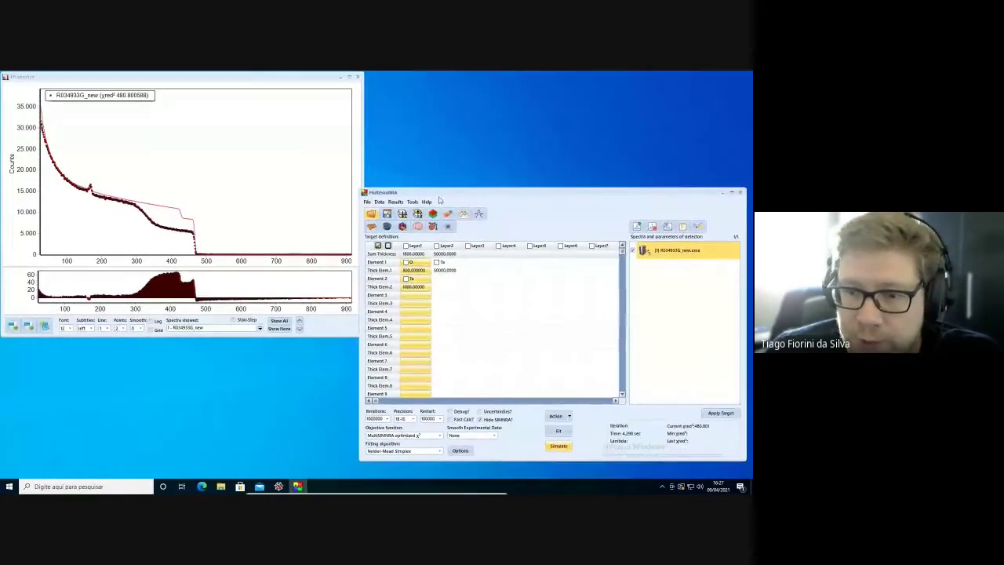
- Enable the simulation of element spectra in the program options and rerun the simulation
click(462, 452)
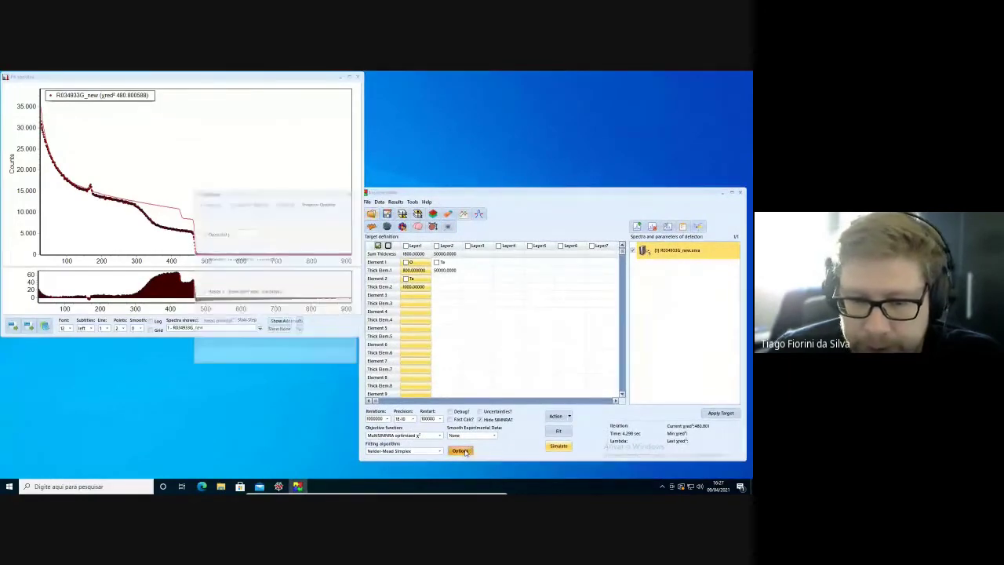
click(246, 203)
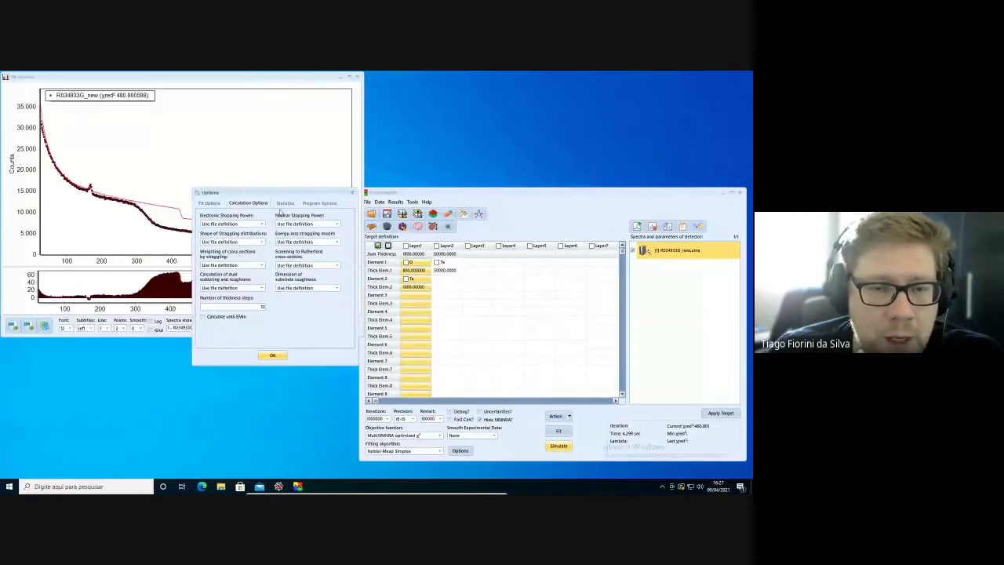
click(321, 203)
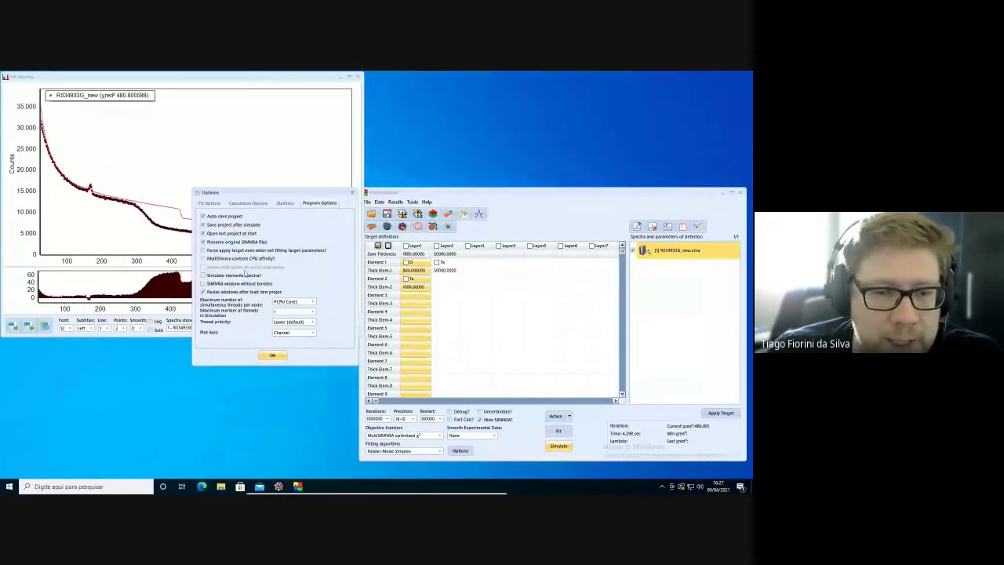
click(204, 276)
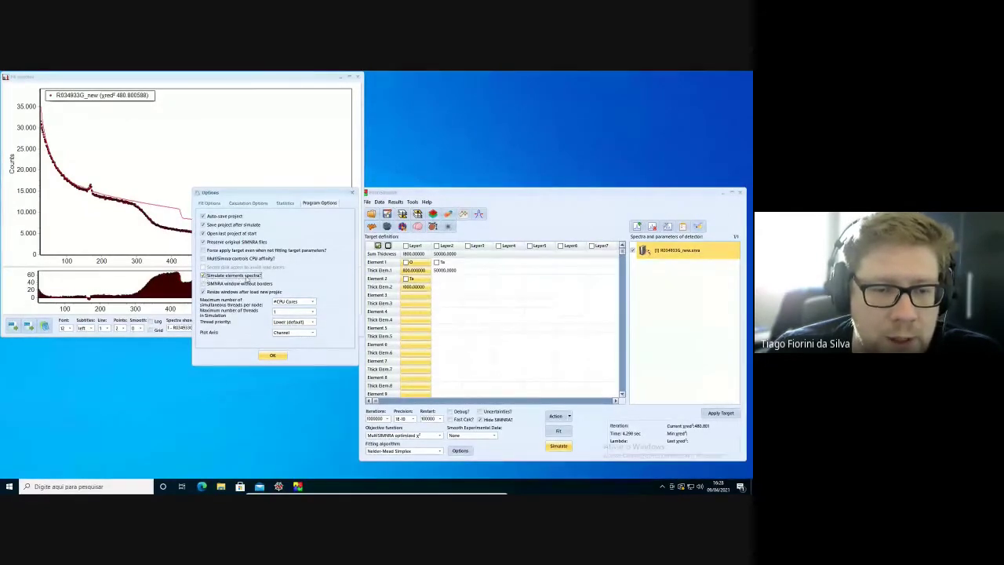
click(273, 356)
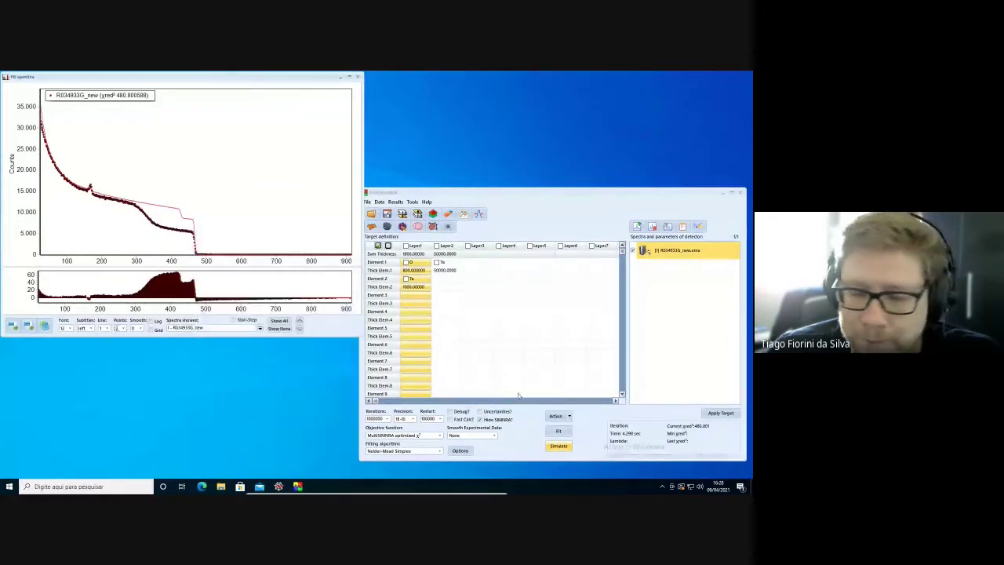
click(561, 447)
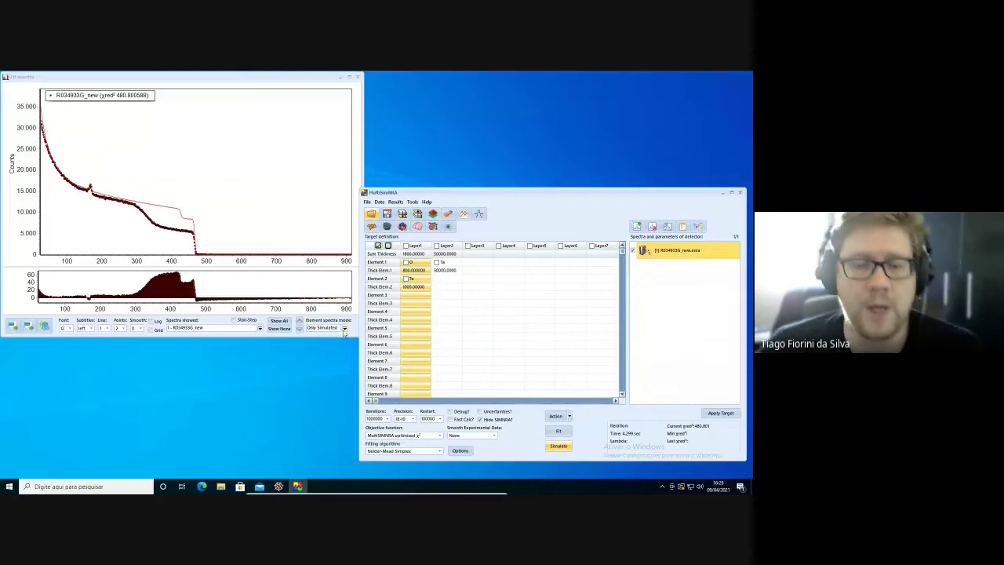
- Display the O element spectrum with the simulated curve on a logarithmic scale in a taller plot window, briefly checking Ta too
click(344, 328)
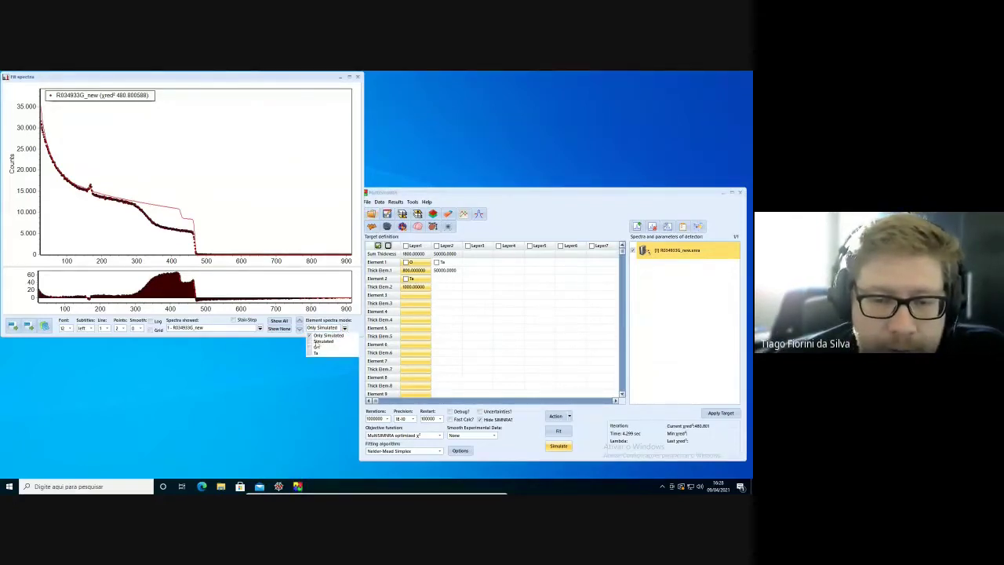
key(Down)
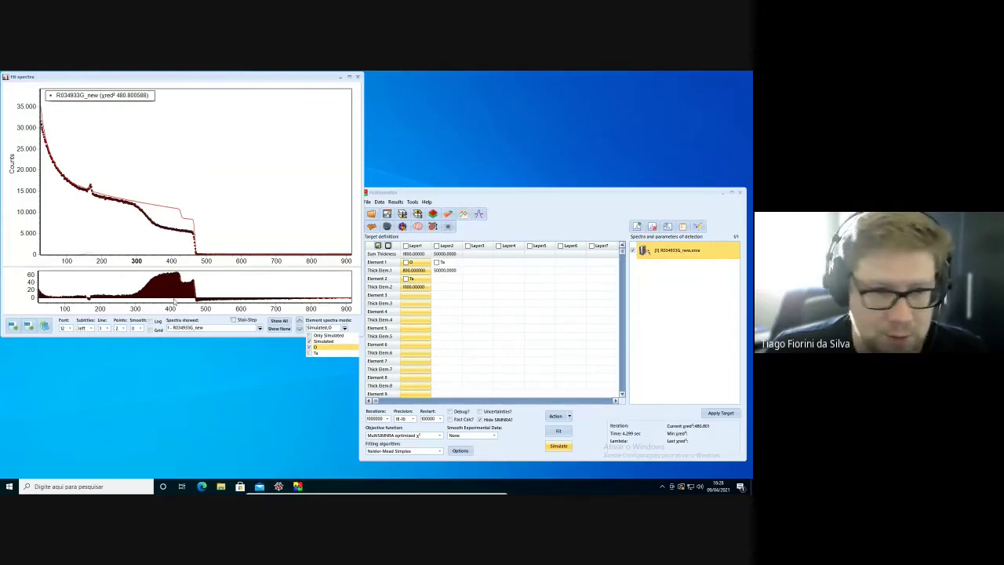
click(312, 355)
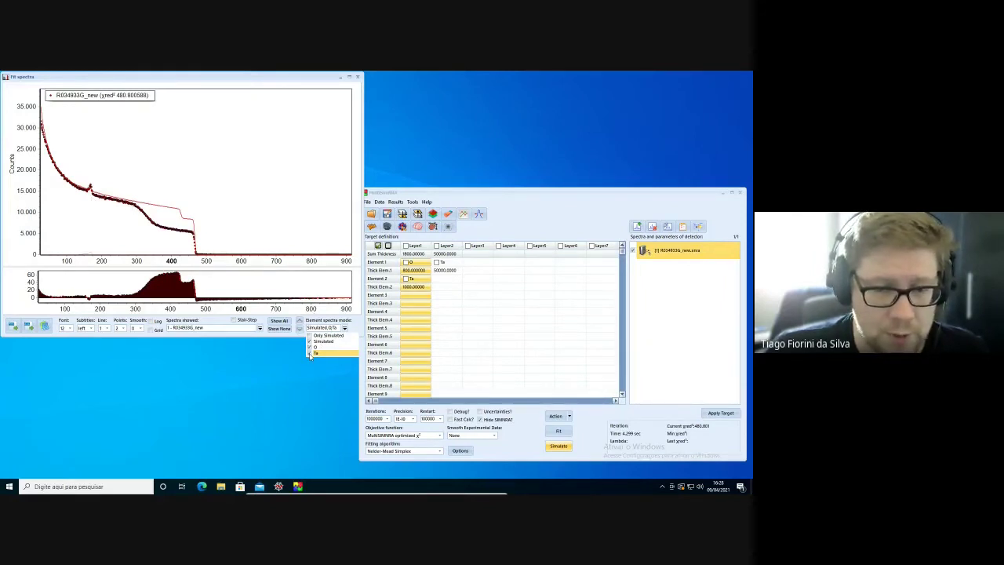
click(310, 353)
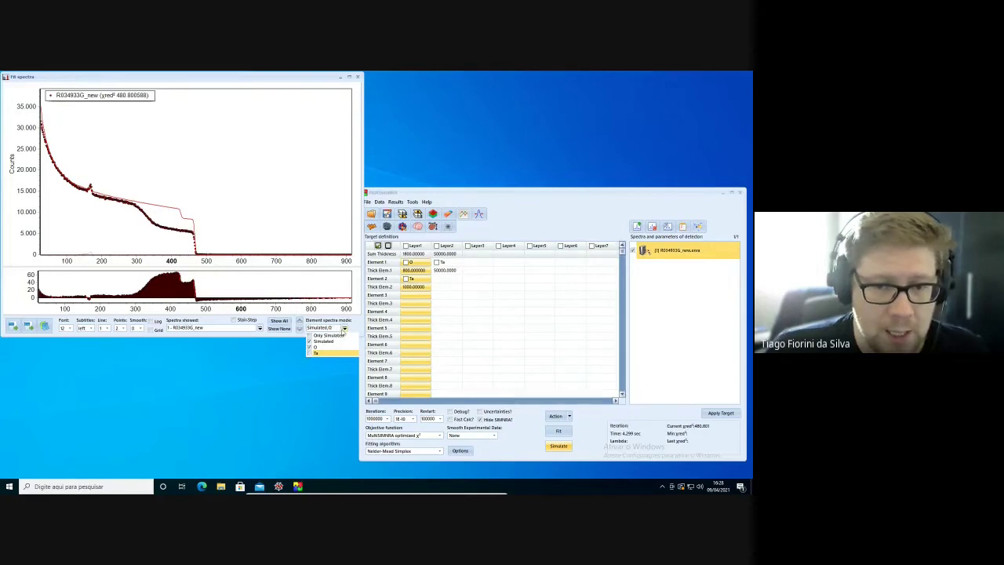
click(343, 329)
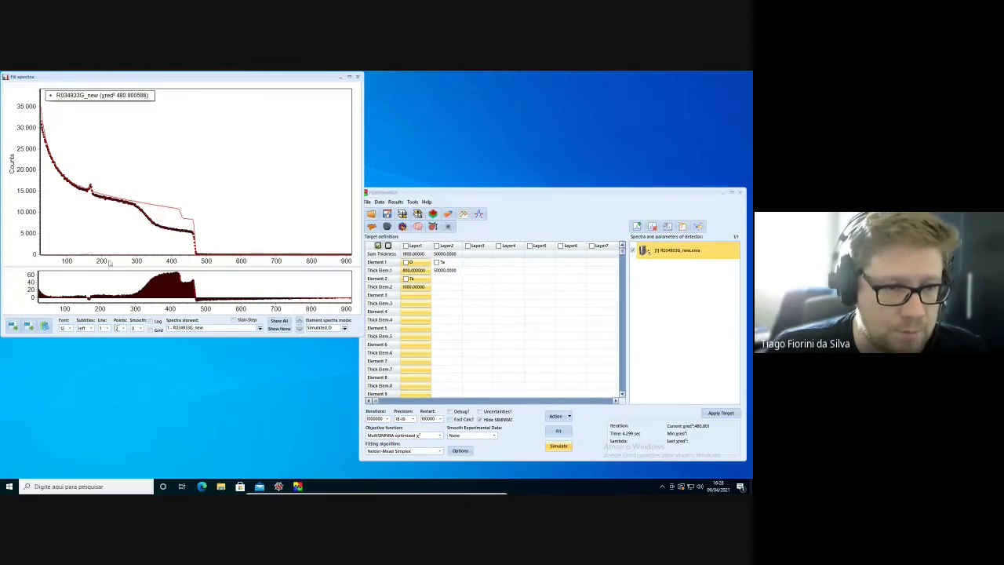
click(152, 321)
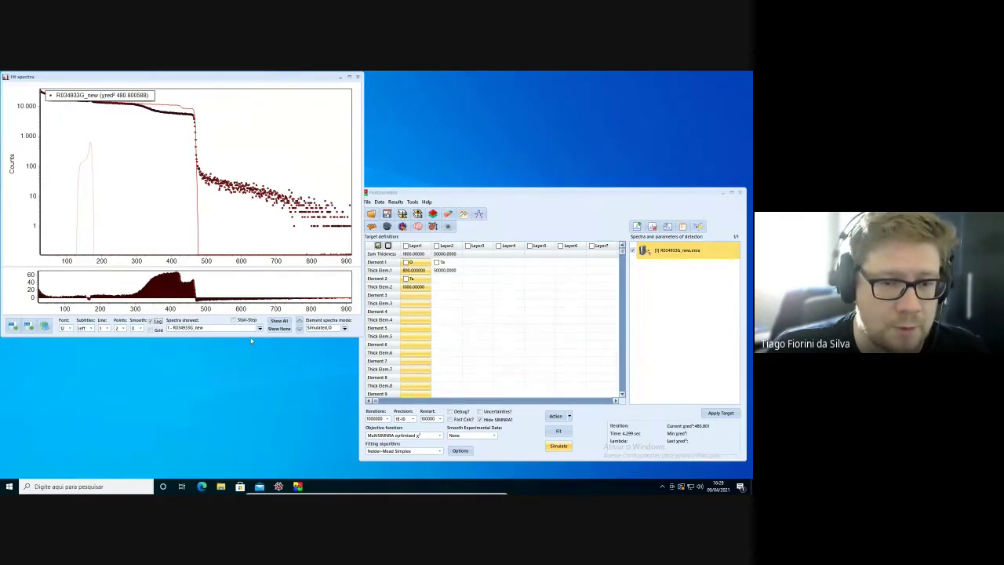
drag(249, 335, 250, 382)
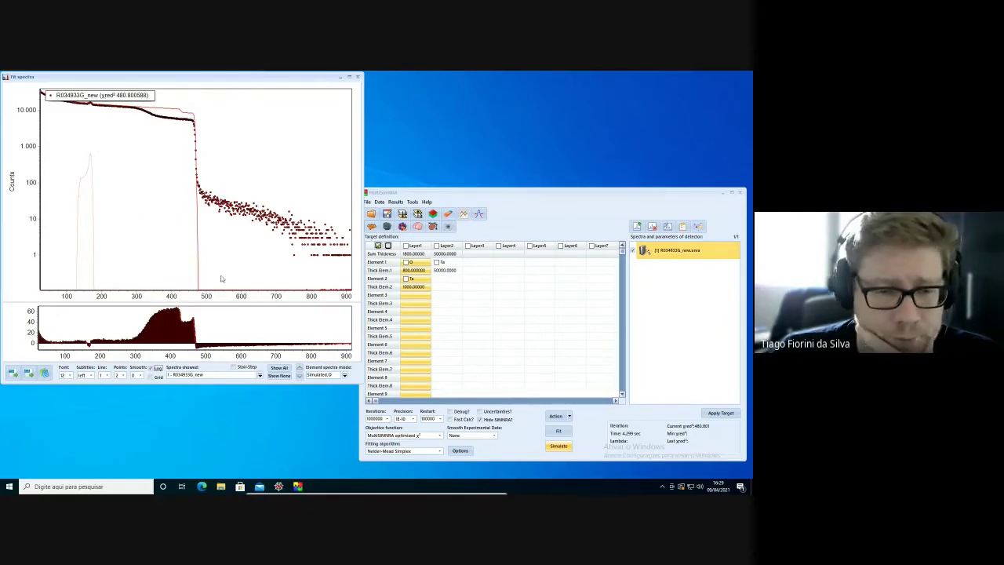
- Return the plot to Only Simulated on a linear scale and reduce the plot window's height
click(345, 376)
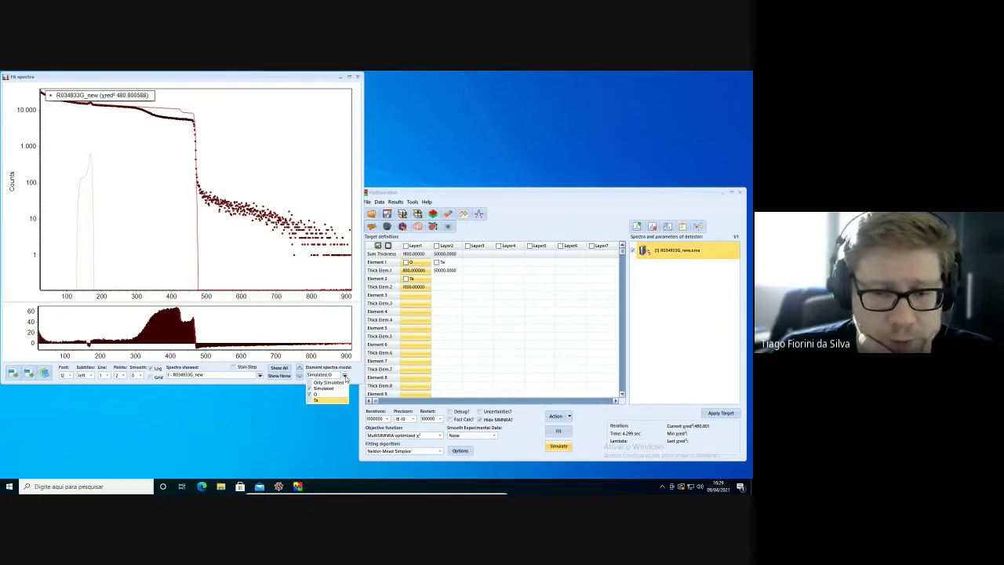
click(317, 382)
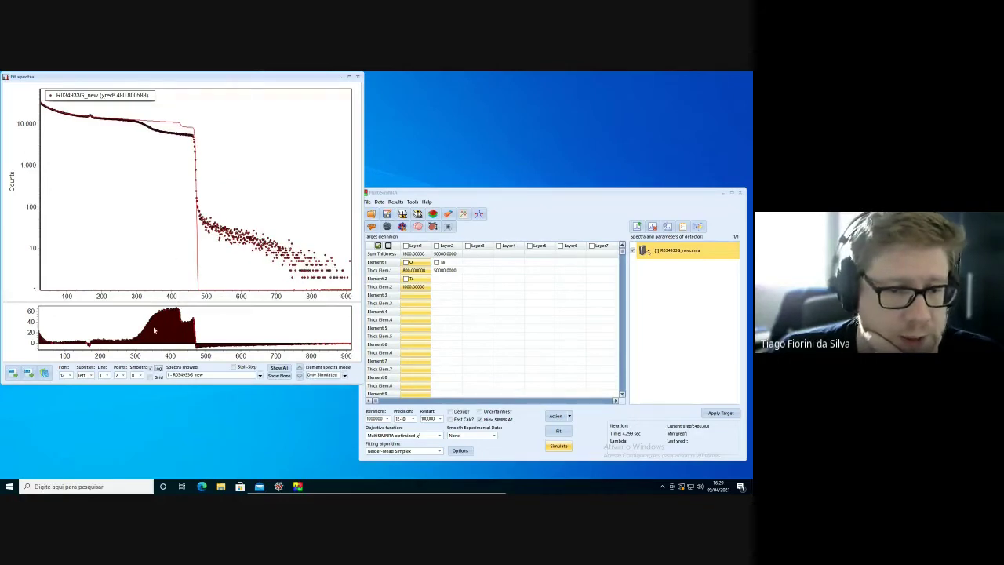
click(149, 368)
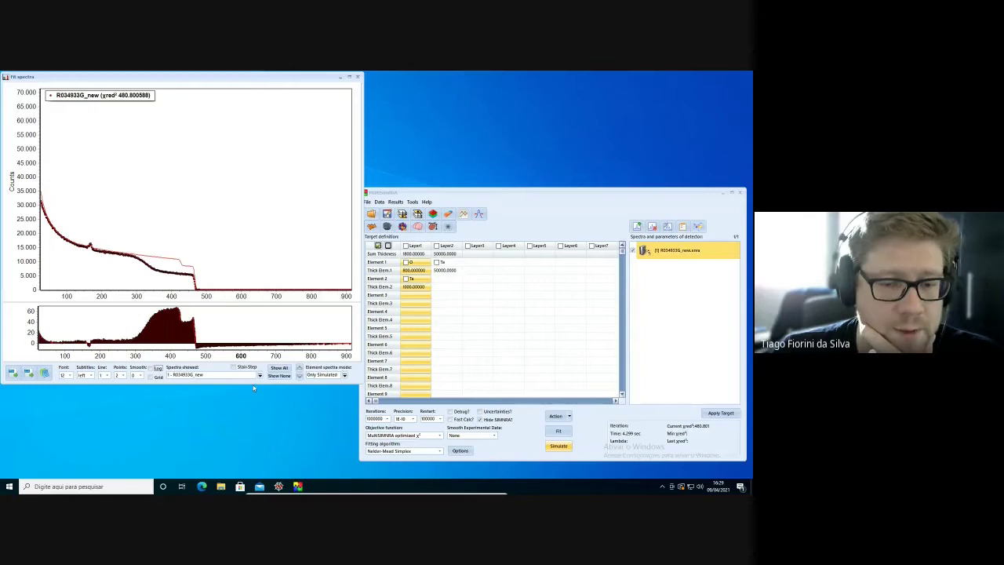
drag(252, 383, 258, 333)
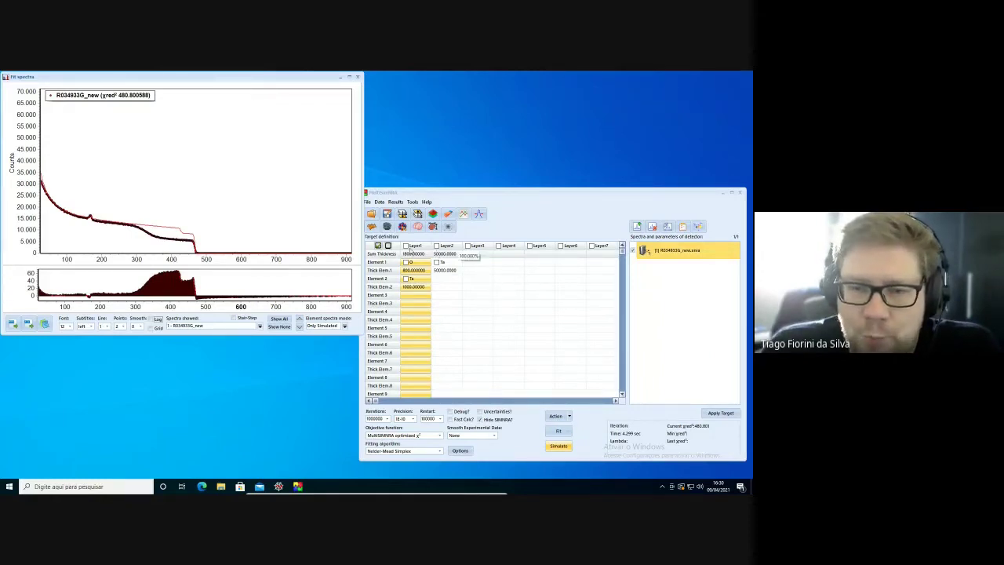
- Mark all elements of Layer1 as fit parameters and clear the marks again
click(421, 269)
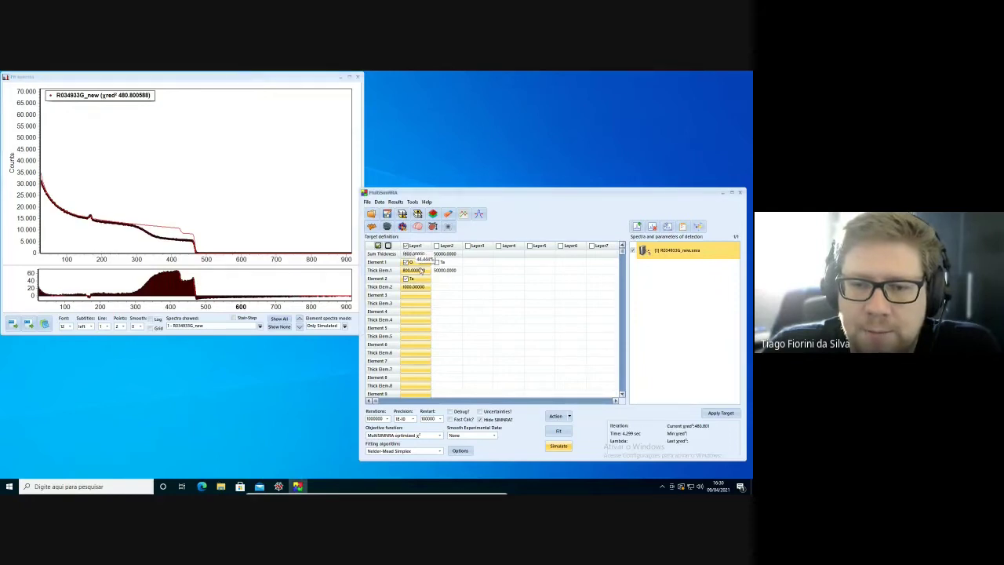
click(406, 245)
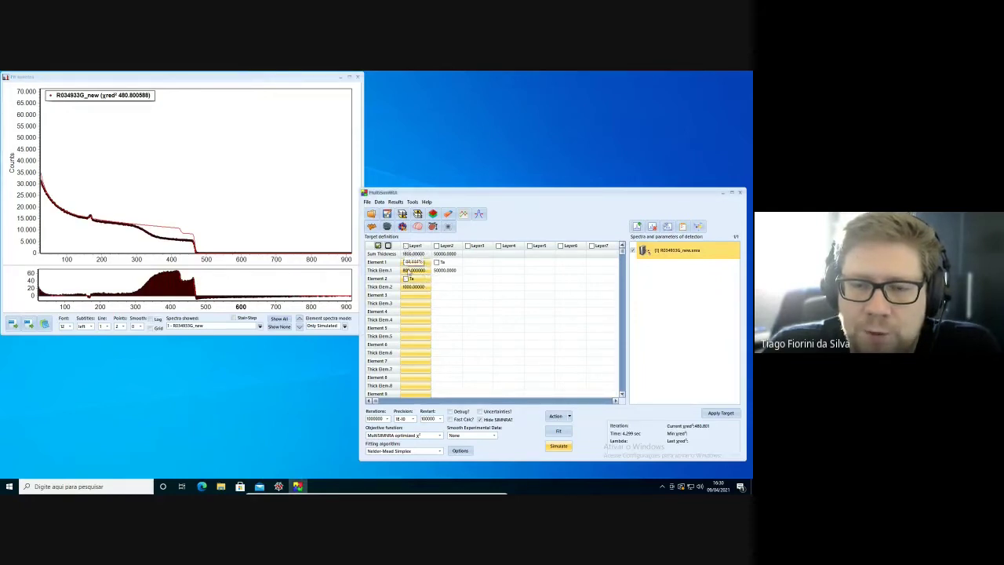
click(406, 262)
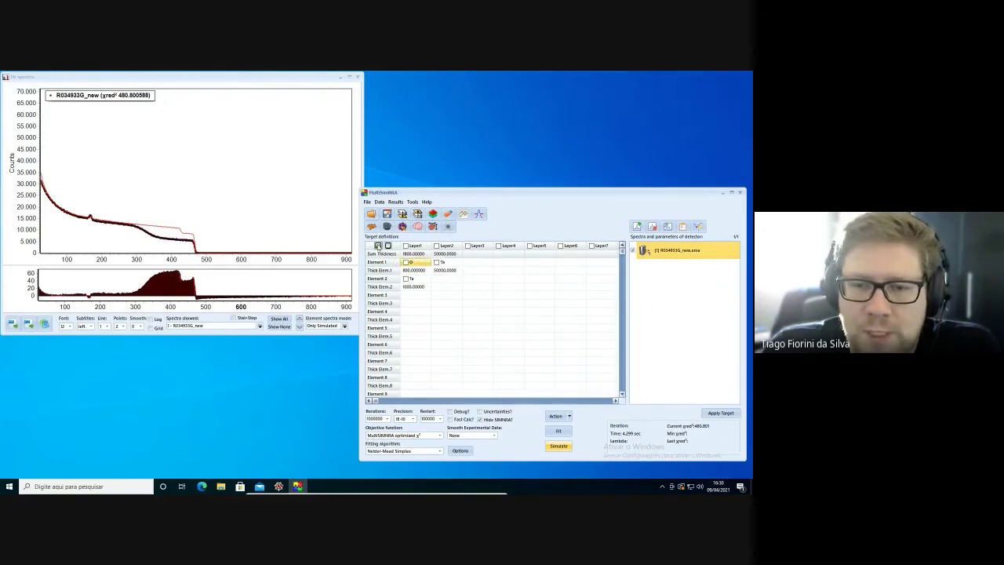
- Mark every element in all layers as a fit parameter and clear all the marks again
click(378, 245)
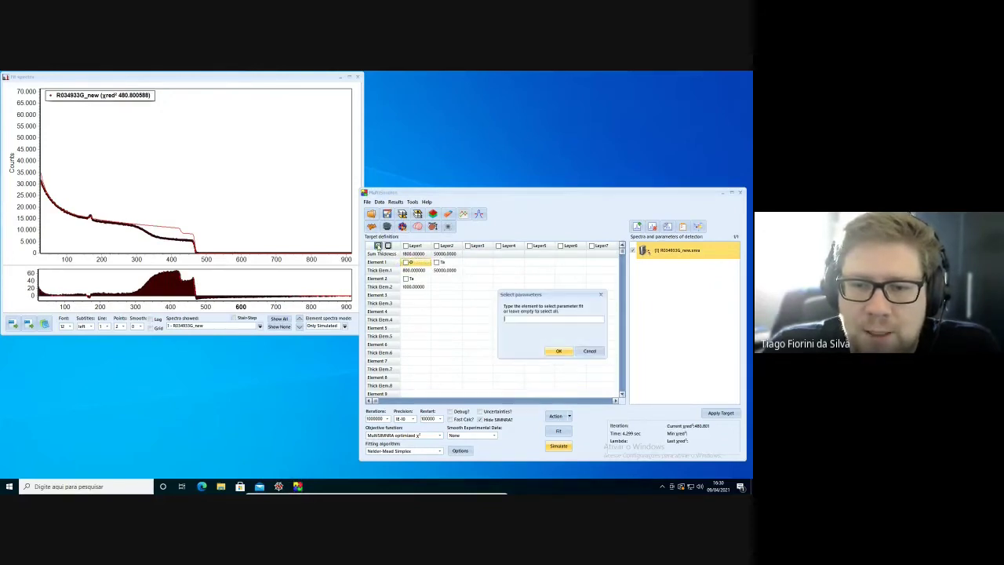
click(560, 352)
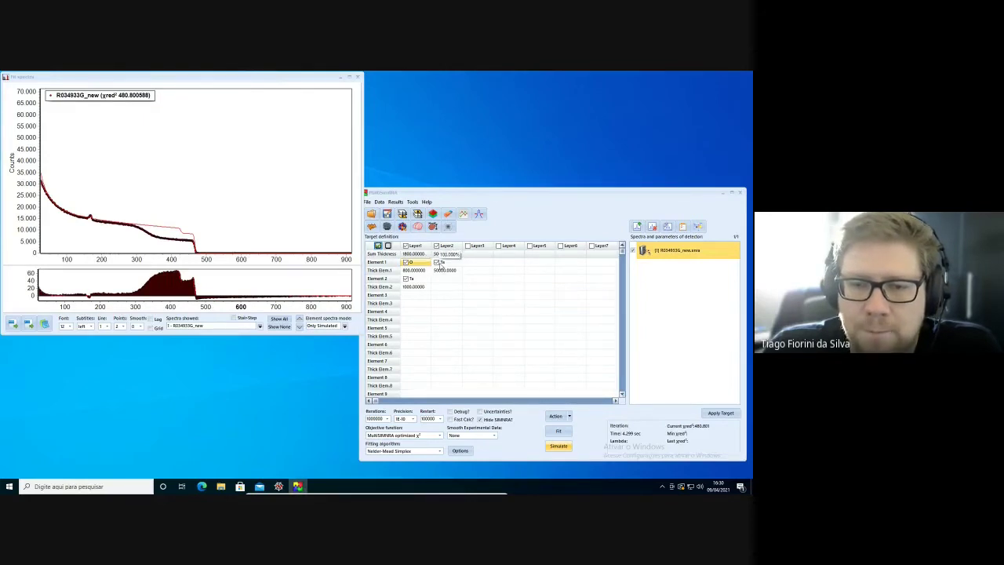
click(388, 247)
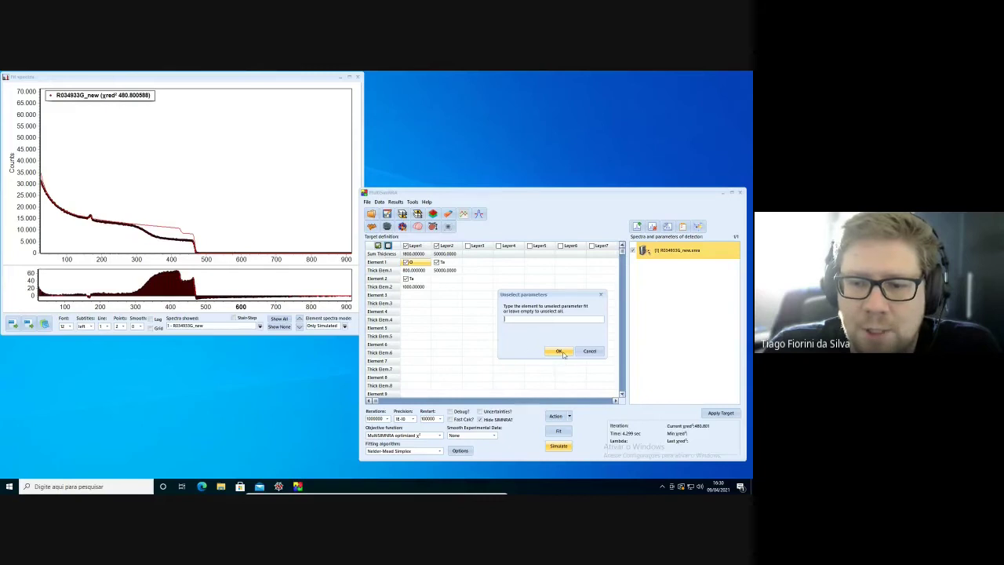
click(558, 351)
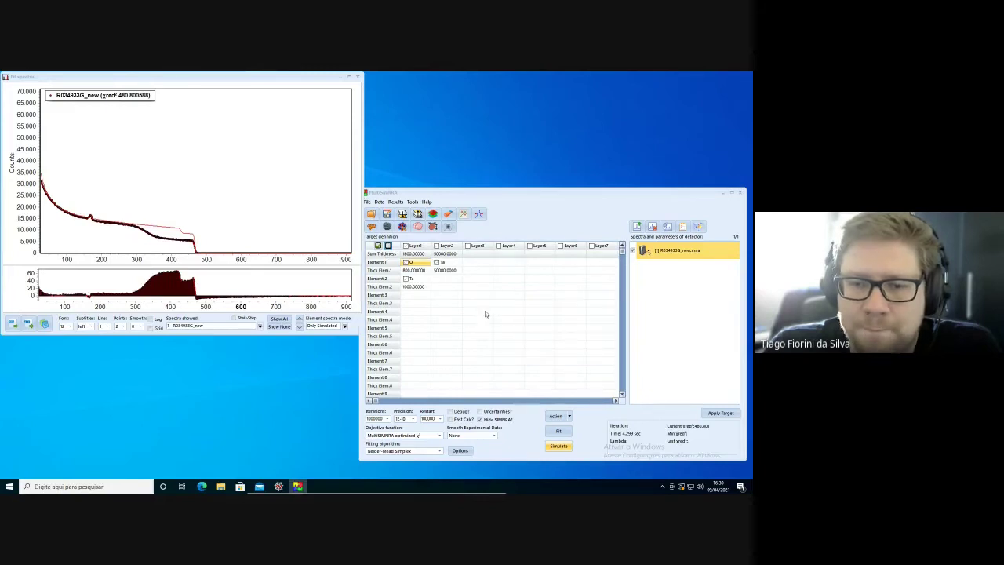
- Mark only the element Ta as a fit parameter across all layers and unselect Ta again
click(378, 246)
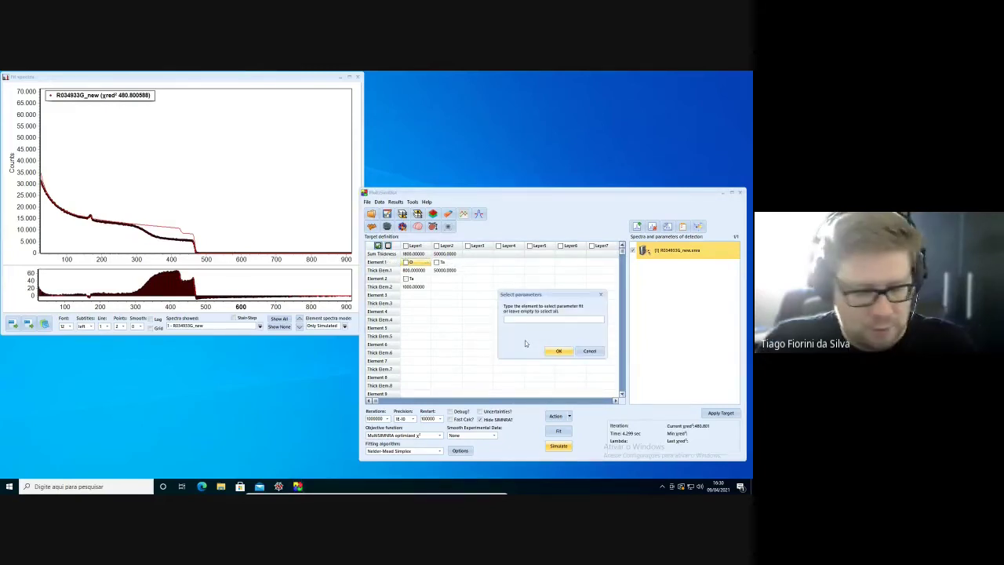
key(Return)
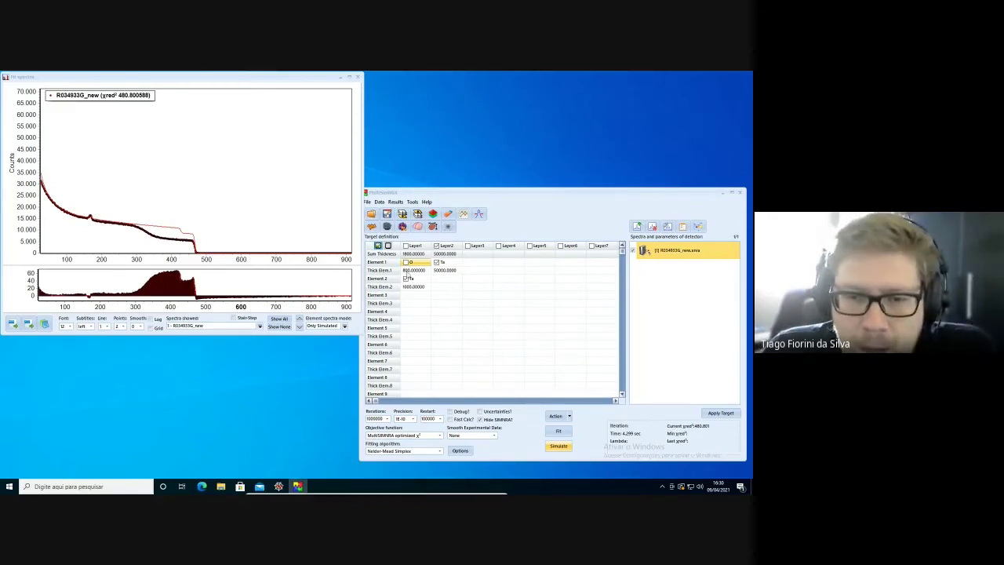
click(388, 247)
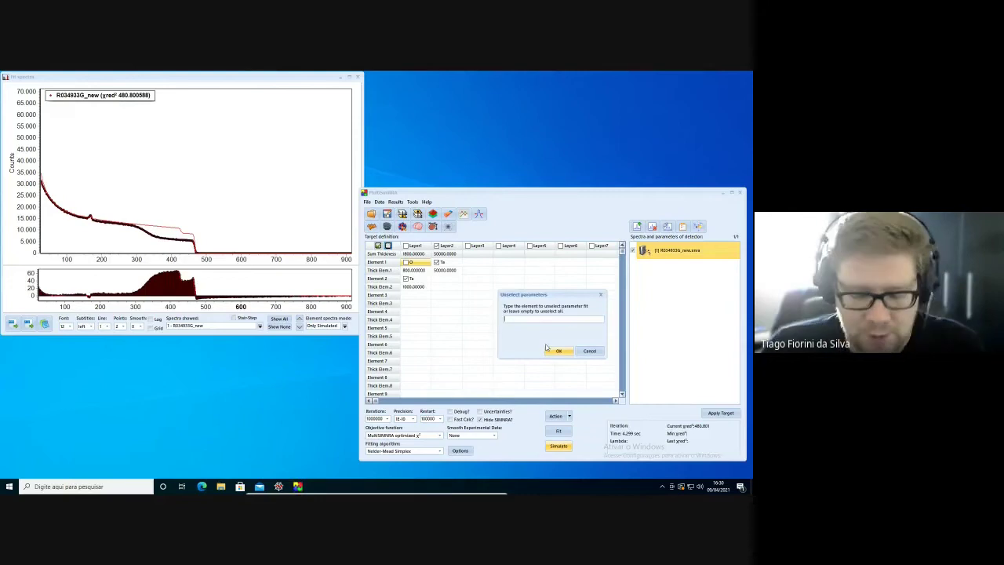
text(Ta)
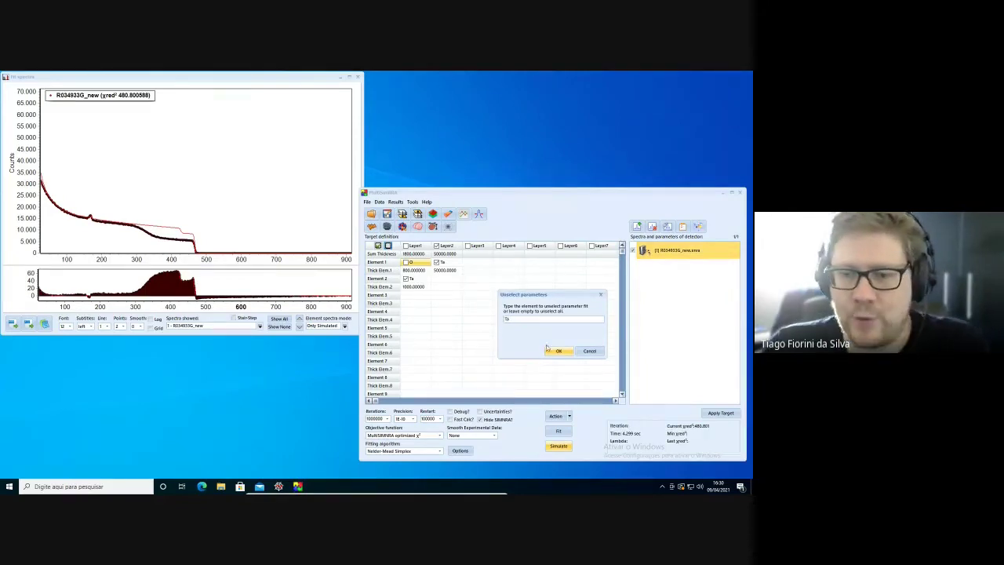
click(559, 351)
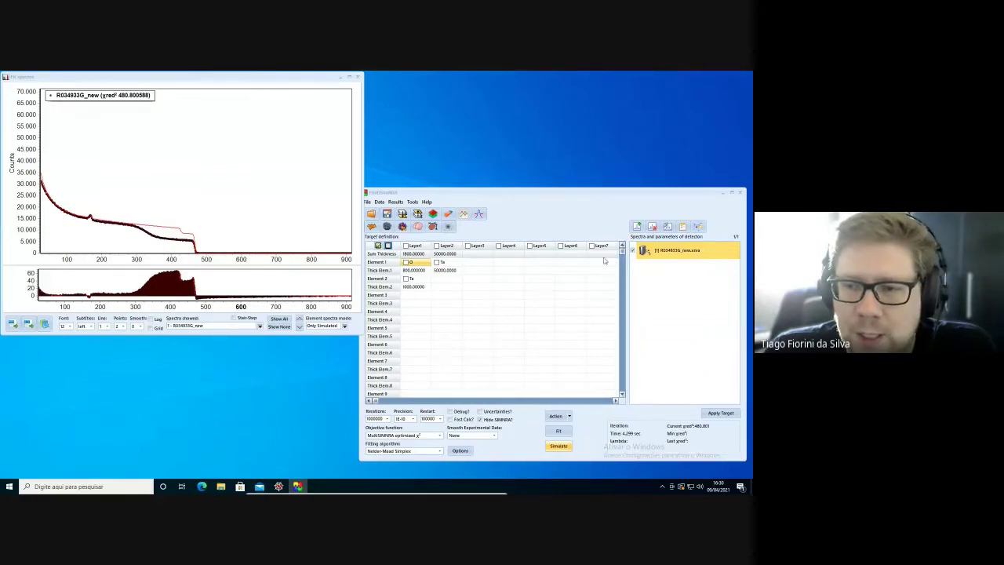
- Review the element rows and layer columns available in the target definition, and mark O and Ta of Layer1 as fit parameters
click(623, 394)
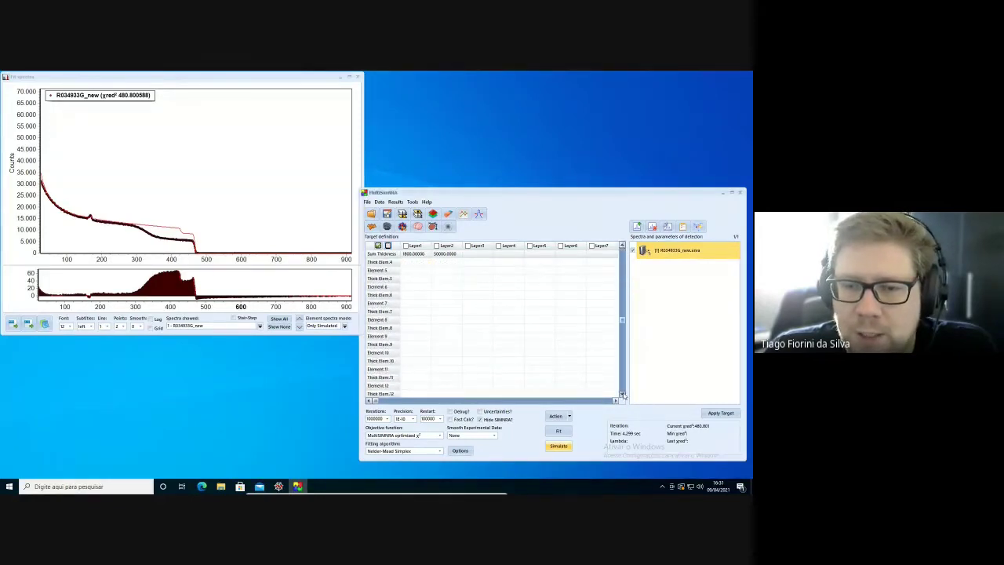
click(623, 246)
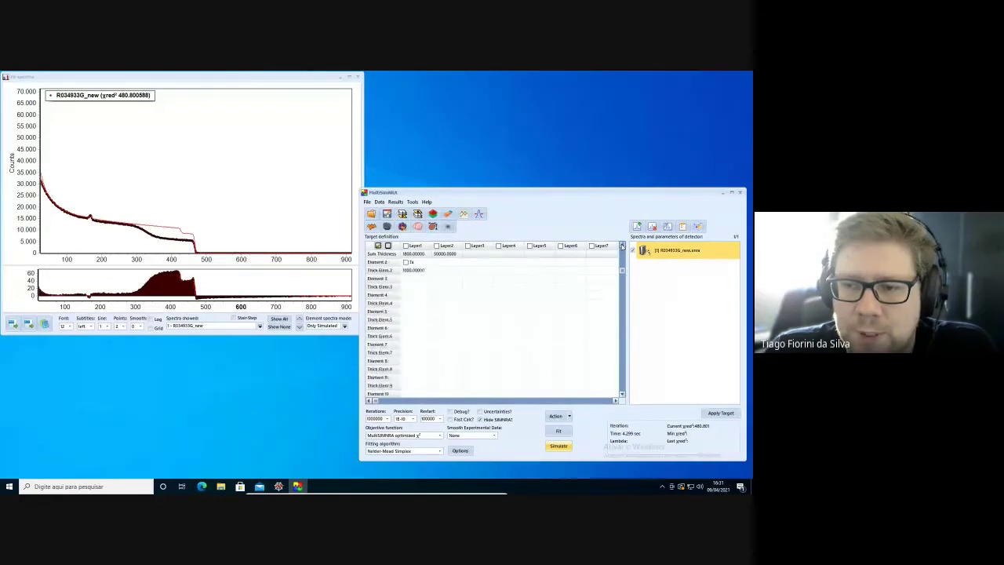
click(623, 246)
click(623, 245)
click(617, 401)
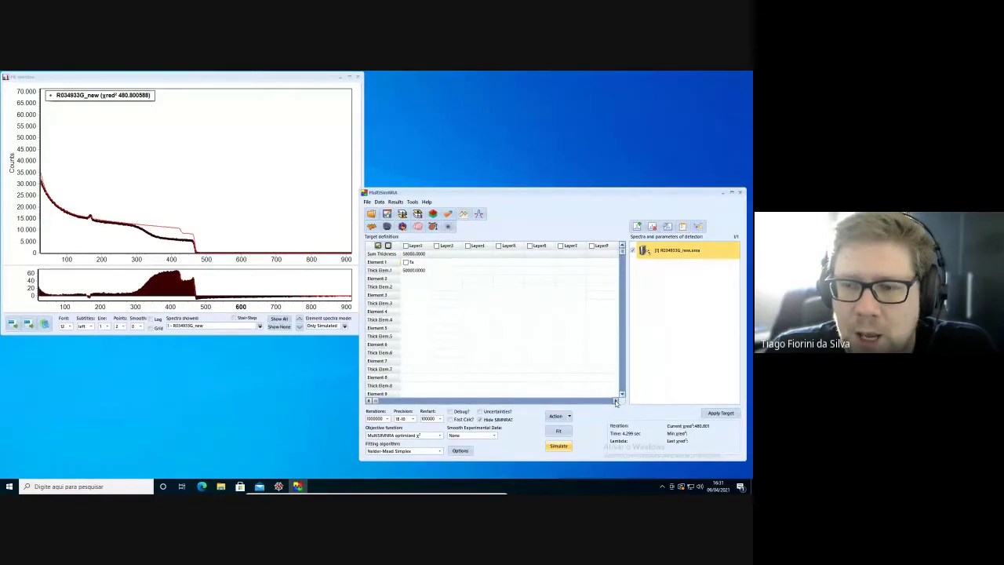
click(617, 401)
click(617, 401)
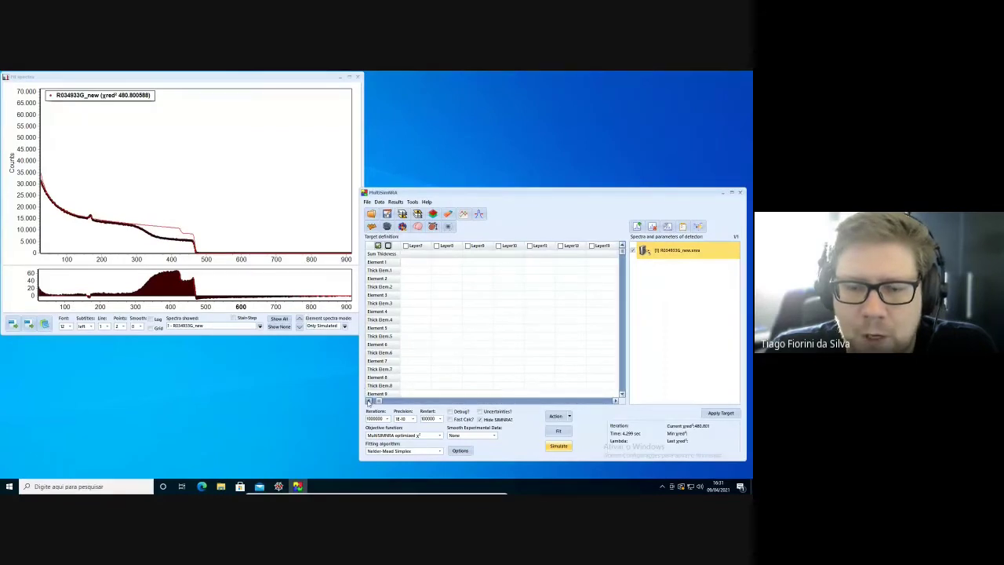
click(369, 401)
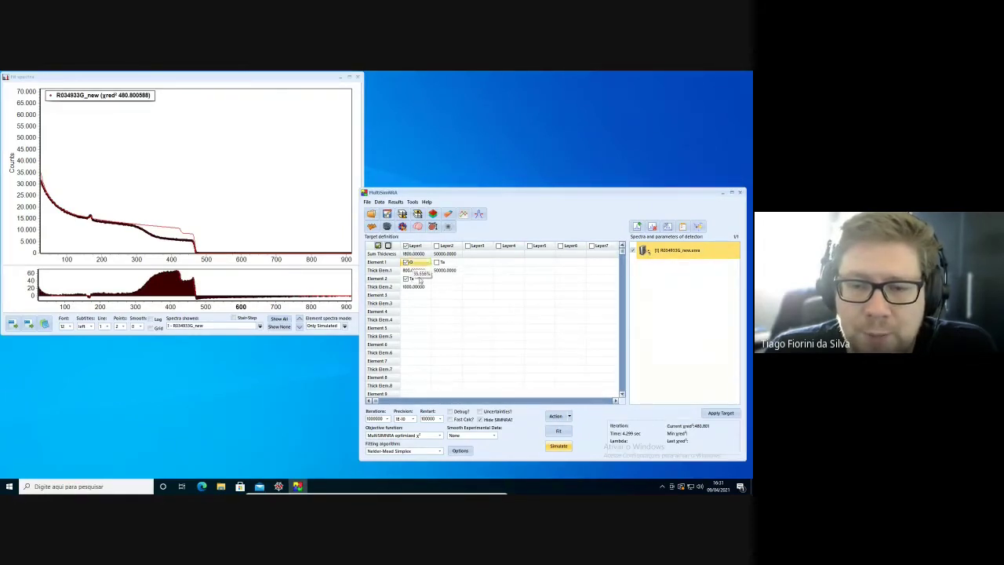
- Check the available fit types, keep Target, and run the fit of Layer1's O and Ta amounts
click(570, 418)
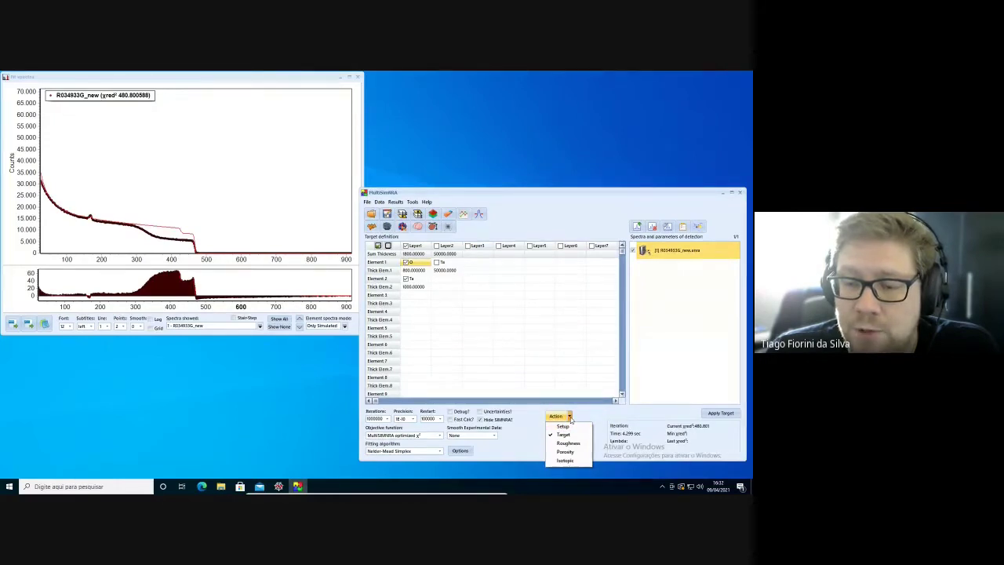
click(570, 417)
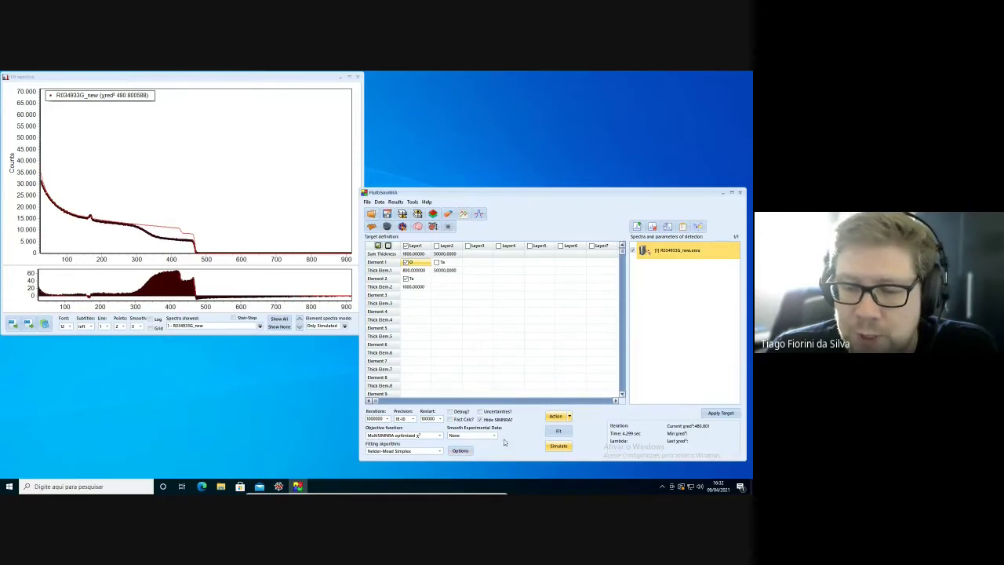
click(558, 433)
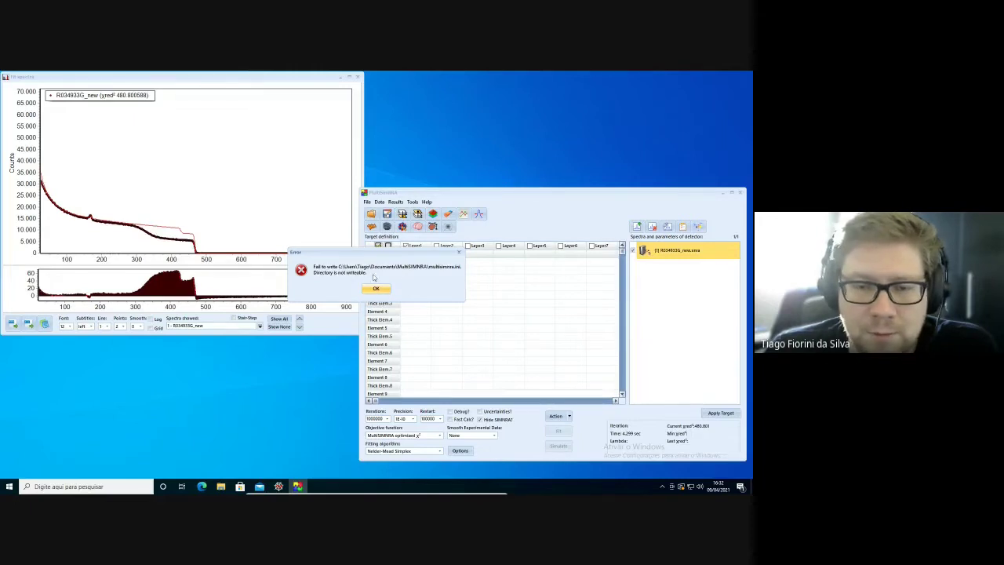
click(377, 290)
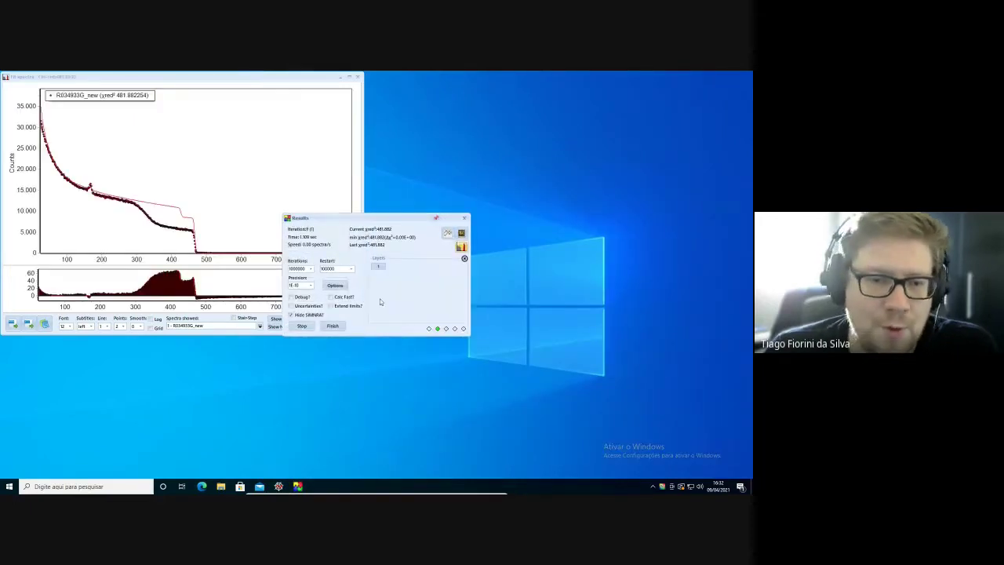
drag(372, 220, 466, 210)
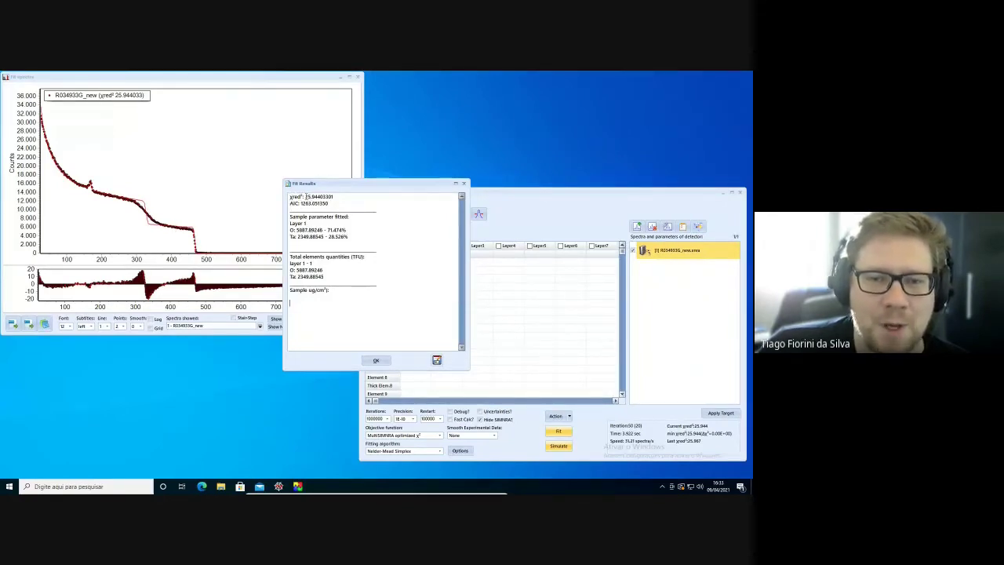
- Read the reduced chi-square and the fitted O and Ta amounts of Layer 1 in the fit results, and close the report
drag(313, 196, 330, 197)
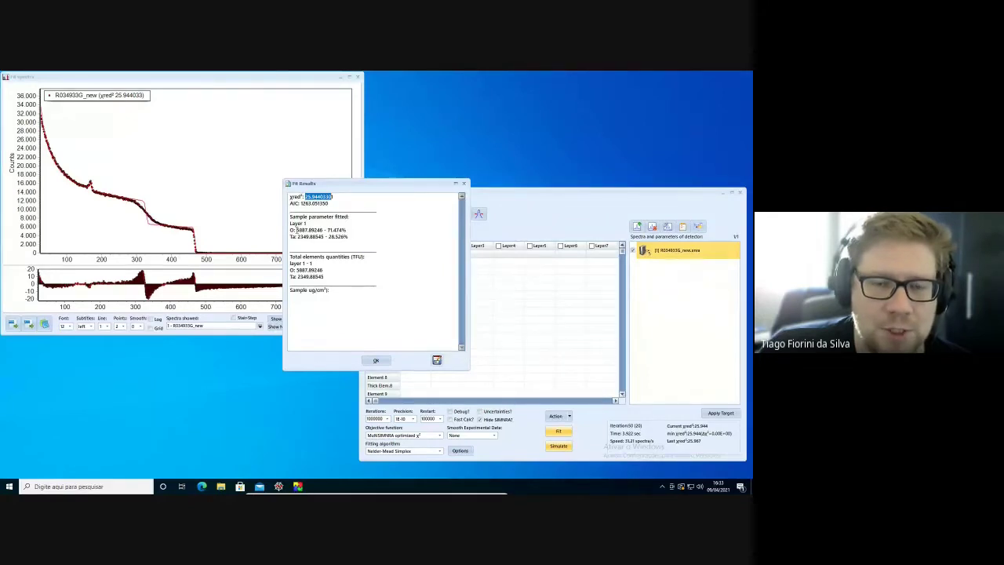
drag(297, 229, 321, 230)
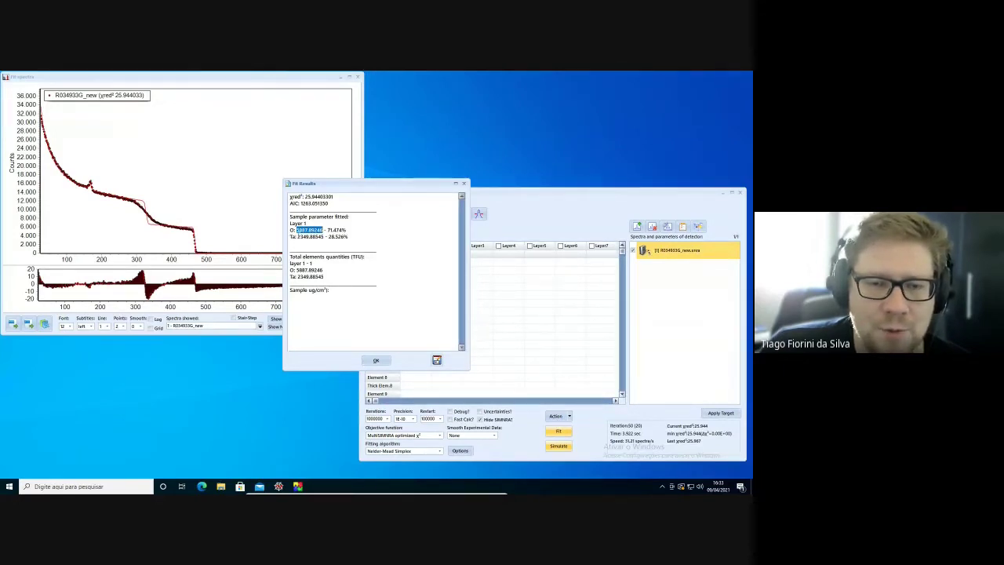
drag(297, 237, 321, 237)
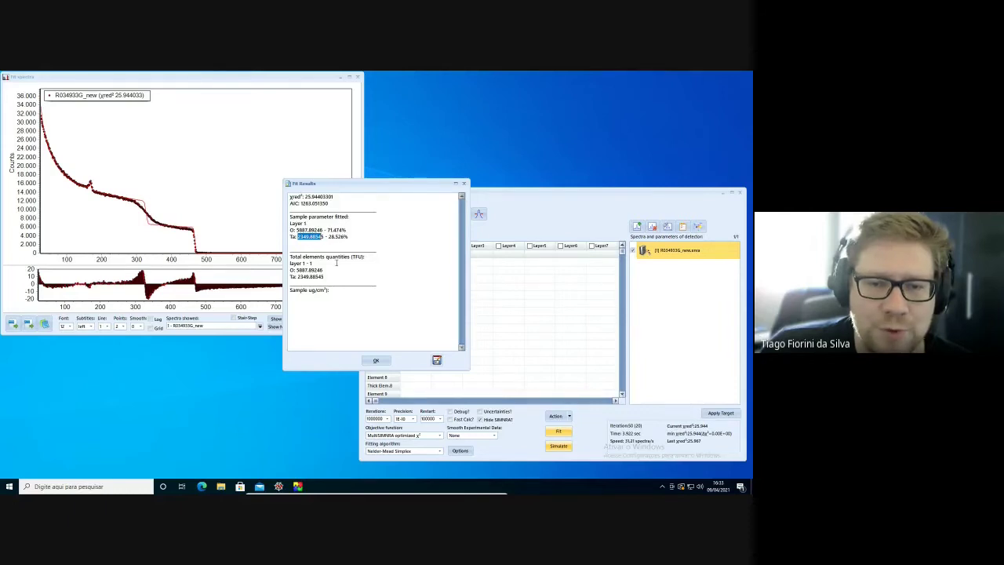
click(378, 361)
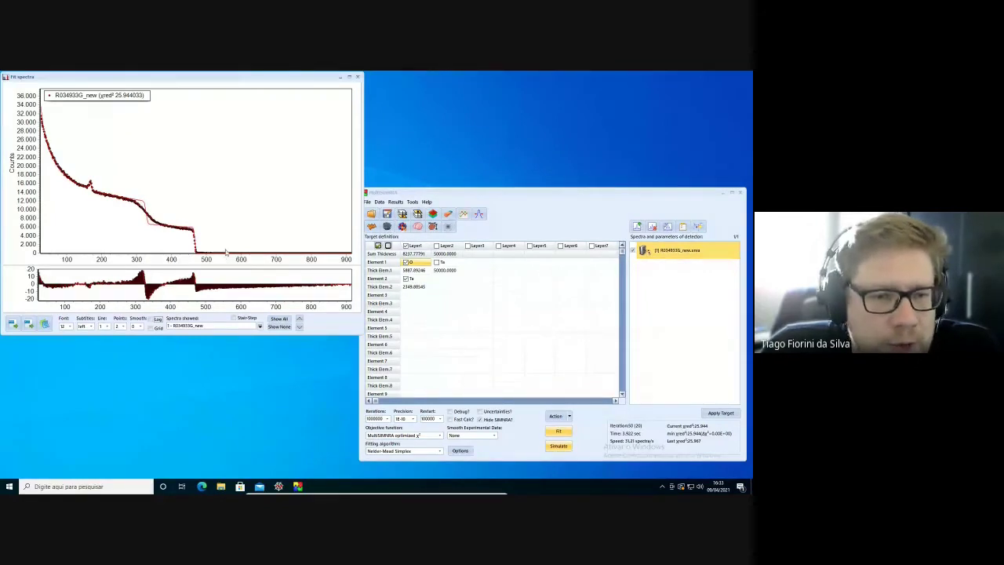
- Slice Layer1 into 2 layers
click(421, 271)
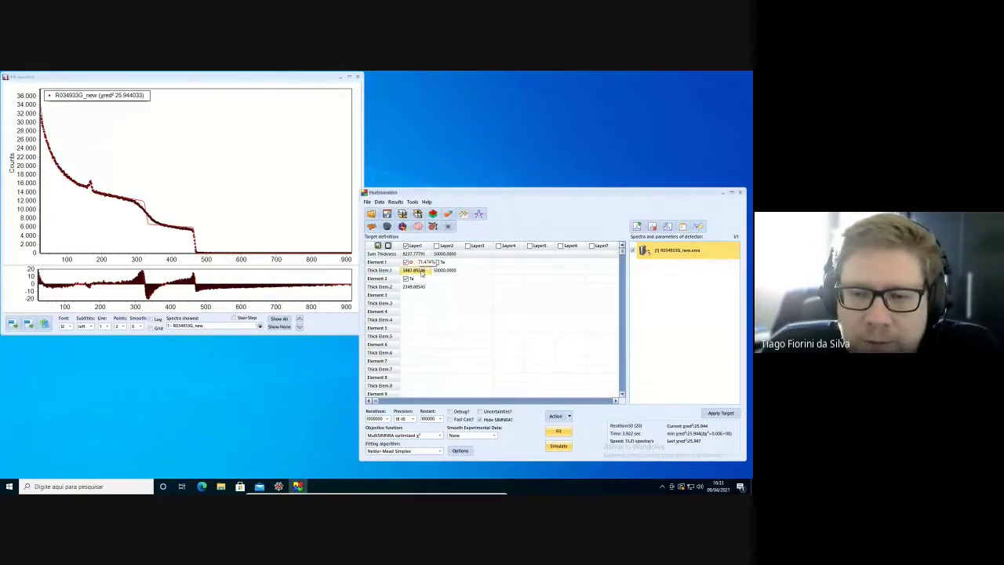
right_click(421, 272)
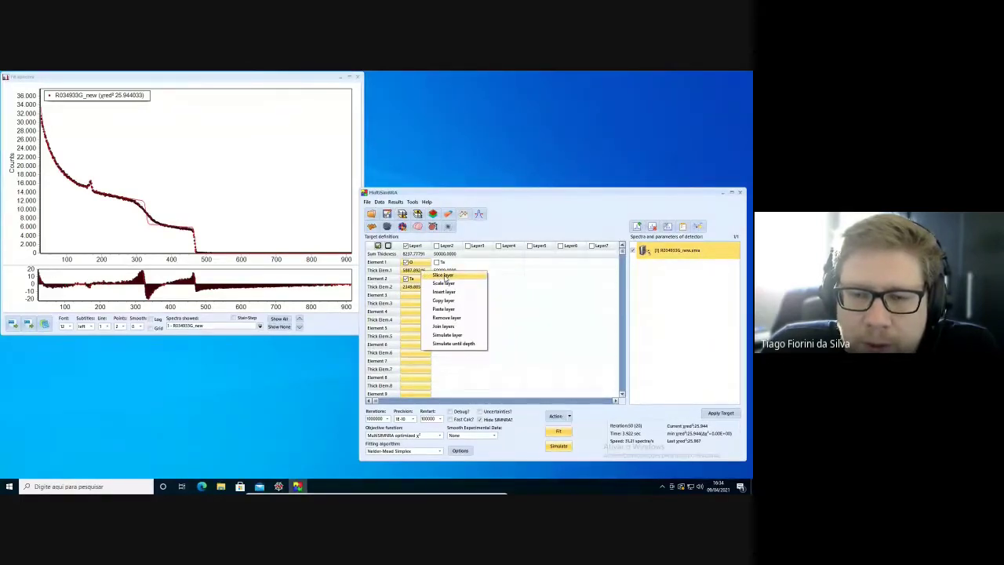
click(443, 276)
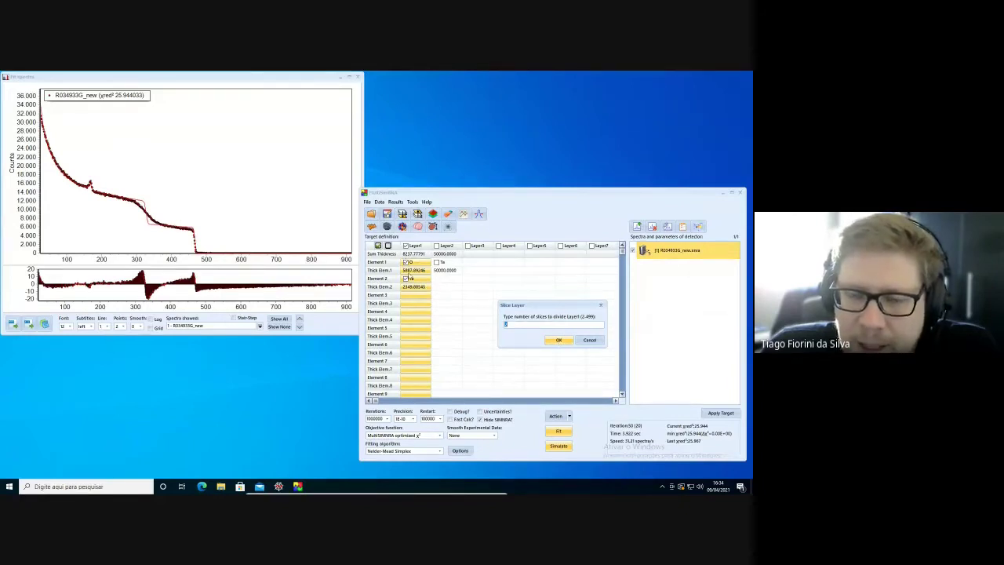
click(558, 341)
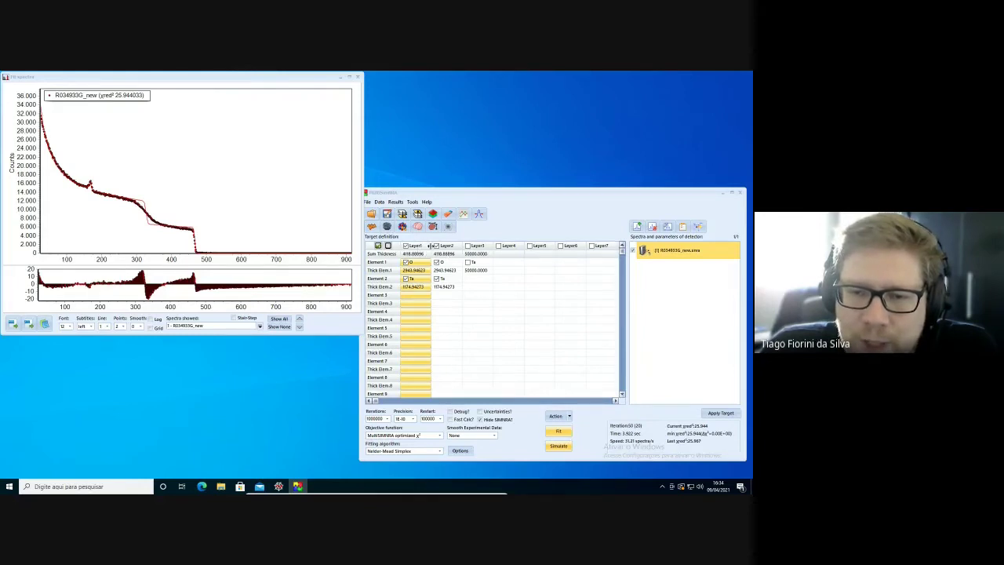
- Run the fit again with the sliced target and move the fit progress window clear of the spectrum plot
click(560, 432)
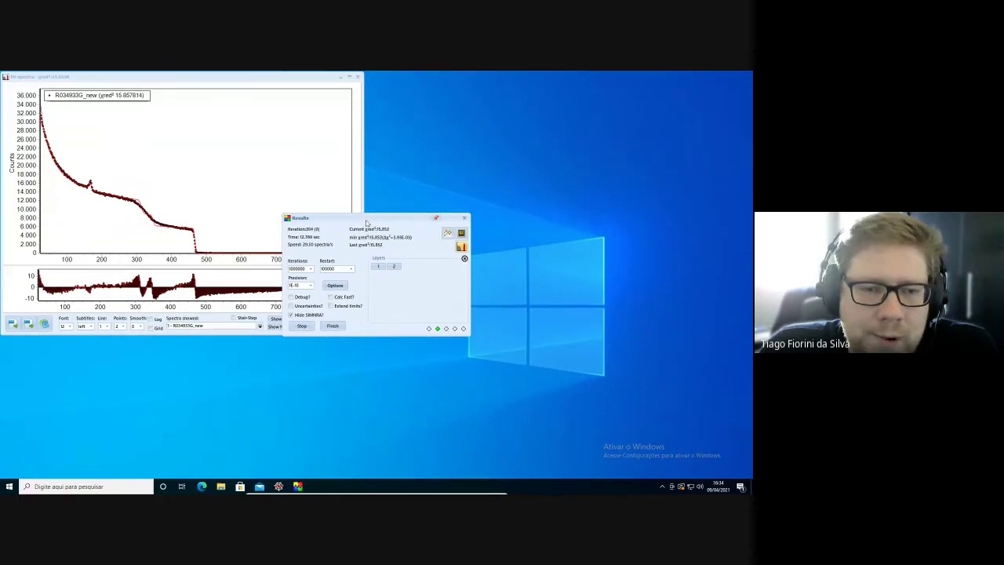
drag(366, 222, 468, 218)
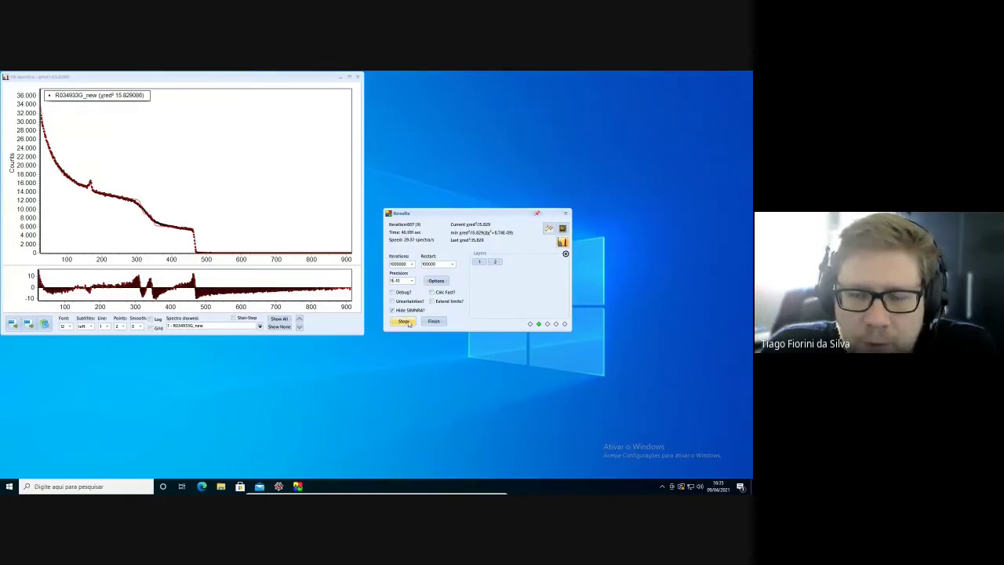
drag(495, 216, 488, 313)
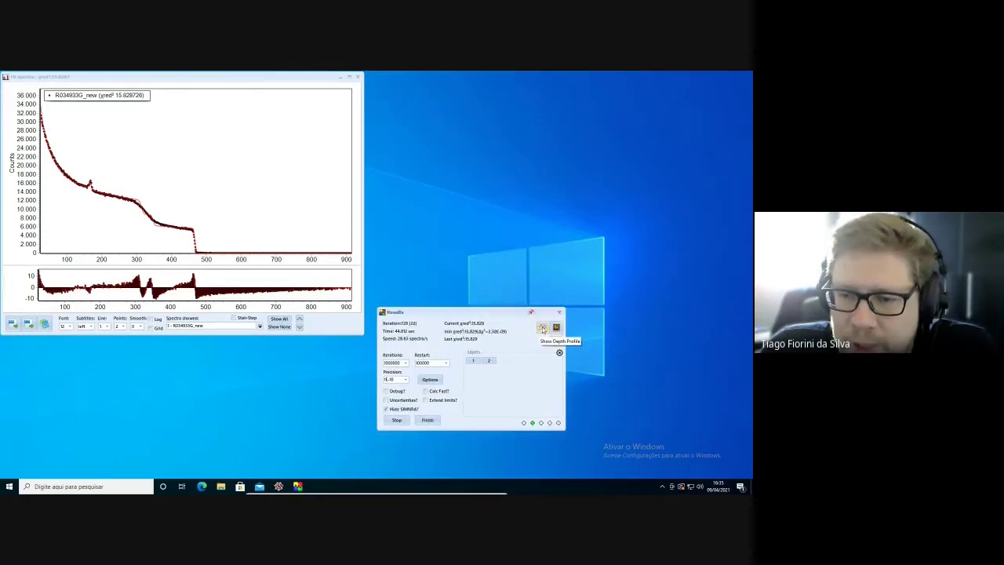
- Show the depth profile of the running fit, shrink its window and place it beside the spectrum plot above the fit progress window
click(543, 330)
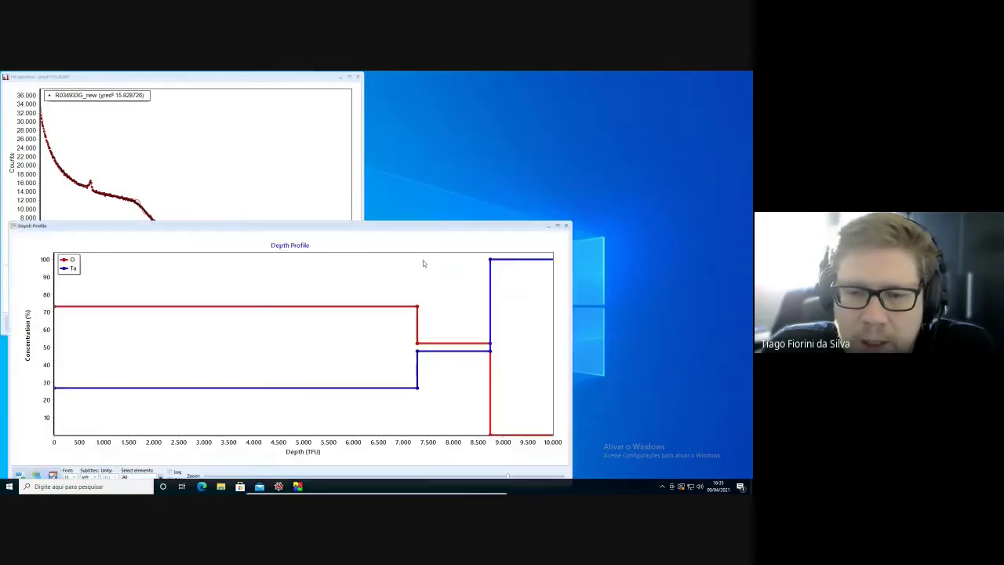
drag(574, 373, 243, 368)
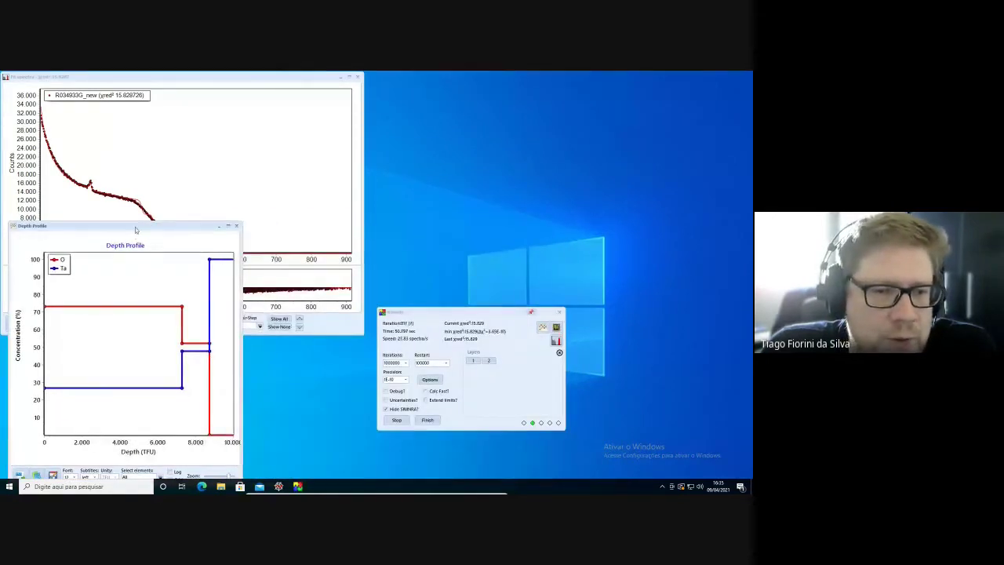
drag(135, 230, 534, 97)
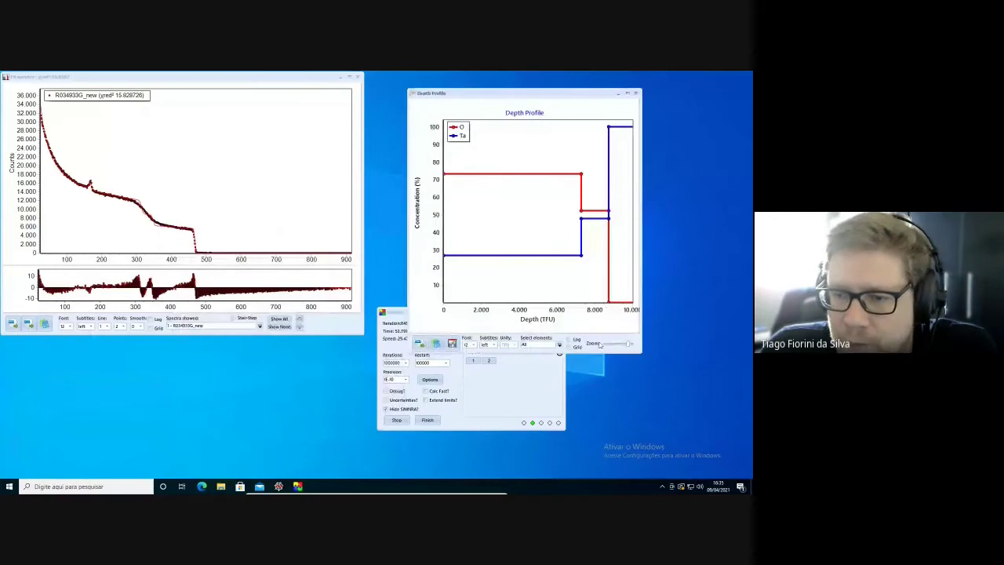
drag(598, 353, 594, 296)
drag(523, 97, 505, 87)
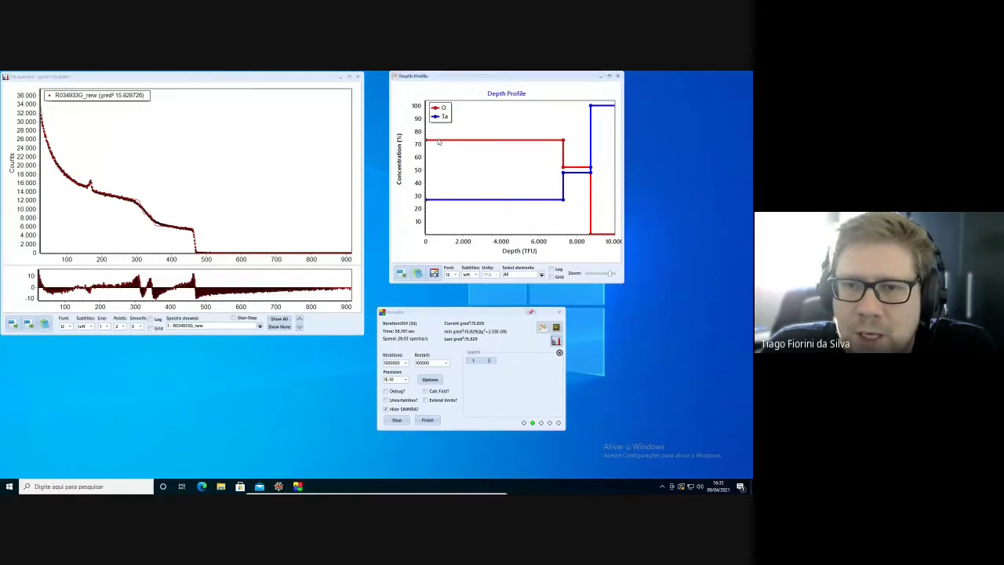
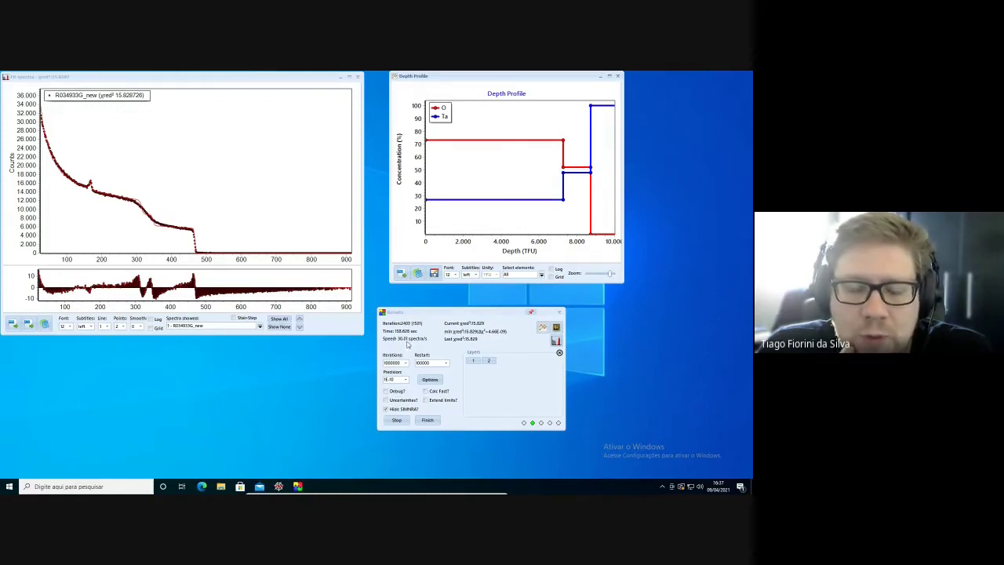
- Finish the running fit, close the results report and move the main window to uncover its target definition table
click(427, 421)
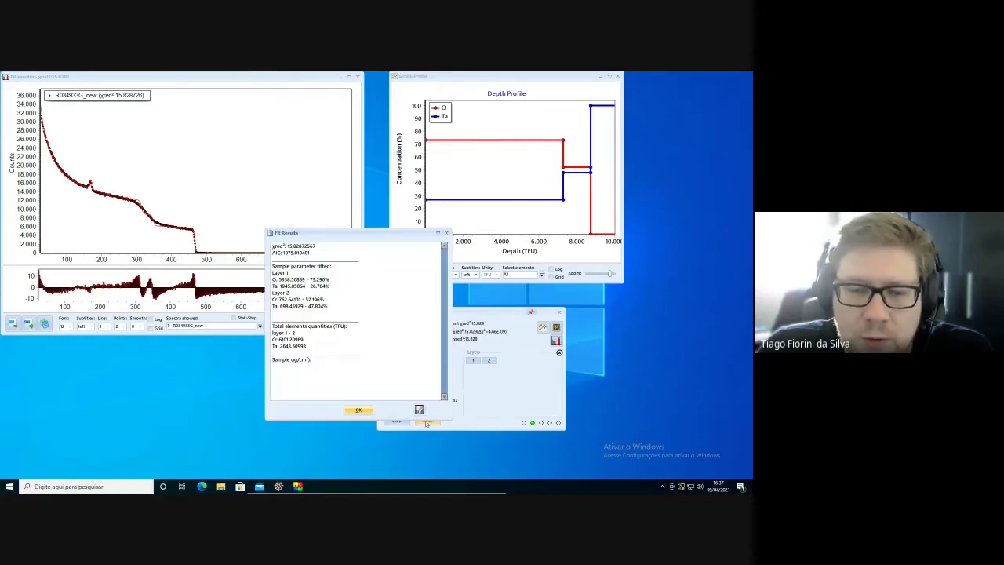
click(357, 411)
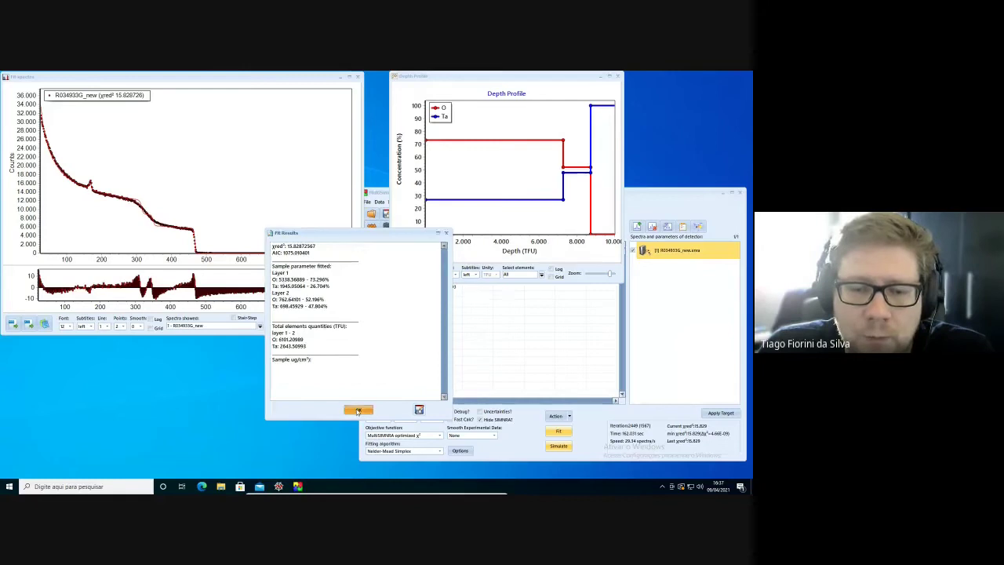
drag(665, 195, 646, 201)
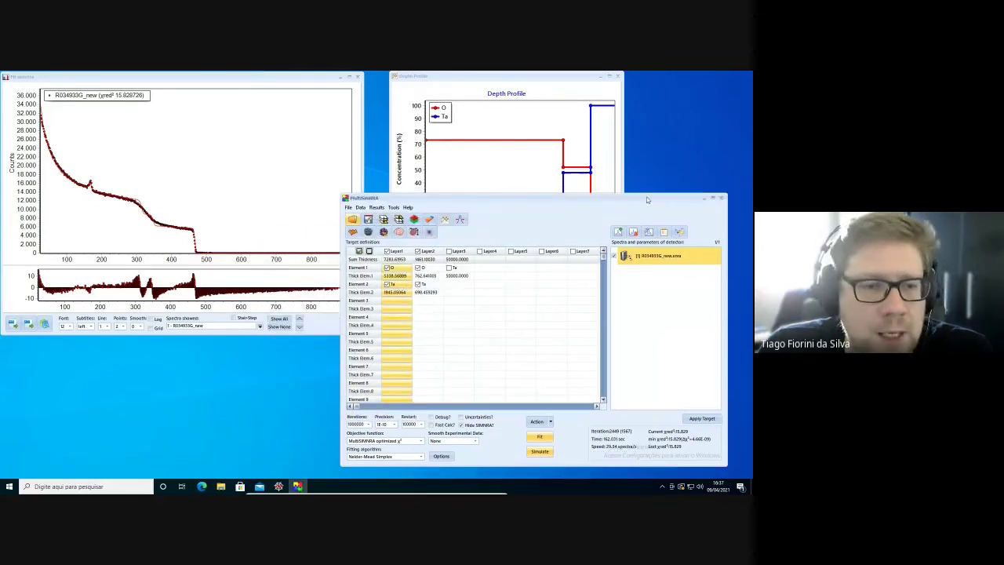
- Slice Layer2 of the target into 2 layers
right_click(432, 279)
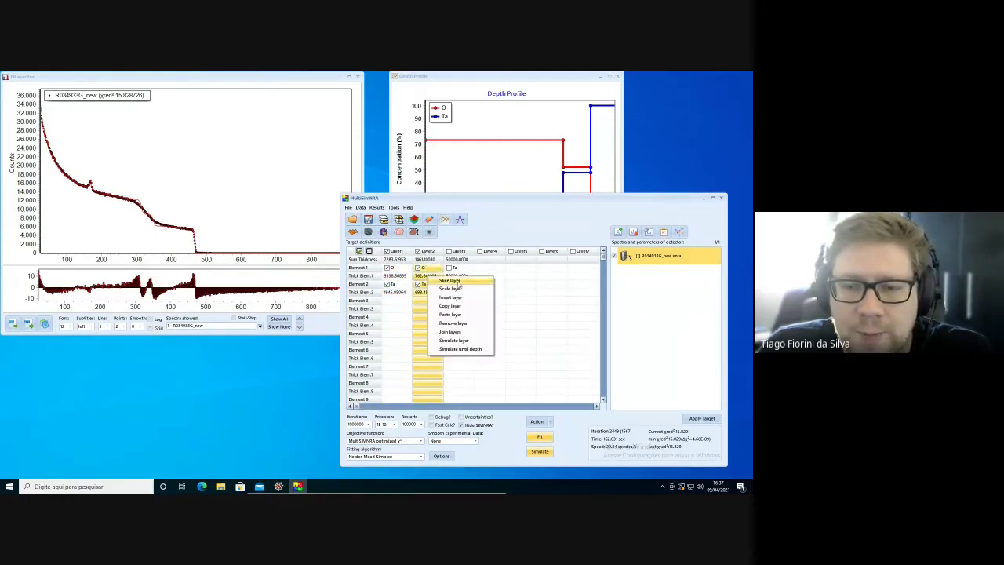
click(449, 280)
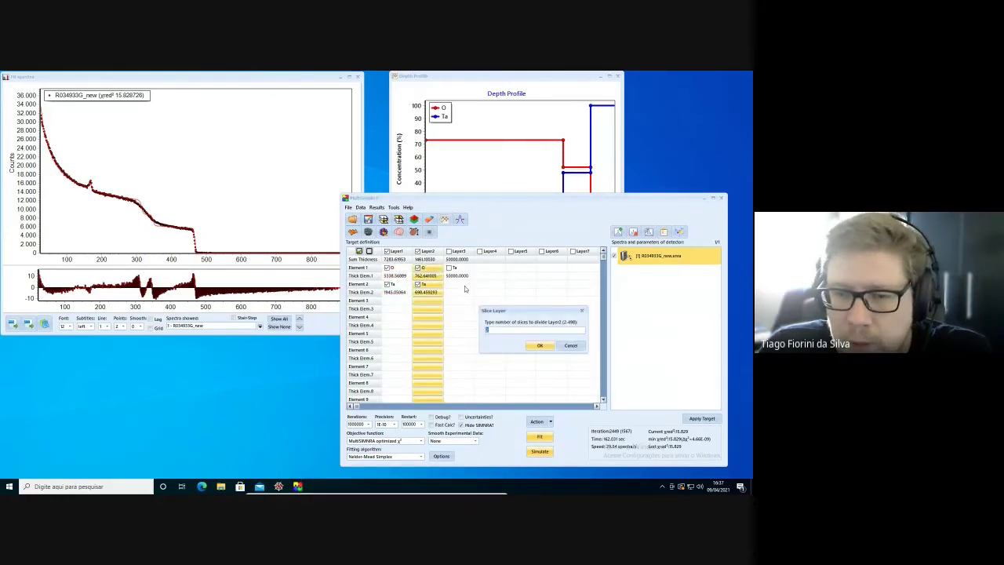
click(540, 346)
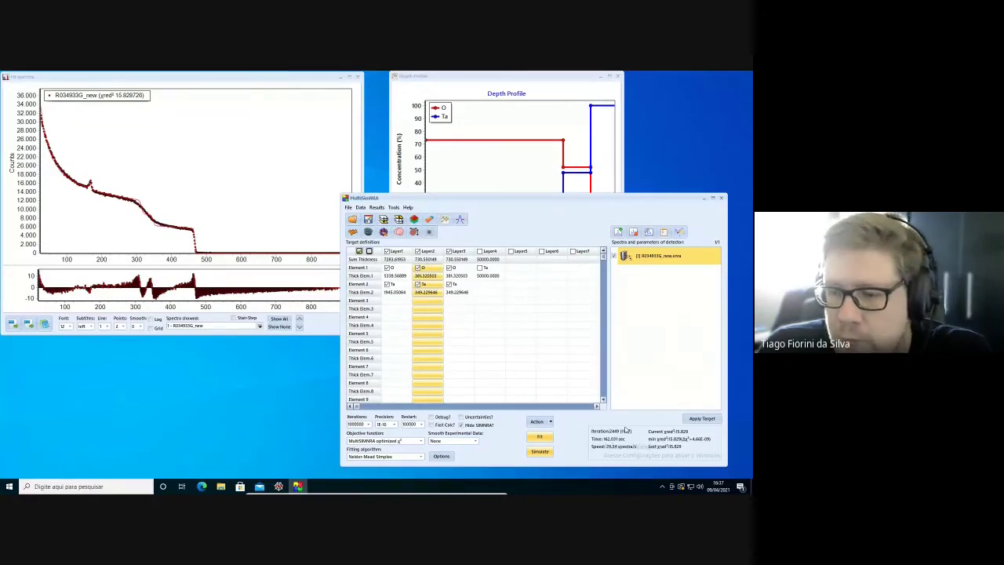
- Fit the target with the sliced Layer2, keeping the progress window clear of both plots, and stop the fit
click(540, 437)
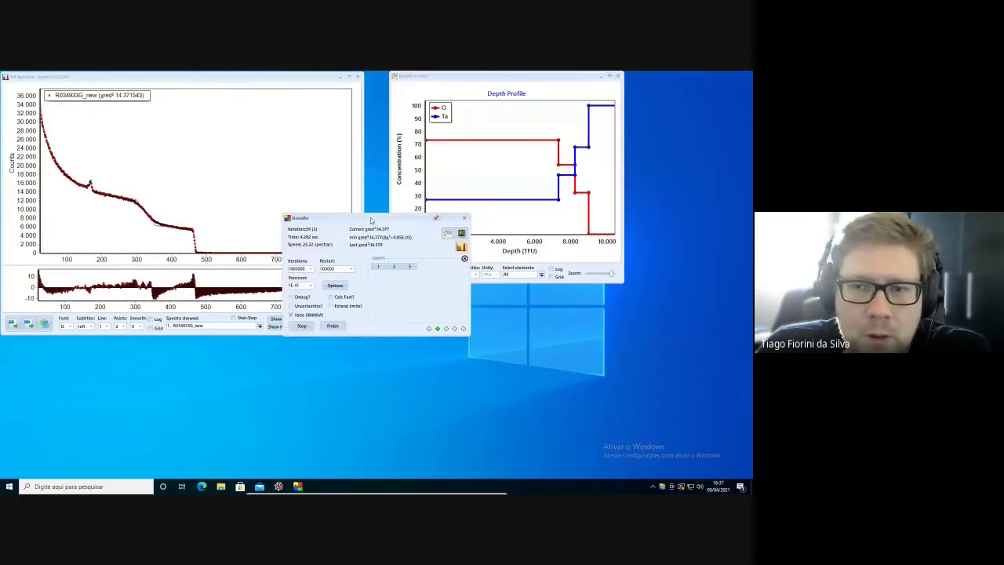
drag(371, 219, 486, 315)
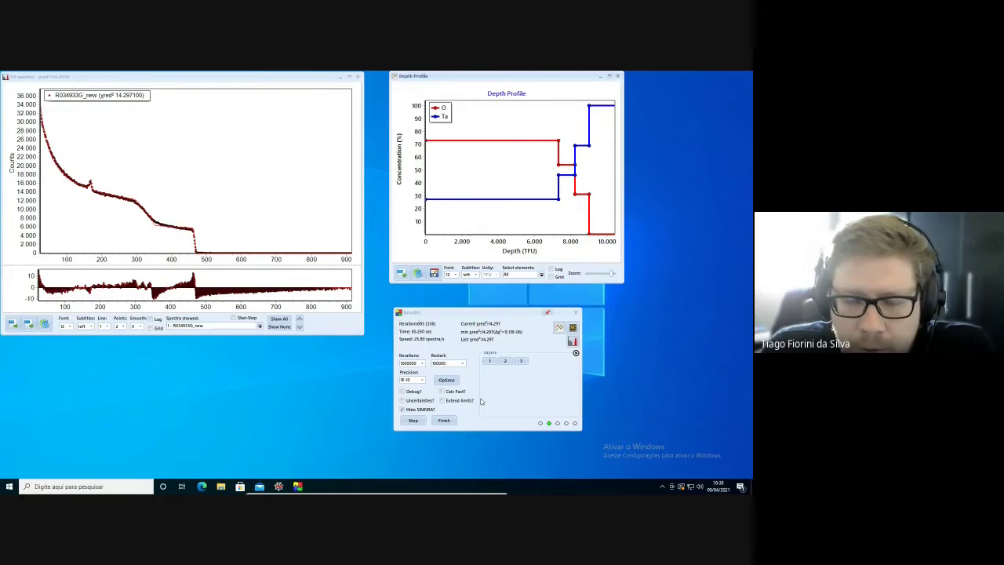
click(413, 420)
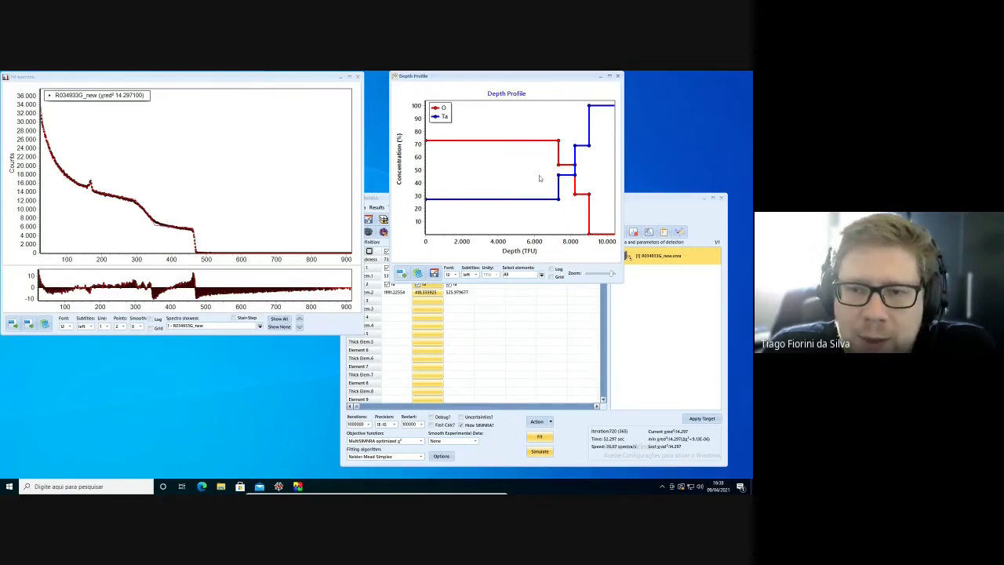
- Simulate Layer1 alone to view its contribution to the spectrum
click(477, 320)
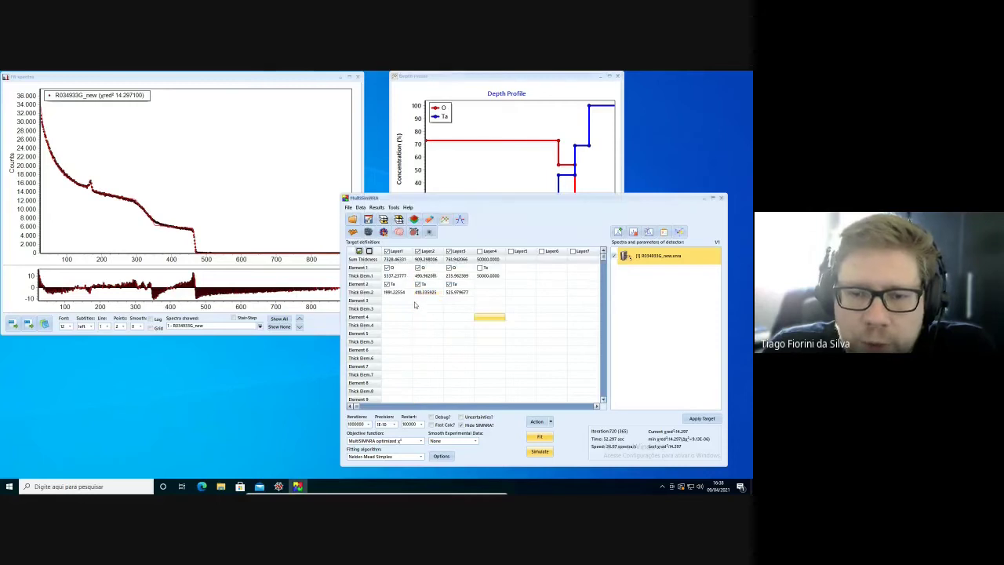
click(396, 292)
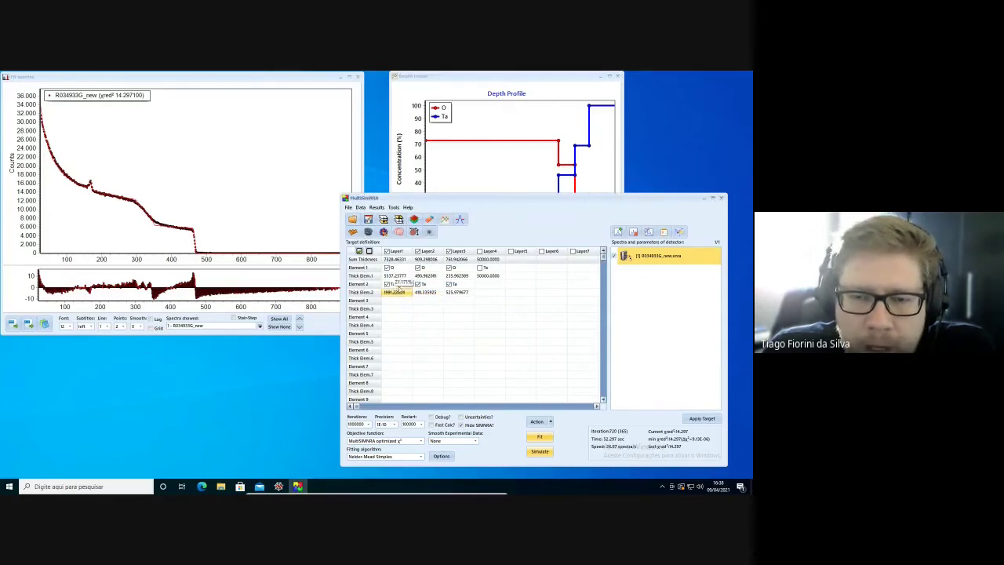
right_click(399, 295)
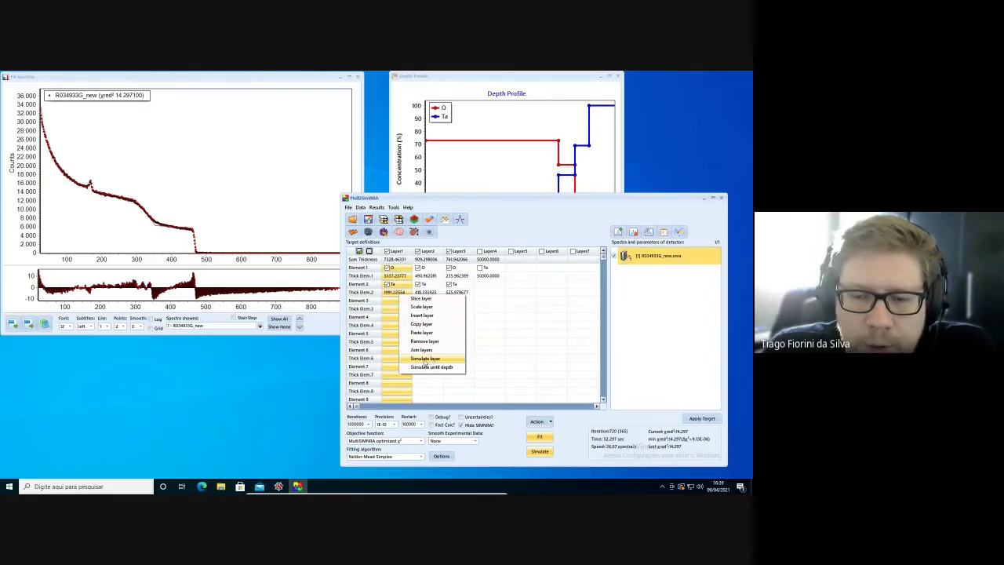
click(424, 359)
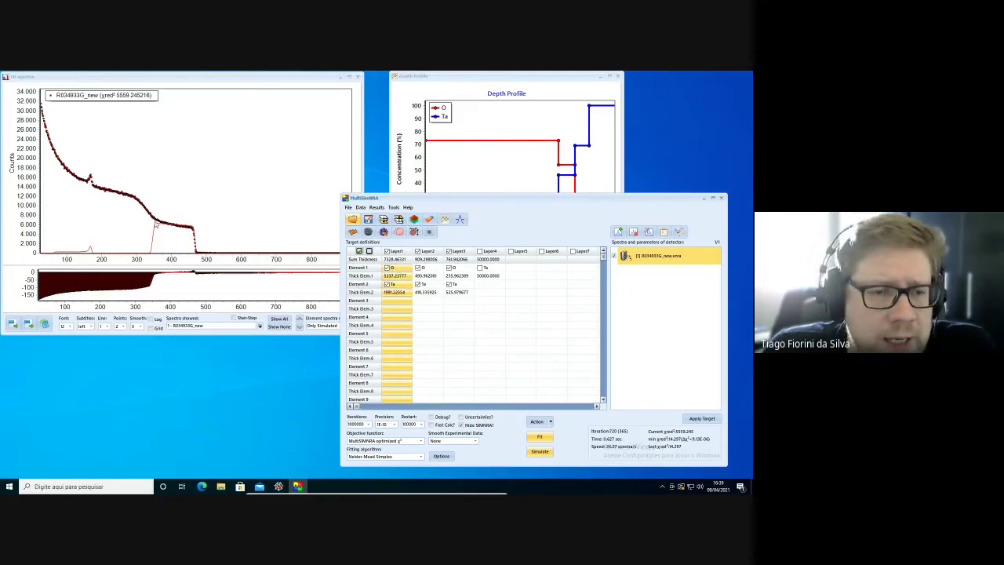
- Slice Layer1 of the target into 2 layers and bring the target table back to the front
right_click(401, 276)
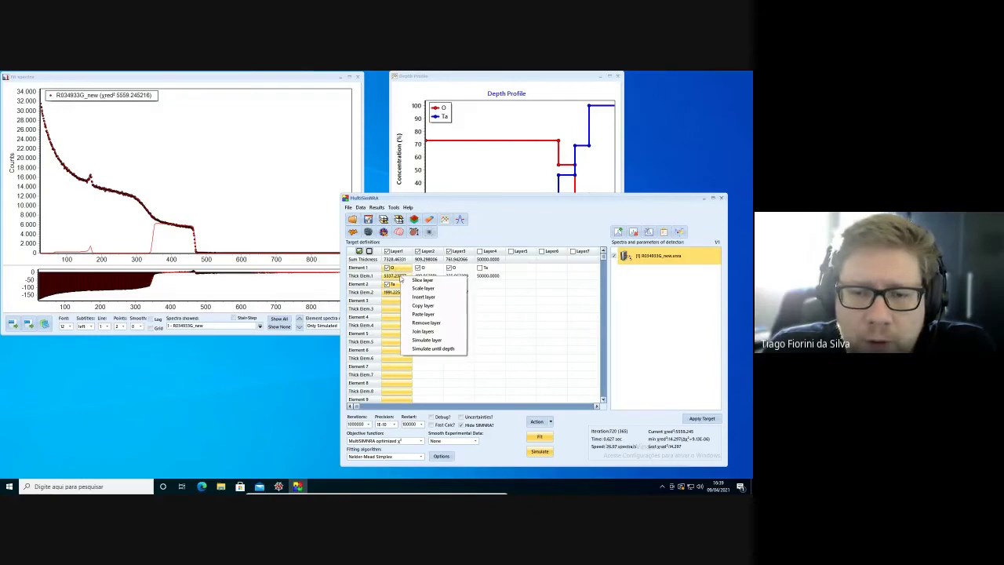
click(424, 280)
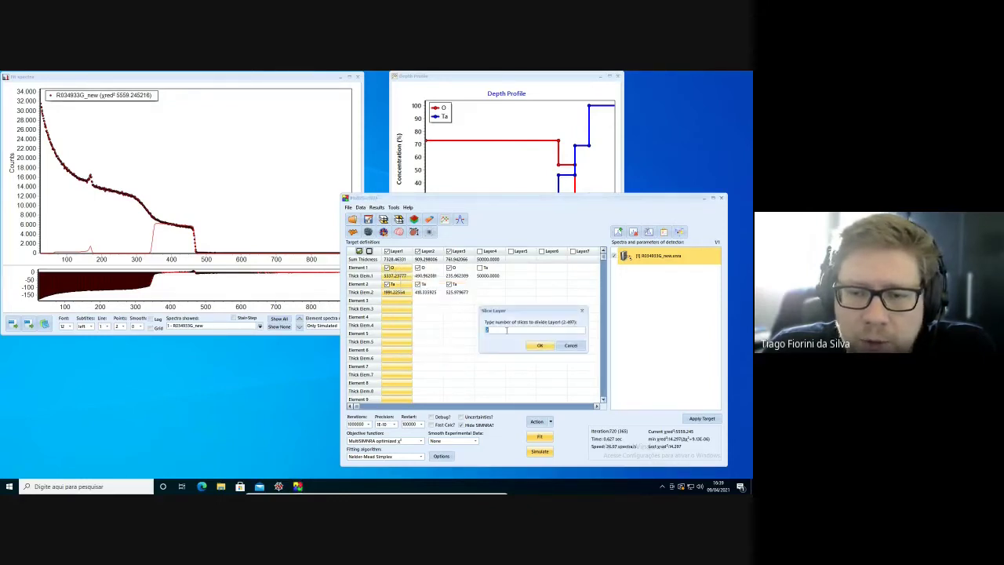
text(2)
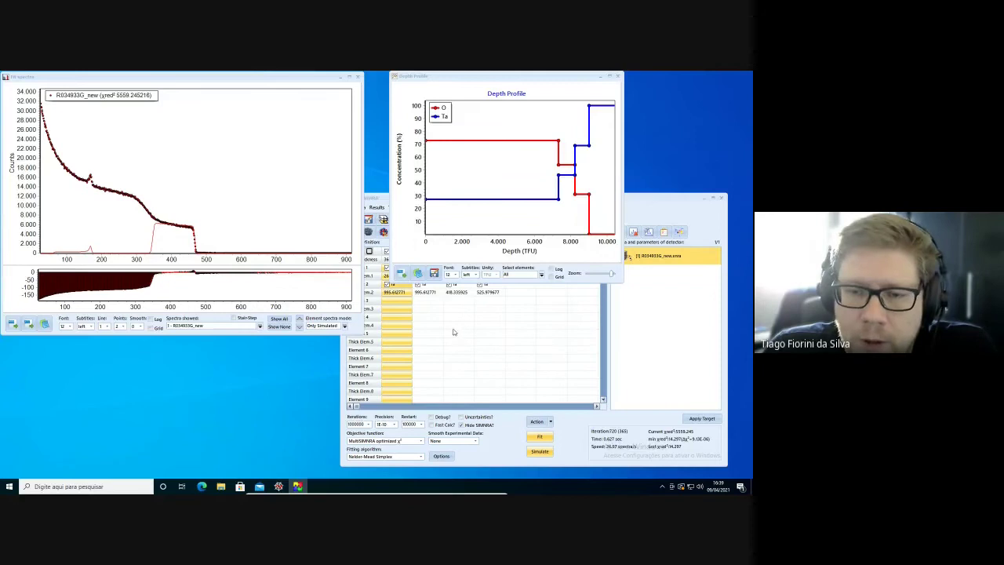
click(452, 333)
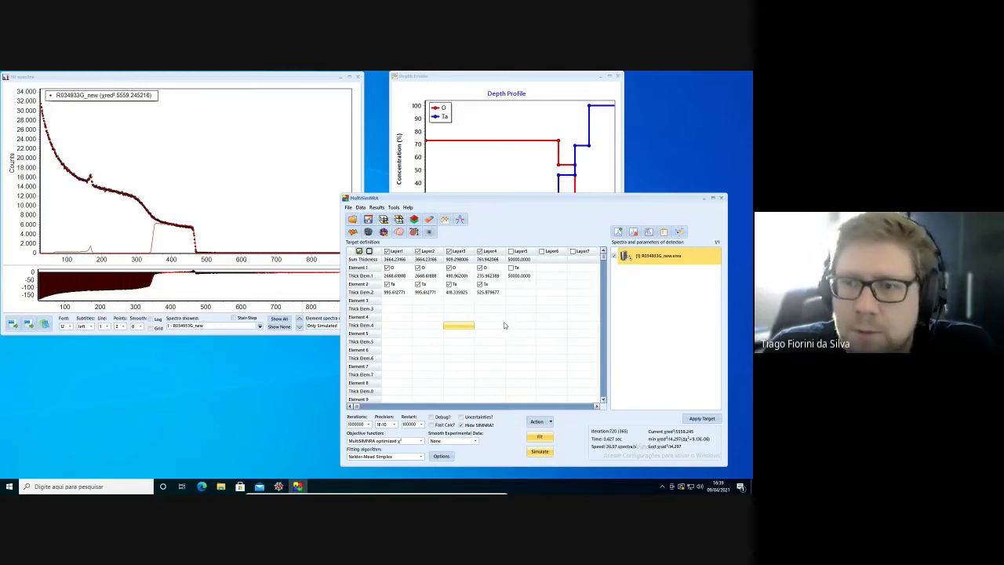
- Redraw the depth profile plot for the newly sliced target
click(586, 167)
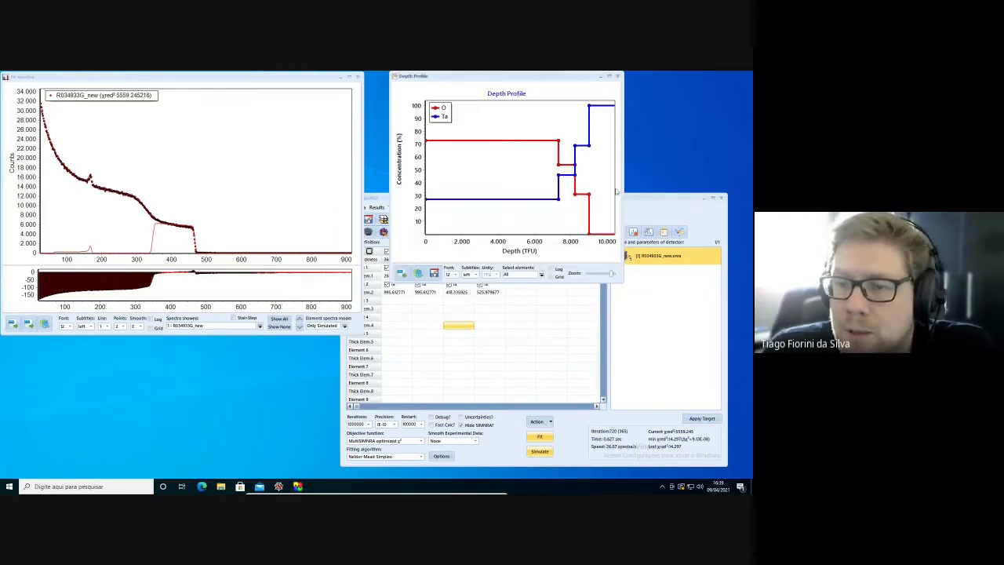
click(668, 211)
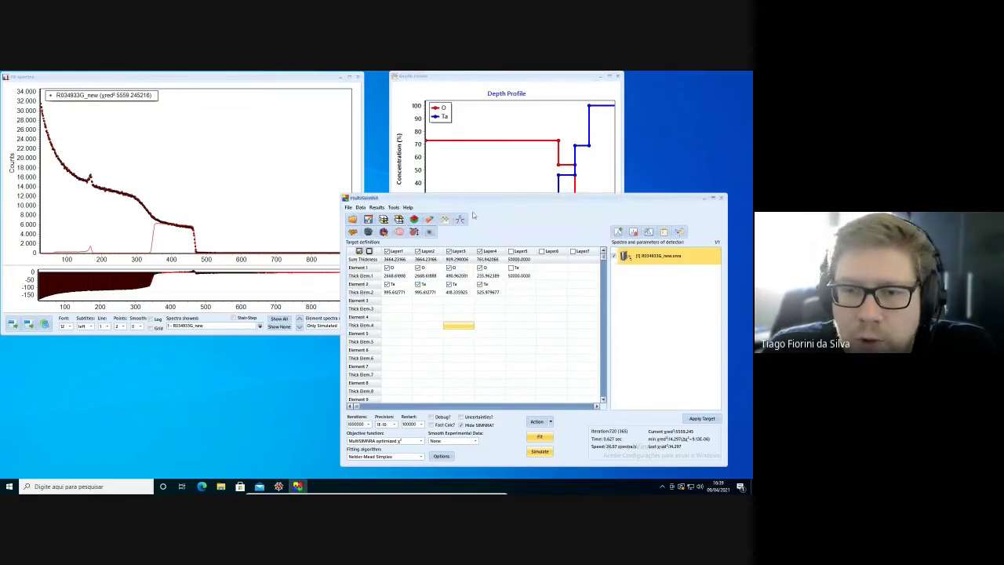
click(445, 220)
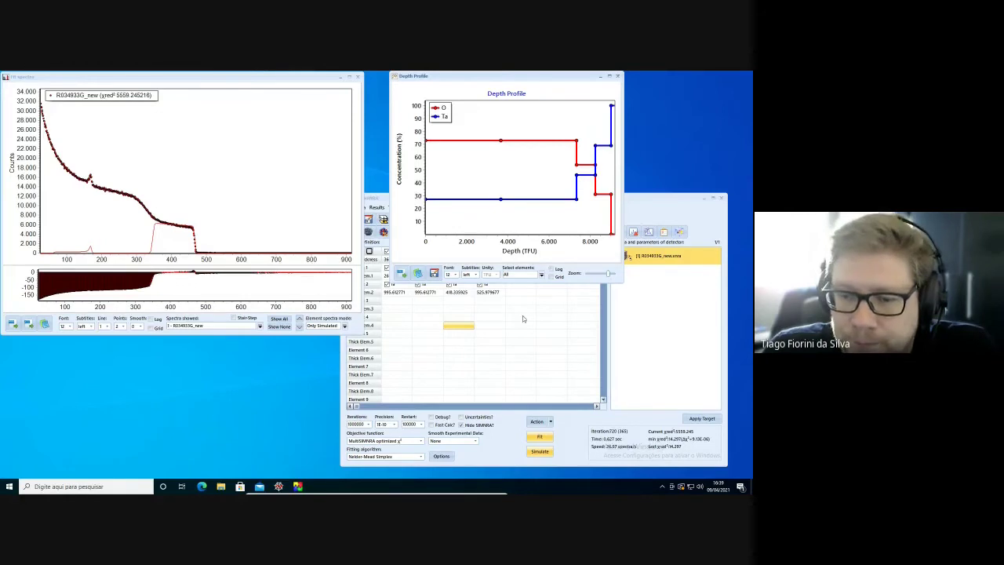
- Fit the four-layer film, moving the progress window below the depth profile, finish the fit and close the results report
click(540, 438)
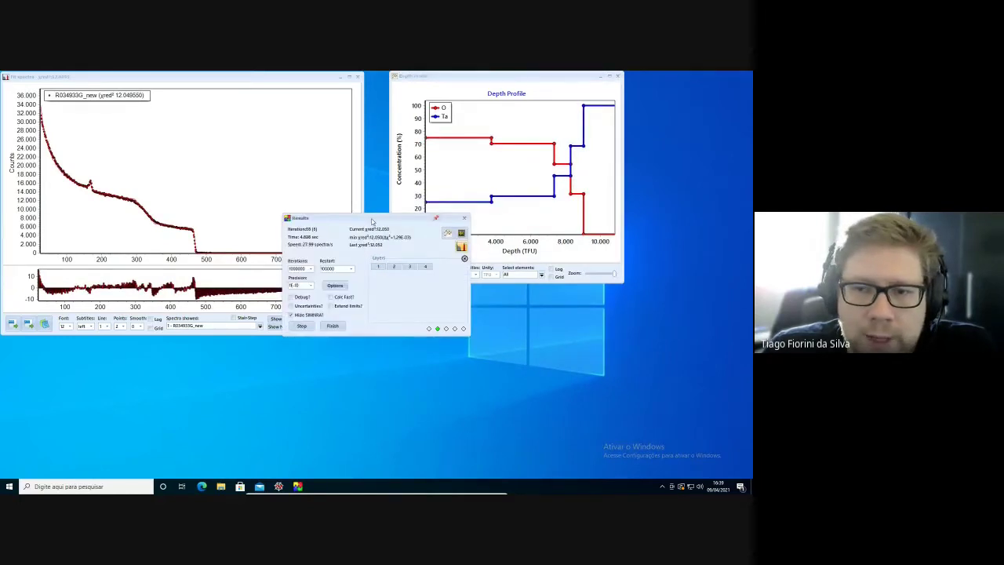
drag(373, 222, 481, 323)
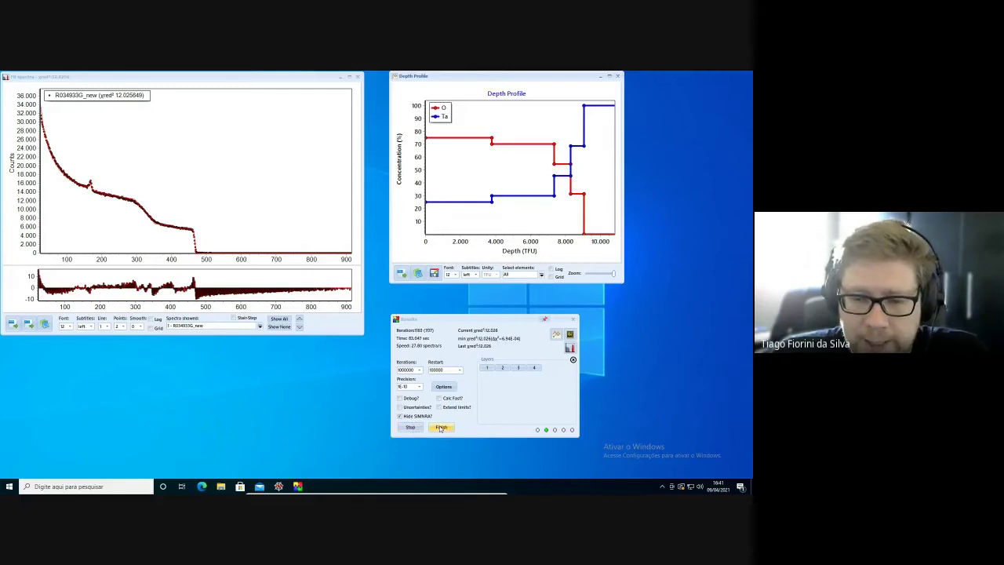
click(441, 427)
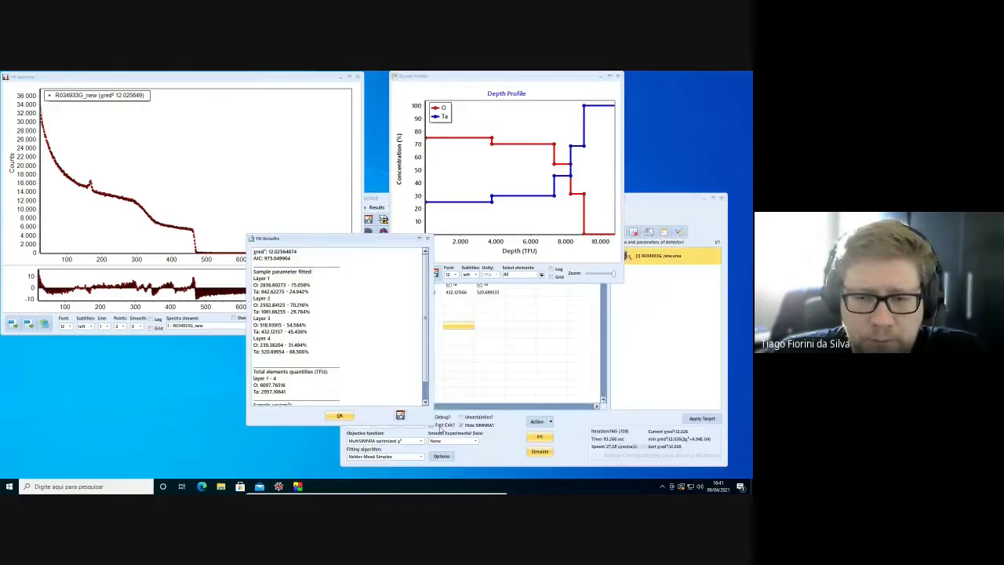
click(339, 415)
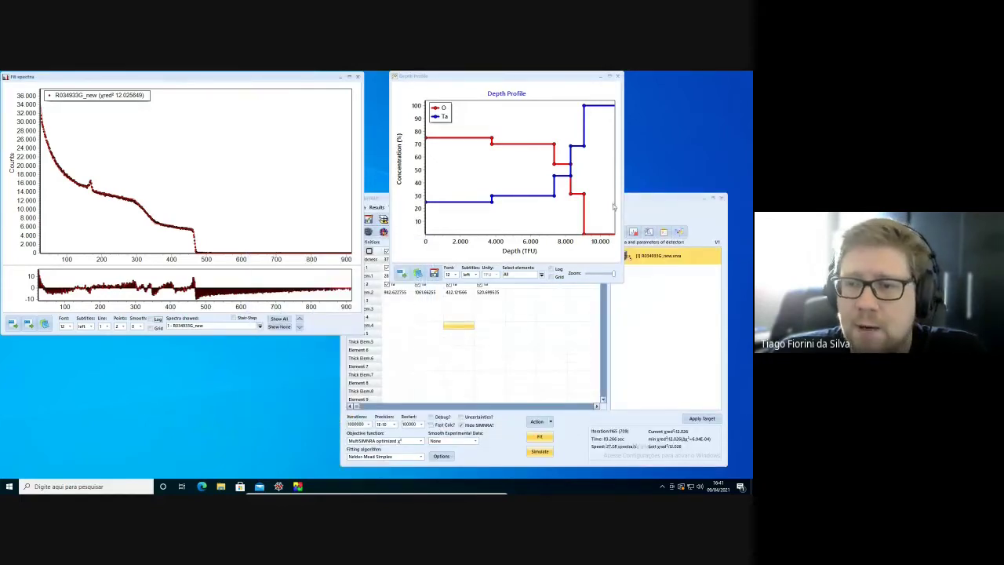
- Open the detector parameters of spectrum R034933G_new and mark energy, offset, linear and fwhm as fit parameters
click(657, 196)
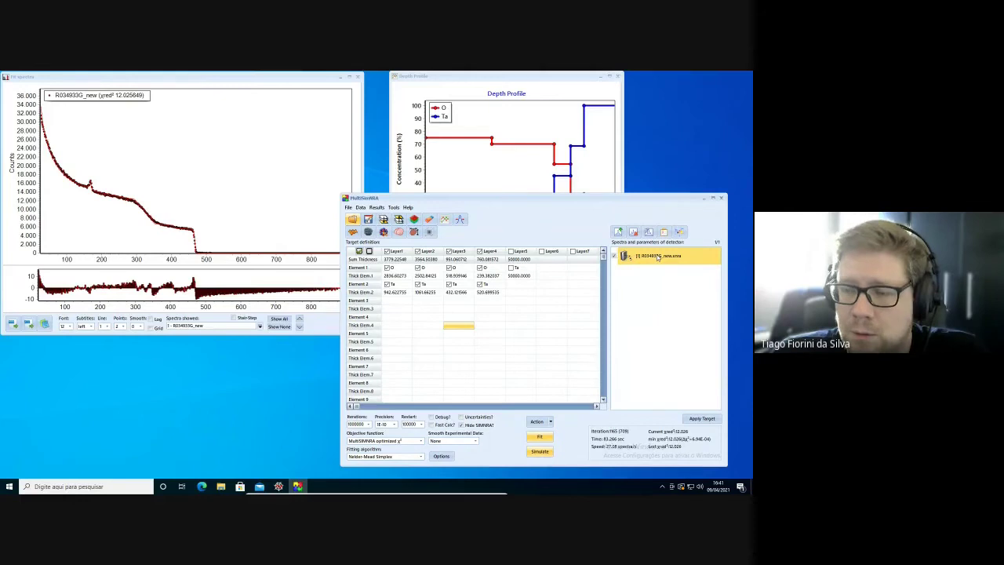
click(657, 258)
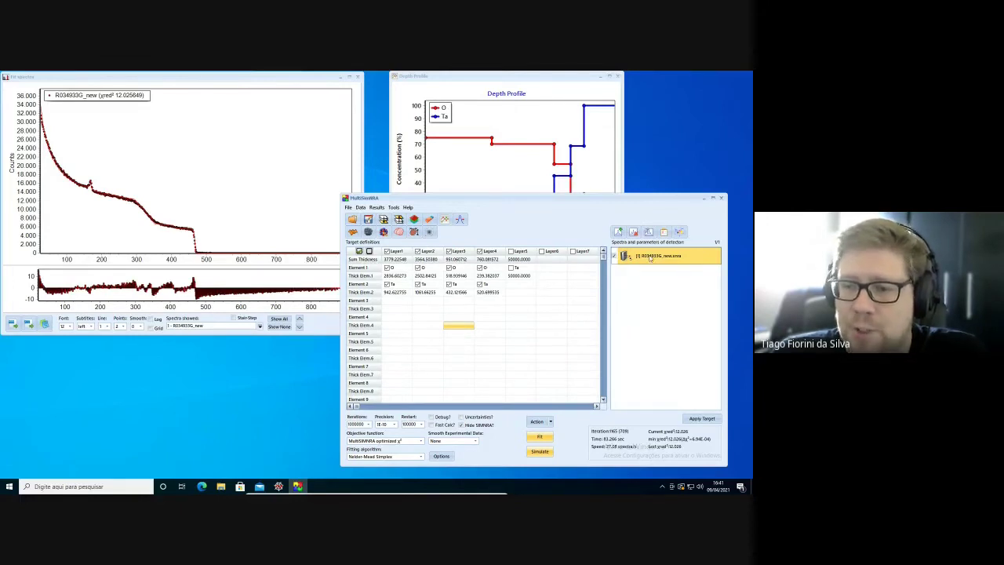
double_click(650, 258)
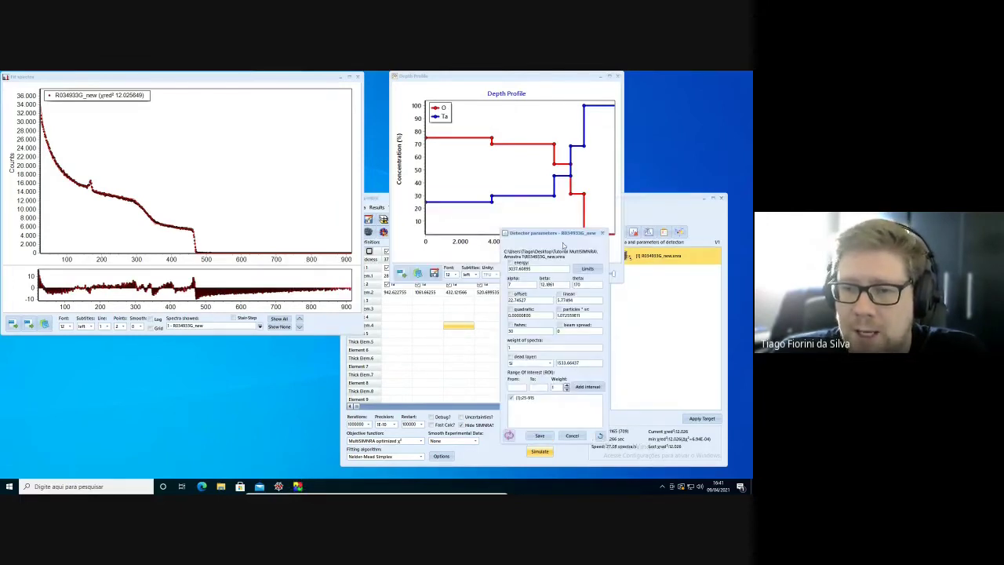
drag(553, 237, 499, 229)
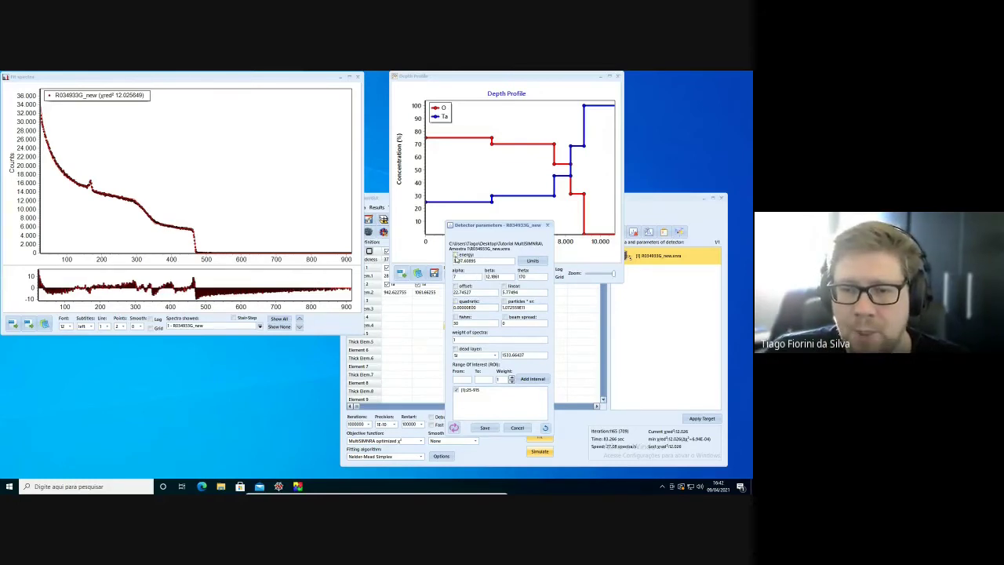
click(456, 286)
click(505, 286)
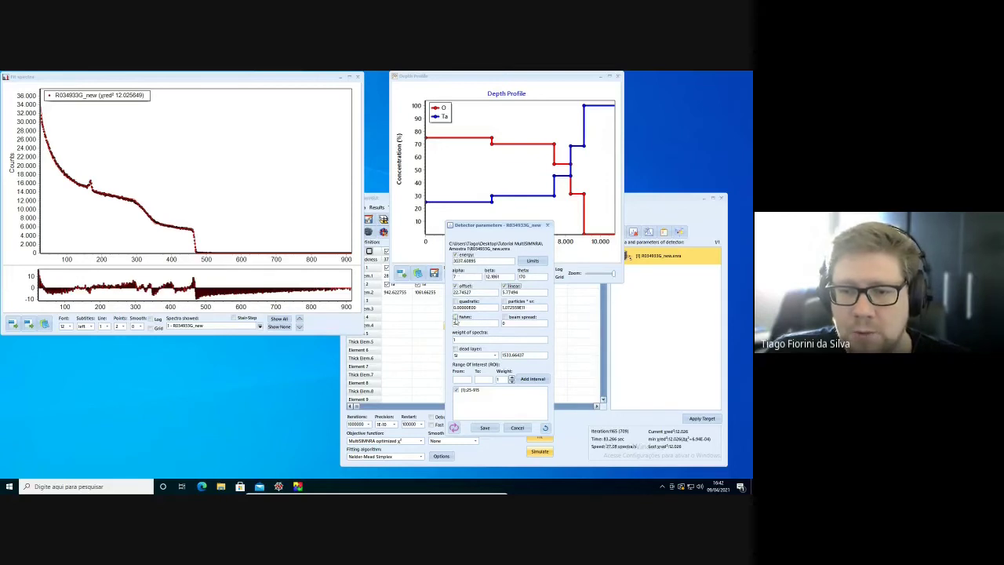
click(456, 318)
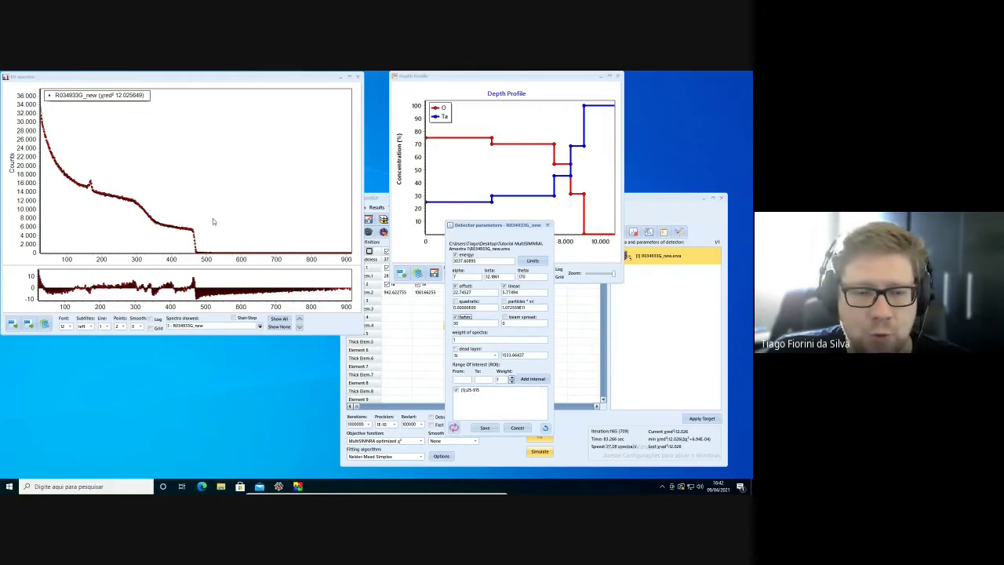
- Update the spectrum's range of interest to 50–500 and save the detector parameters
click(469, 390)
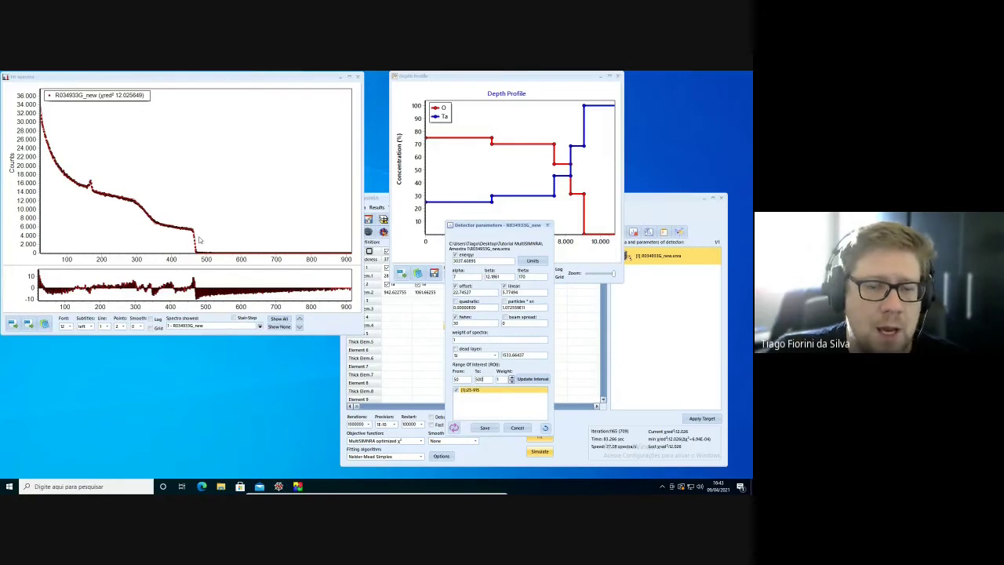
click(531, 380)
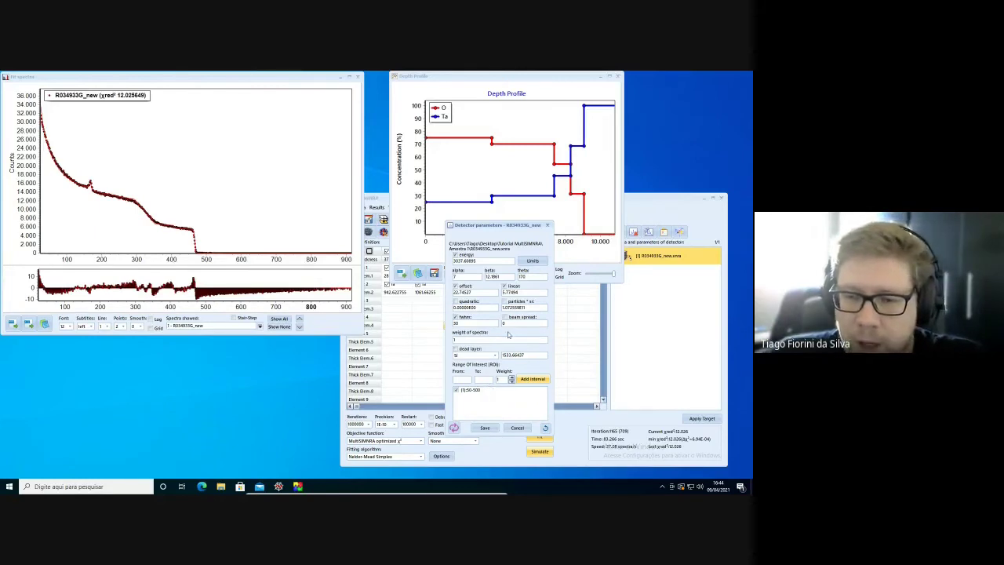
click(486, 428)
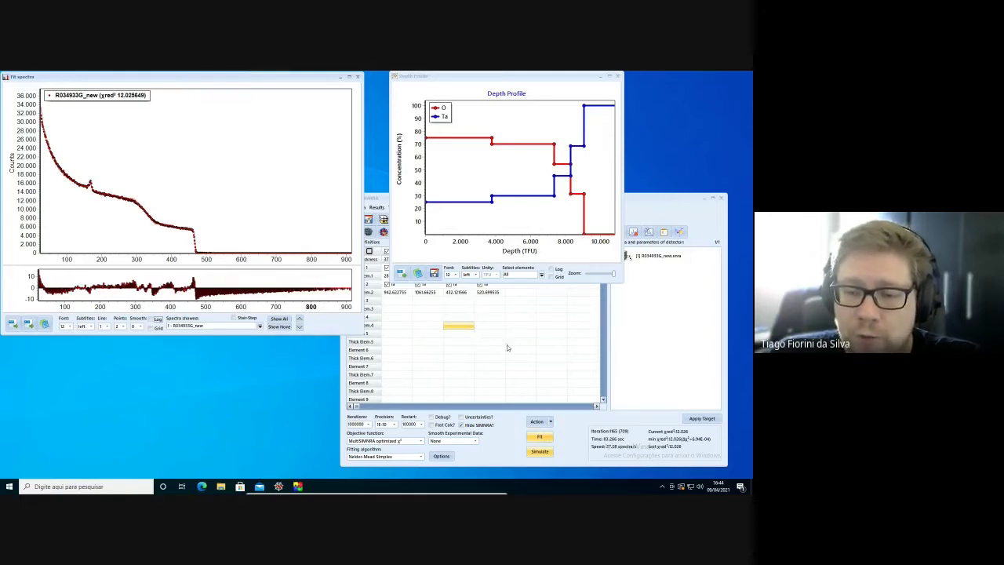
- Set the fit action to Setup instead of Target
click(552, 424)
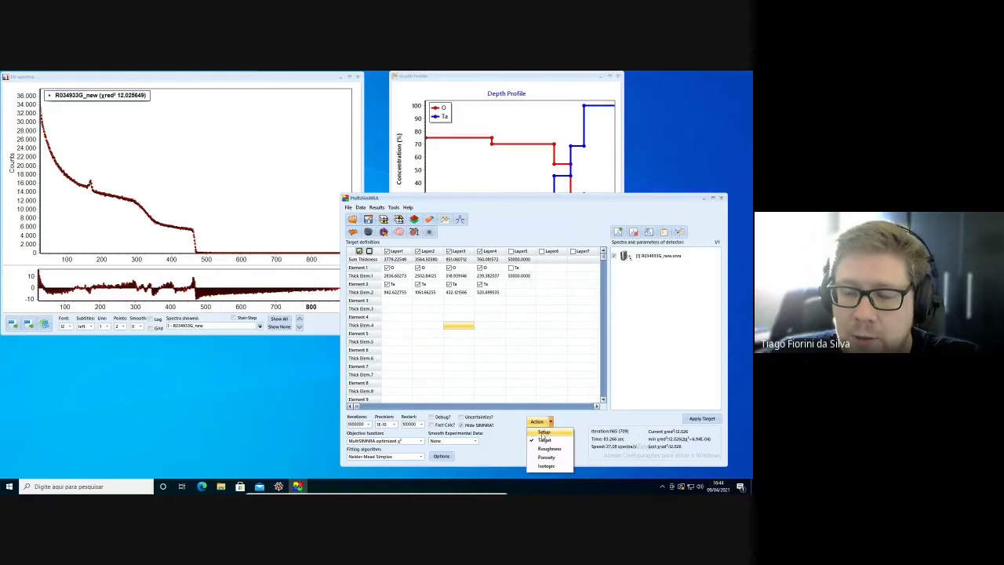
click(544, 432)
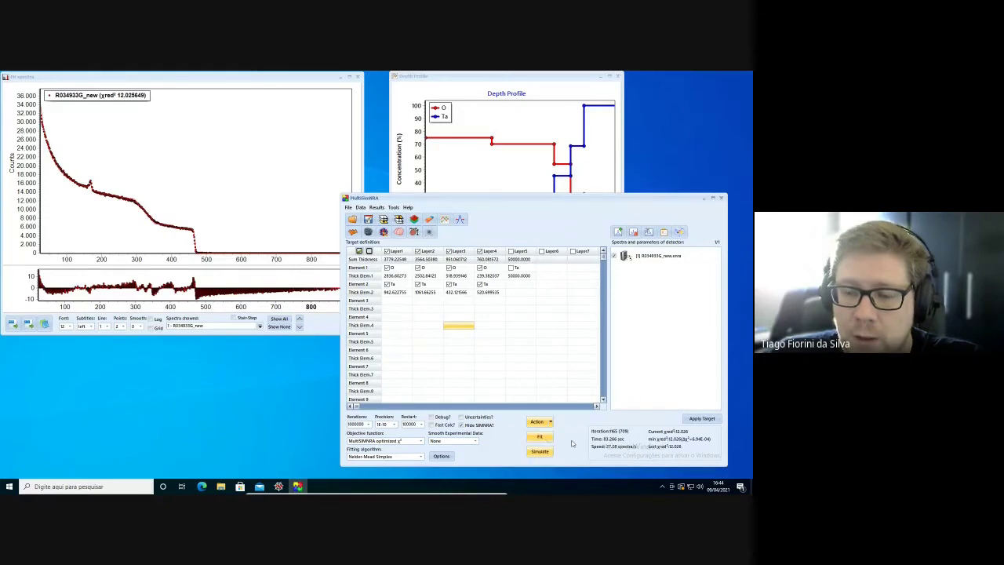
- Run the setup fit, show the setup parameters window, and arrange the progress, depth profile and parameter windows so all can be followed
click(538, 437)
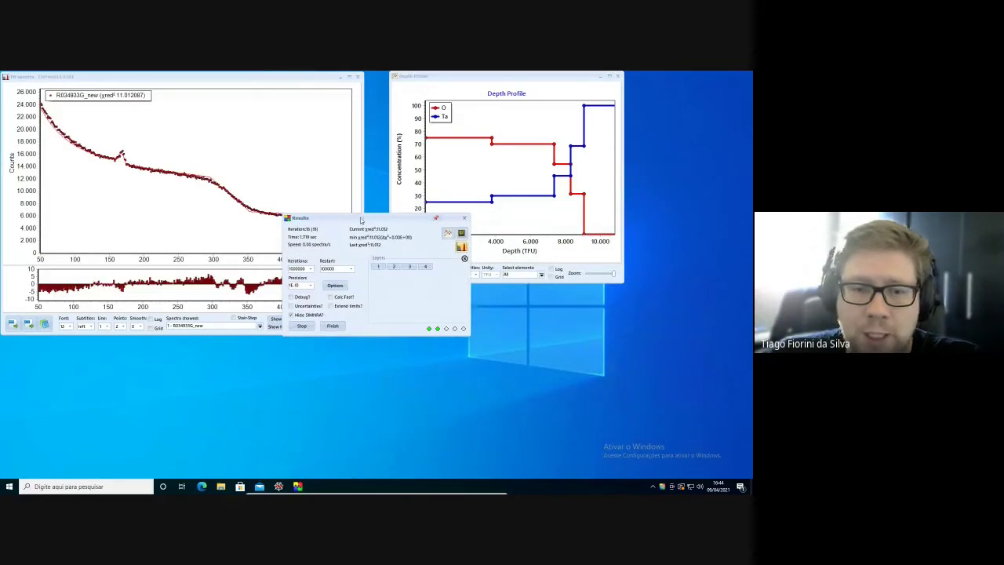
drag(360, 221, 453, 318)
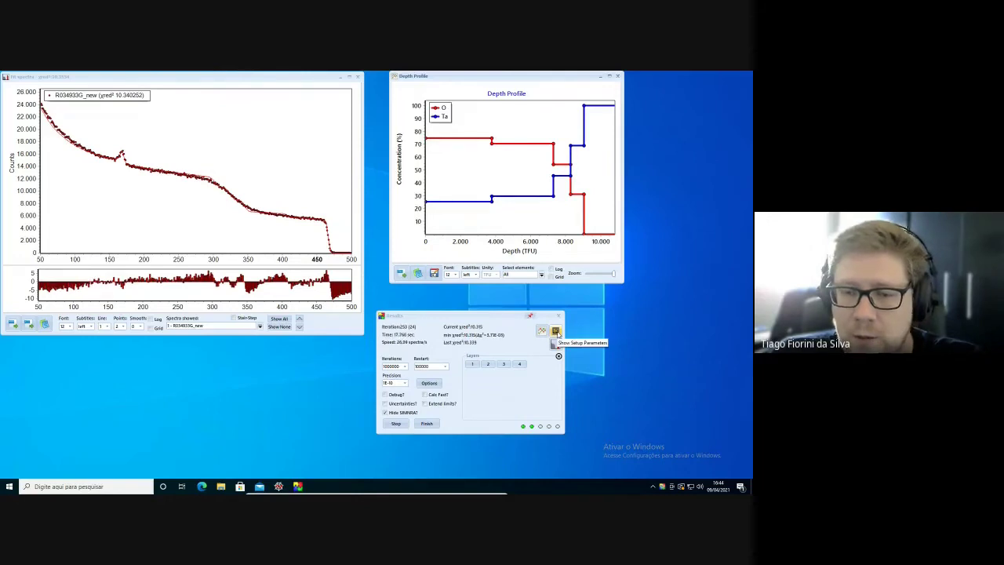
click(555, 331)
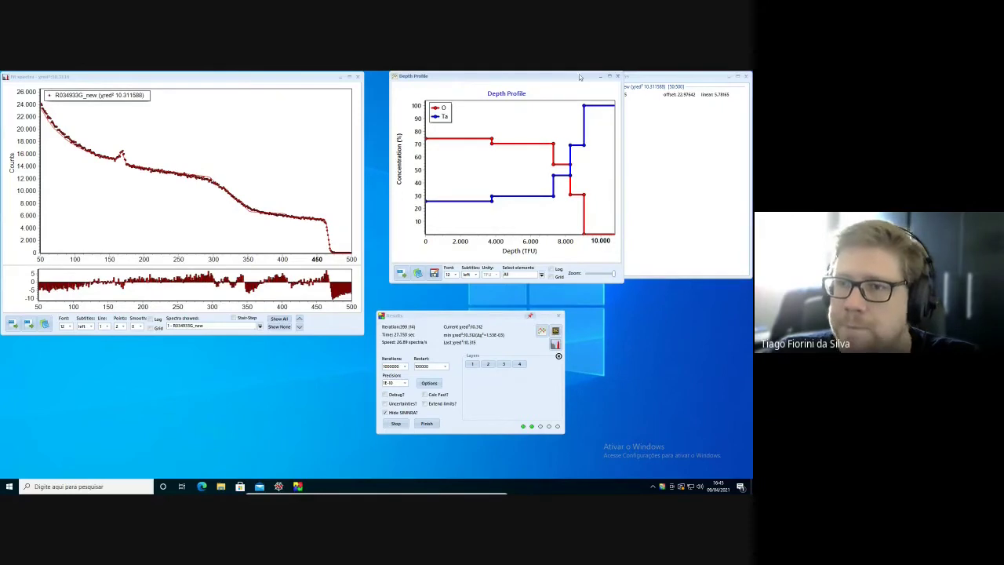
drag(580, 76, 524, 79)
click(662, 79)
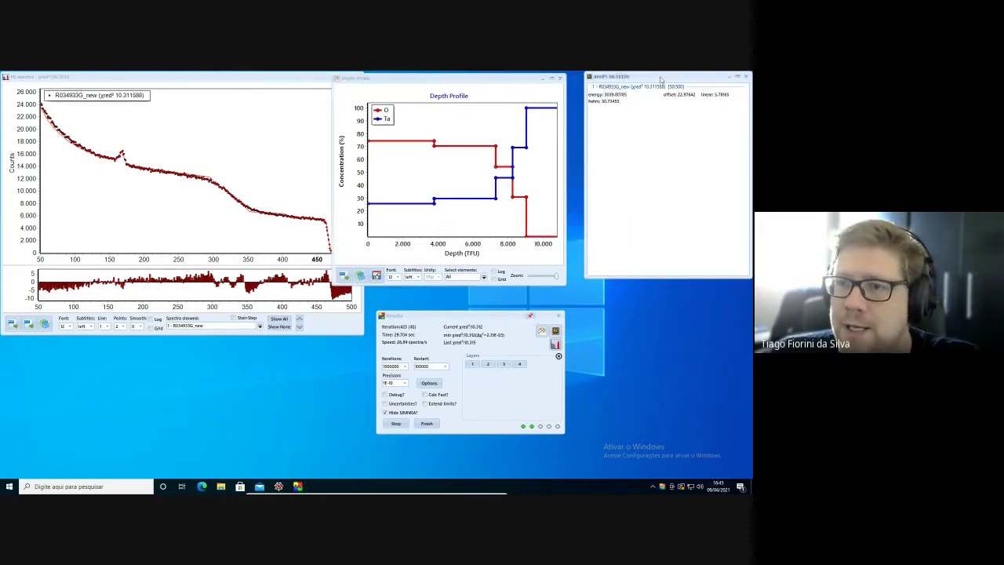
drag(662, 79, 652, 87)
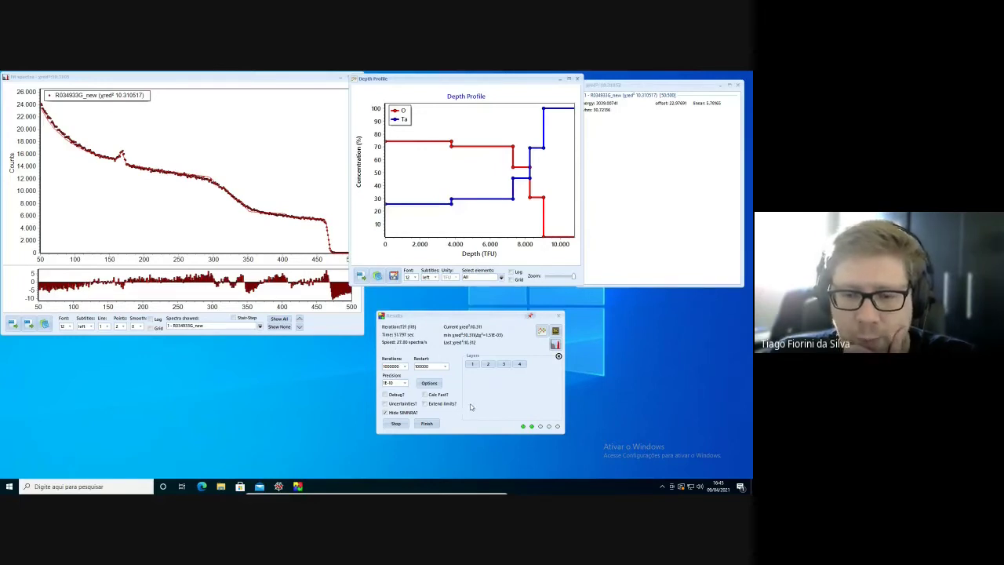
- Set the number of points for calculating uncertainties to 3000 in the statistics options and accept the options
click(431, 384)
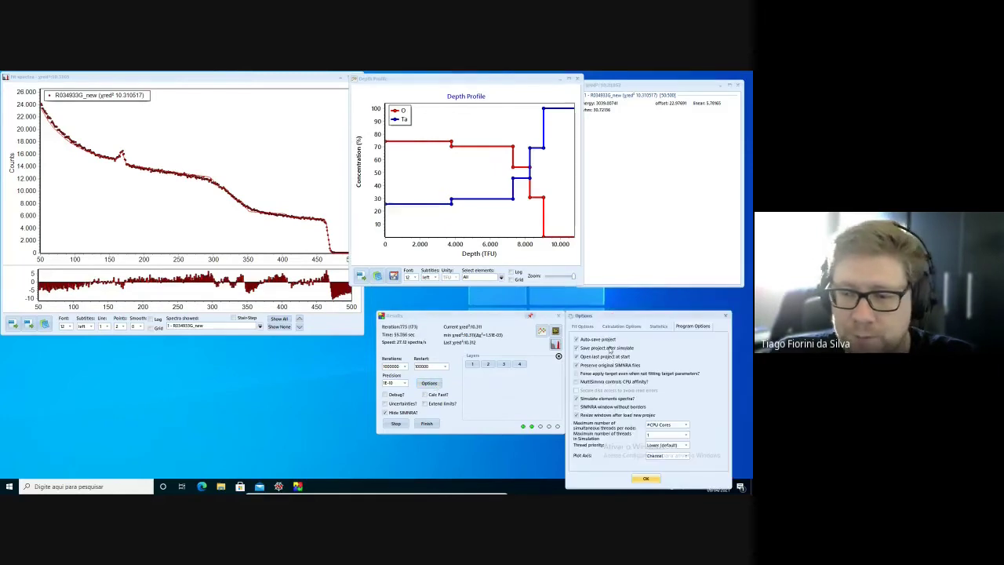
drag(669, 318, 552, 264)
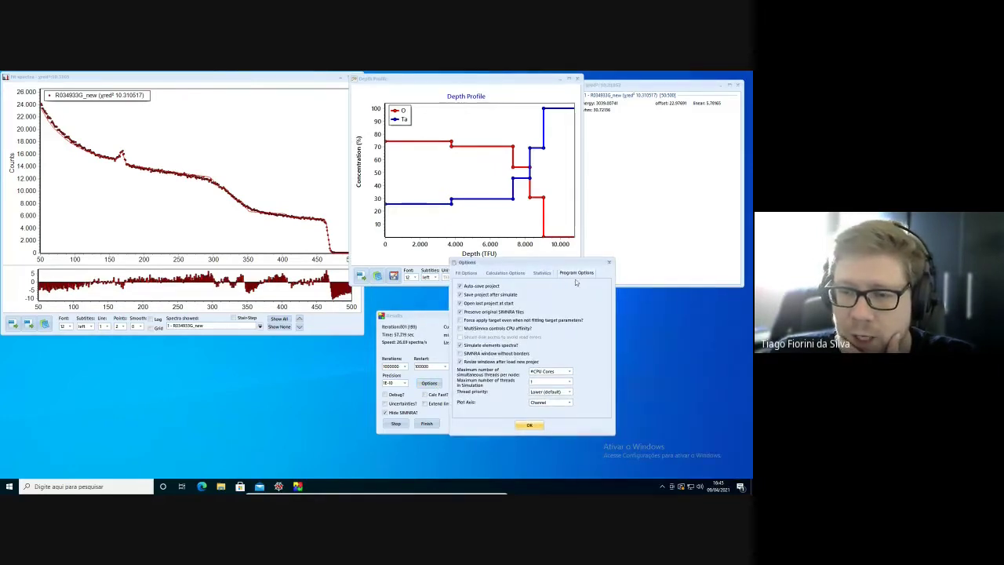
click(541, 274)
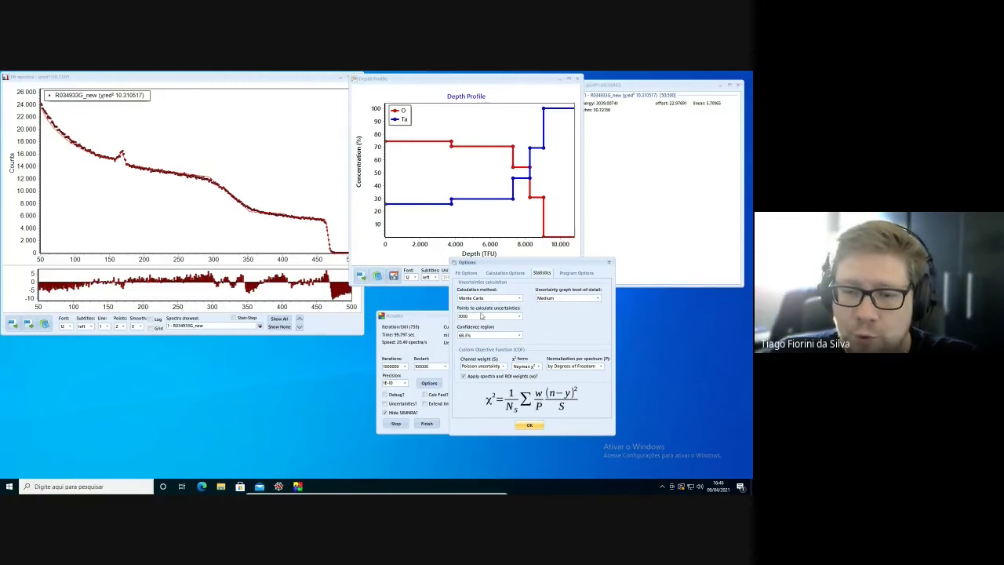
click(480, 316)
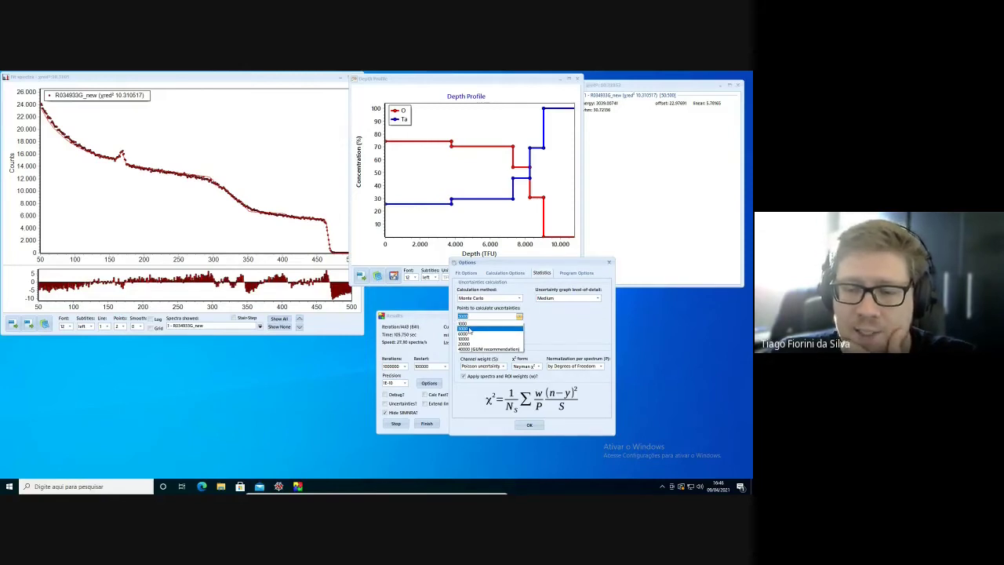
click(466, 328)
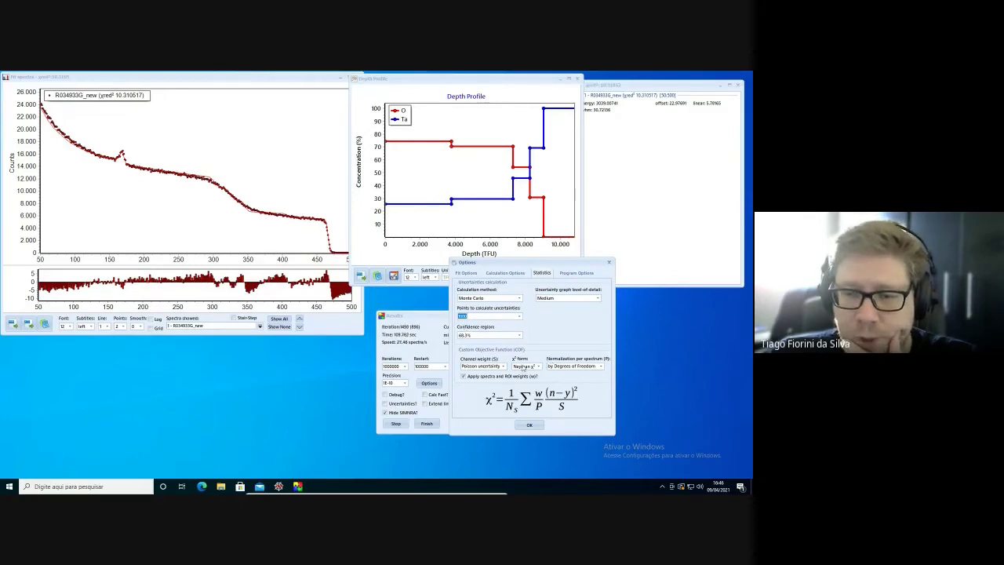
click(530, 425)
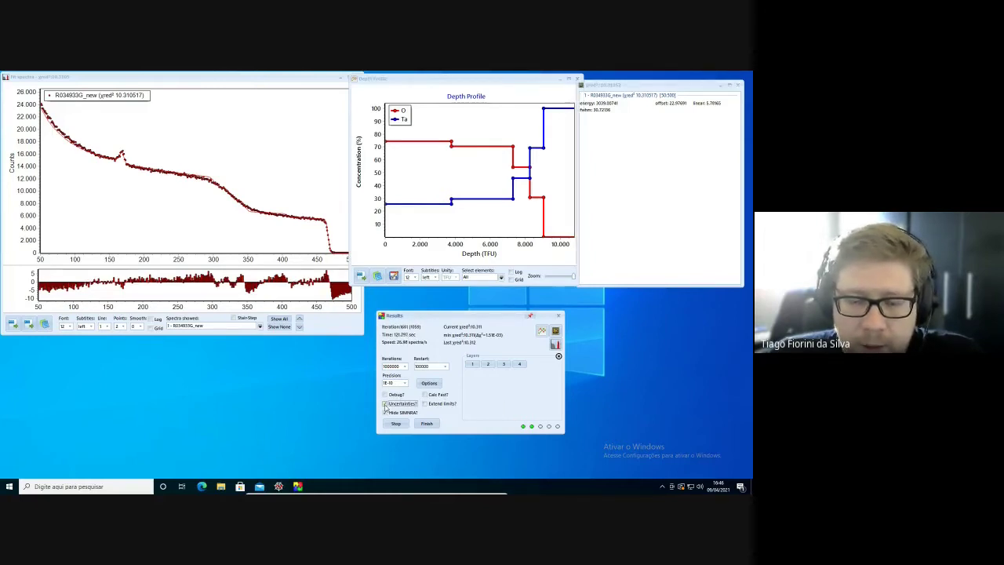
- Enable the uncertainties calculation for the running fit and finish the fit
click(384, 403)
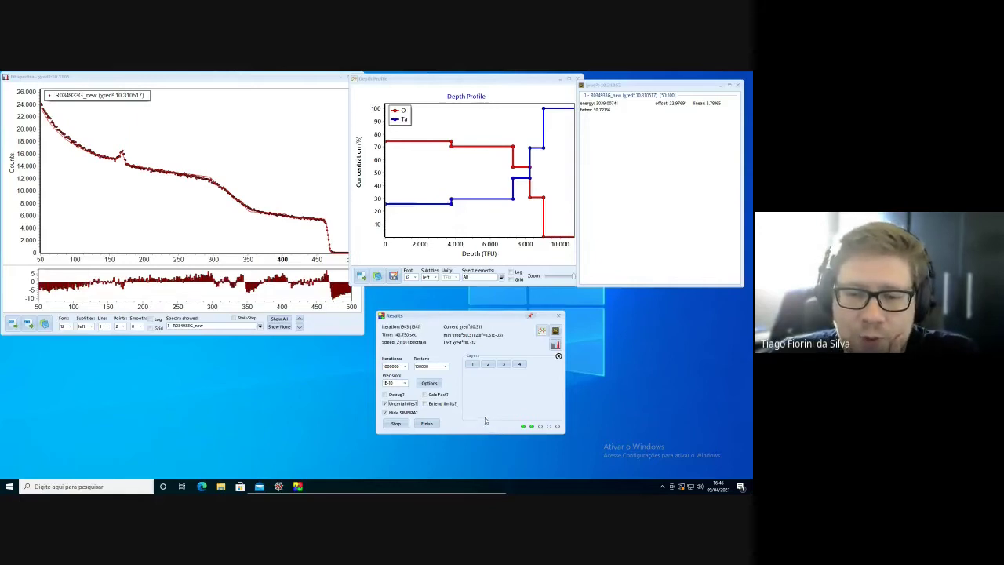
click(430, 424)
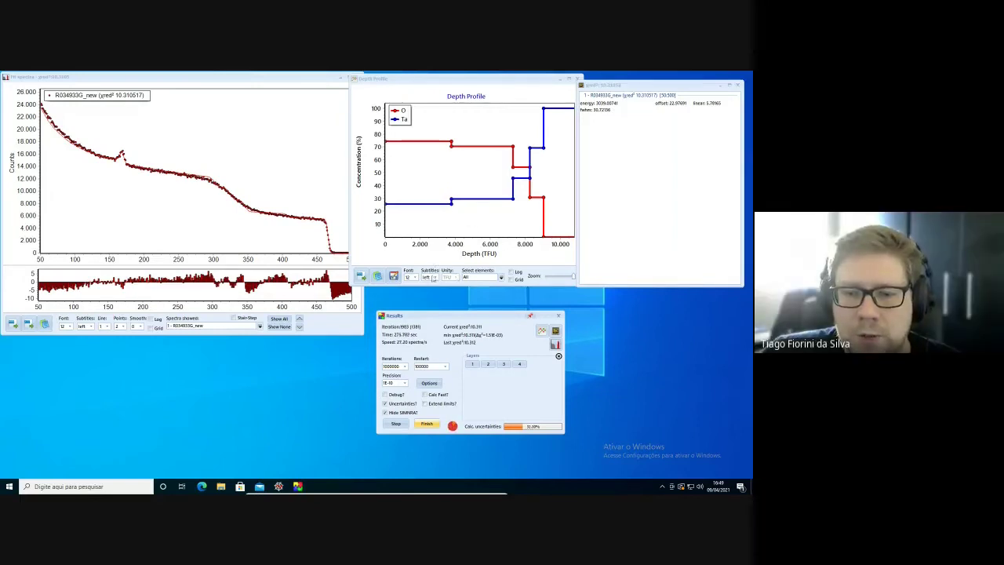
- Open and cancel the depth profile's image export, and go over its options to copy the graph to the clipboard and save the data
click(450, 229)
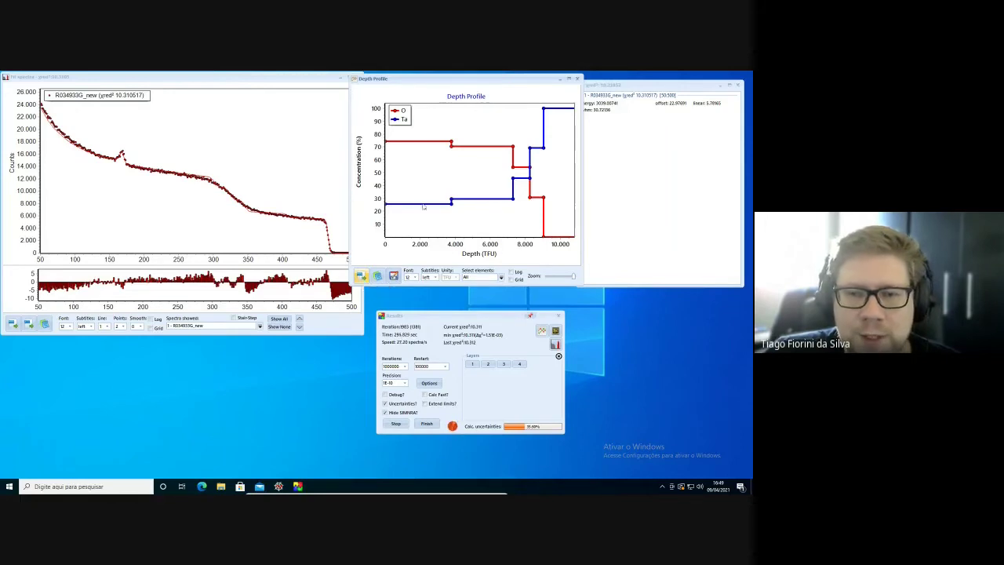
click(360, 276)
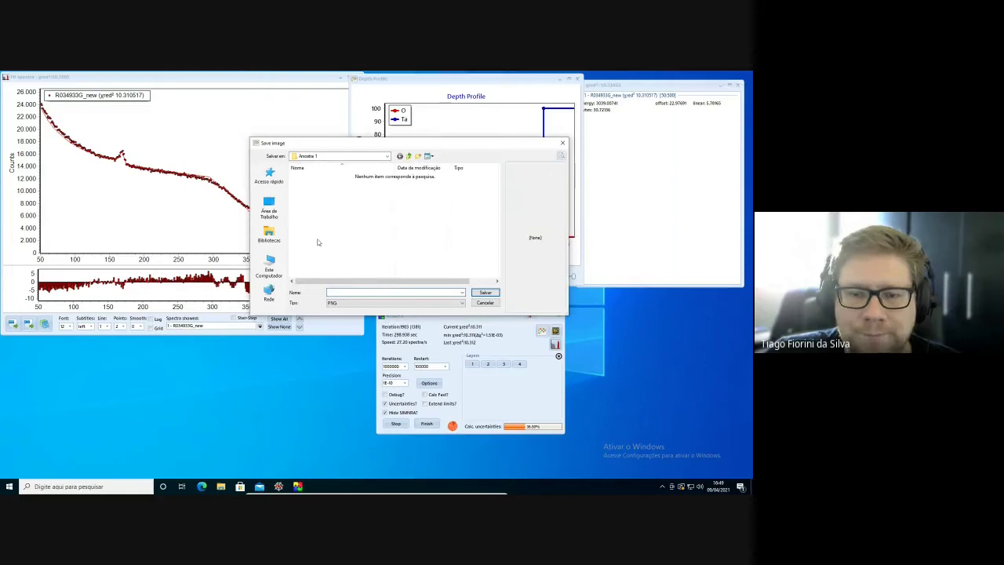
click(492, 304)
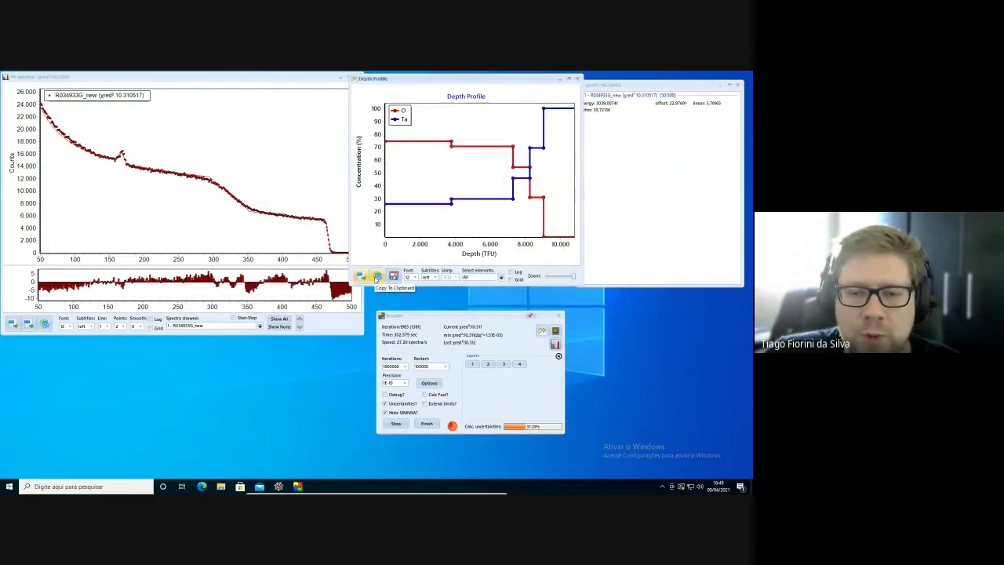
click(377, 277)
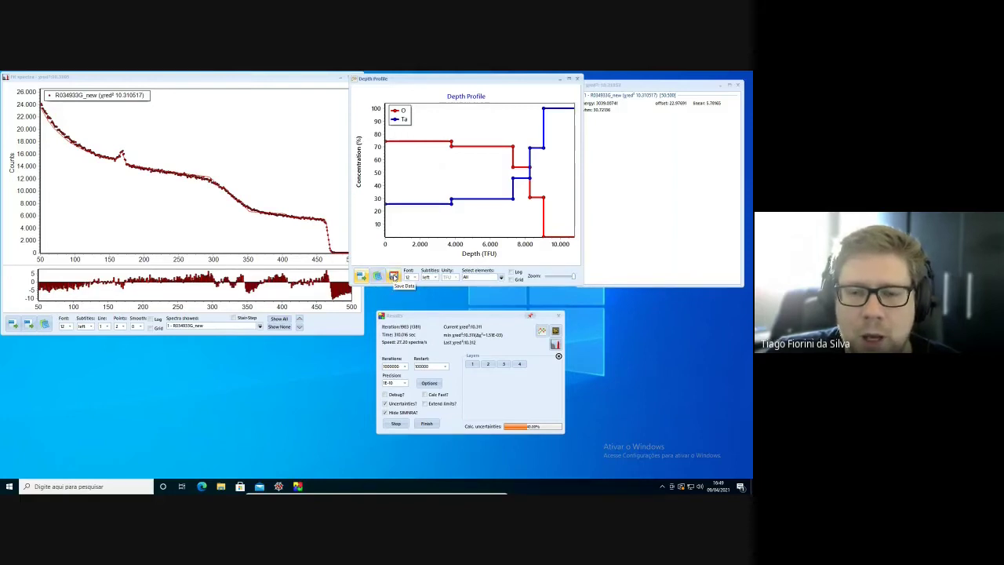
click(394, 276)
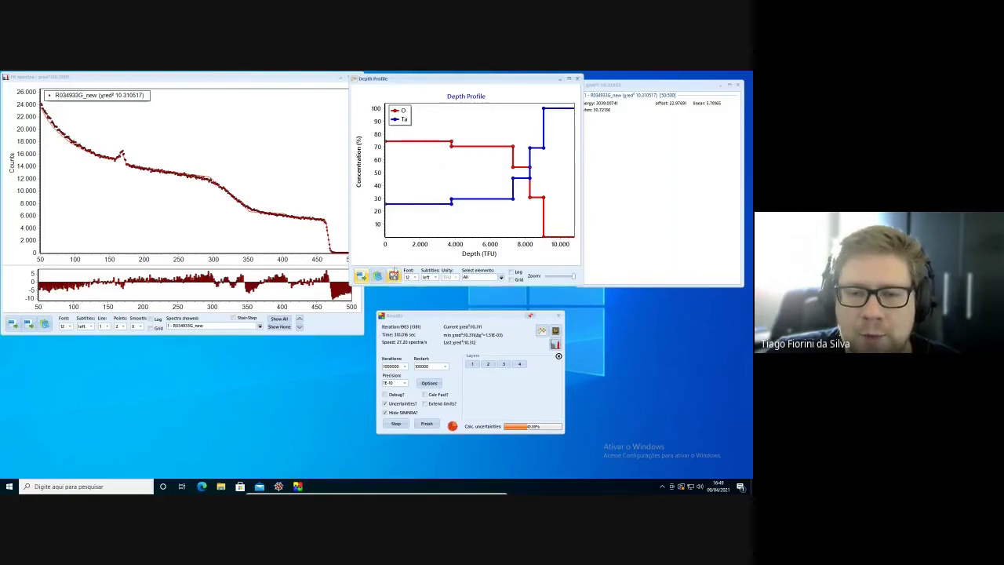
- Try the center and right positions for the depth profile's legend and return it to left
click(435, 278)
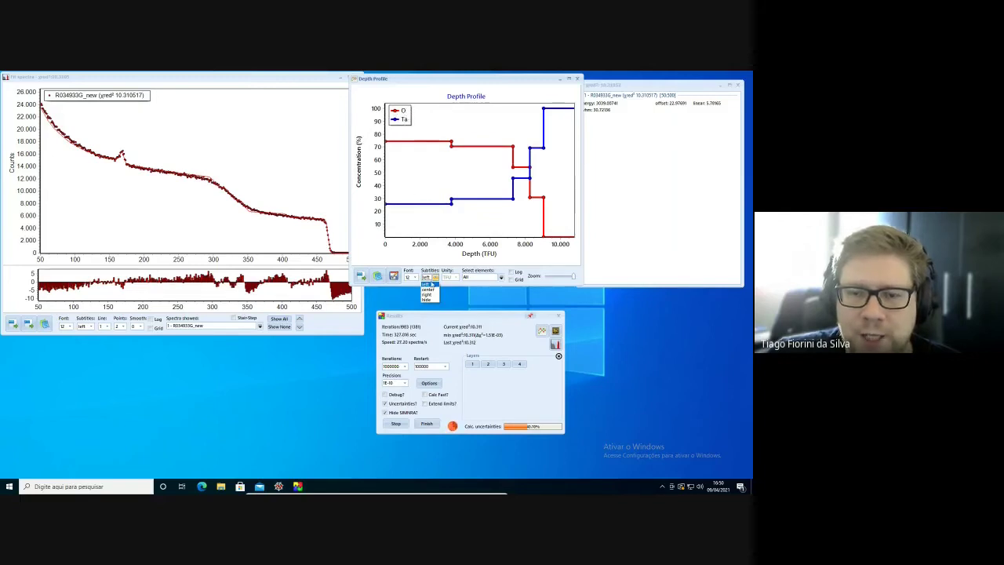
click(437, 291)
click(435, 277)
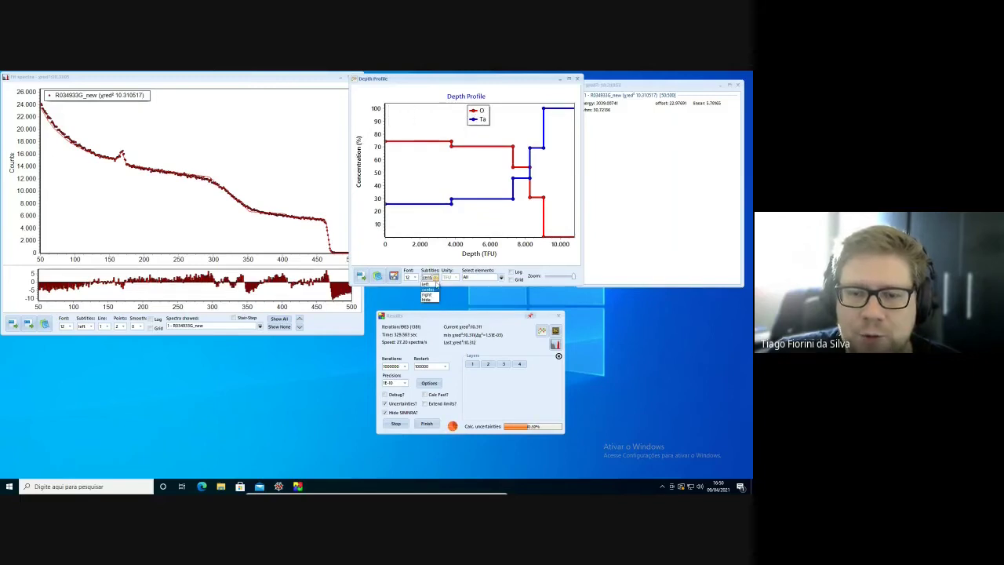
click(437, 297)
click(435, 277)
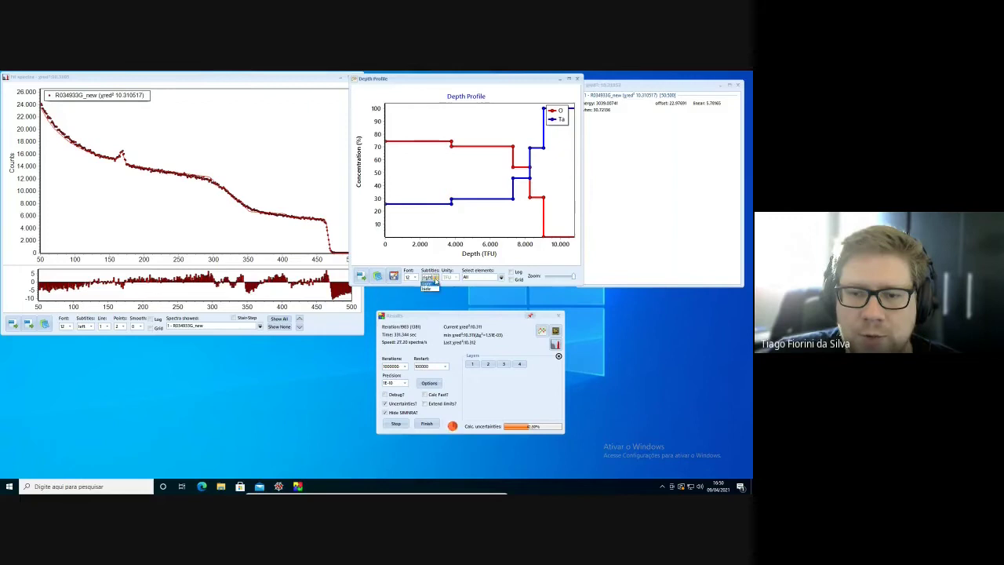
click(428, 284)
- Try larger font sizes on the depth profile graph and set the font back to 12
click(416, 277)
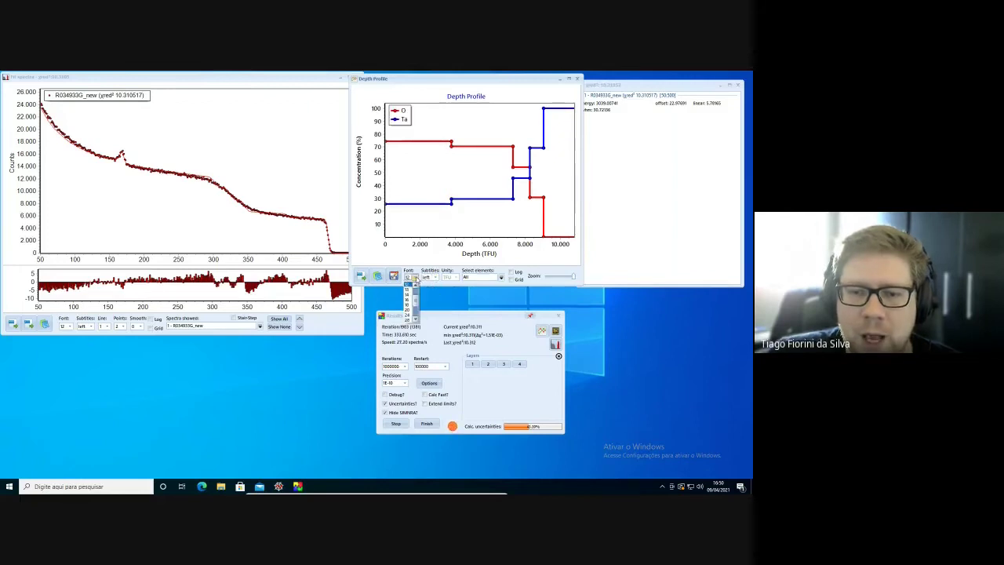
scroll(407, 289, down, 1)
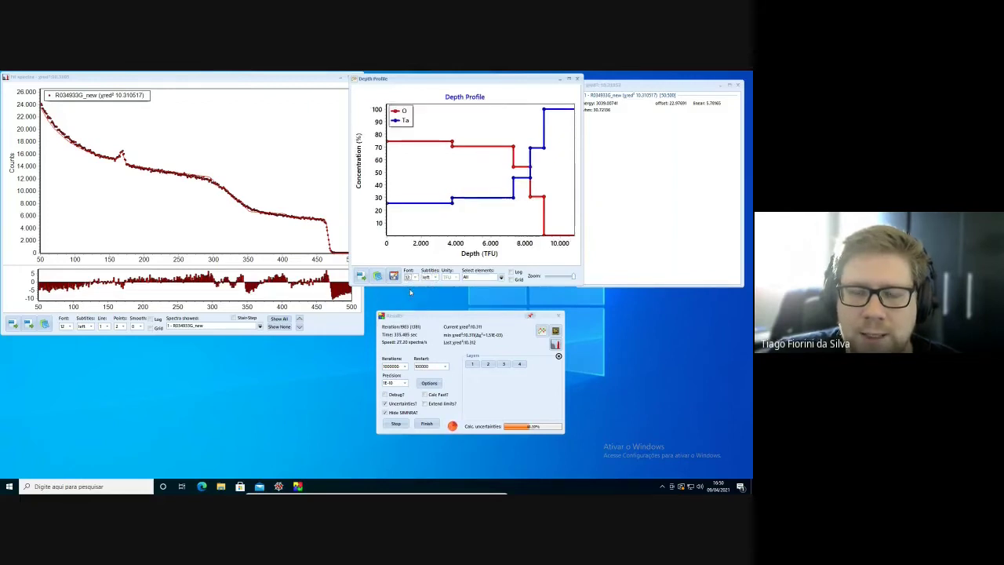
click(408, 295)
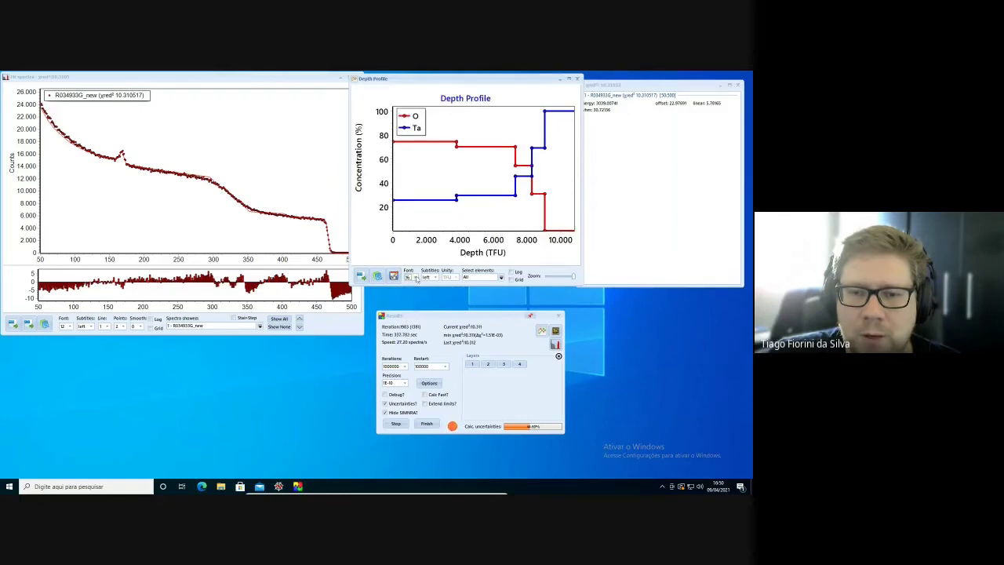
click(416, 278)
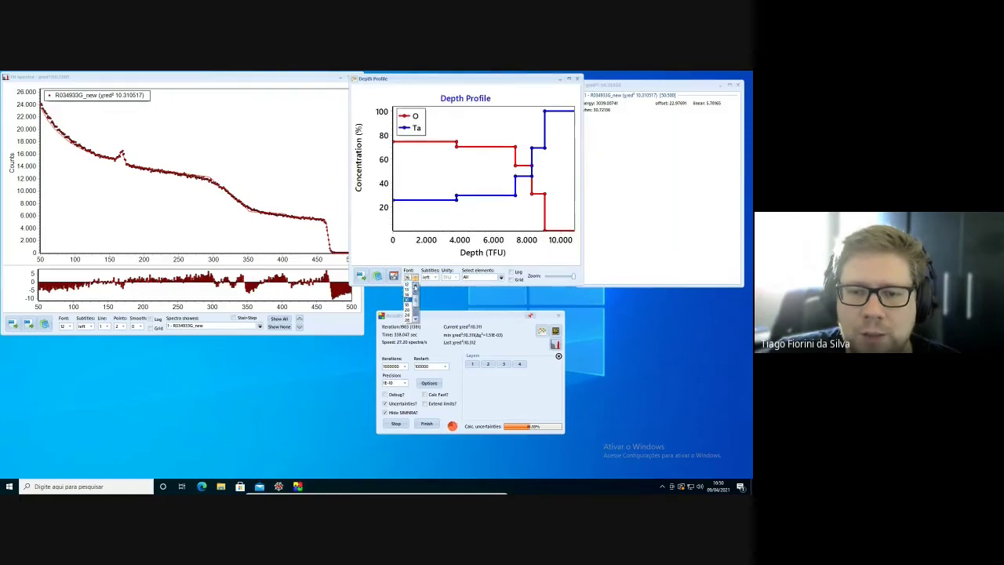
click(406, 294)
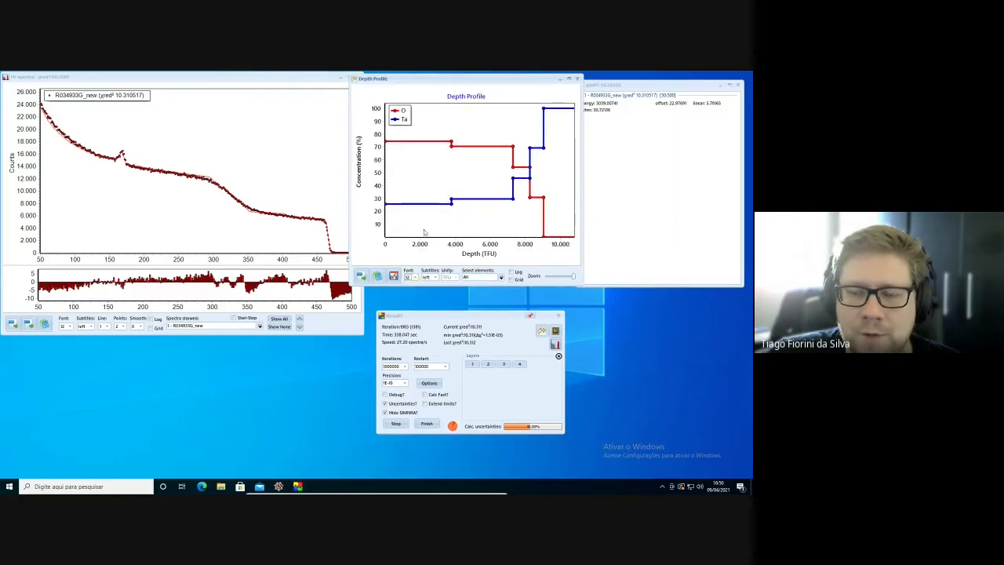
- Show only Ta in the depth profile and restore the display of all elements
click(501, 278)
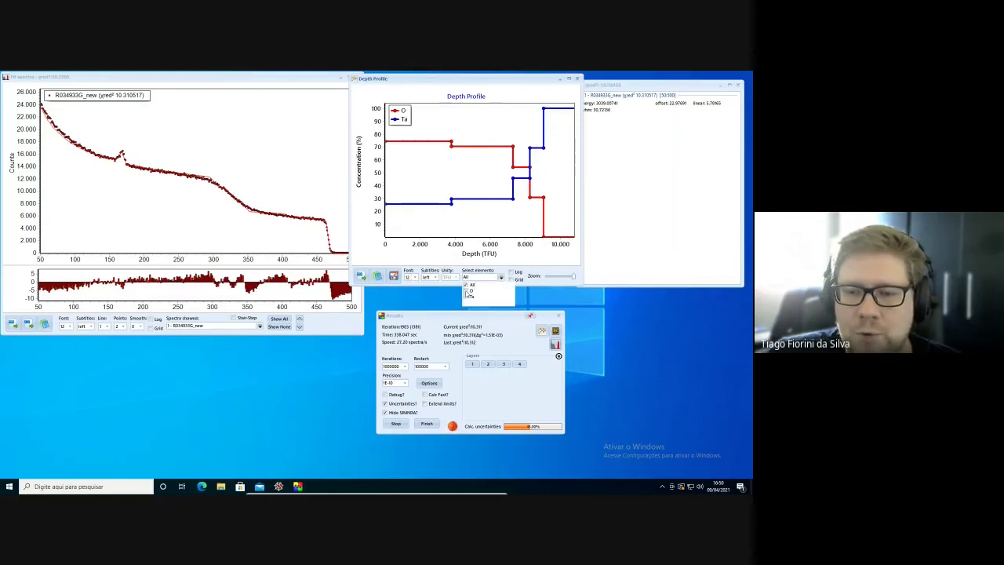
click(467, 295)
click(467, 296)
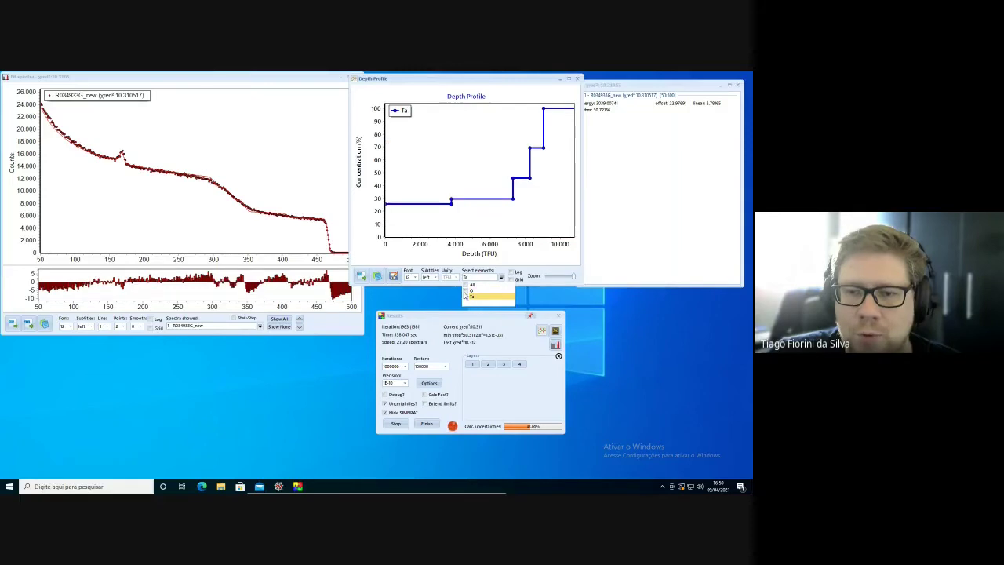
click(469, 284)
click(503, 279)
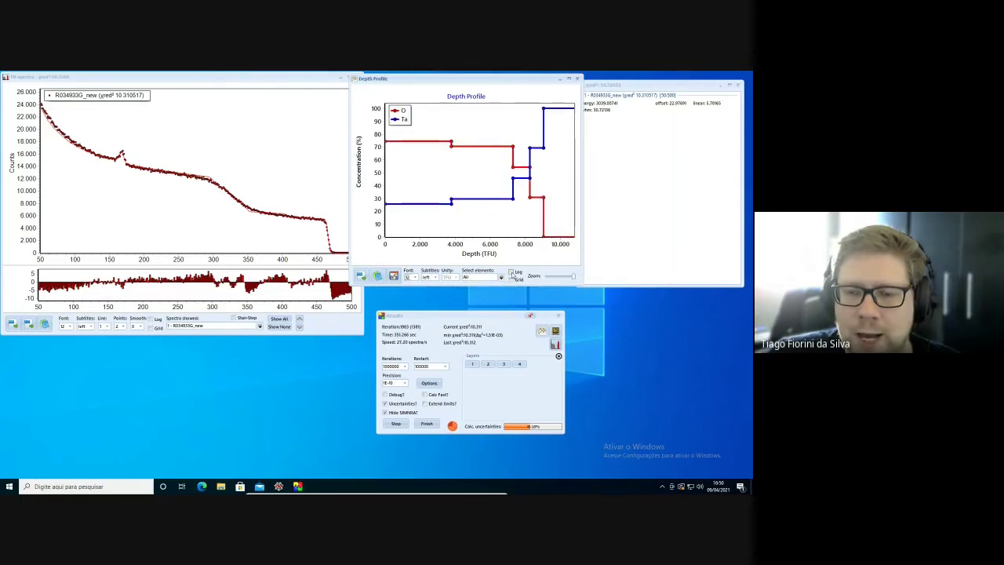
- Try the logarithmic concentration scale on the depth profile twice, returning to the linear scale each time
click(512, 273)
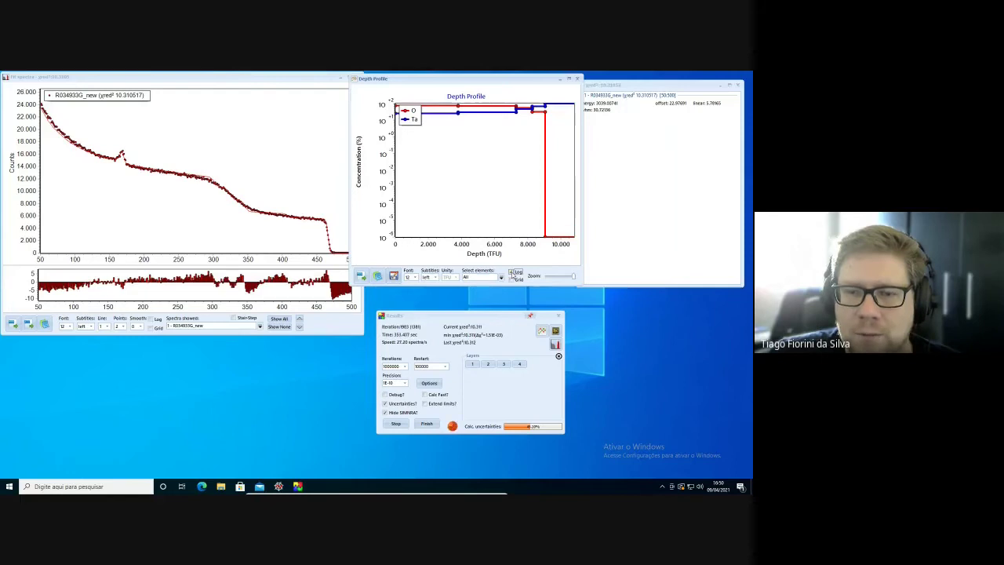
click(512, 272)
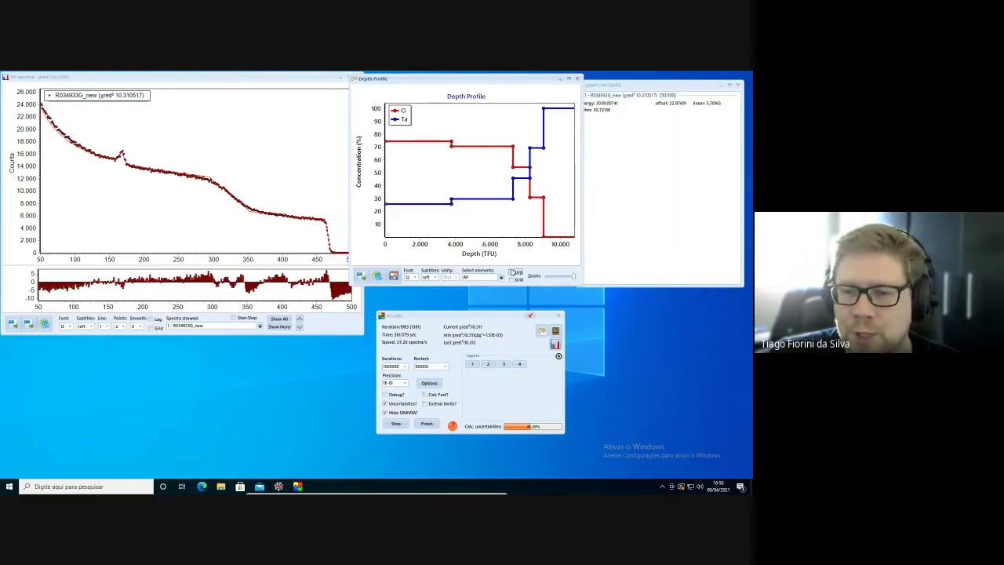
click(512, 272)
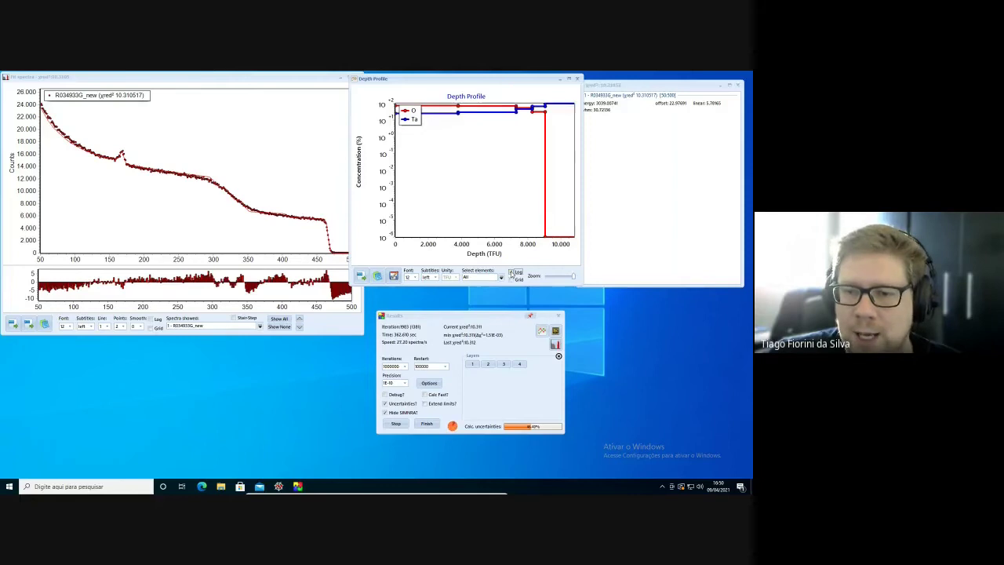
click(512, 273)
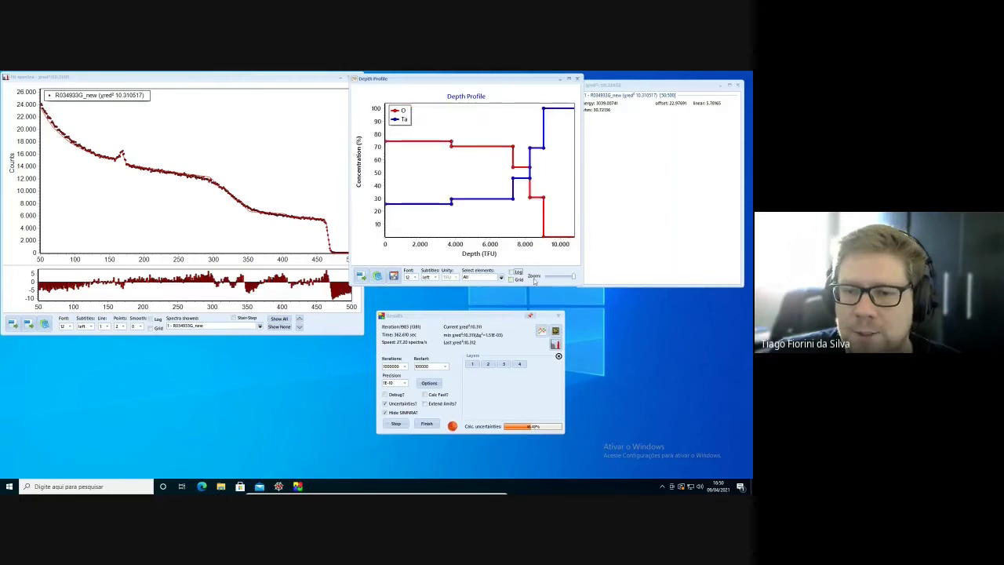
- Adjust the zoom of the depth profile graph
click(574, 280)
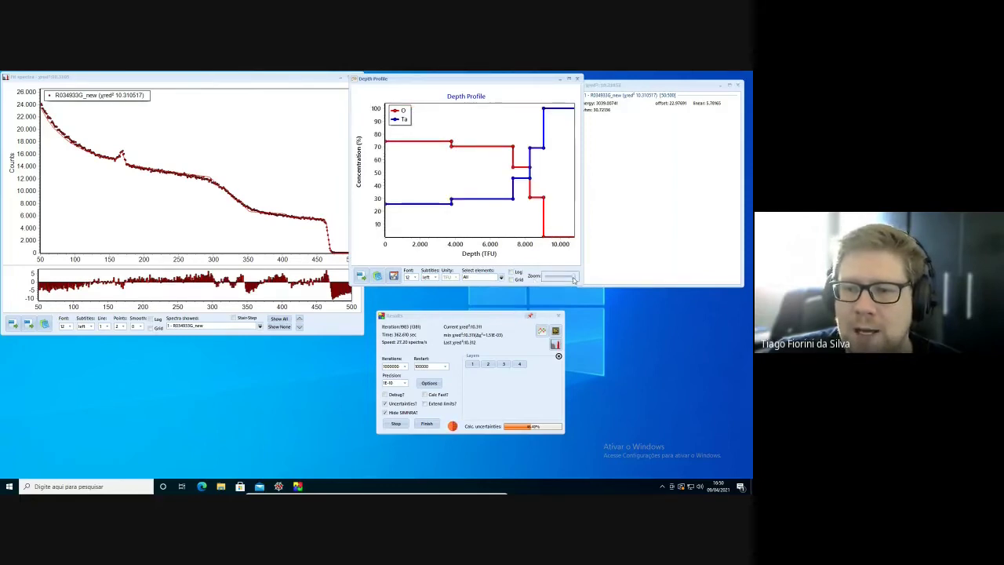
mouse_move(573, 279)
mouse_down()
mouse_move(554, 280)
mouse_move(574, 282)
mouse_up()
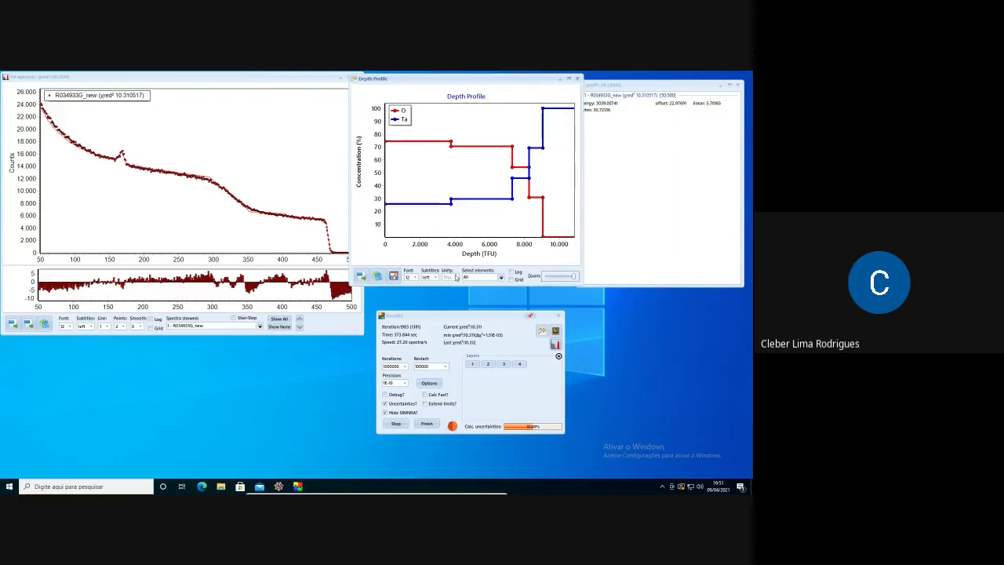
right_click(469, 229)
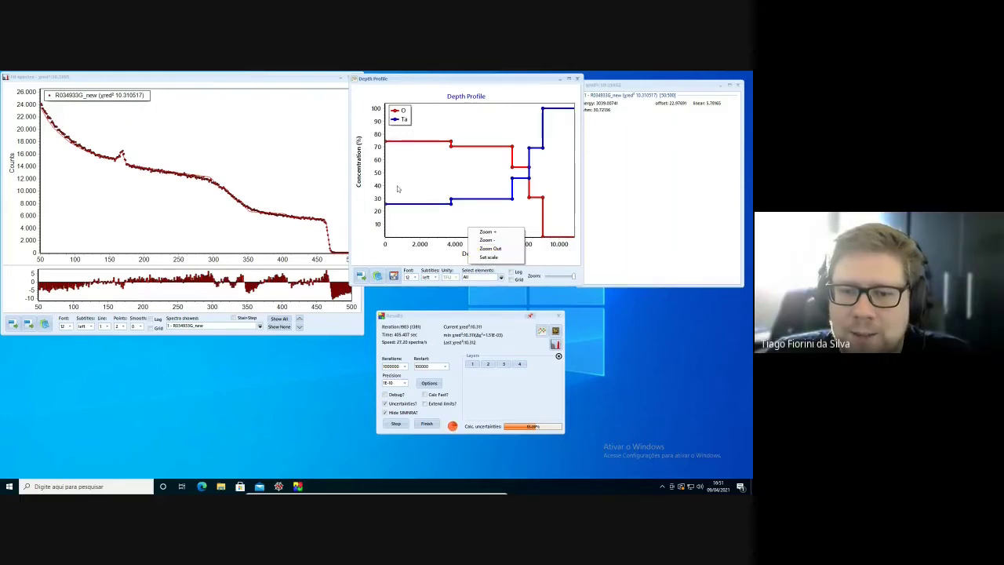
click(491, 258)
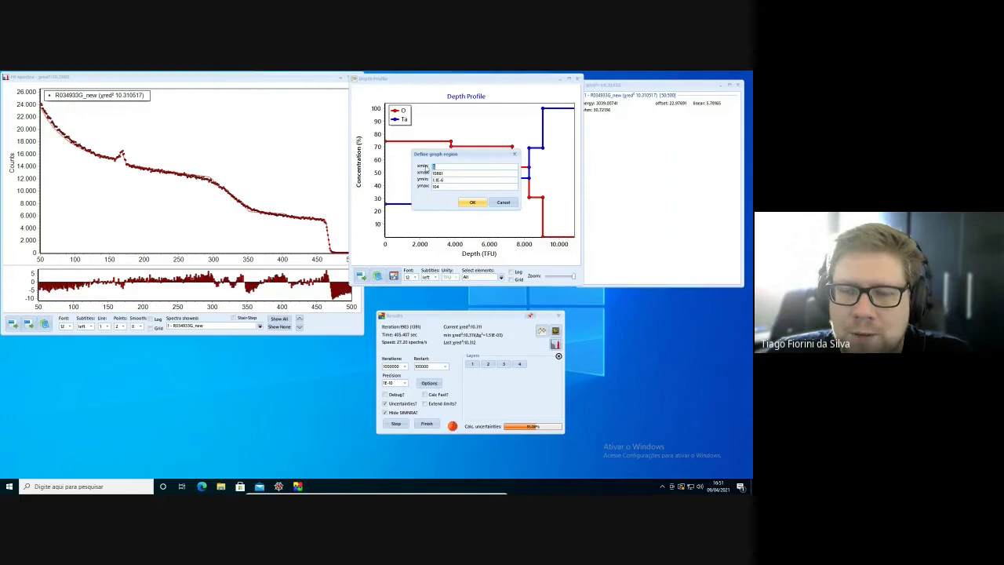
click(503, 203)
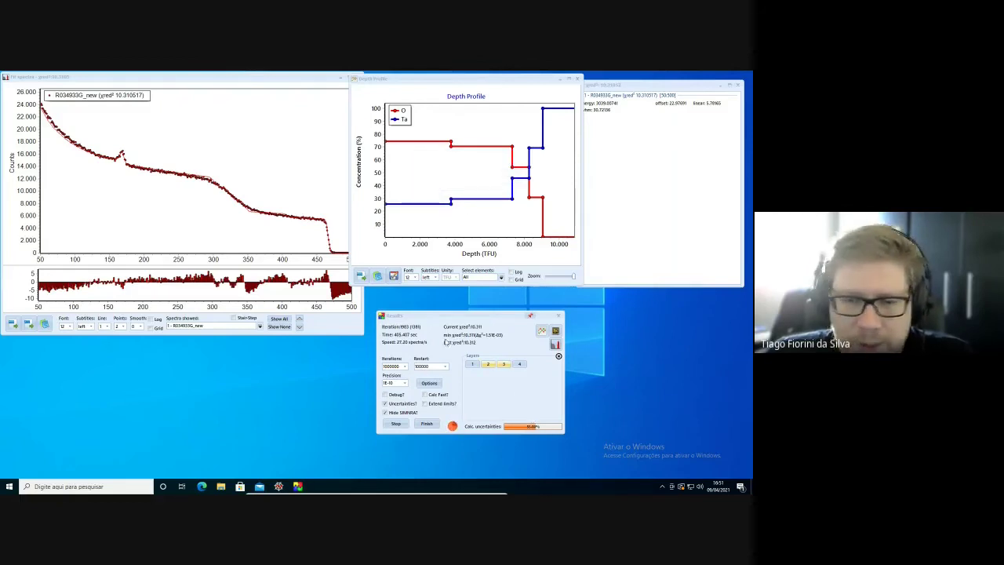
- Check which spectra are selected for display in the fit spectra window
click(233, 236)
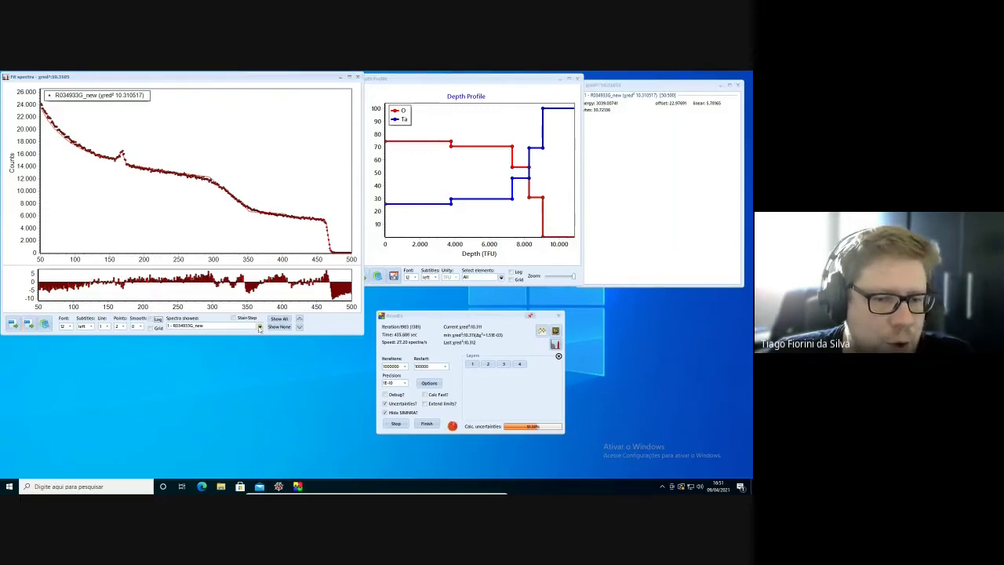
click(260, 326)
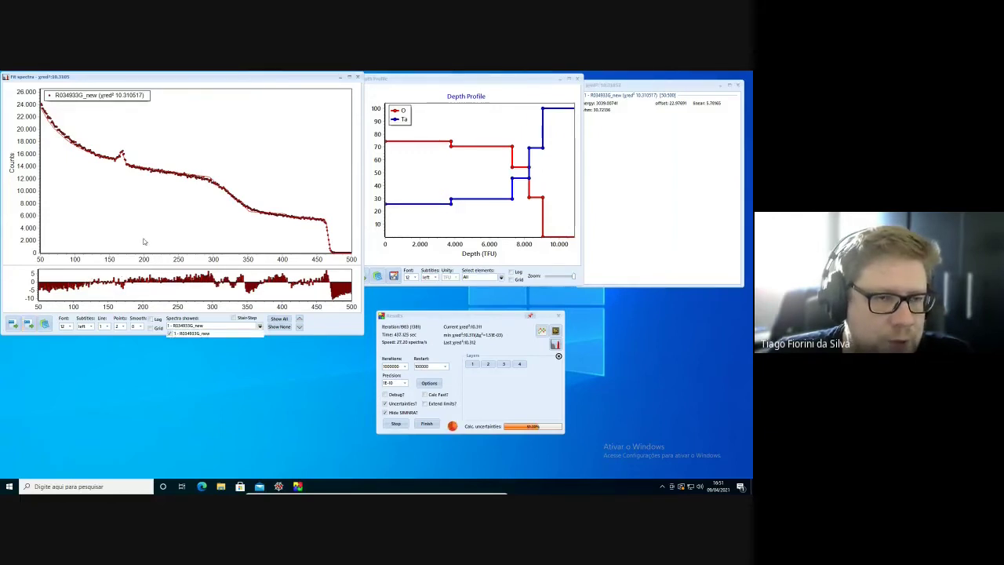
click(145, 231)
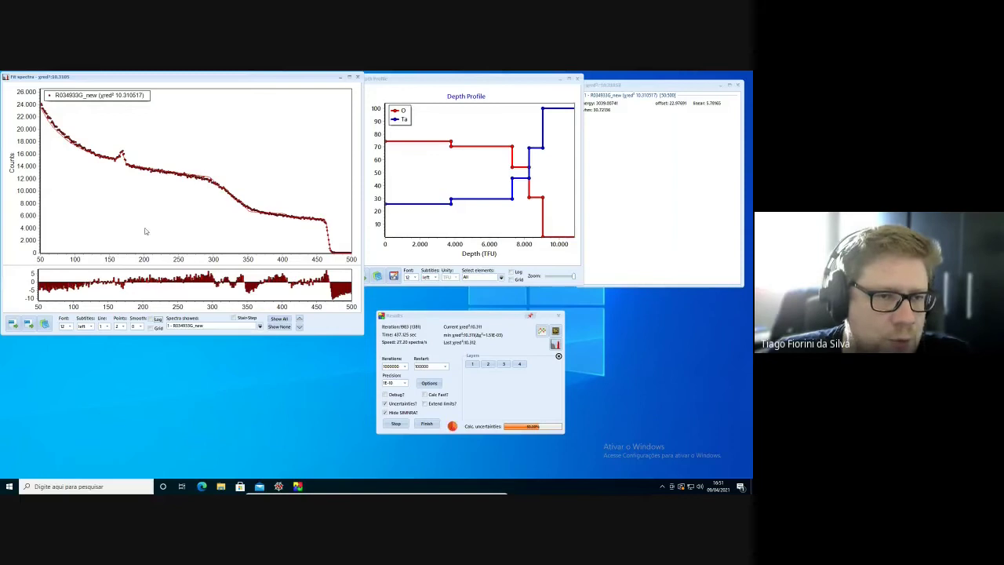
click(45, 324)
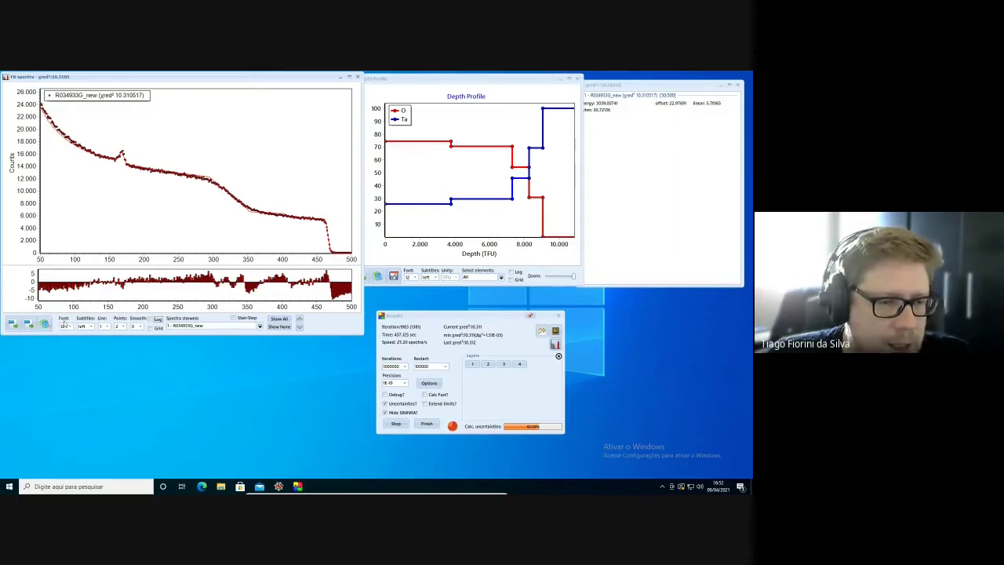
- Try a larger font on the fit spectra graph, and set the font size back to 12
click(70, 328)
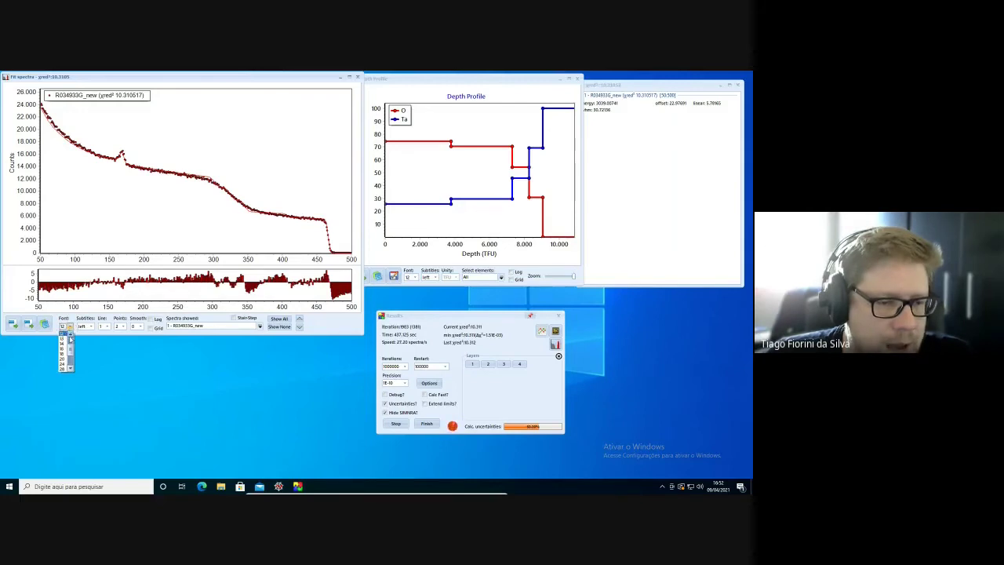
click(62, 341)
click(70, 327)
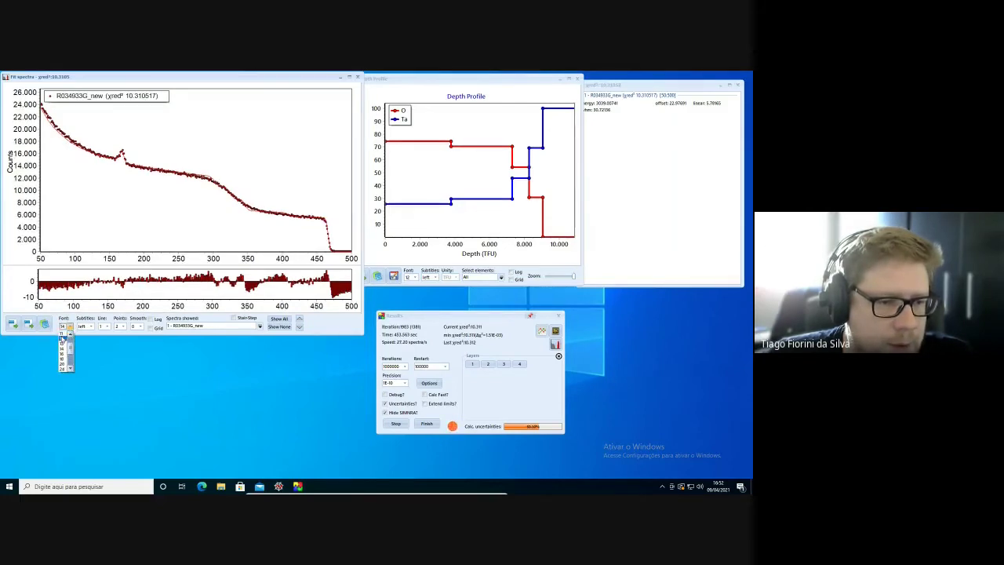
click(62, 342)
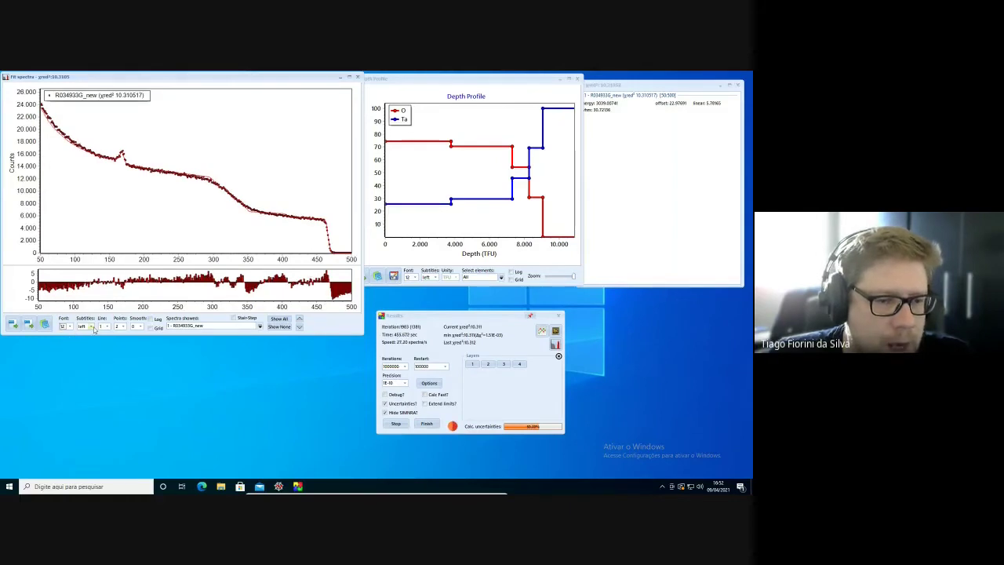
- Align the fit spectra graph's subtitles to the right and set its line width to 2
click(93, 328)
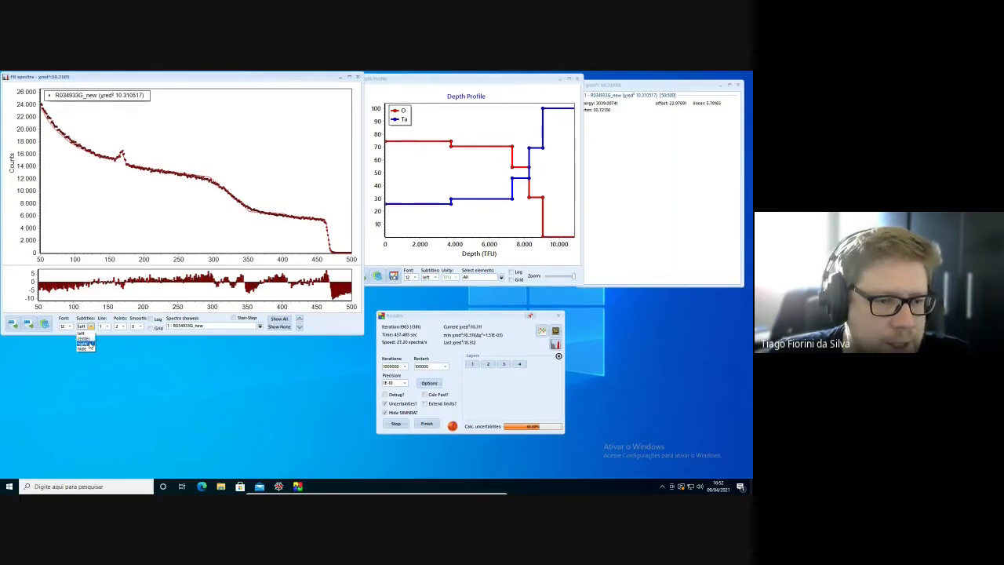
click(89, 341)
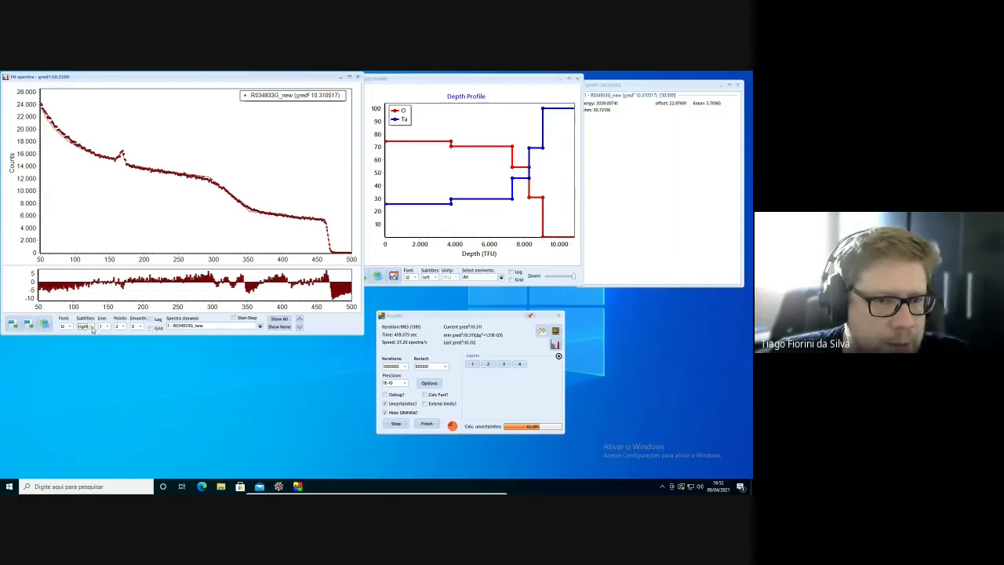
click(108, 325)
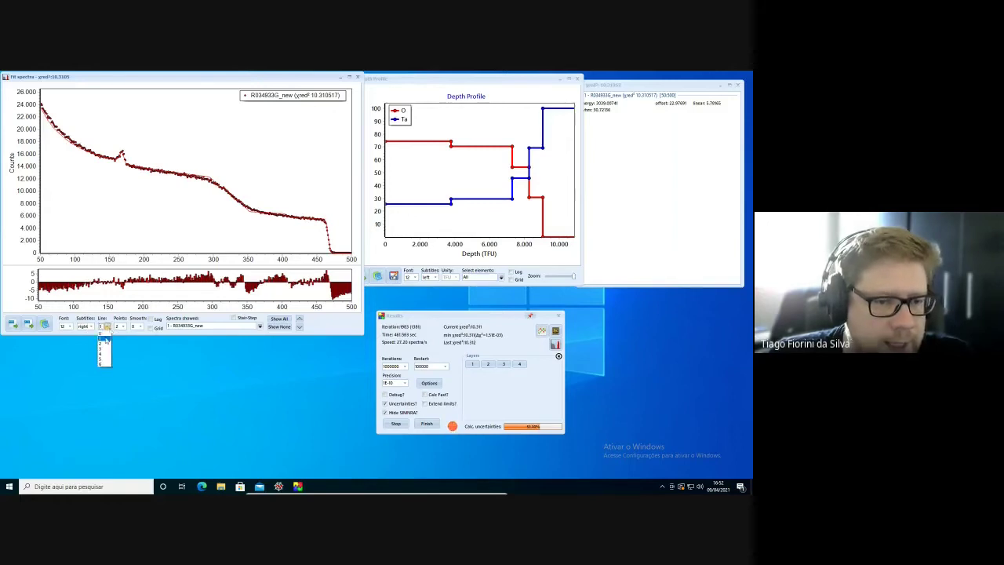
click(106, 345)
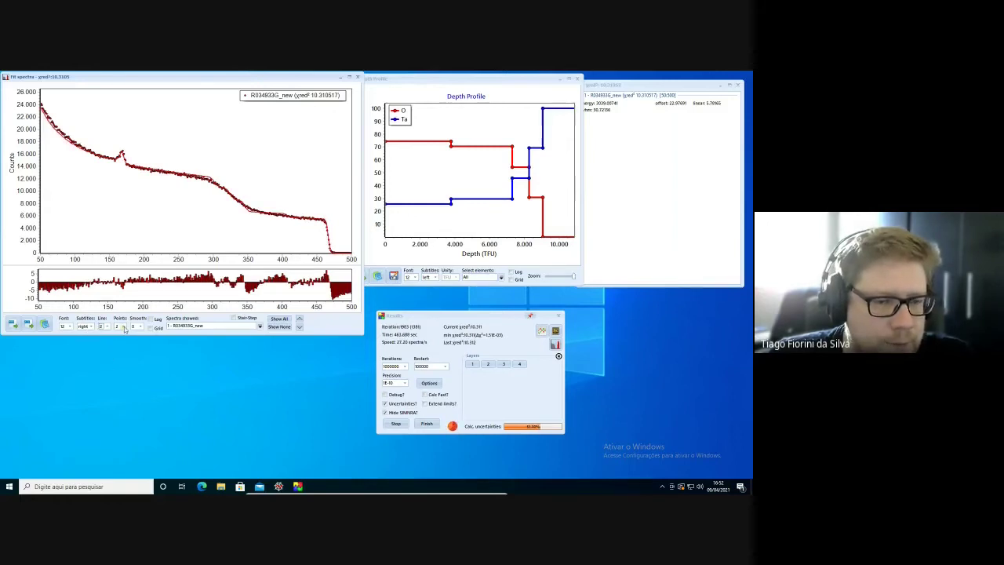
- Enable Stair-Step display on the fit spectra graph, try point sizes 1 and 0, and set the point size to 2
click(124, 330)
click(122, 339)
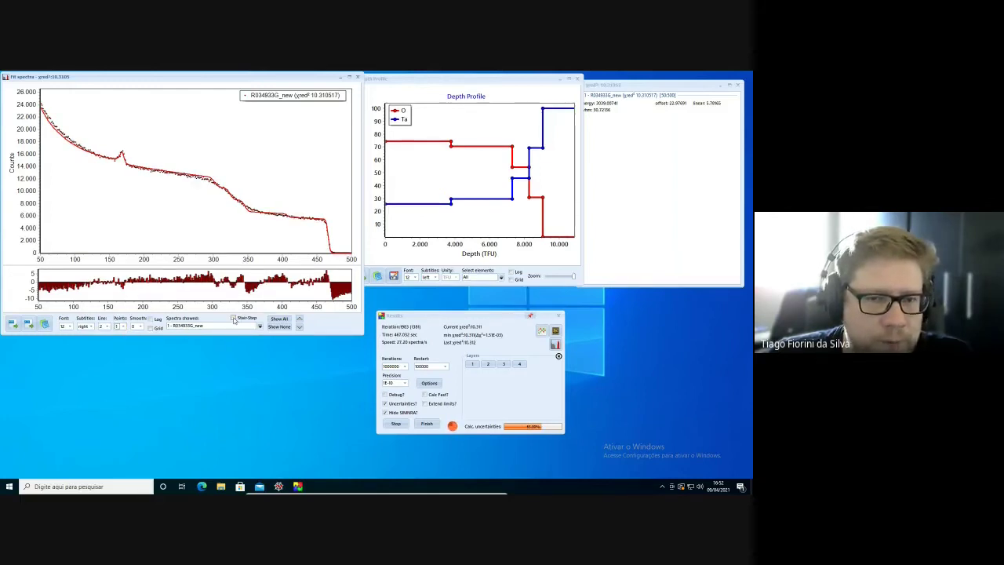
click(233, 319)
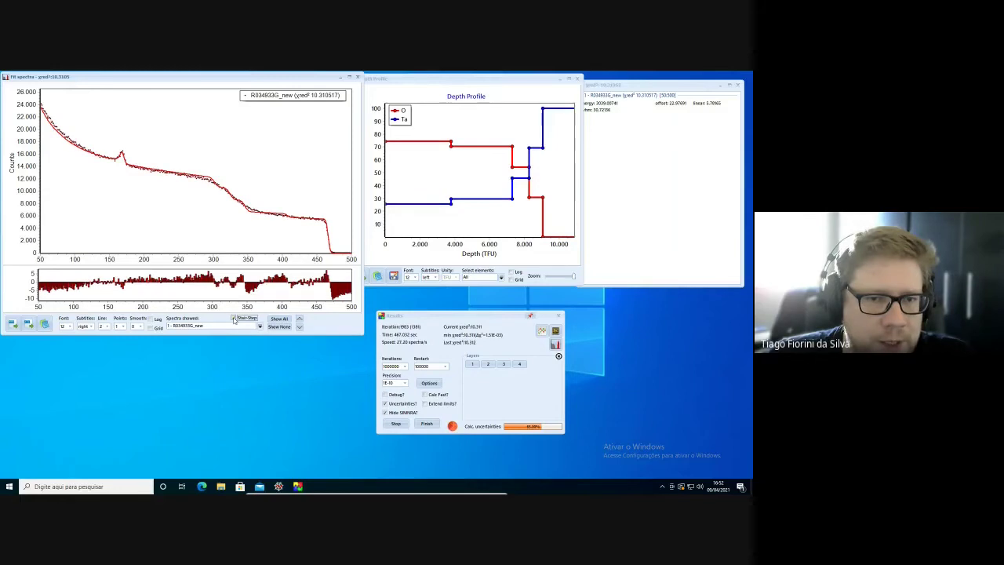
click(121, 326)
click(119, 335)
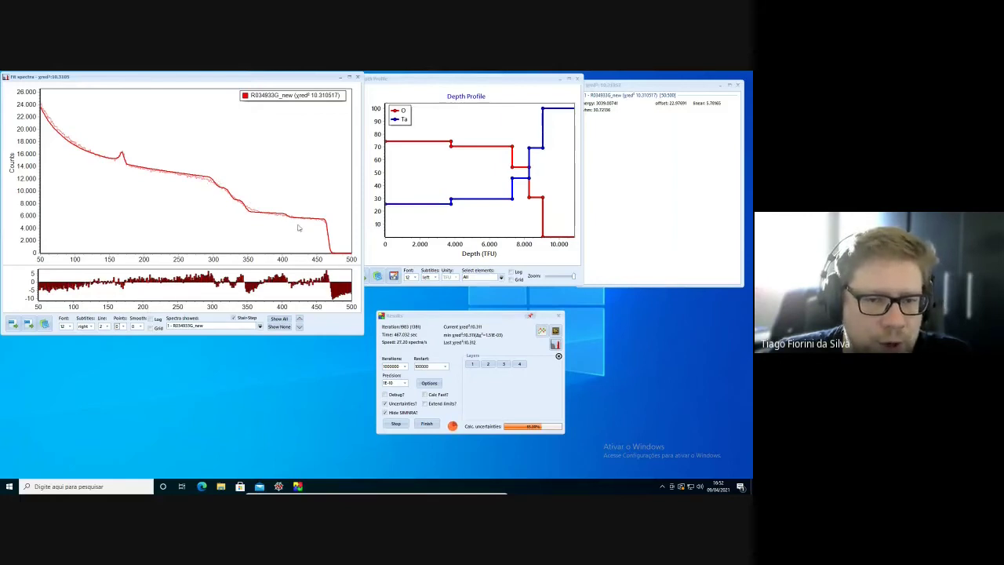
click(119, 327)
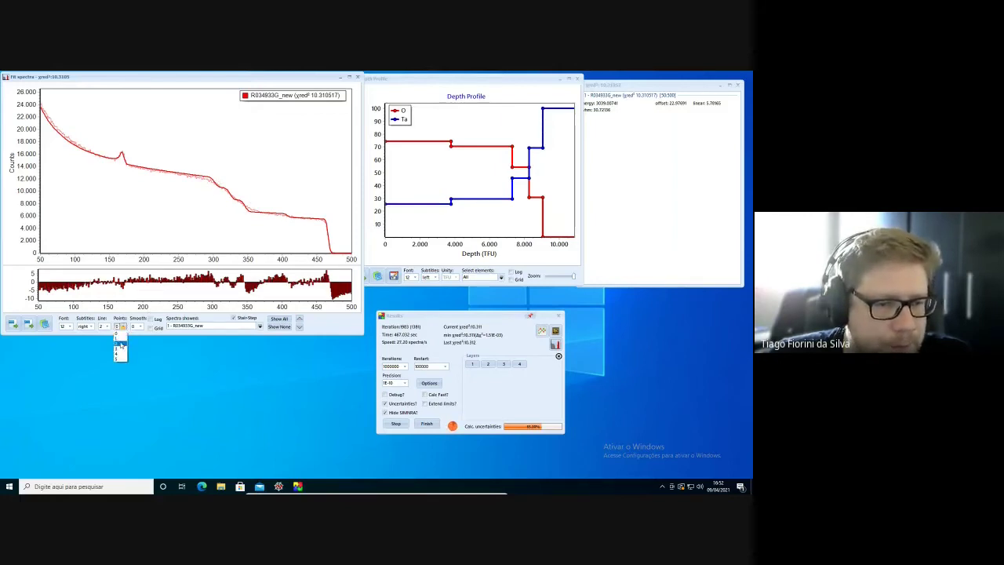
click(119, 346)
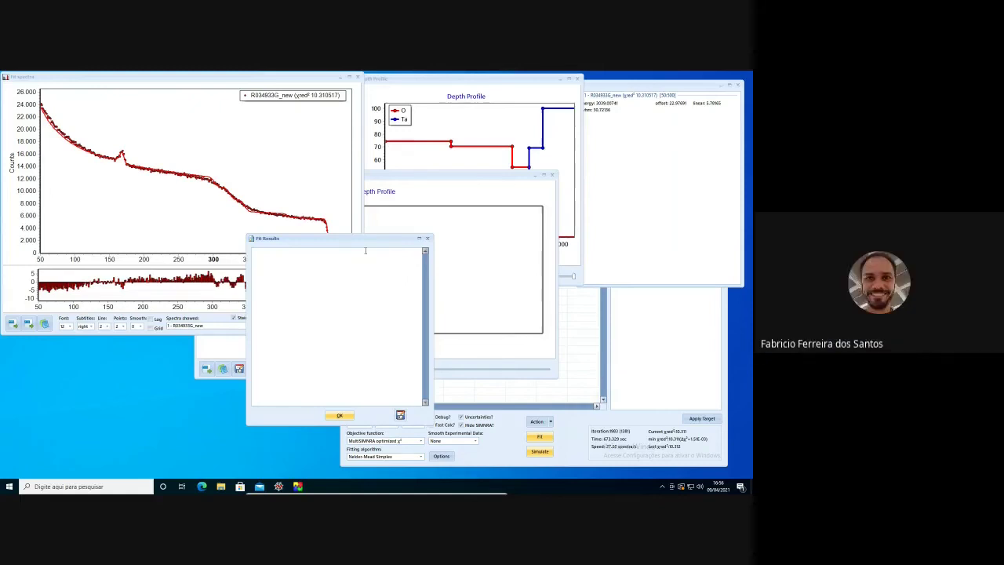
- Dismiss the fit results and try to load uncert_multisimnra-210409.csv into the depth profile with uncertainties, without recalculating the correlation matrix
click(340, 415)
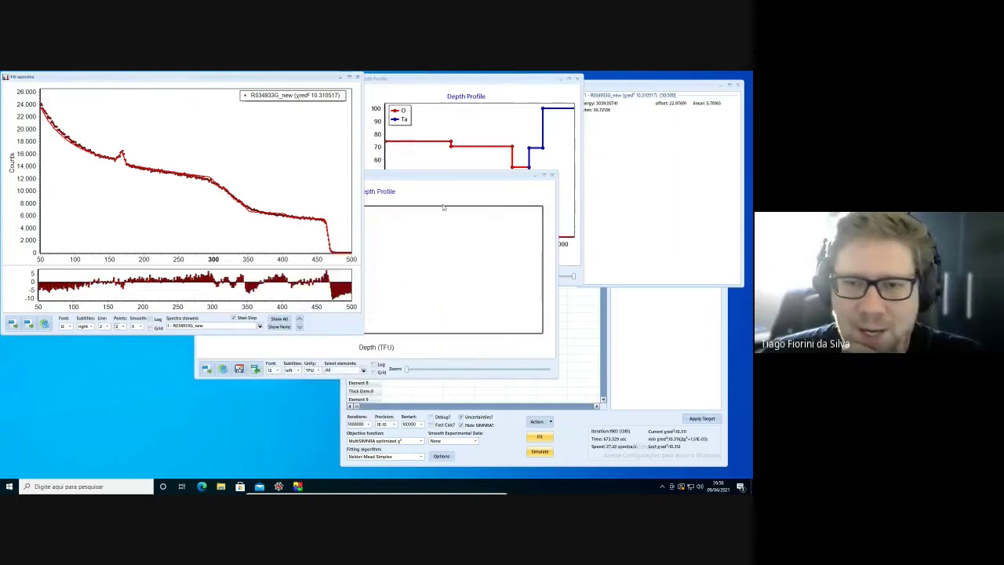
click(419, 226)
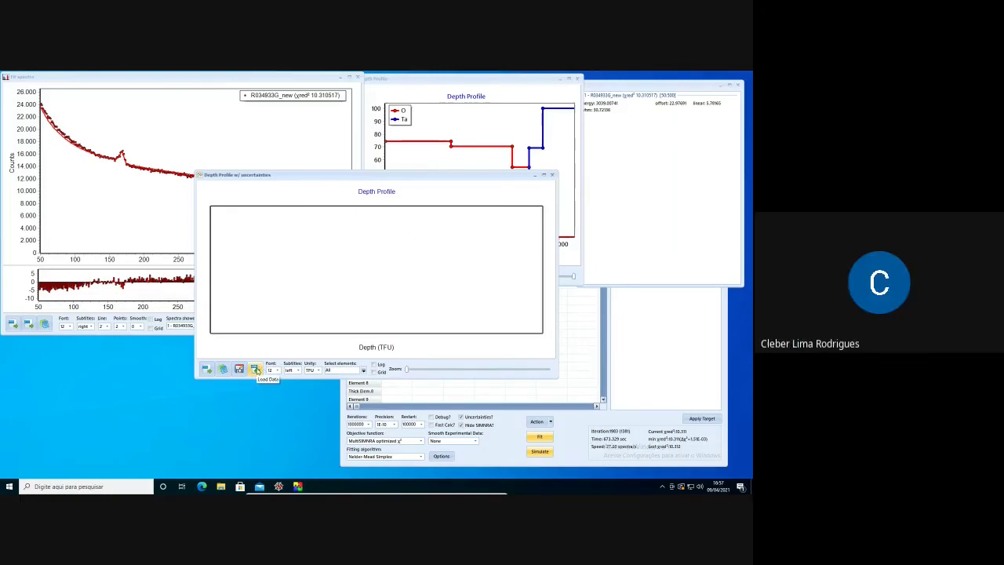
click(256, 369)
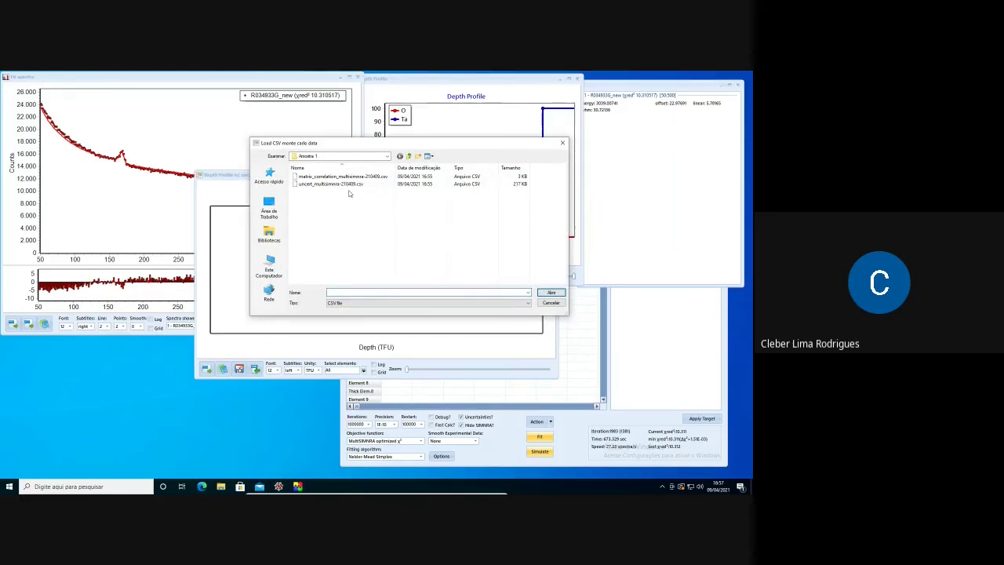
click(349, 188)
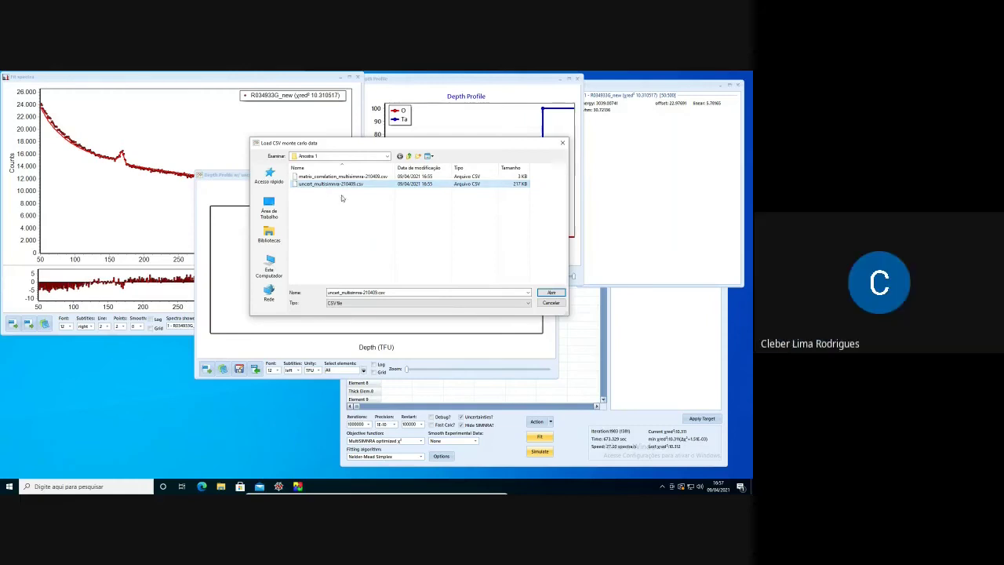
click(540, 292)
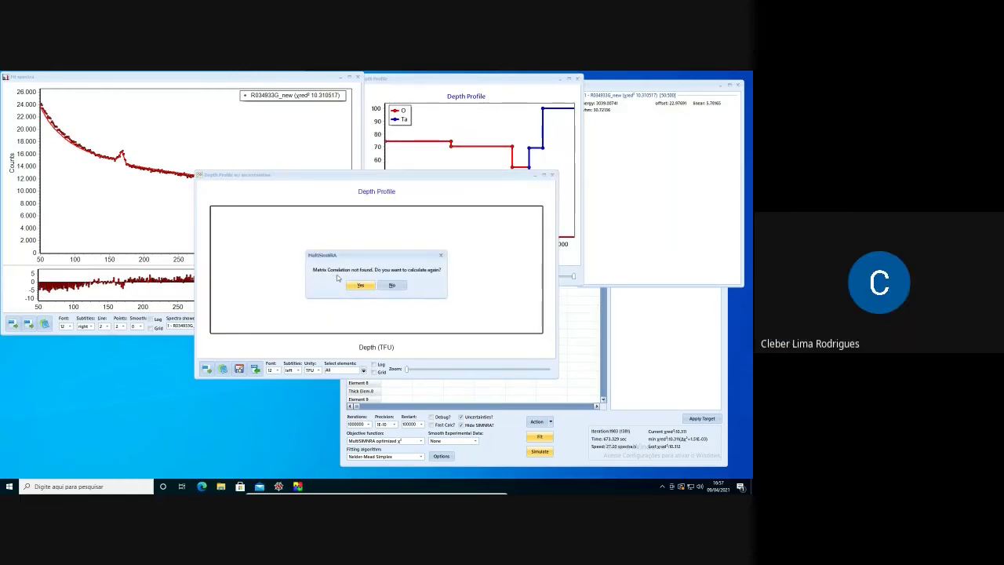
click(390, 286)
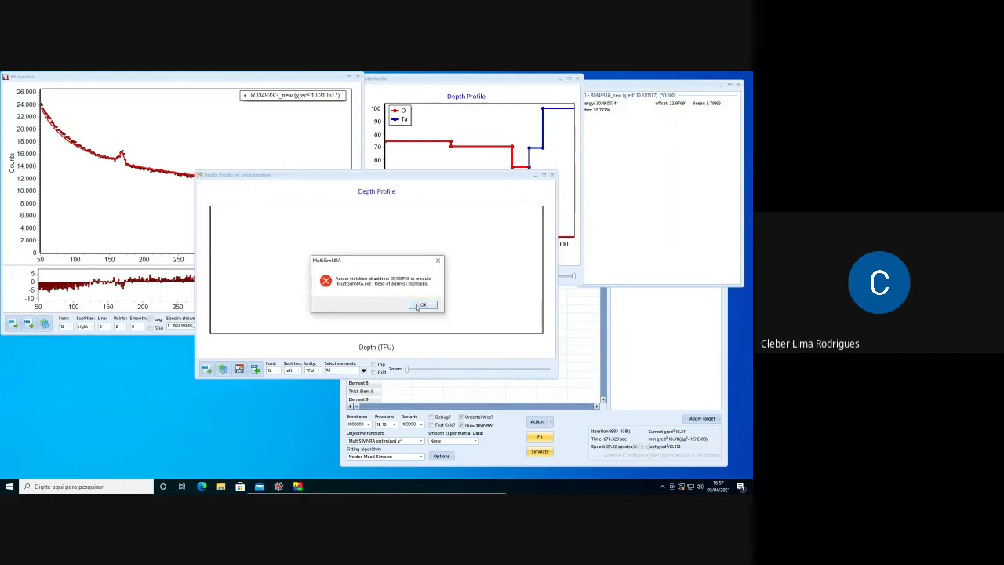
click(420, 305)
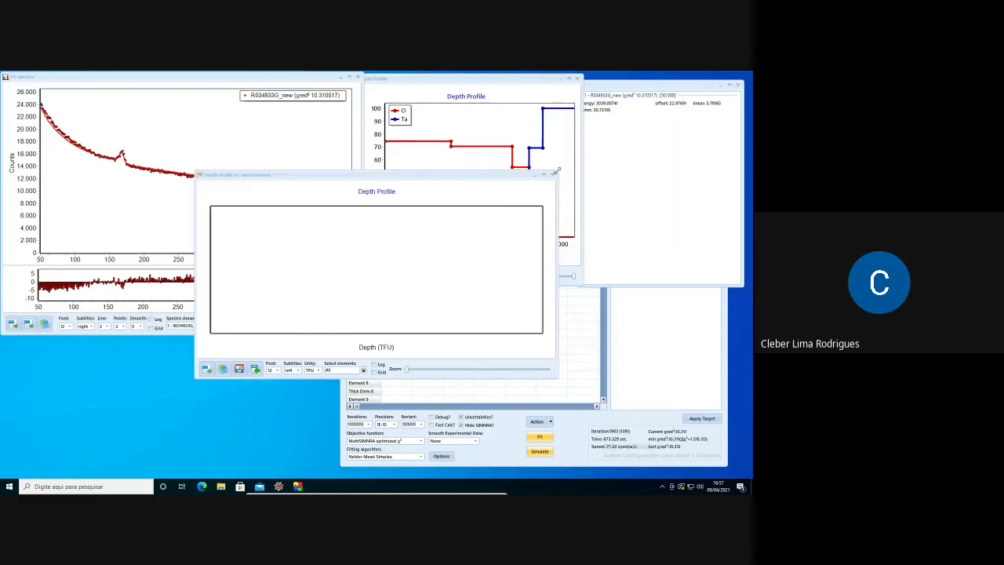
- Close the depth profile with uncertainties, the fitted parameters window, the depth profile and the fit spectra graph
click(553, 176)
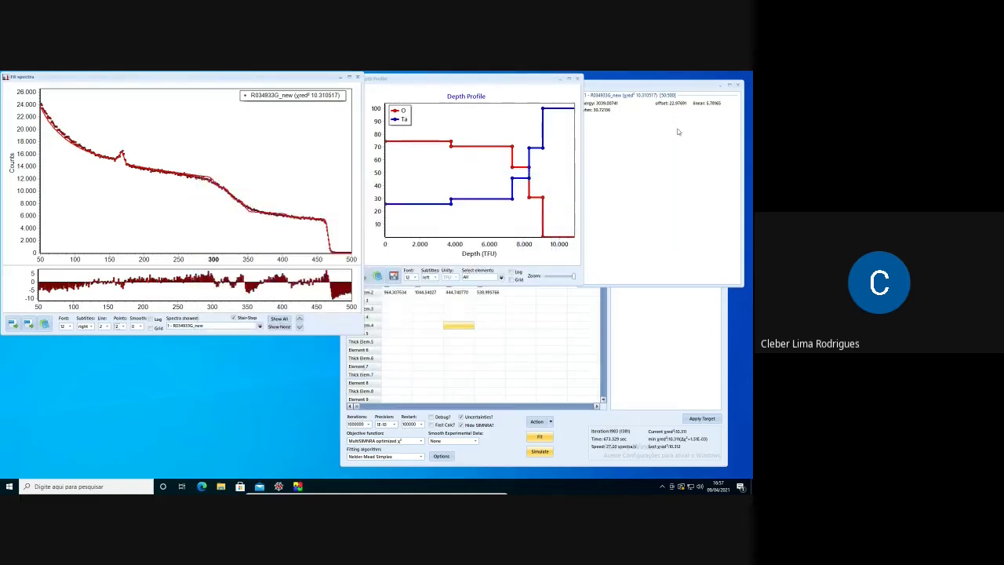
click(738, 86)
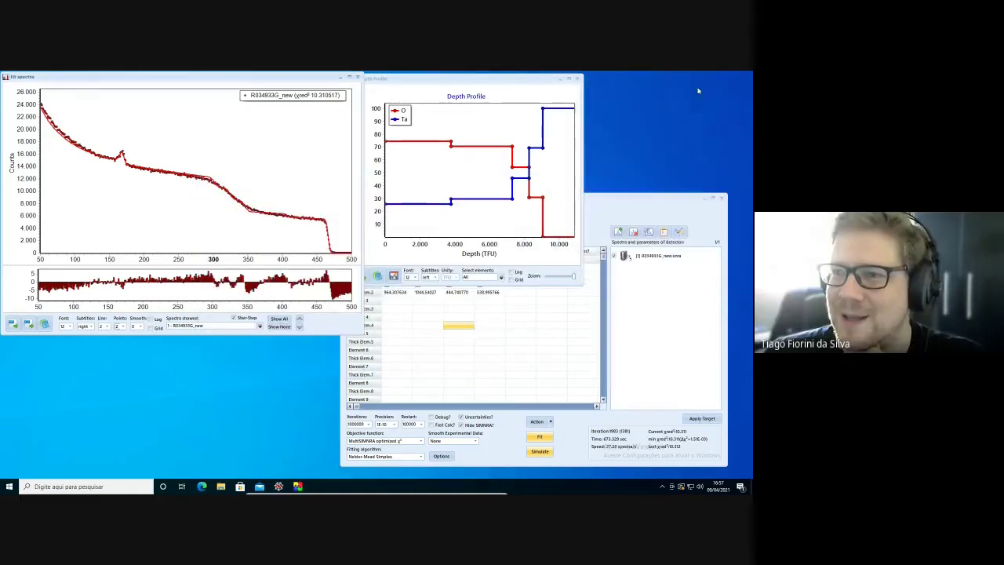
click(575, 81)
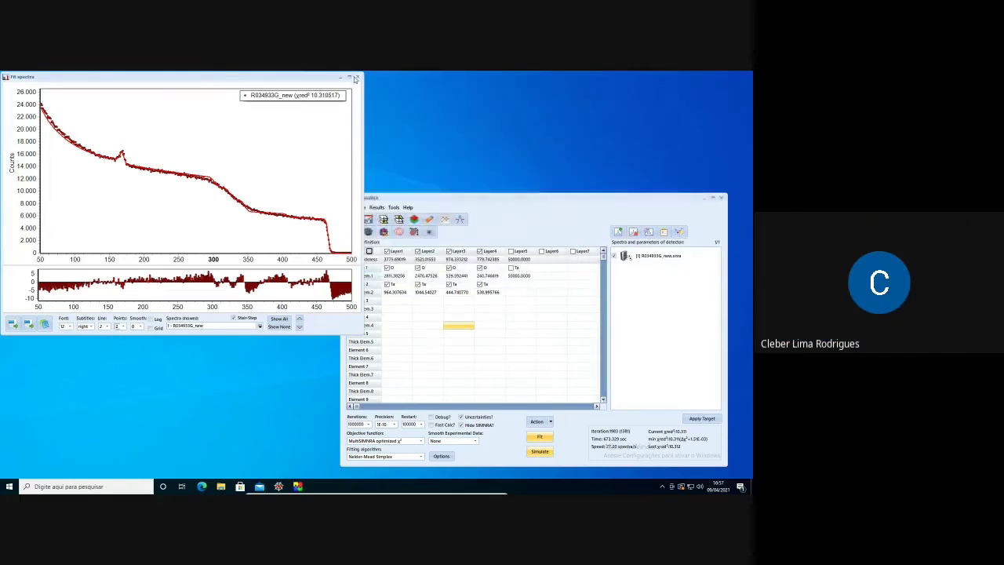
click(358, 76)
- Save the project as amostra1 in the Amostra 1 folder and exit the program
click(369, 220)
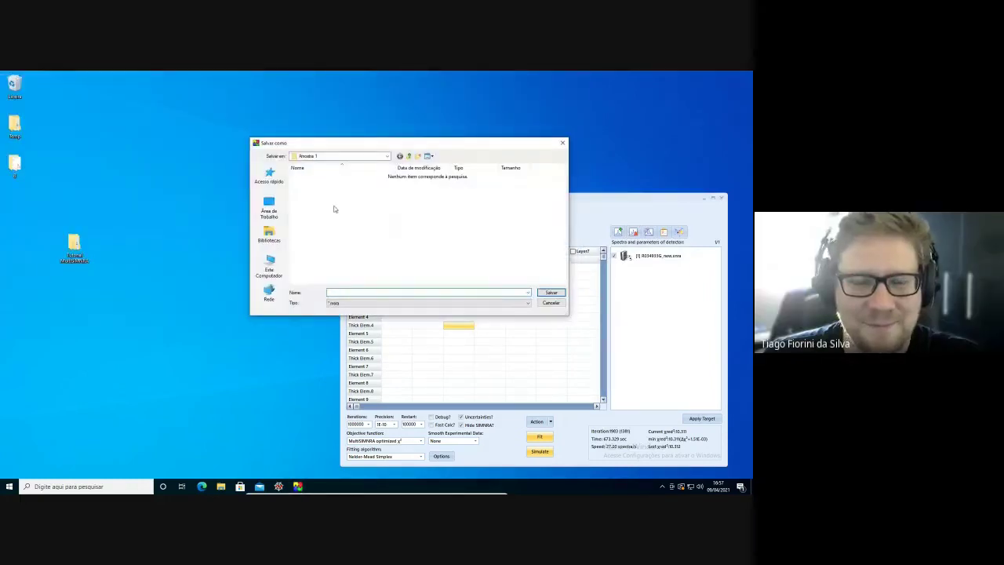
text(amost)
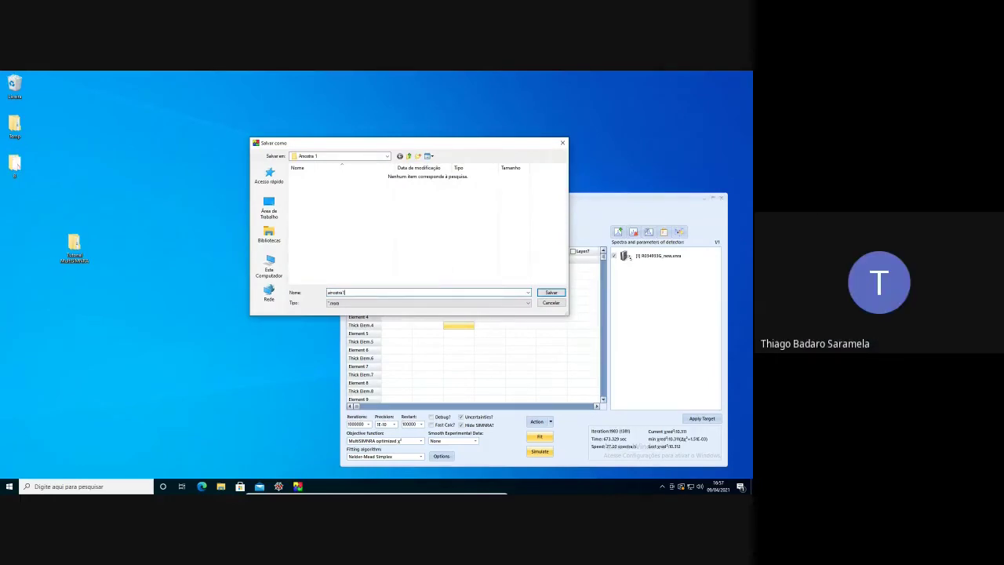
text(ra1)
key(Return)
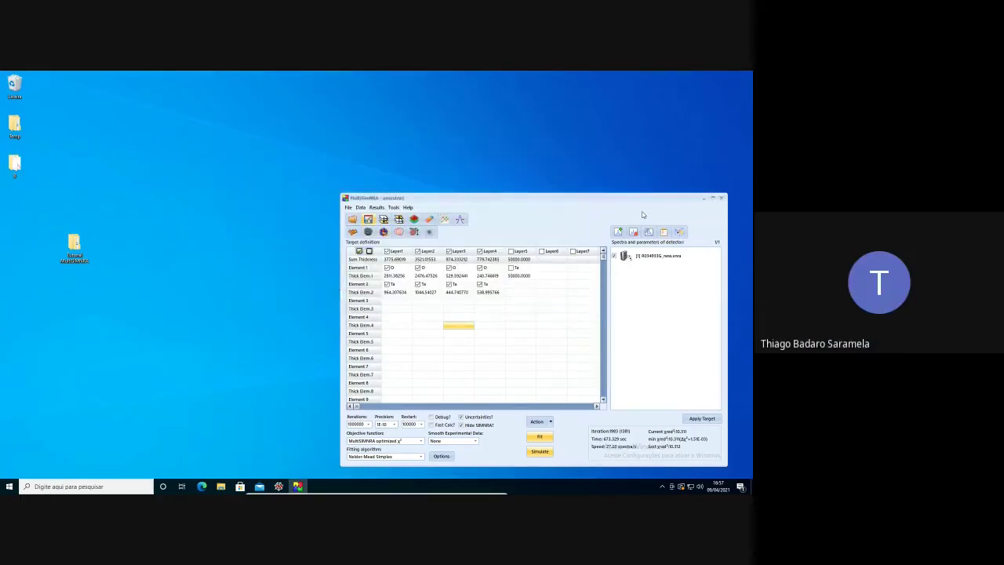
click(723, 199)
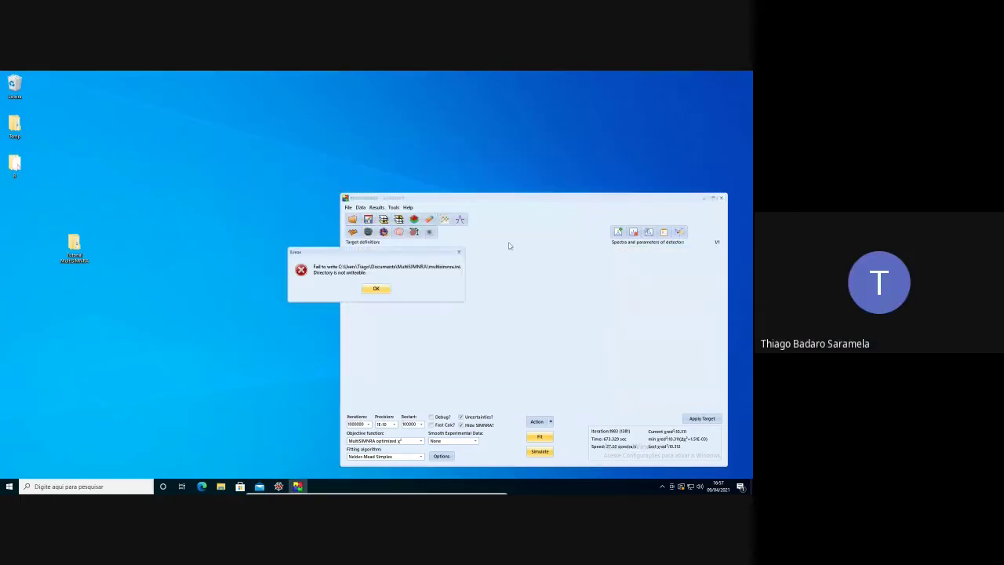
click(377, 289)
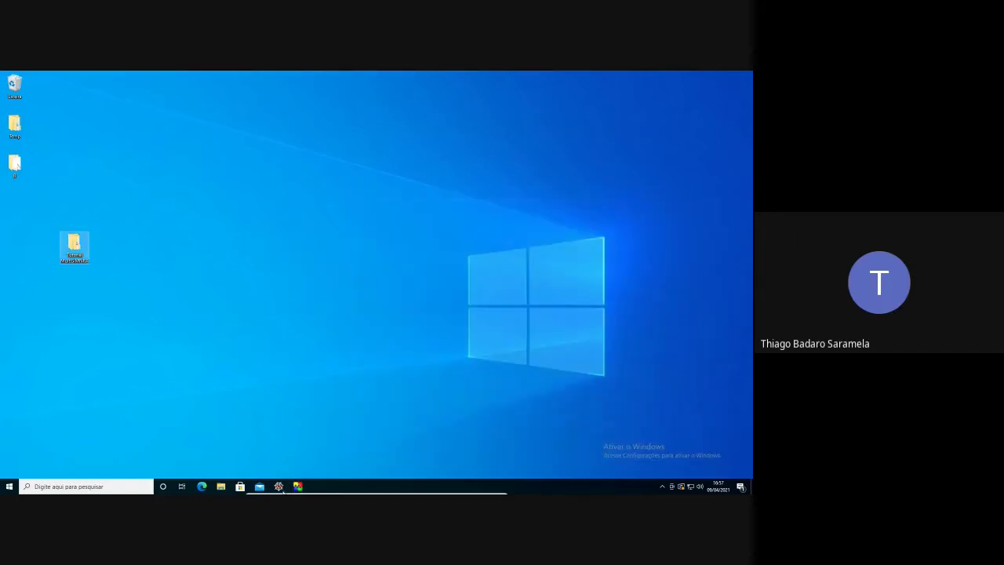
- Start MultiSIMNRA again, allowing it to make changes, and open the amostra1.msra project from the Amostra 1 folder
click(298, 486)
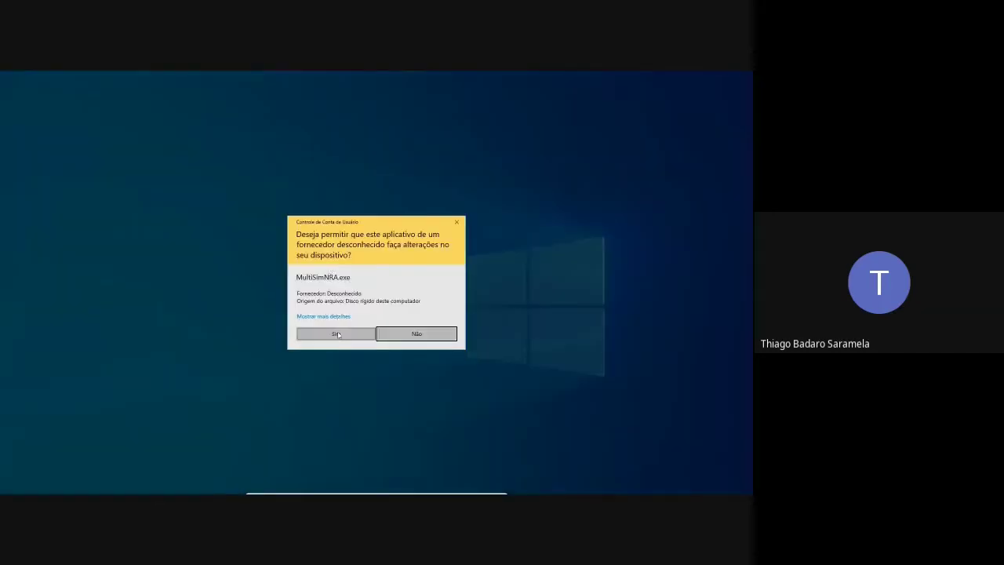
click(336, 334)
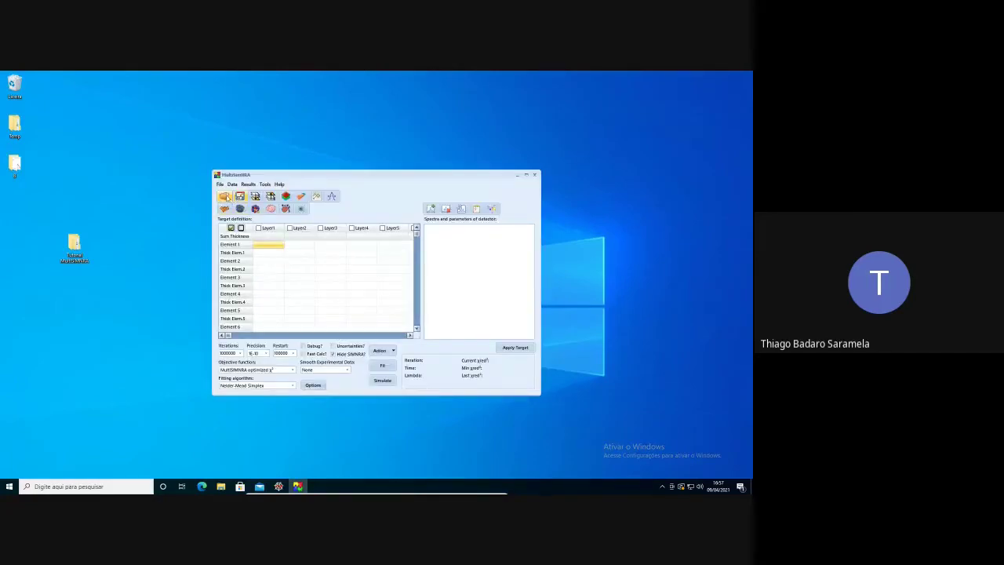
click(226, 197)
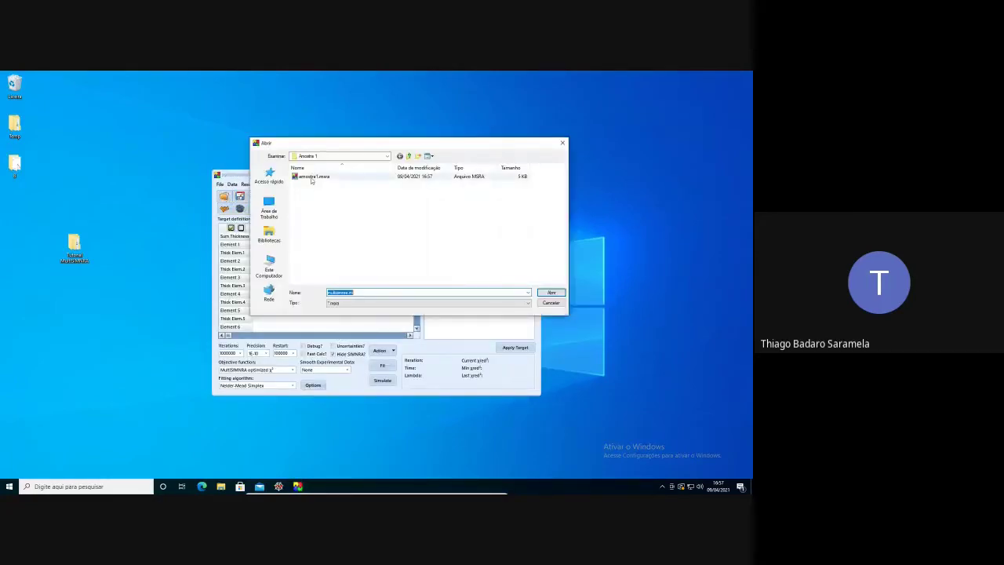
double_click(311, 178)
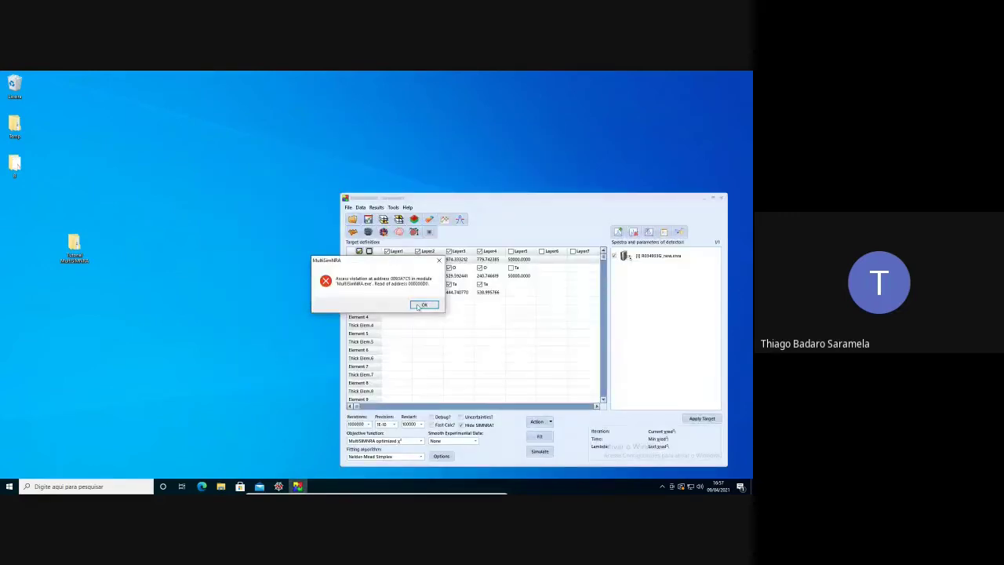
click(418, 306)
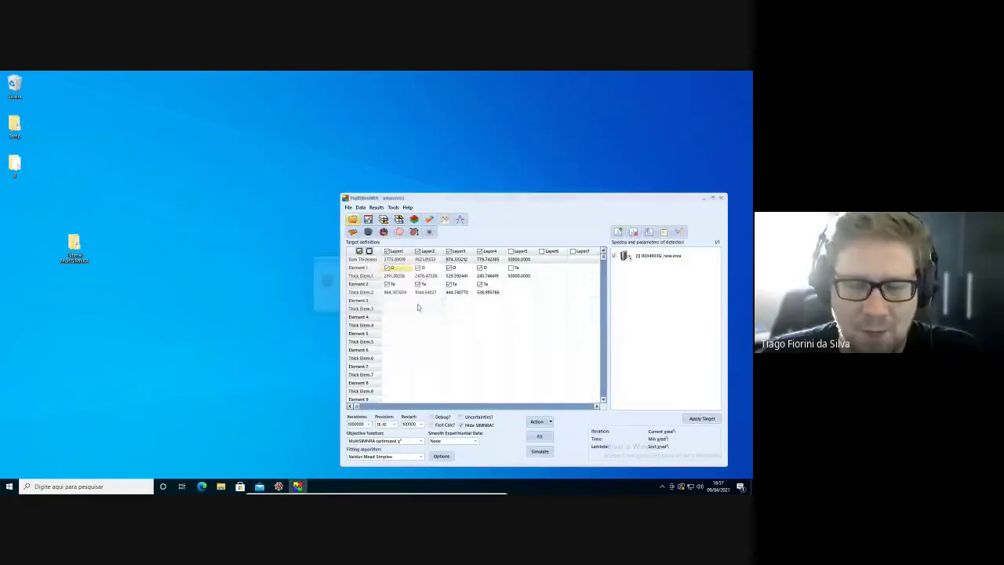
- Try to load the saved uncertainty file into the depth profile with uncertainties, without recalculating the correlation matrix, and close the graph
click(445, 221)
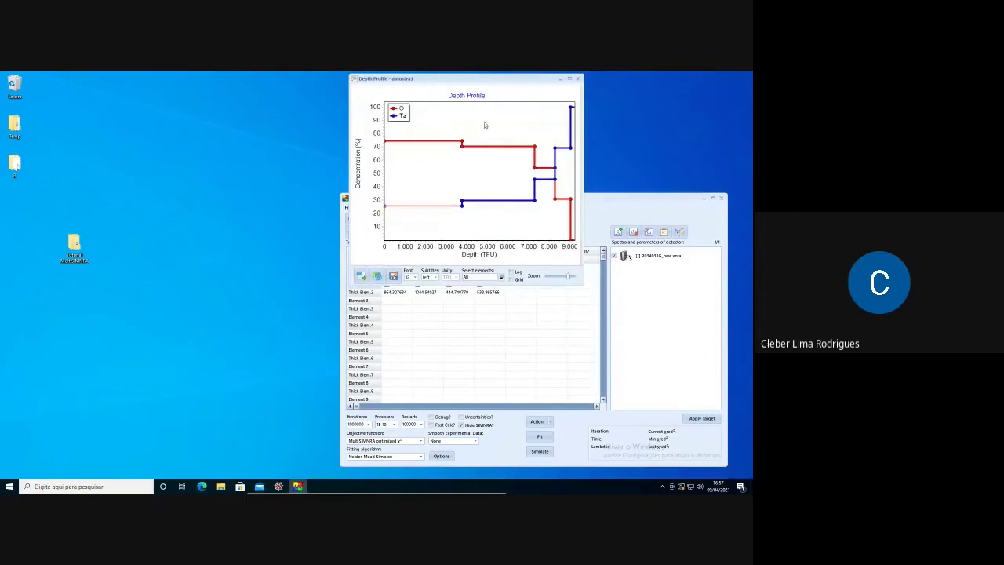
click(578, 79)
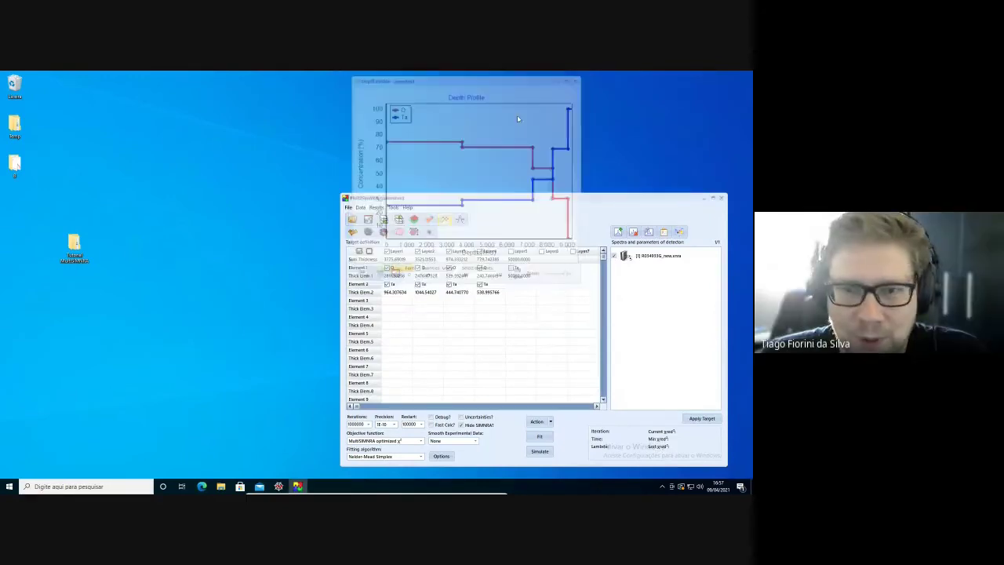
click(382, 208)
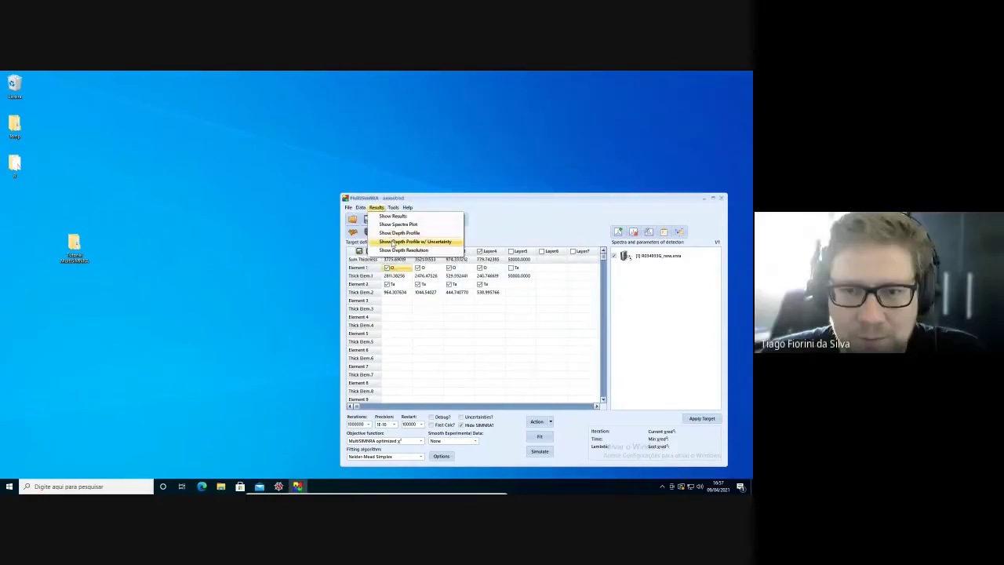
click(401, 241)
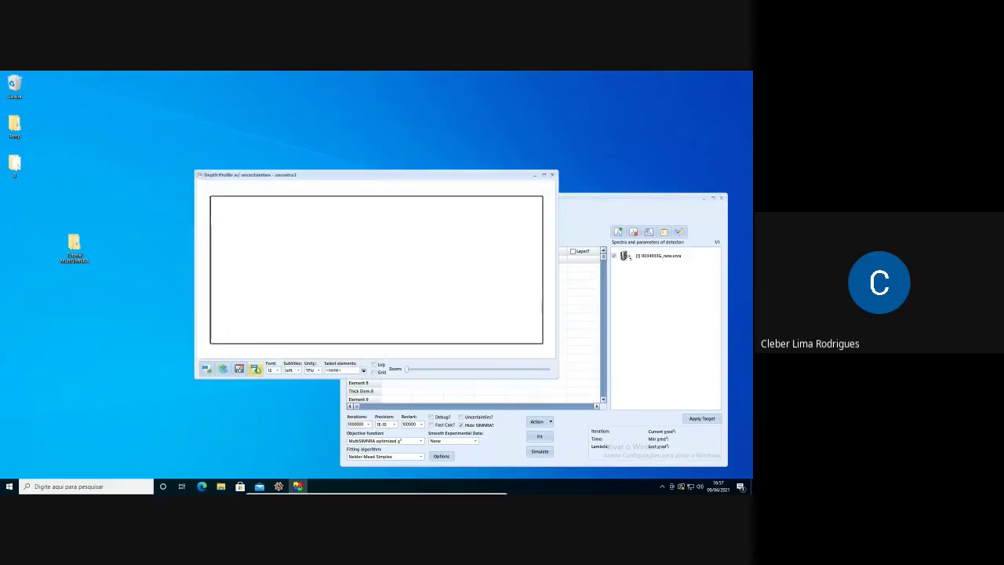
click(256, 368)
double_click(331, 184)
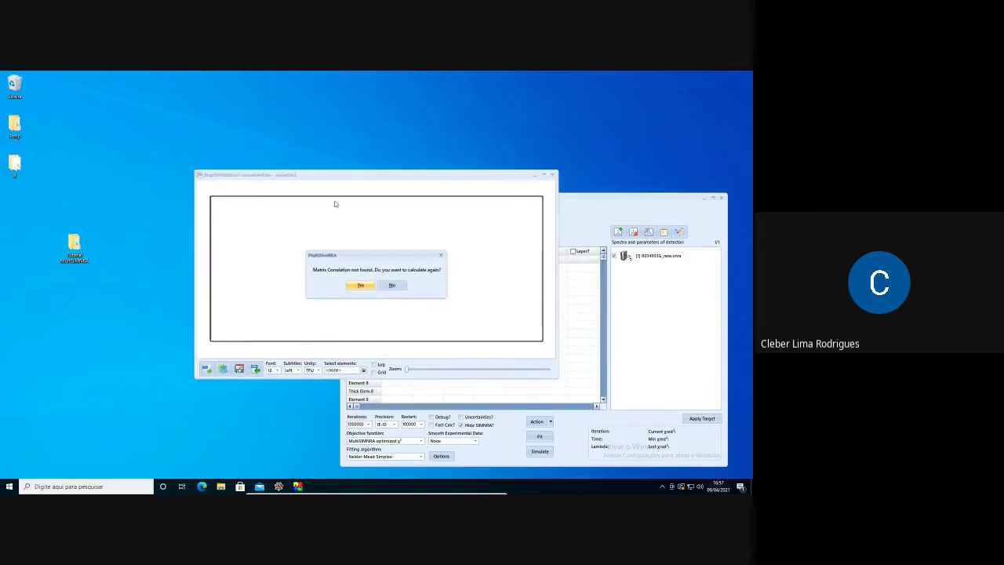
click(391, 285)
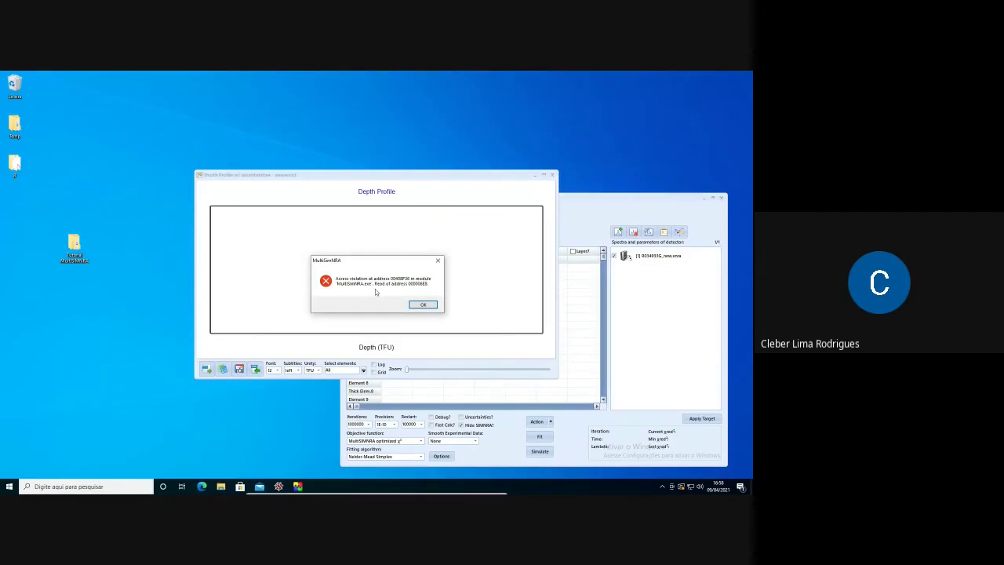
click(423, 305)
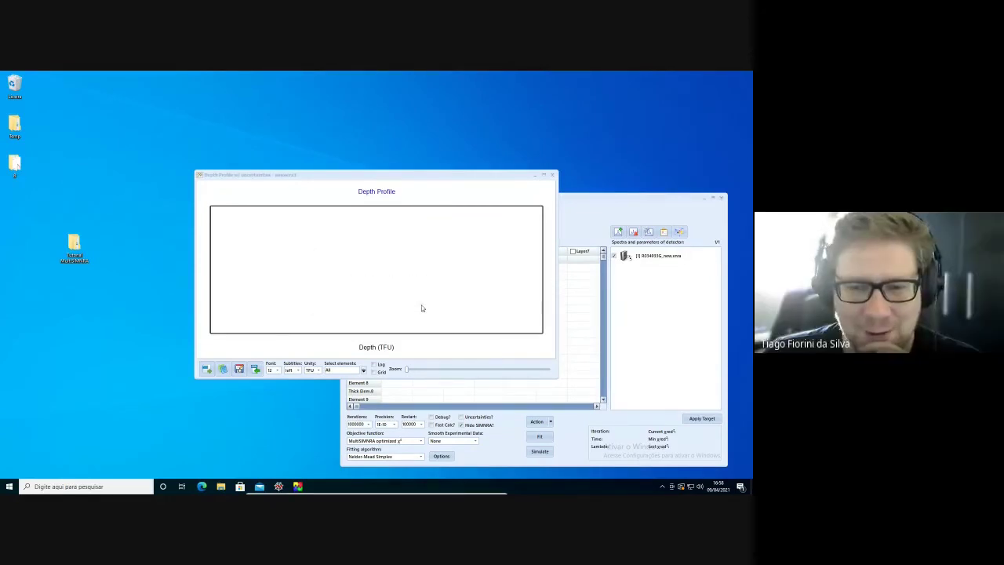
click(553, 176)
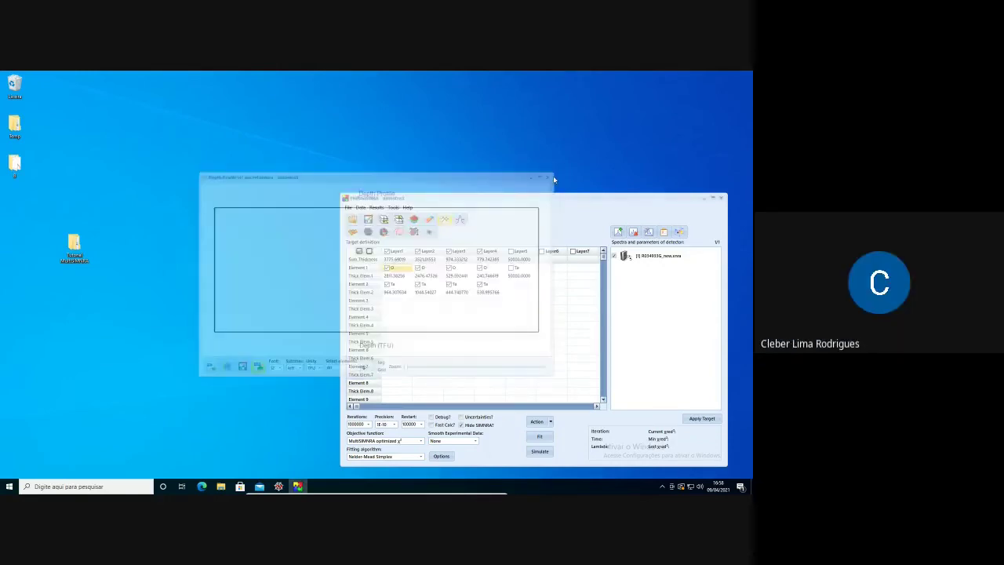
- View the O and Ta depth profile with its depth range extended past 10,000 TFU, and close the graph
drag(552, 197, 518, 170)
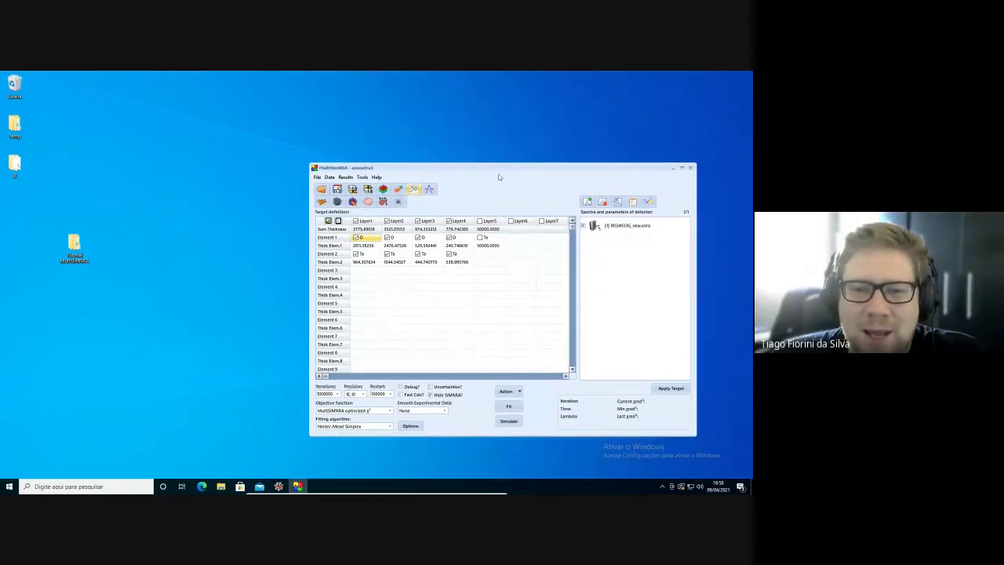
click(415, 193)
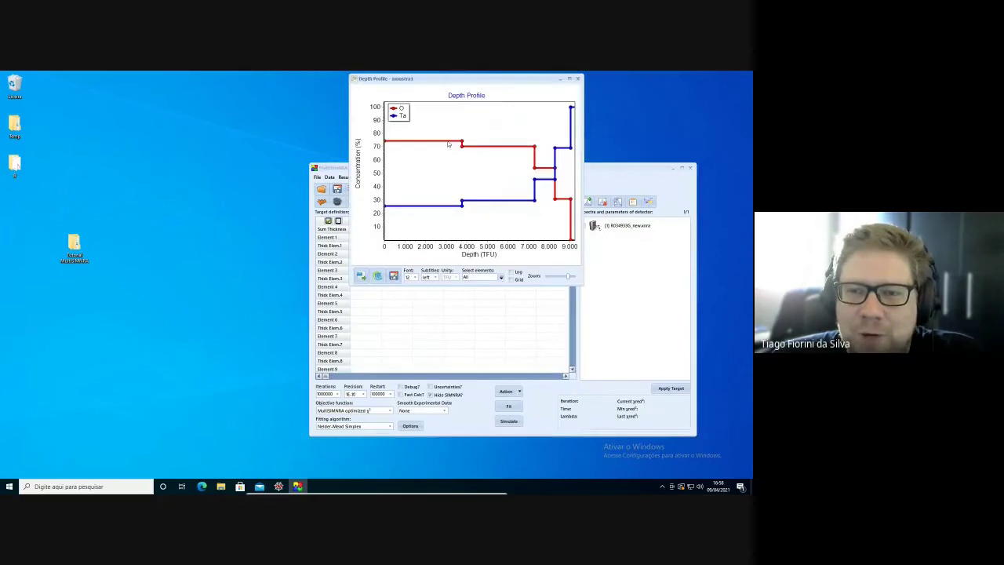
drag(565, 277, 573, 278)
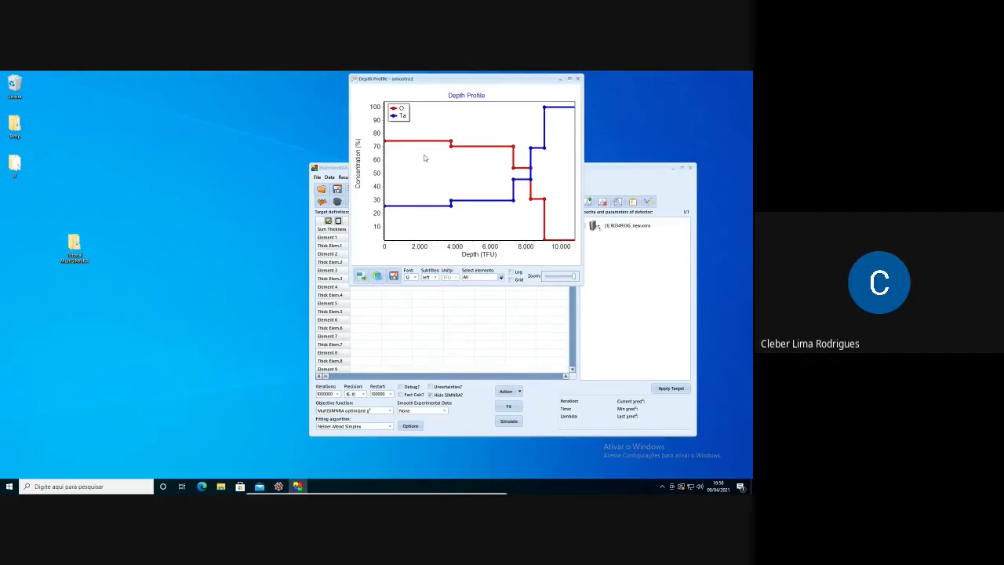
click(578, 79)
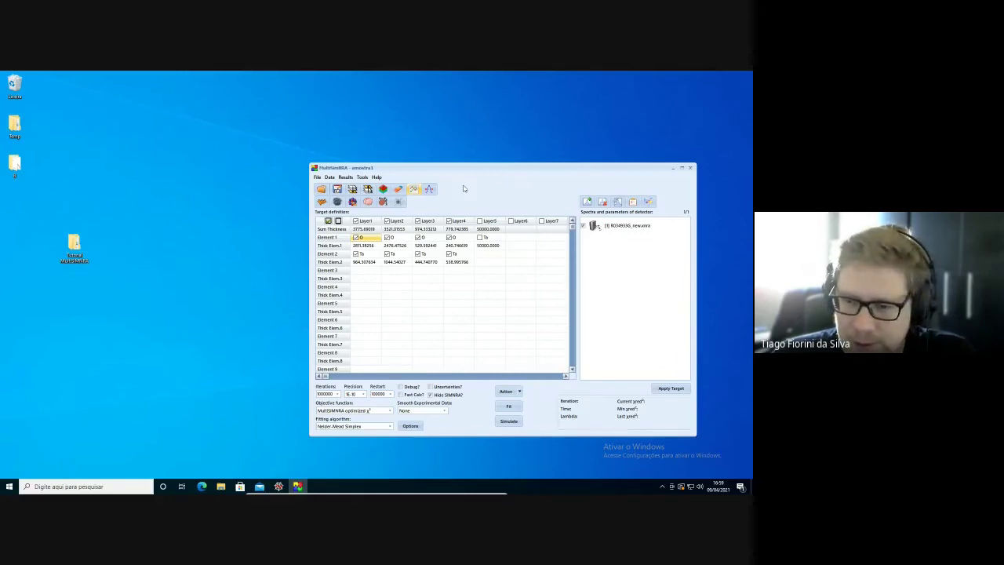
- Restart MultiSIMNRA and clear all project data for a new analysis
click(691, 169)
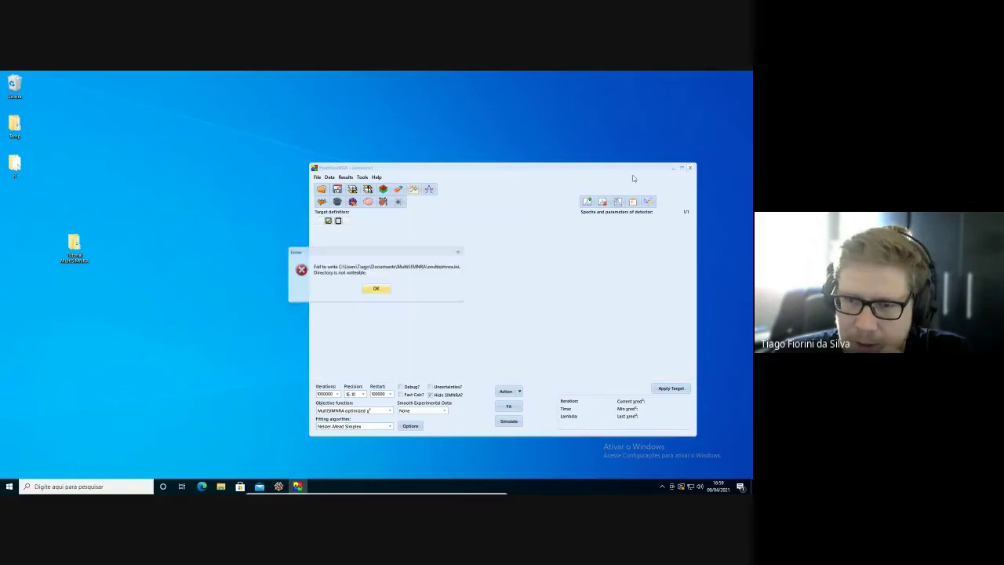
click(379, 290)
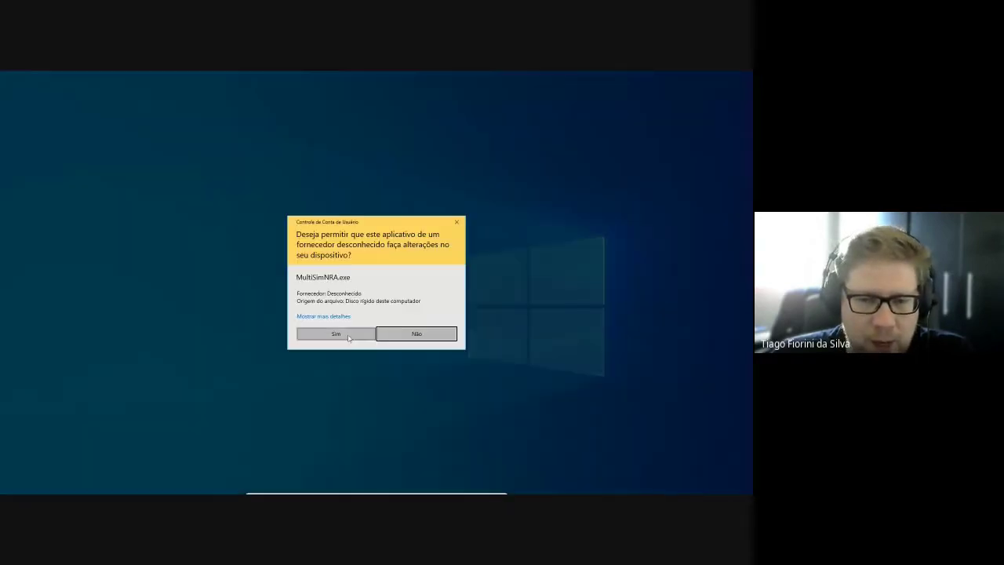
click(348, 339)
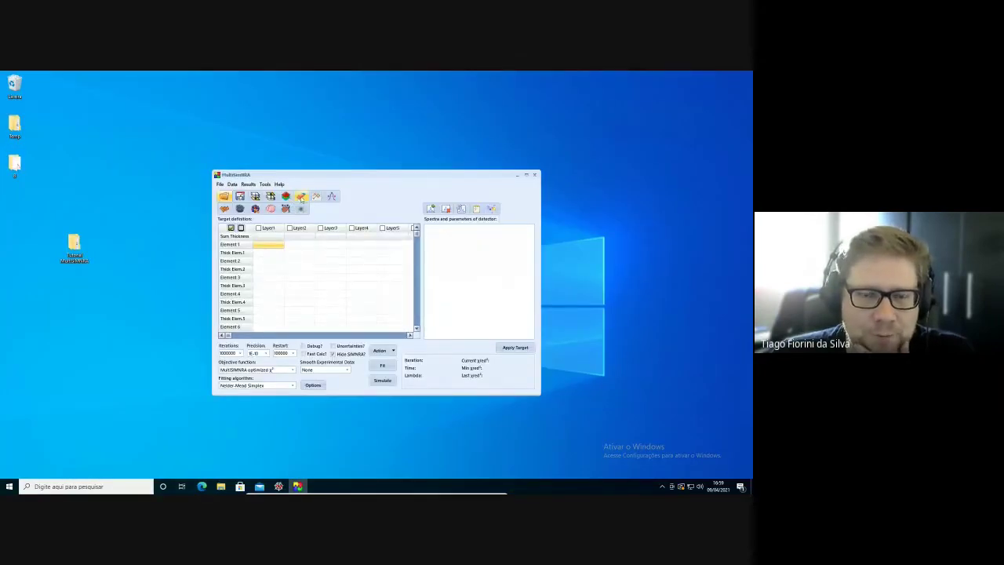
click(301, 197)
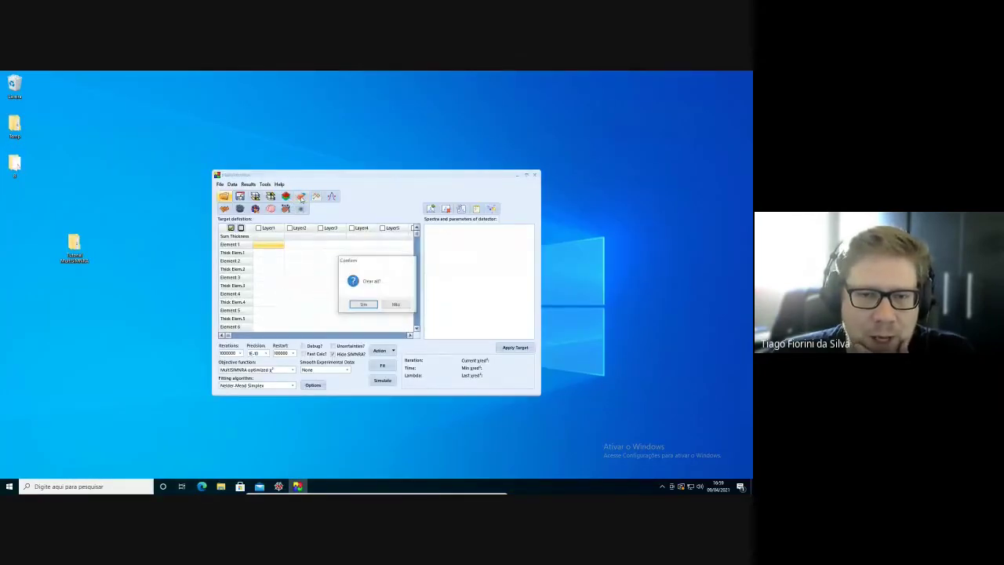
click(364, 305)
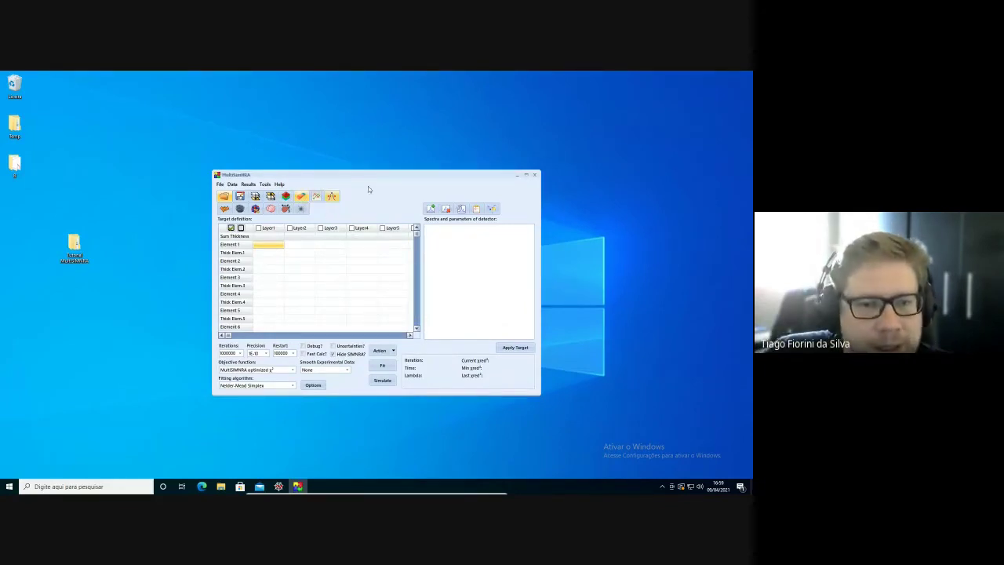
- Enlarge the MultiSIMNRA window to fit columns up to Layer8 and reposition it on the desktop
drag(377, 176, 433, 165)
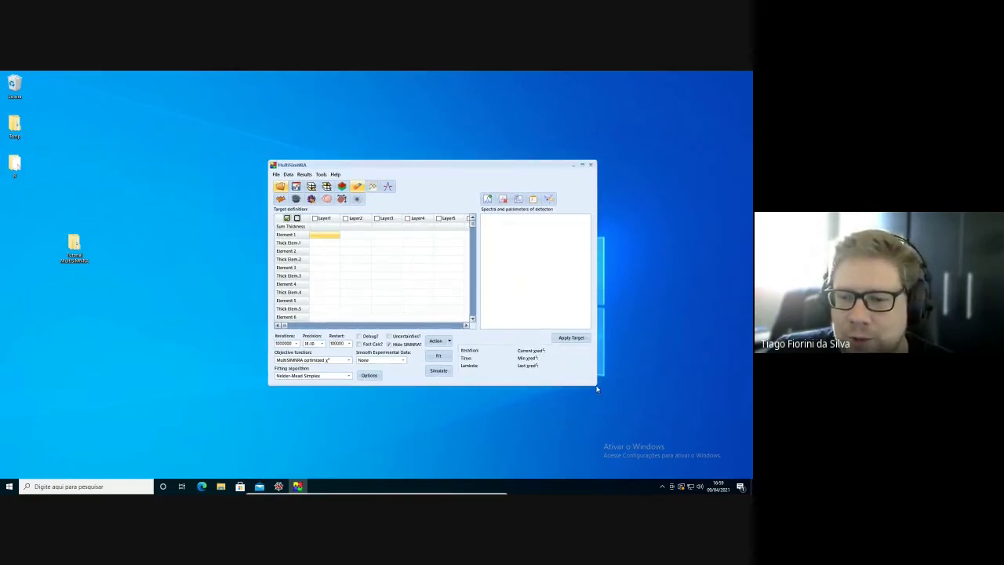
drag(596, 388, 680, 430)
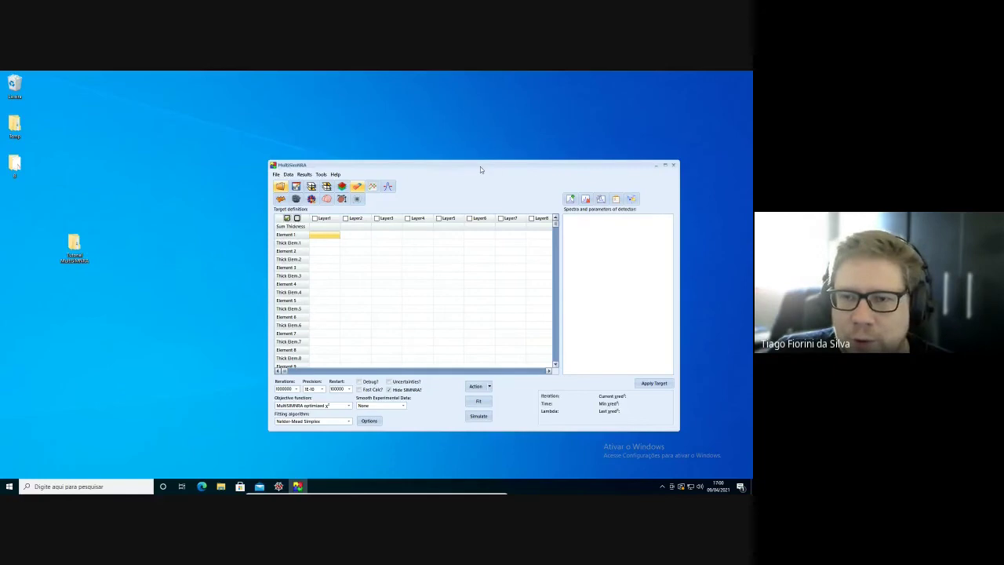
drag(478, 167, 521, 154)
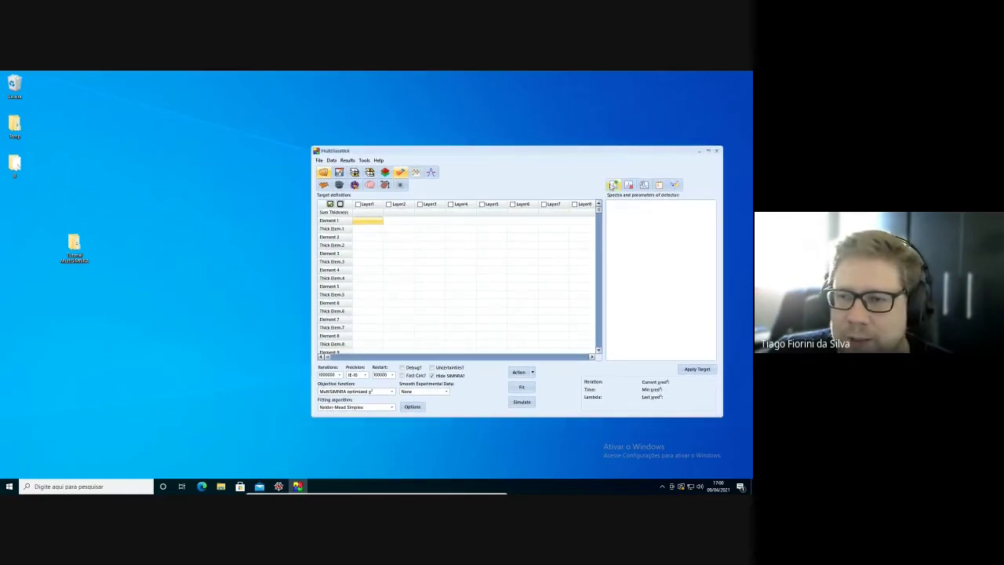
- Include the .nra spectra R041629M.nra and R041629P.nra from the dados_lamfi folder of Amostra 2
click(614, 186)
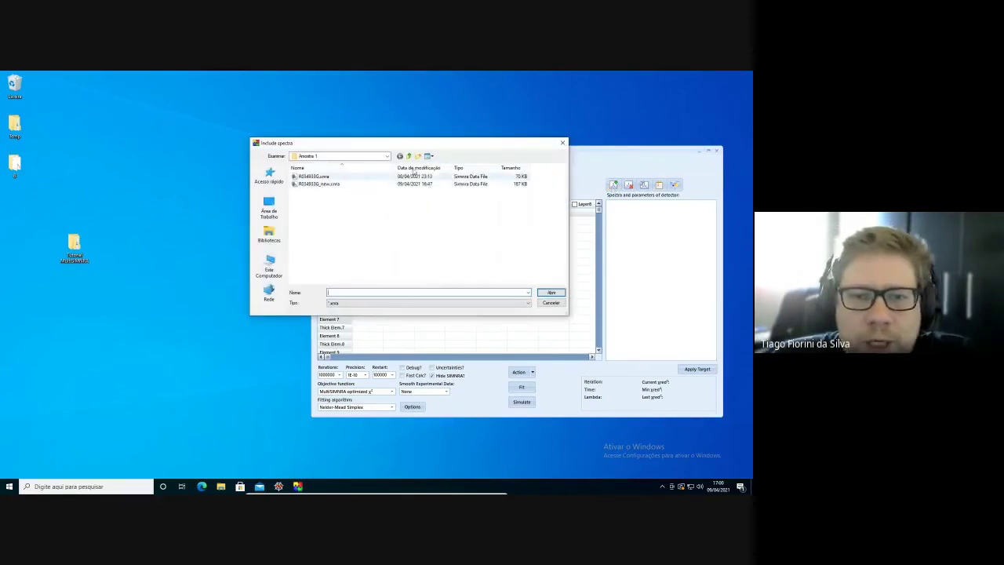
click(408, 156)
double_click(318, 183)
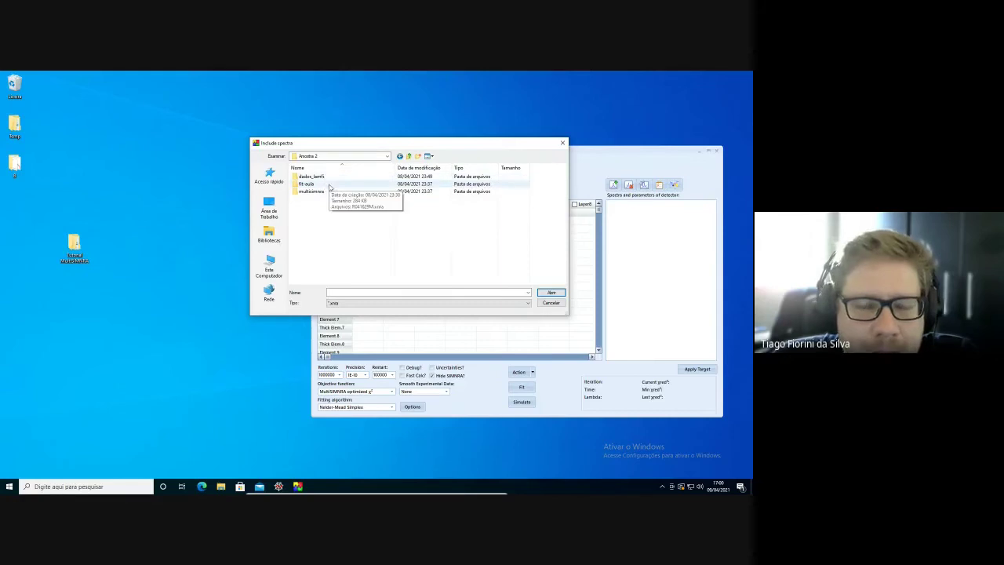
click(322, 179)
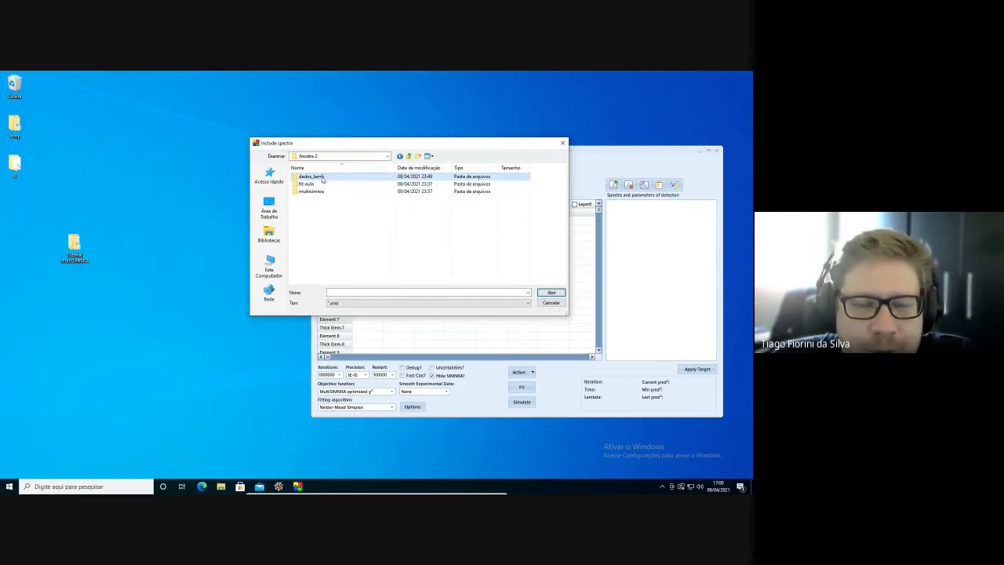
double_click(319, 179)
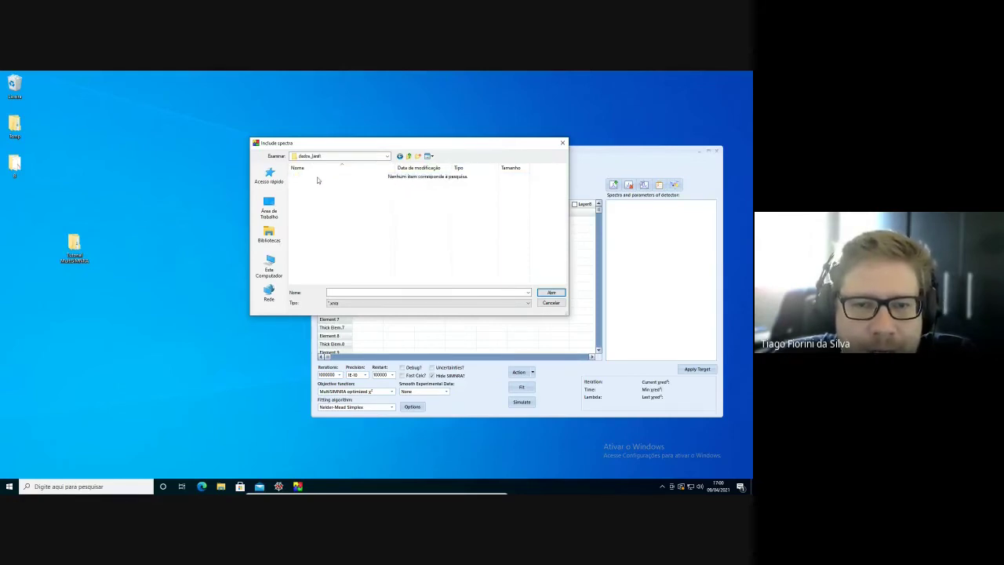
click(350, 304)
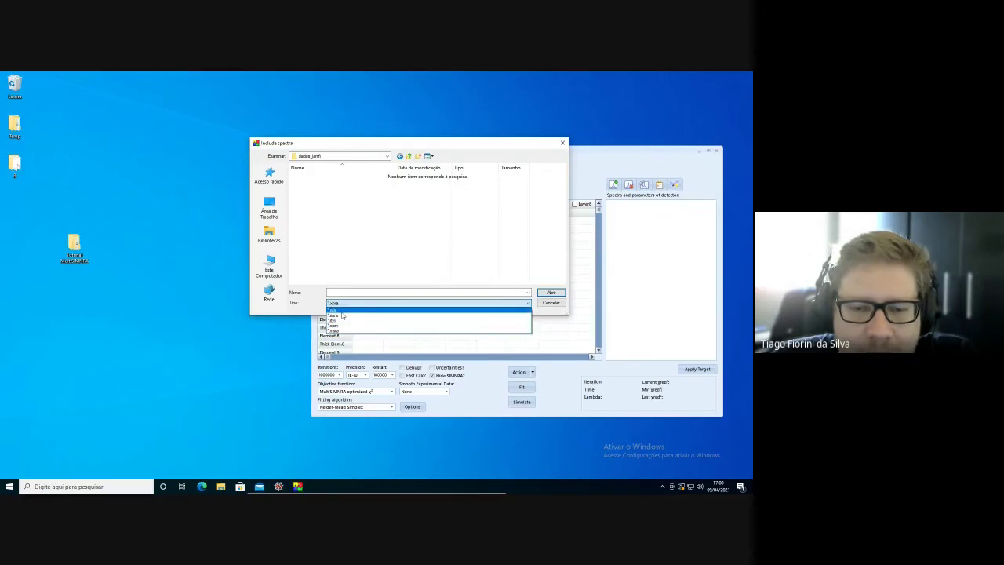
click(342, 311)
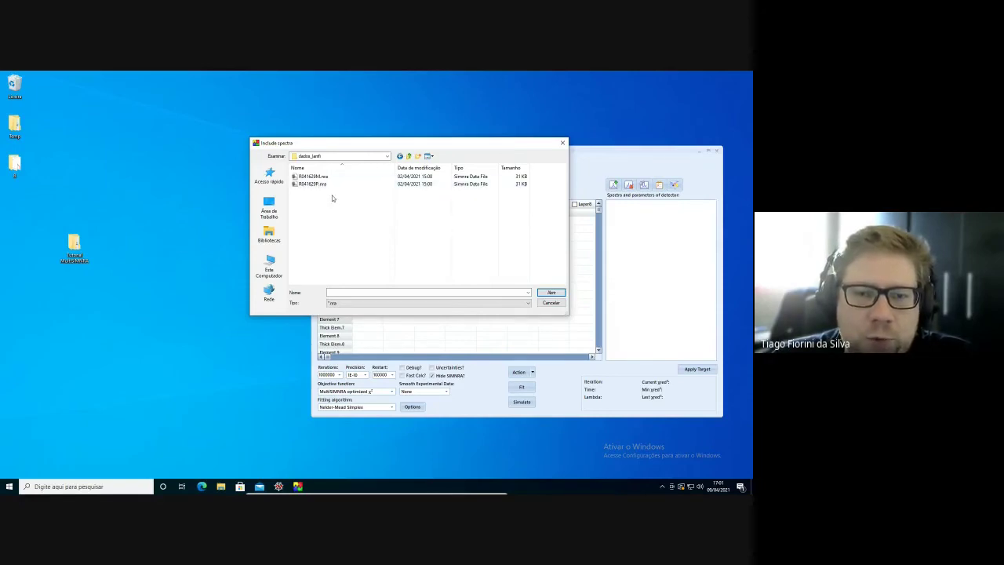
drag(338, 200, 316, 182)
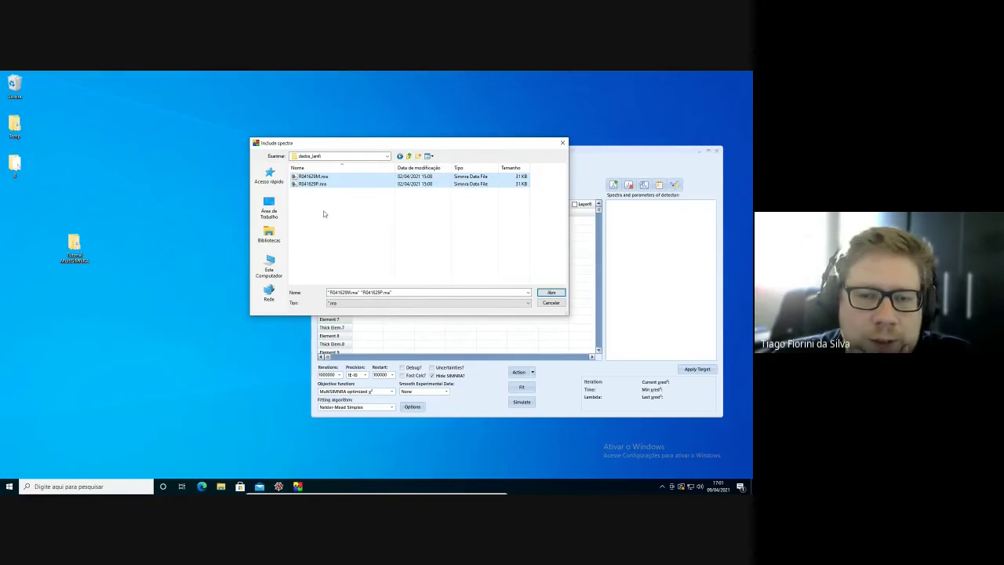
click(552, 293)
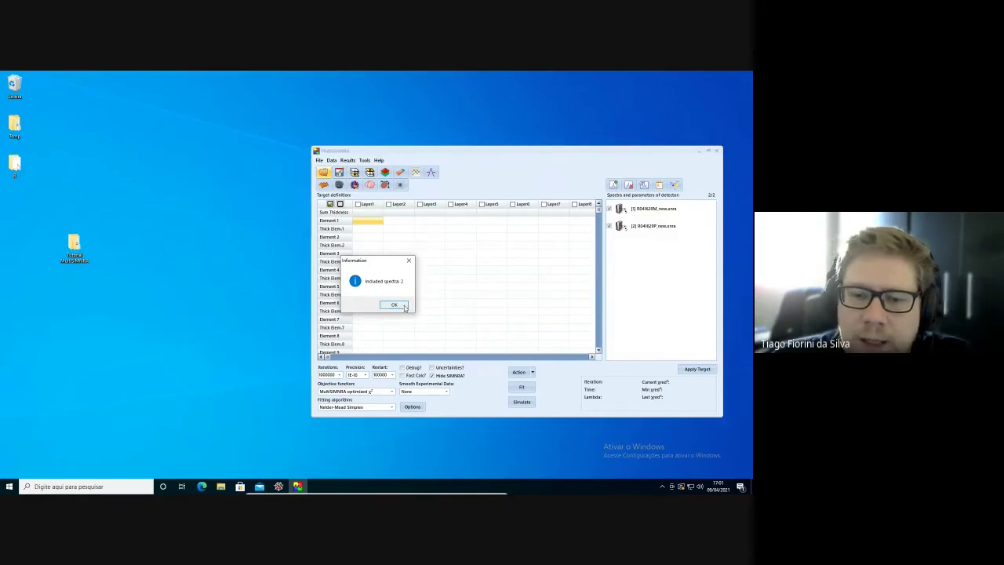
click(395, 305)
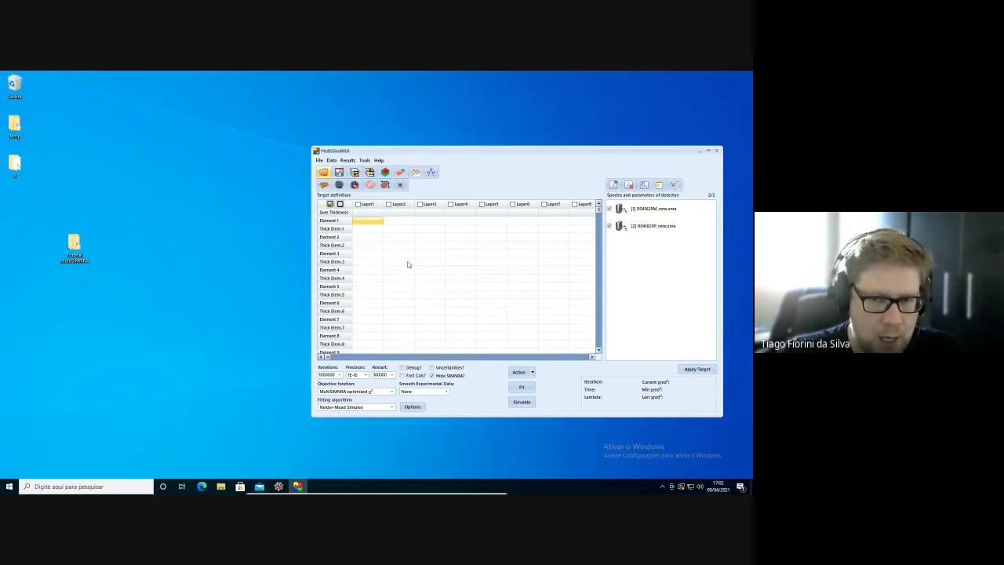
- Define the first two elements of Layer1 as O with thickness 100 and Al with thickness 300
text(O)
key(Return)
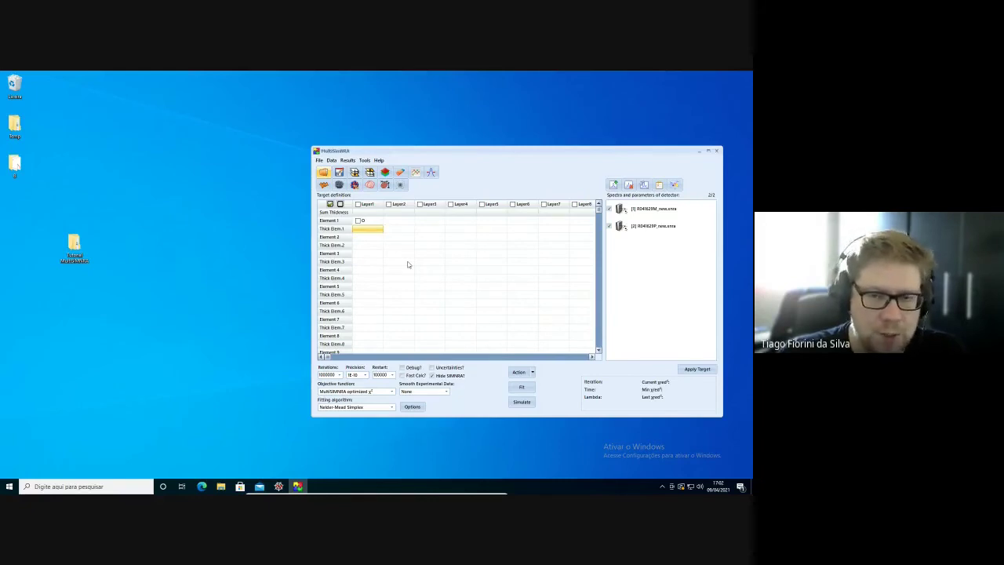
text(100)
key(Return)
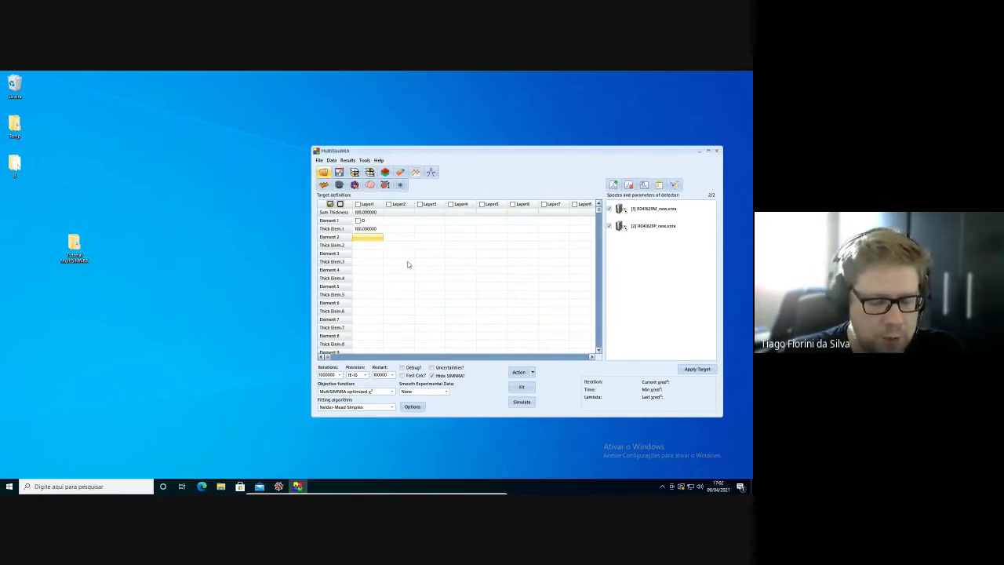
text(Al)
key(Return)
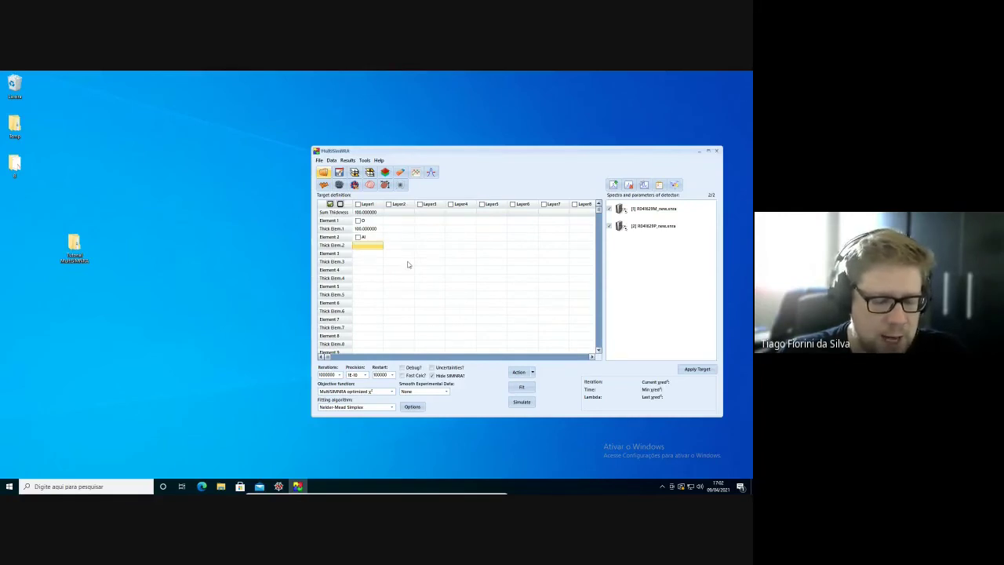
text(300)
key(Return)
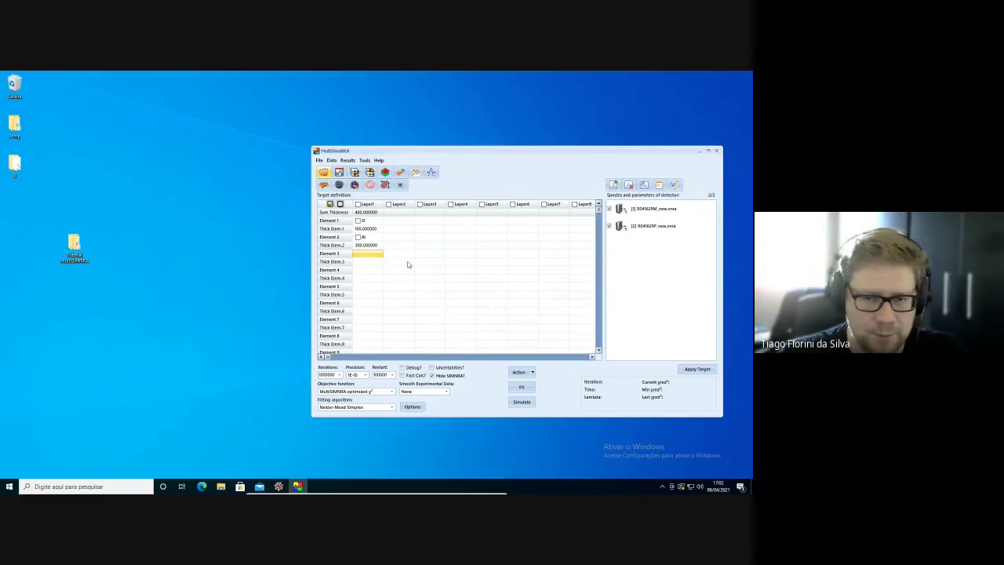
- Add Ti with thickness 200 and Ta with thickness 100 as the third and fourth elements of Layer1
text(Ti)
key(Return)
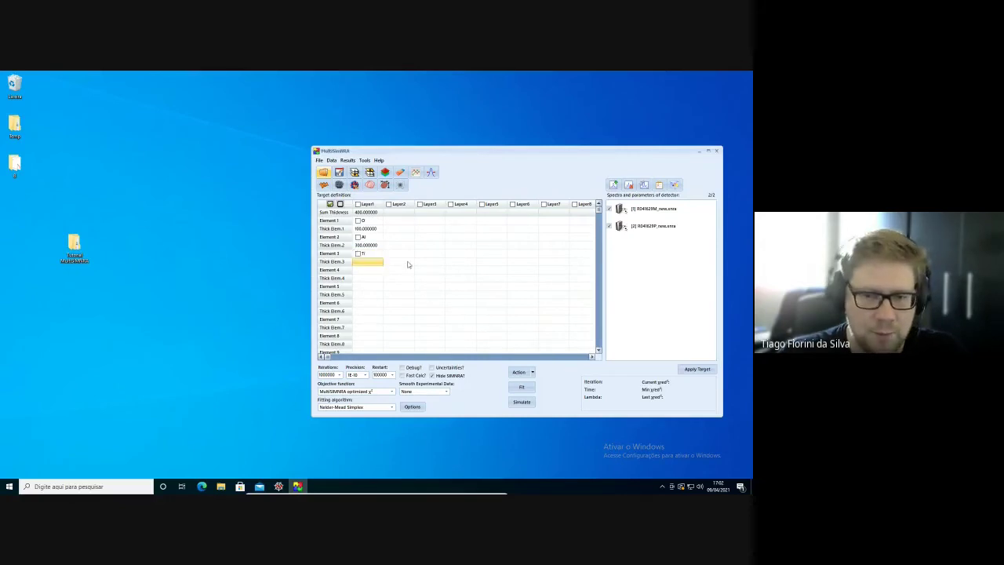
text(200)
key(Return)
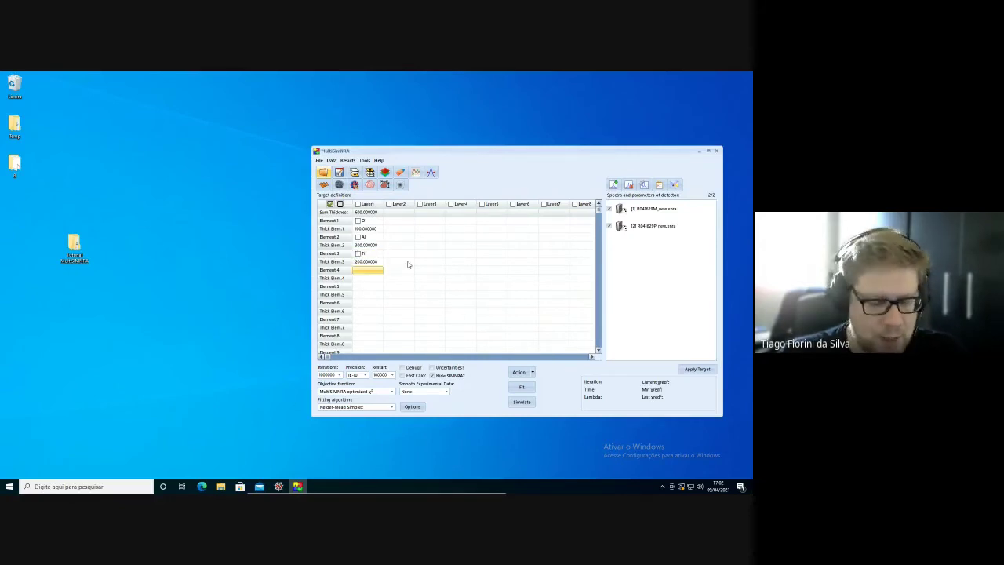
text(Ta)
key(Return)
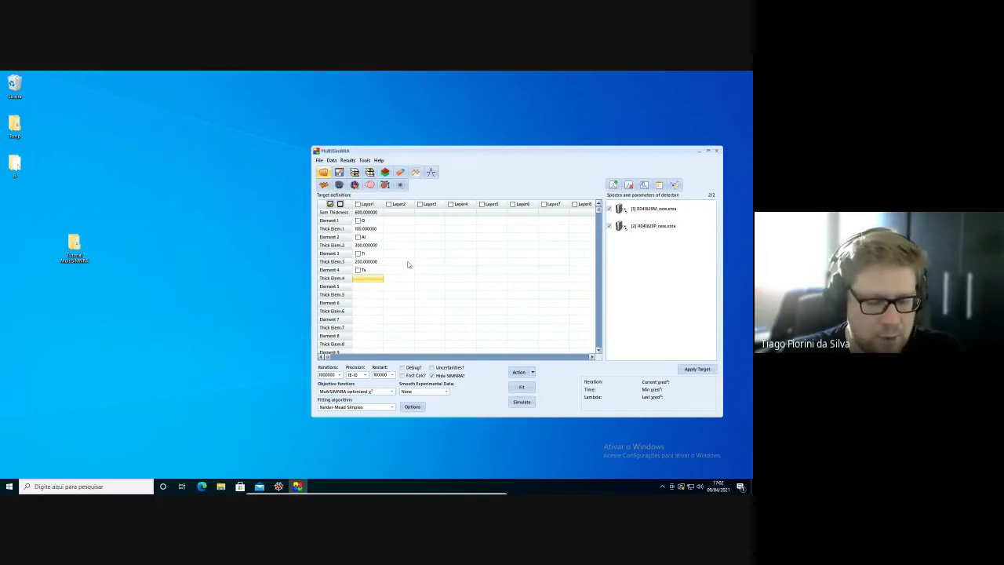
text(100)
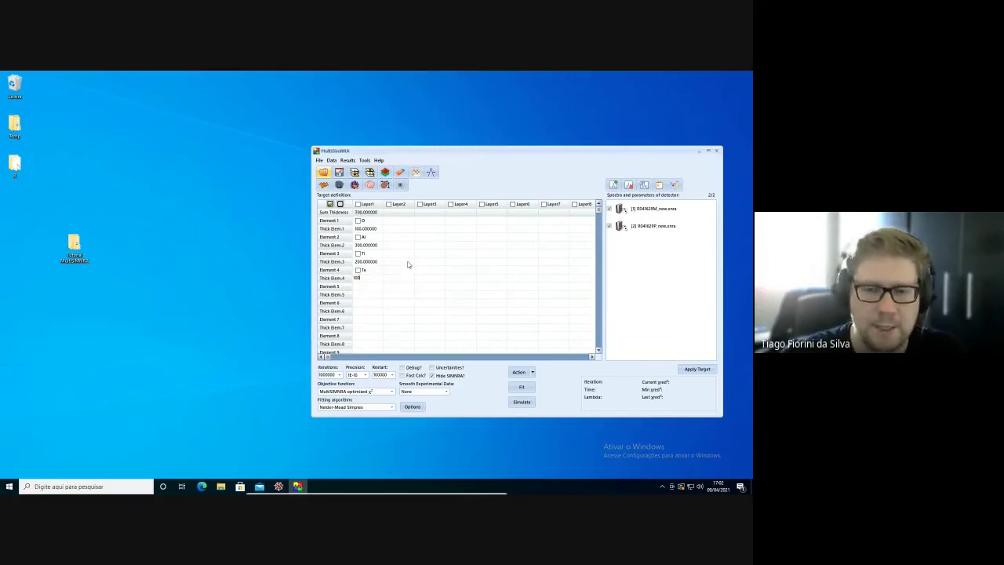
key(Return)
- Define Layer2 as a C substrate with a thickness of 1000000
key(Right)
key(Up)
key(Up)
key(Up)
key(Up)
key(Up)
key(Up)
key(Up)
key(Up)
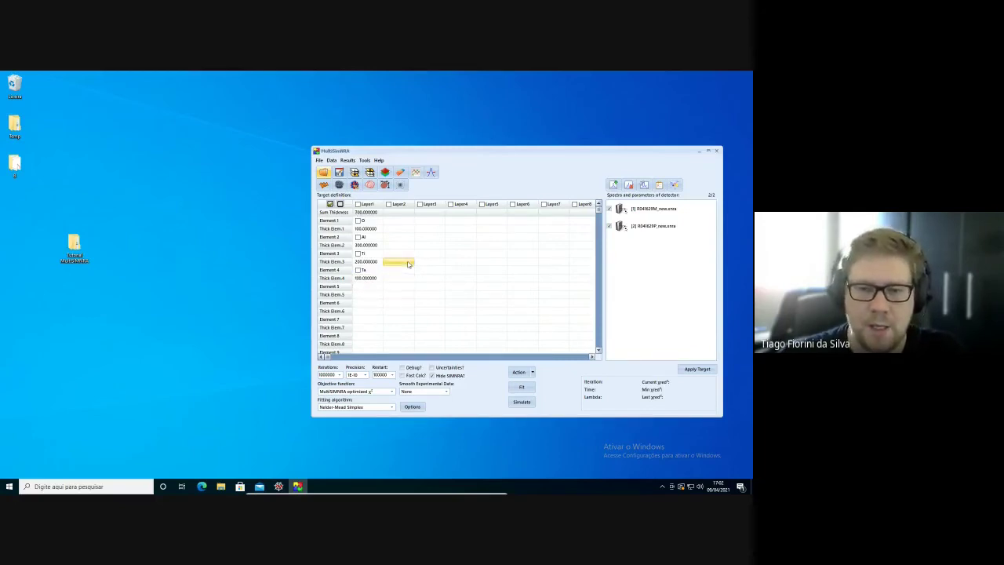
text(O)
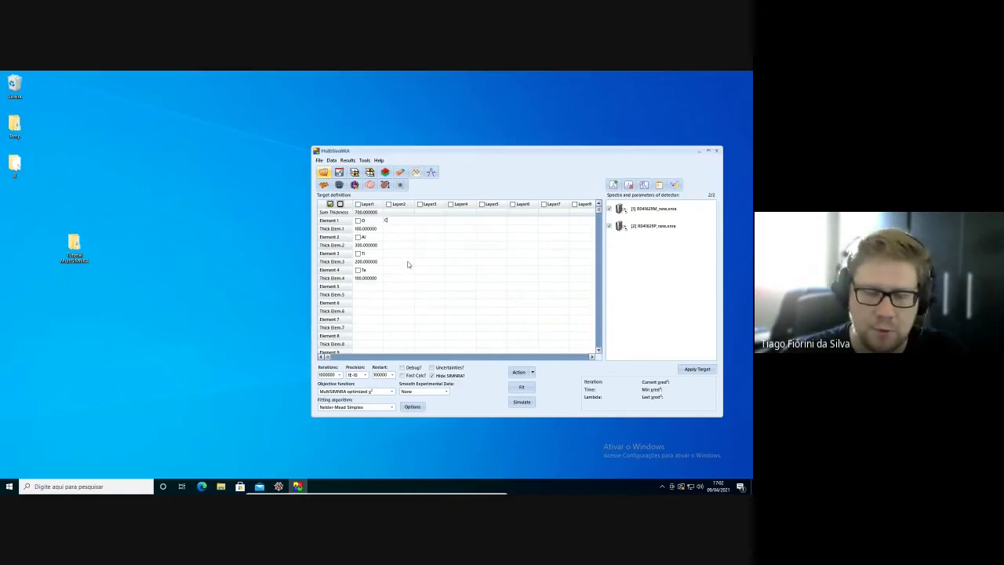
key(Return)
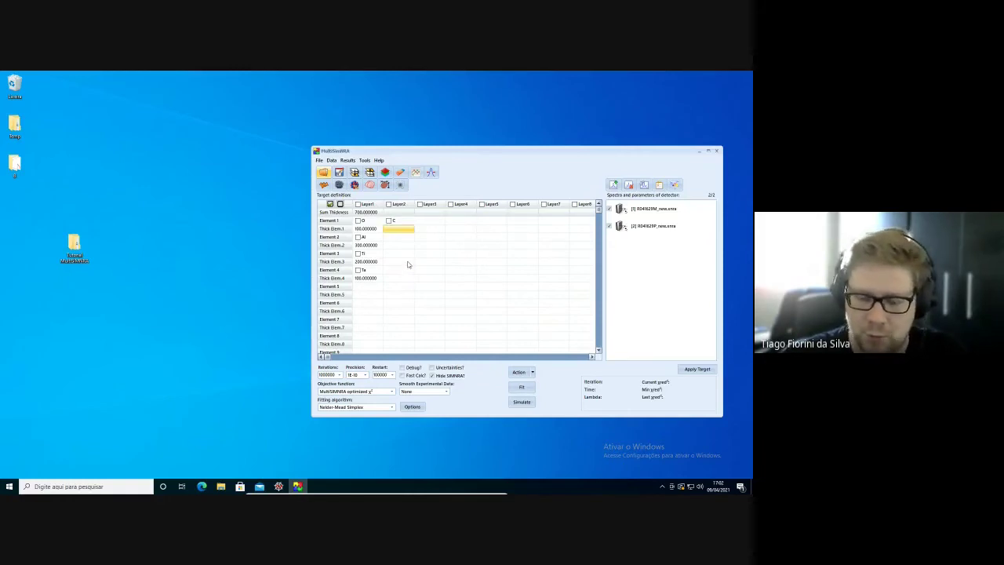
text(1000)
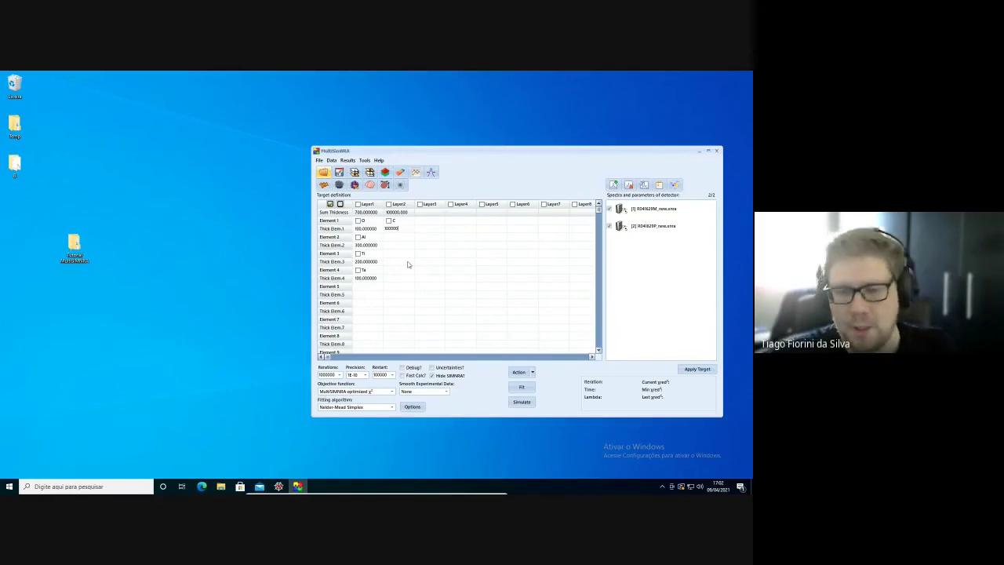
text(00)
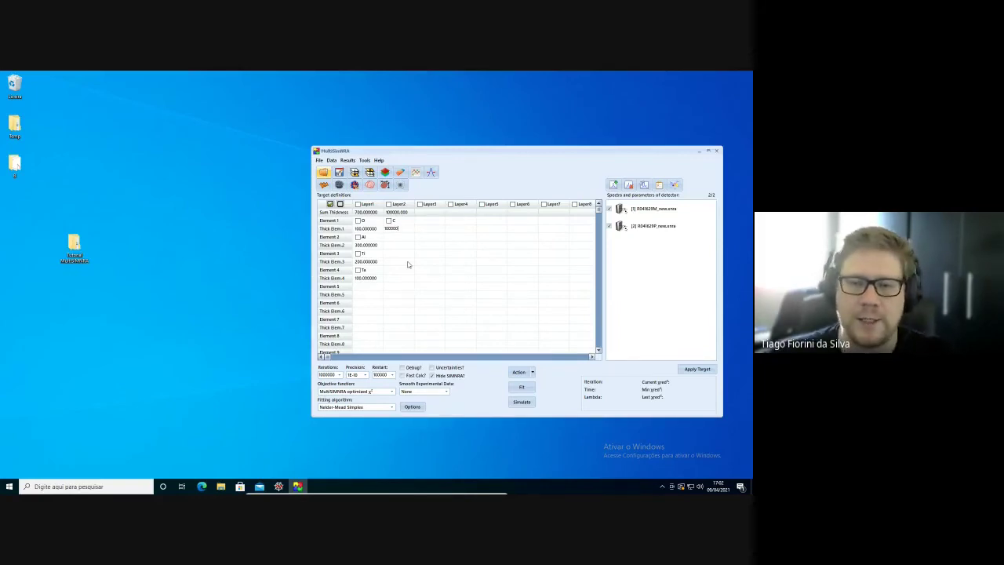
text(0)
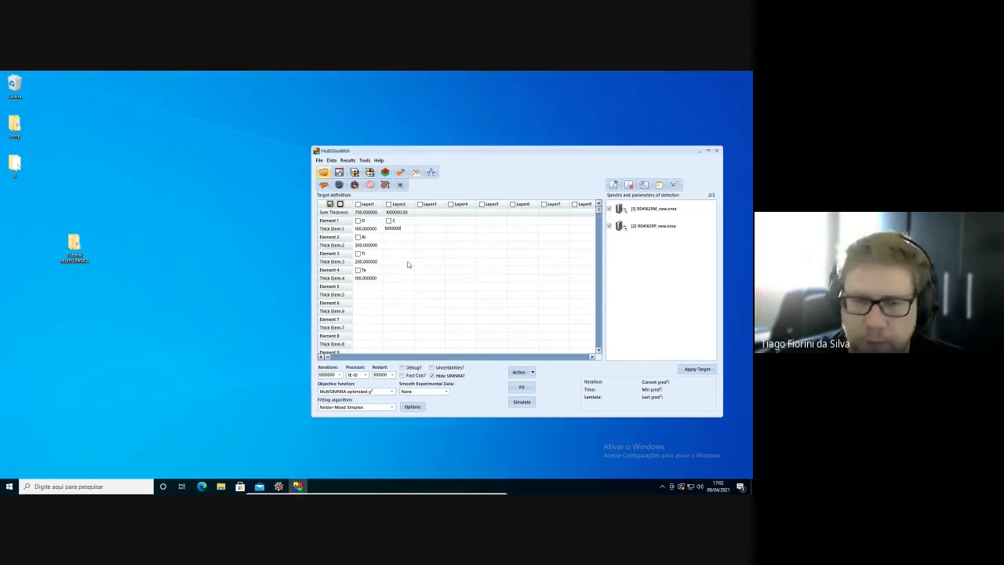
key(Return)
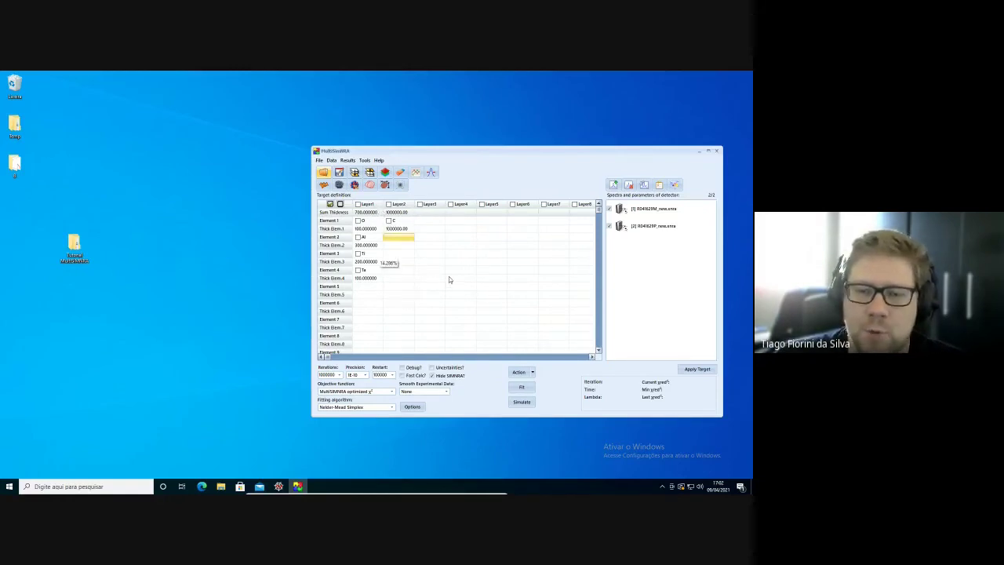
- Apply the target definition to the spectra and apply SigmaCalc cross-sections for all
click(692, 370)
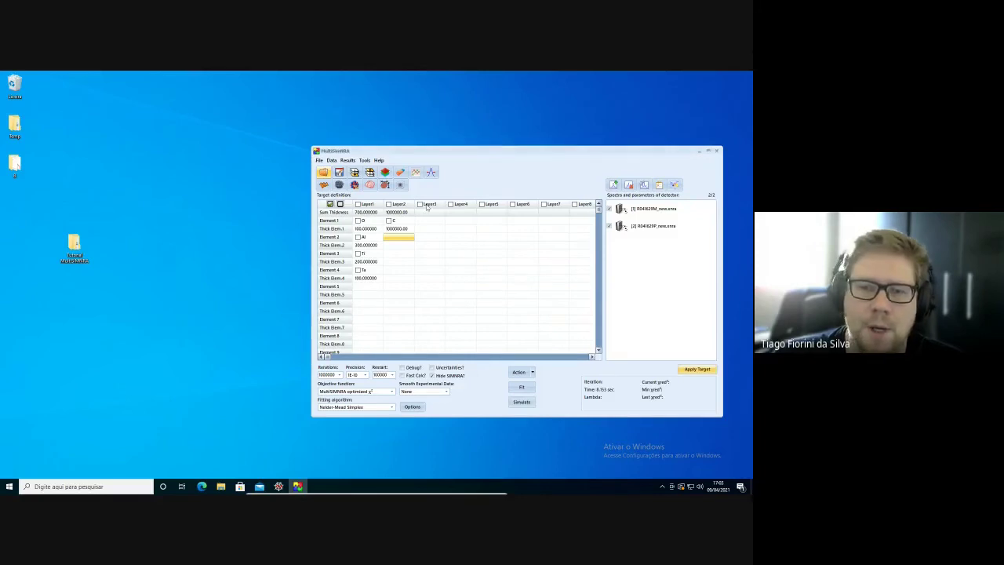
click(365, 161)
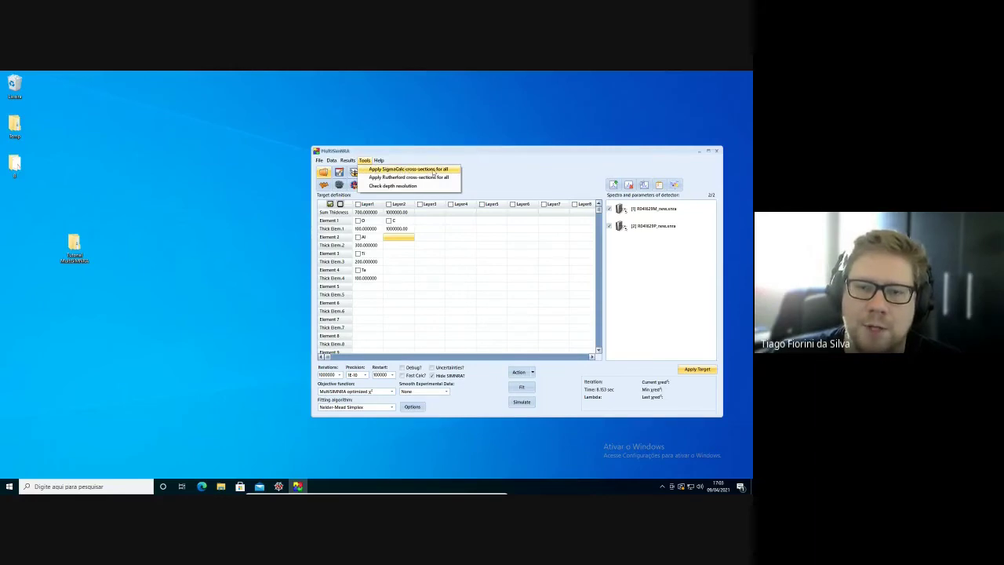
click(434, 171)
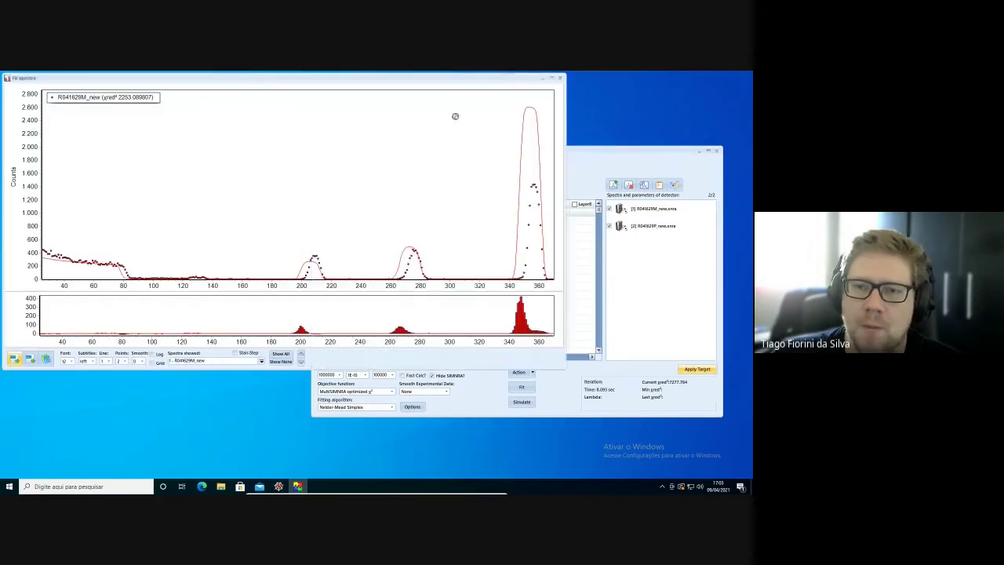
- Narrow the Fit spectra and MultiSIMNRA windows and arrange them side by side without overlap
drag(564, 191, 322, 191)
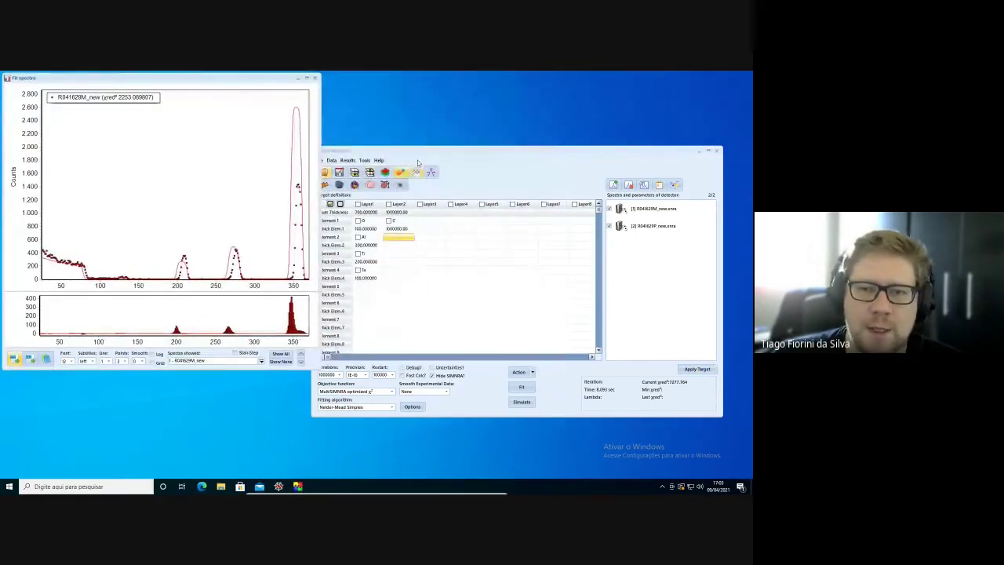
drag(420, 153, 435, 162)
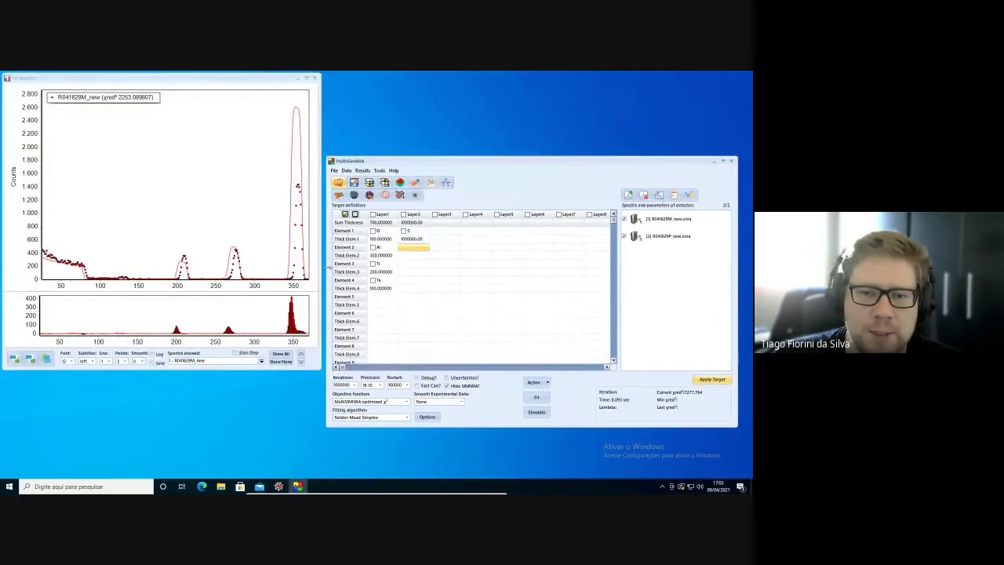
drag(328, 267, 384, 240)
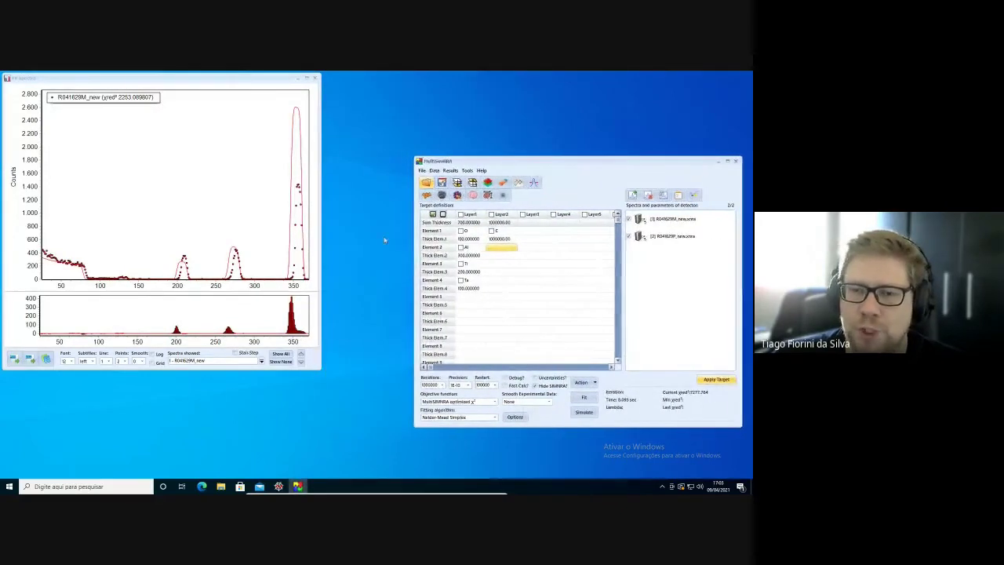
mouse_move(220, 80)
mouse_down()
mouse_move(255, 101)
mouse_move(218, 76)
mouse_up()
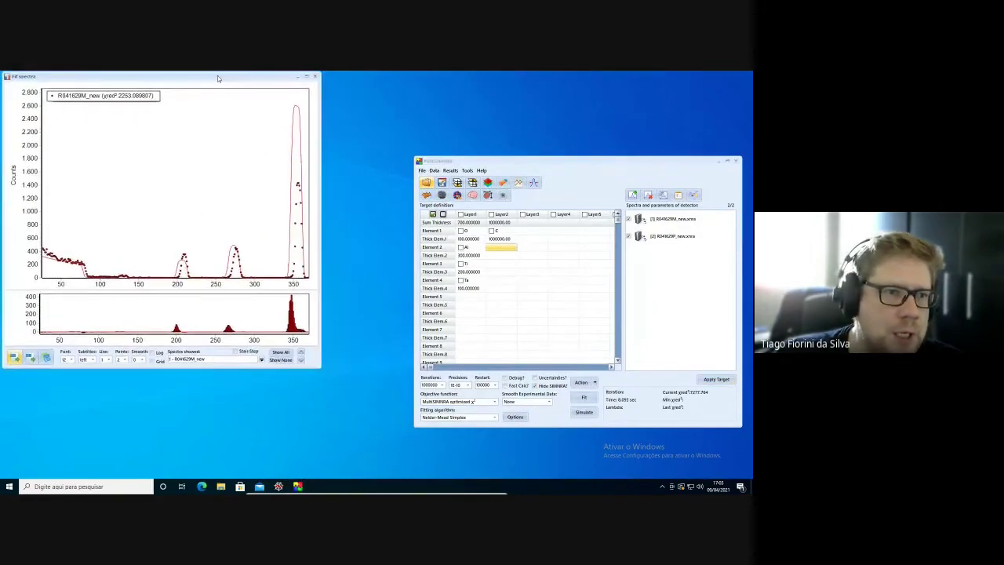
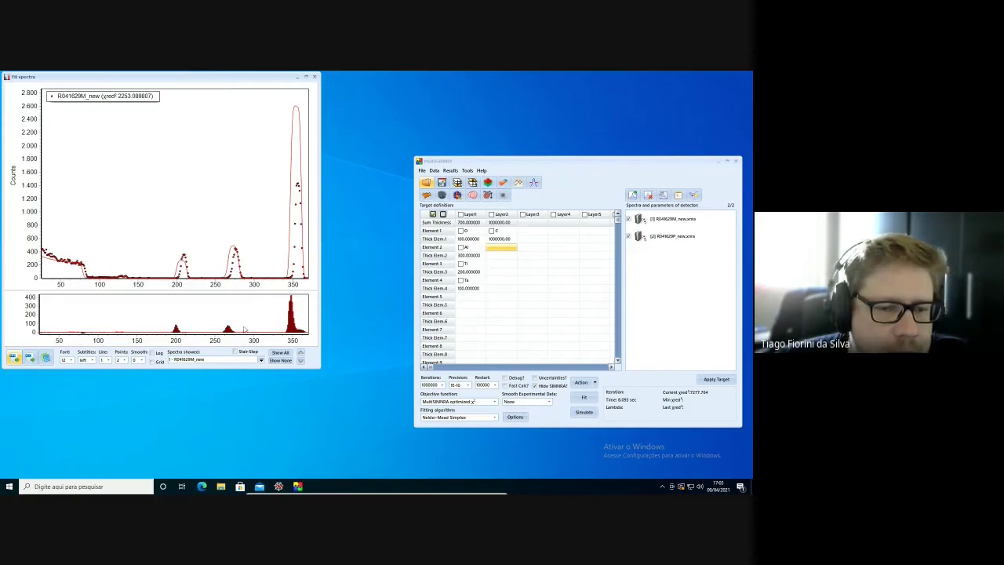
- Set the fit plot to a logarithmic scale in a wider window and show both spectra together
click(153, 353)
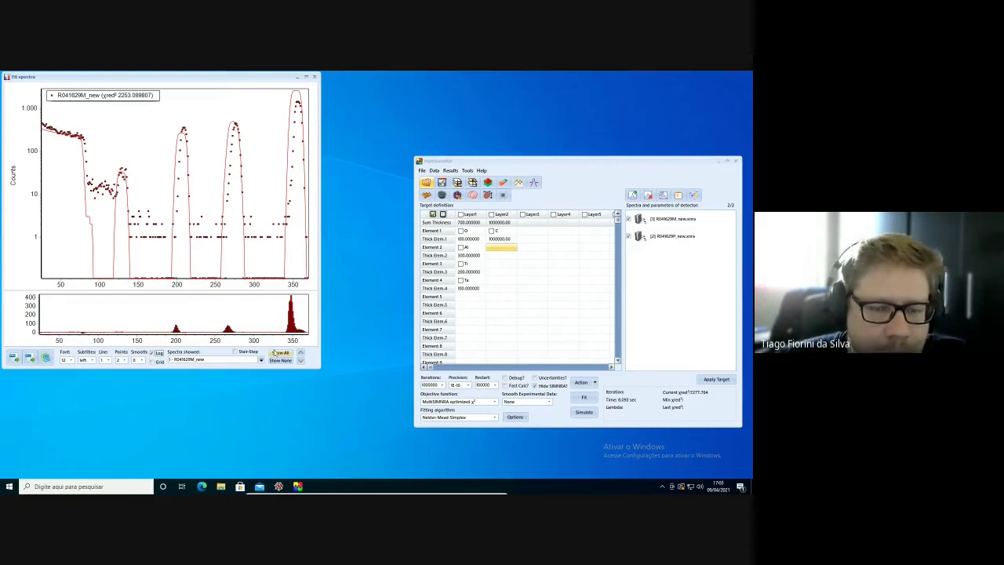
drag(320, 273, 363, 276)
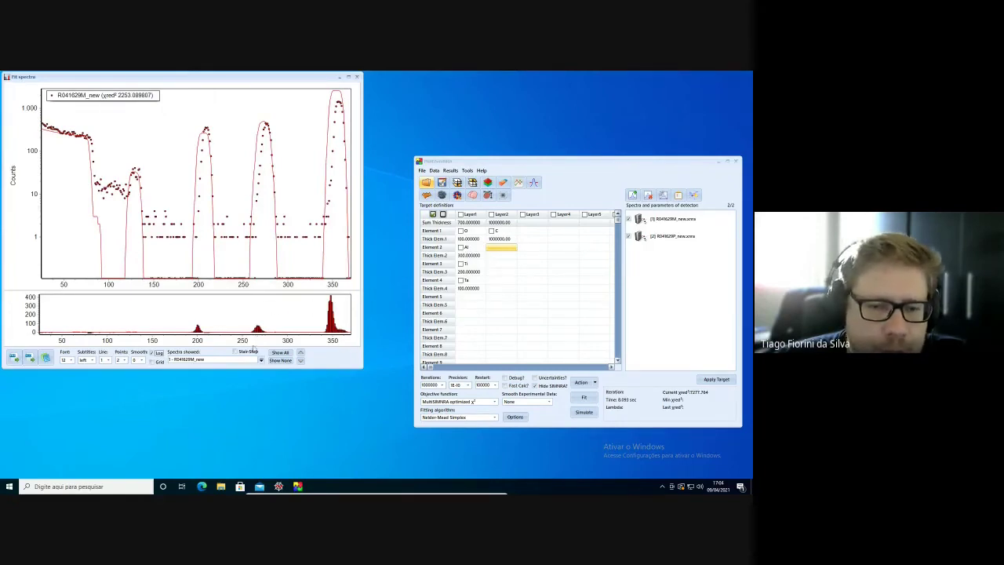
click(261, 361)
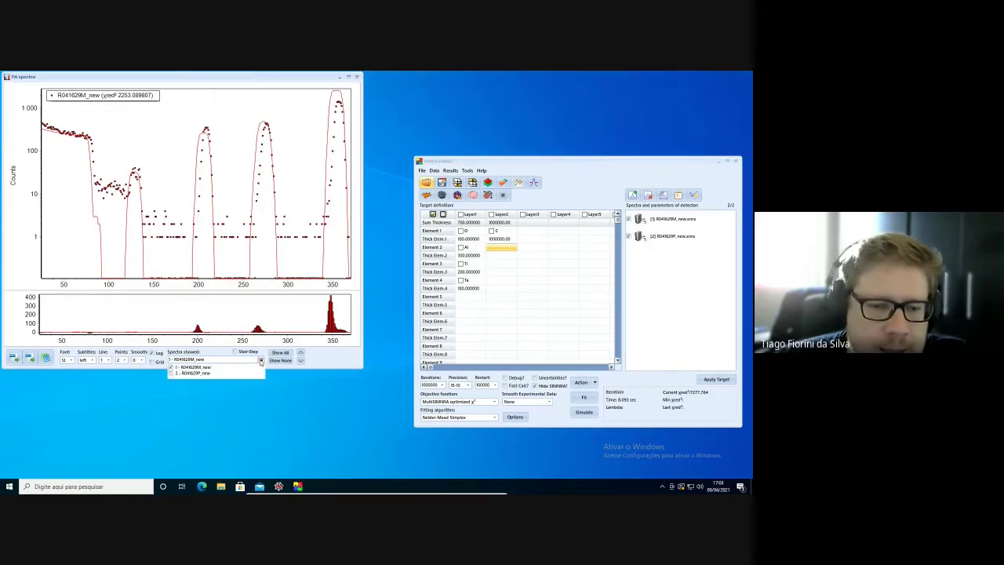
click(171, 374)
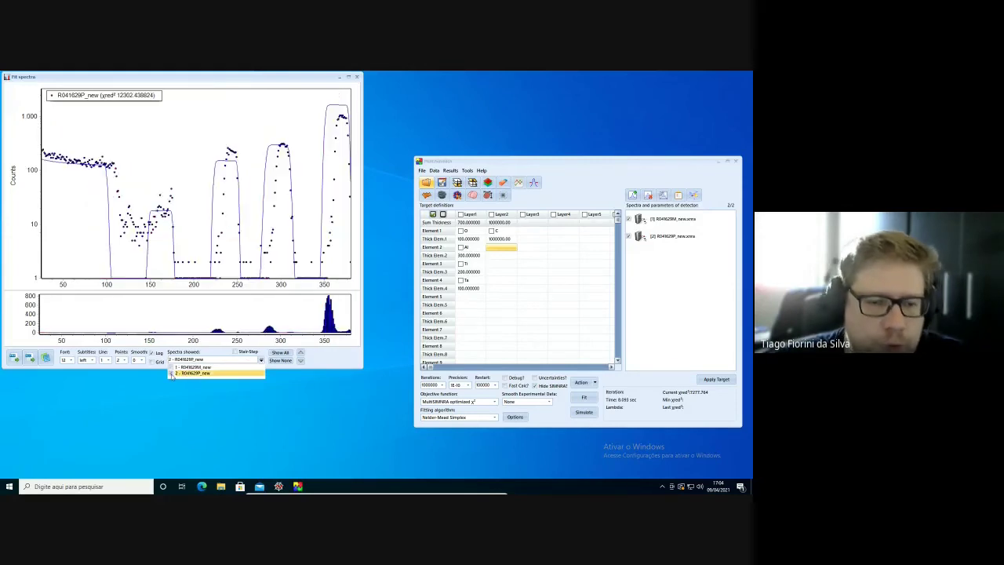
click(281, 353)
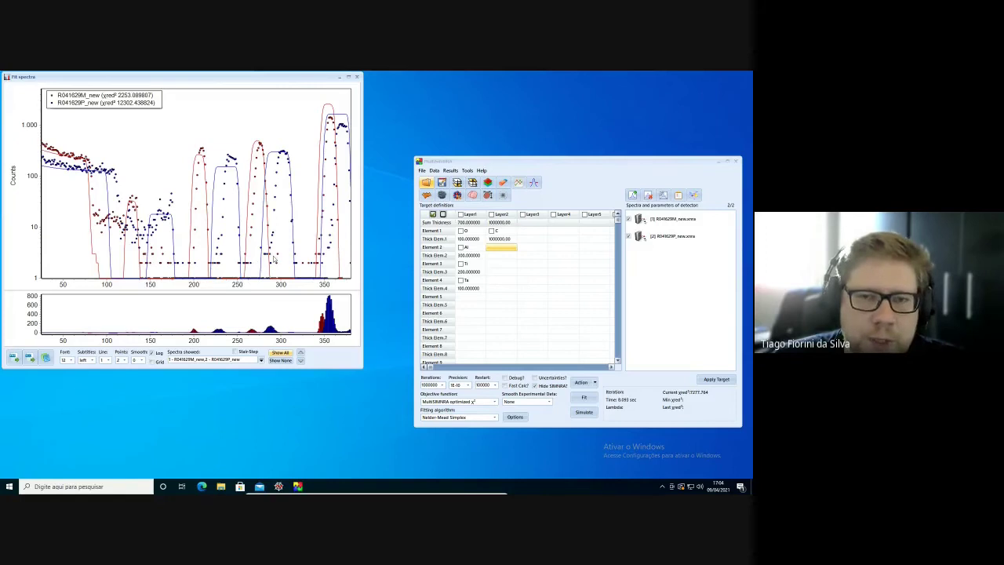
- Alternate the fit plot between R041629M_new and R041629P_new to compare each spectrum with its simulation
click(261, 360)
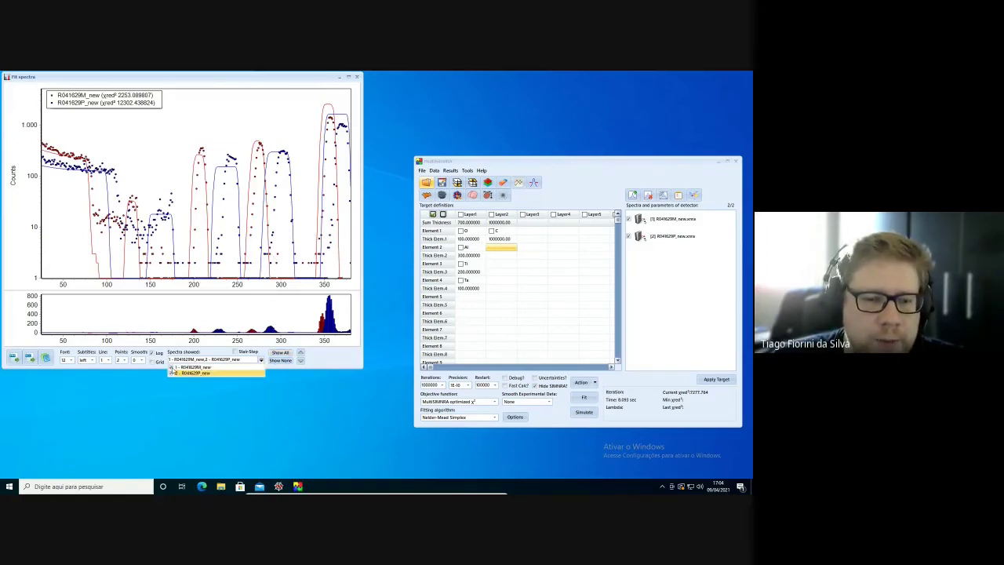
click(171, 371)
click(300, 356)
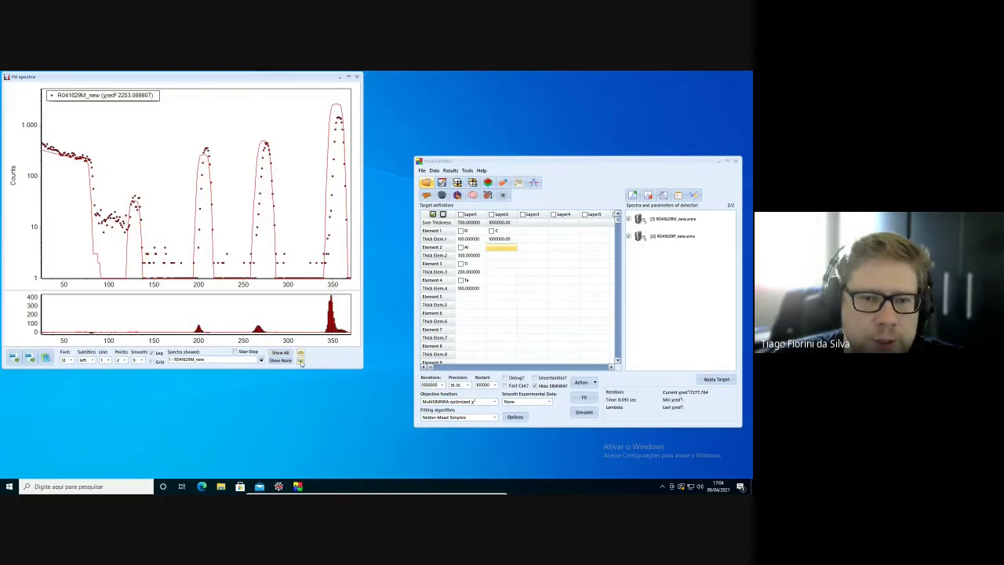
click(301, 362)
click(300, 355)
click(302, 362)
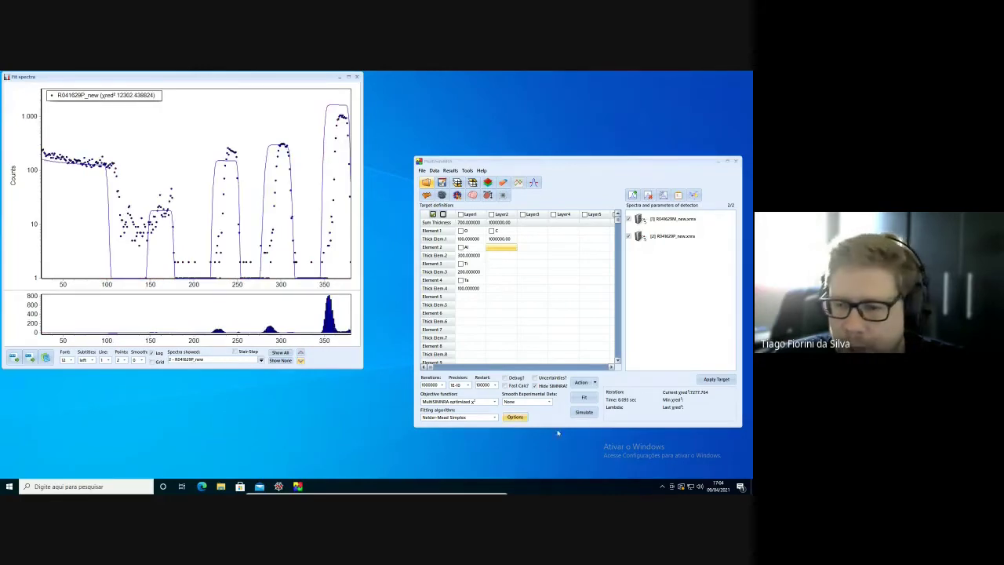
- Enable the simulation of element spectra in the program options and simulate the spectra again
click(515, 417)
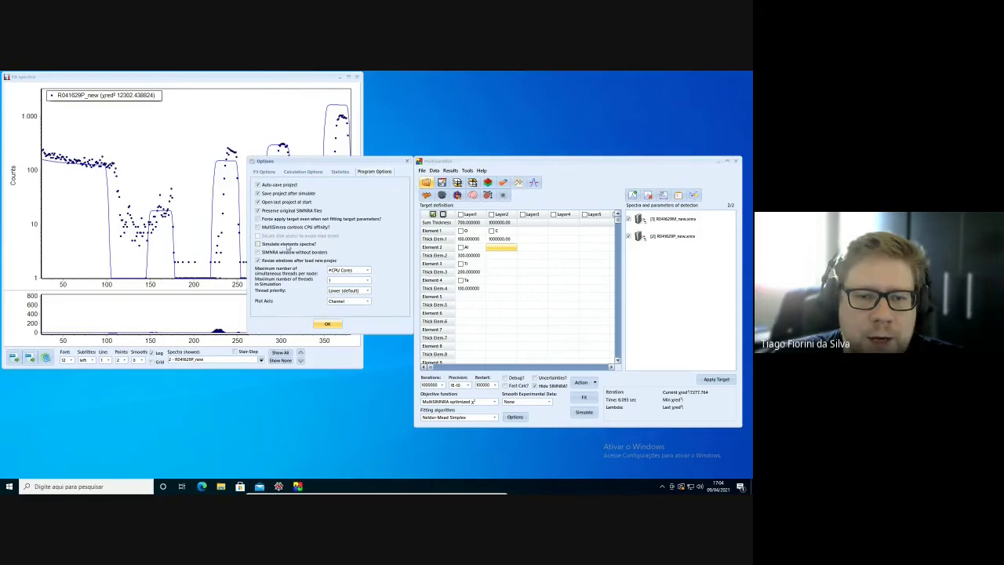
click(258, 244)
click(329, 325)
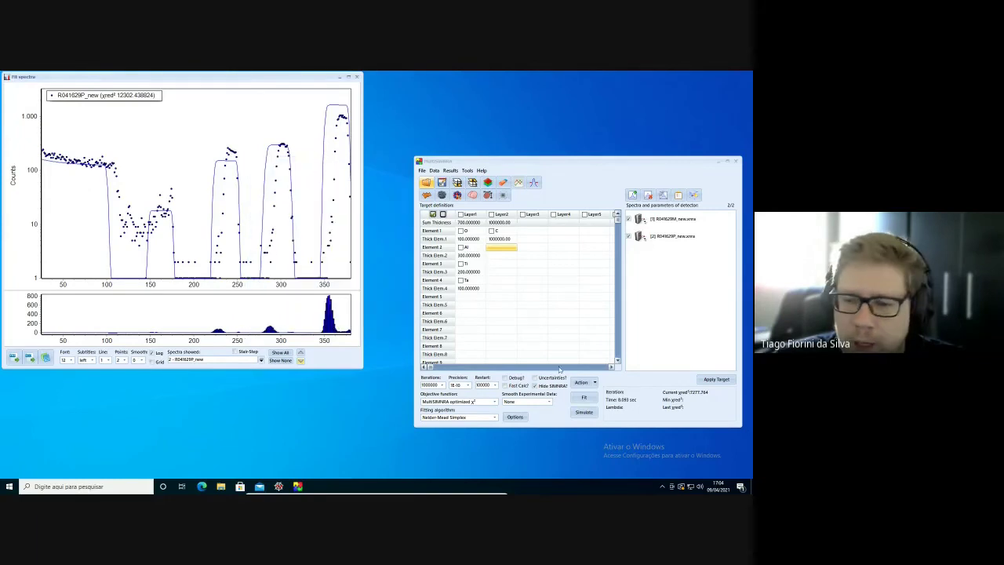
click(584, 412)
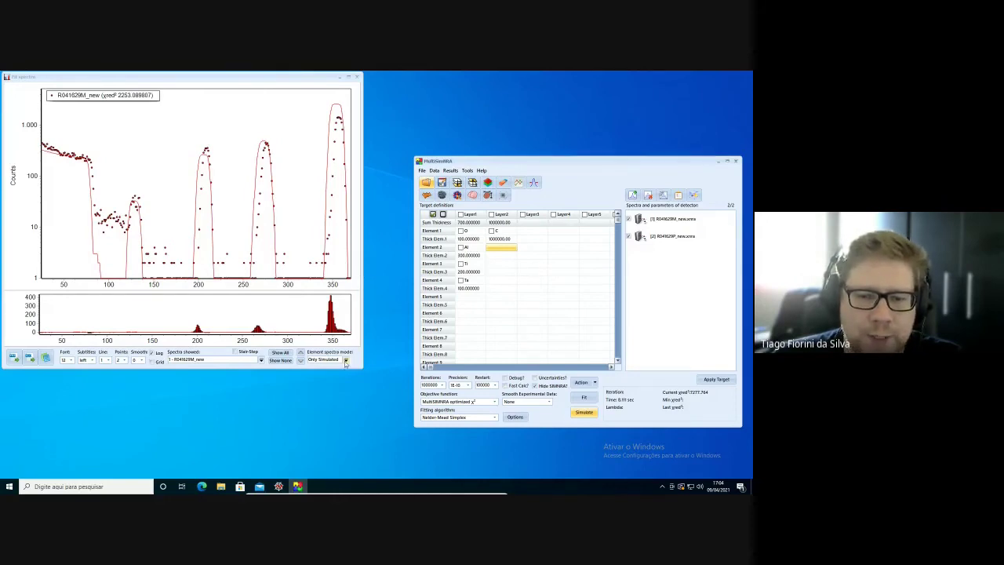
- Show only the simulated C contribution in the fit plot and set the line width to 3
click(345, 361)
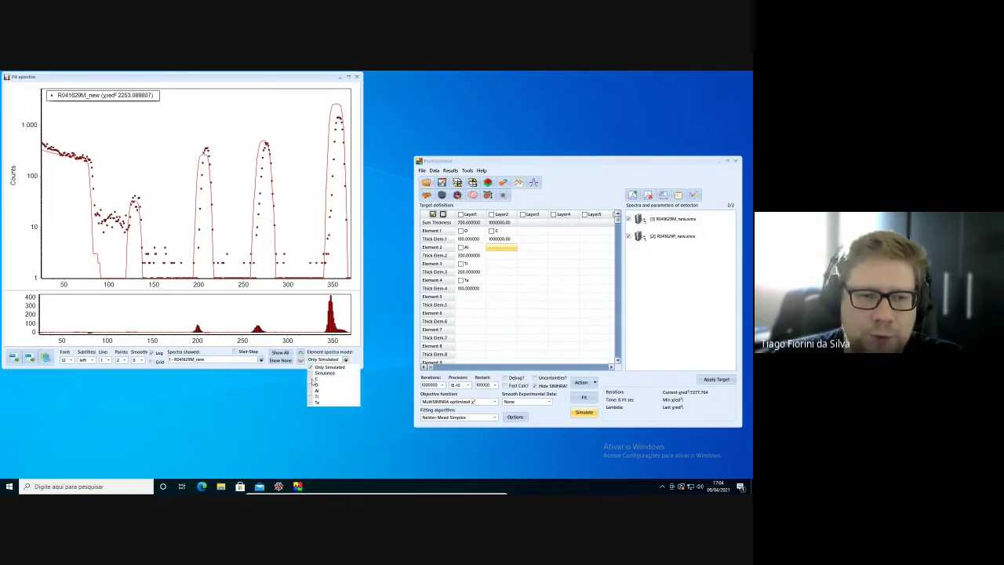
click(315, 380)
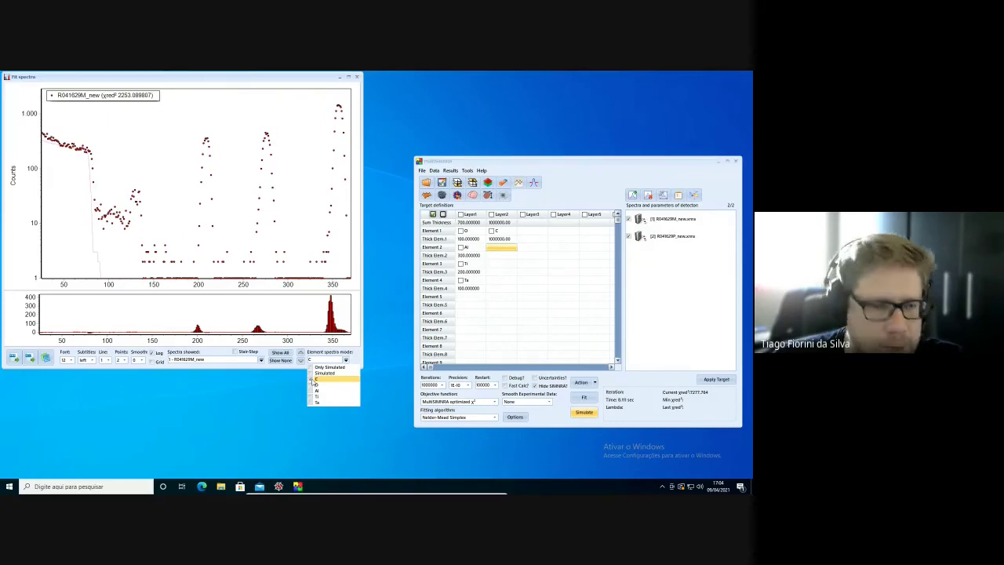
click(110, 360)
click(103, 381)
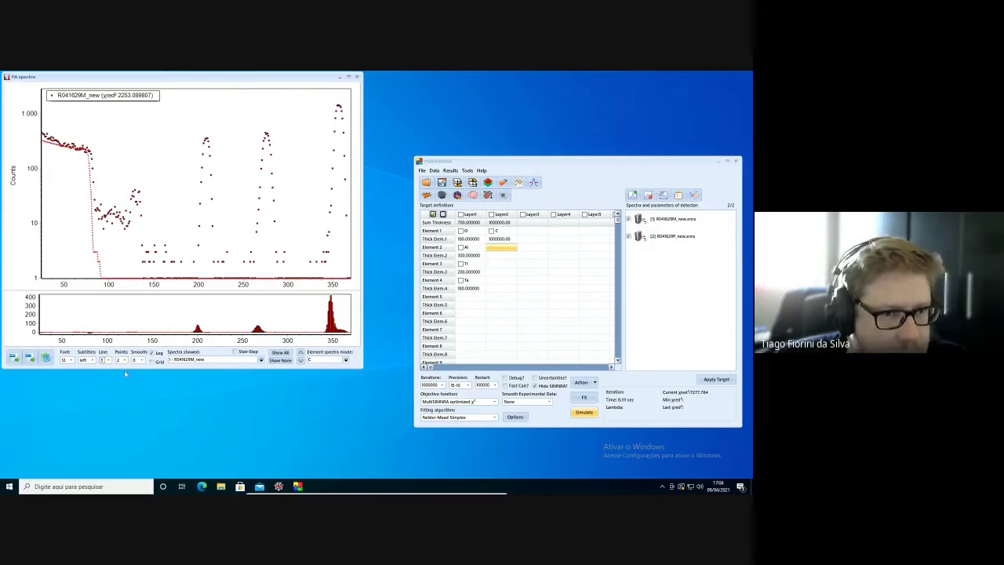
- Examine the Ta contribution in the fit plot, then restore the Only Simulated element spectra mode
click(346, 361)
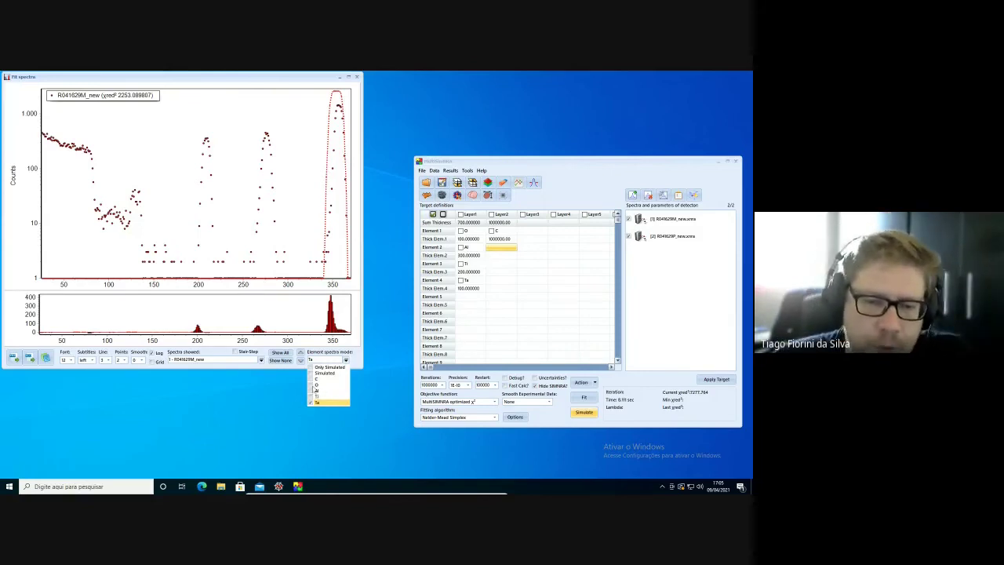
click(347, 361)
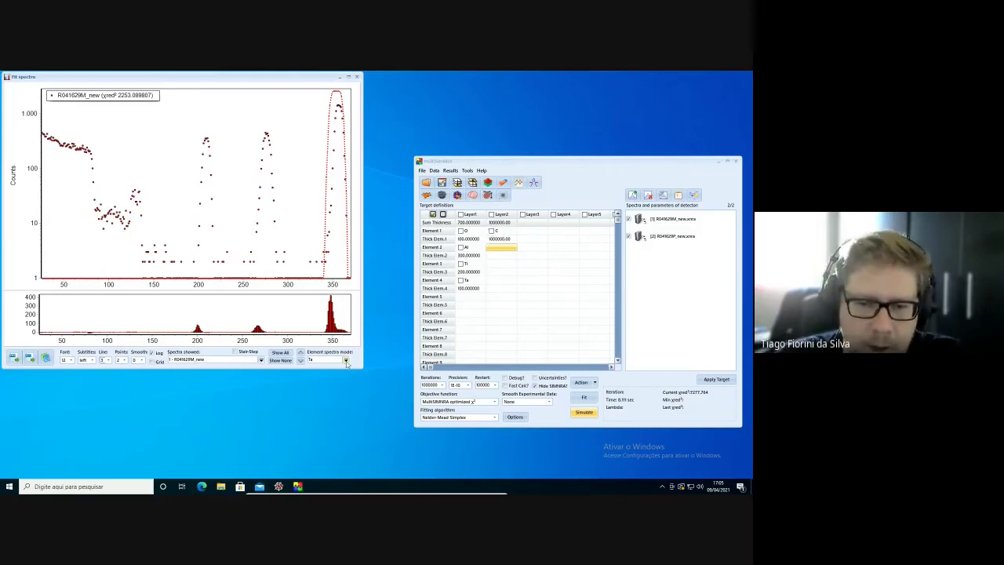
click(346, 360)
click(329, 367)
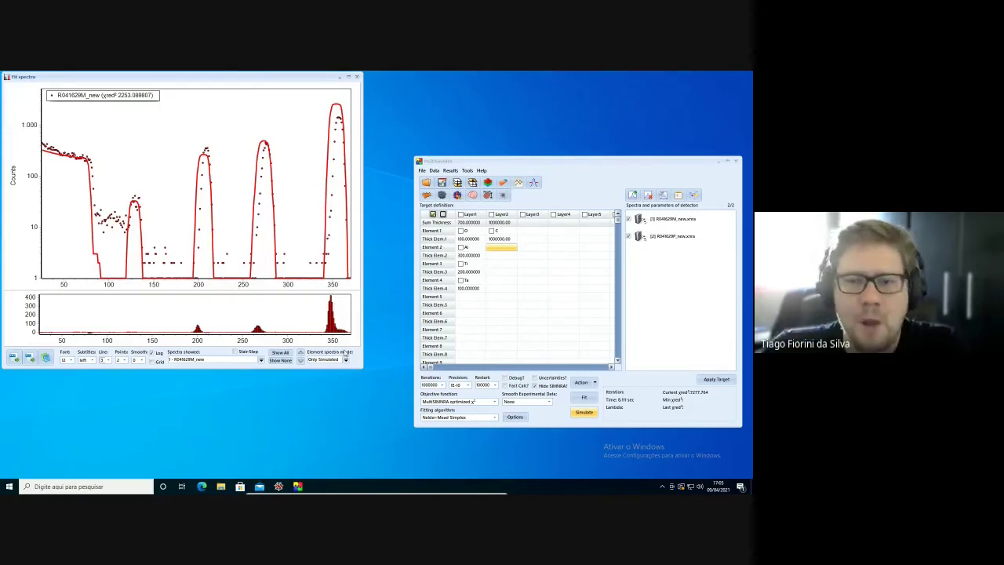
- Compare R041629P_new with its simulation, return to R041629M_new and enable the Stair-Step display
click(299, 361)
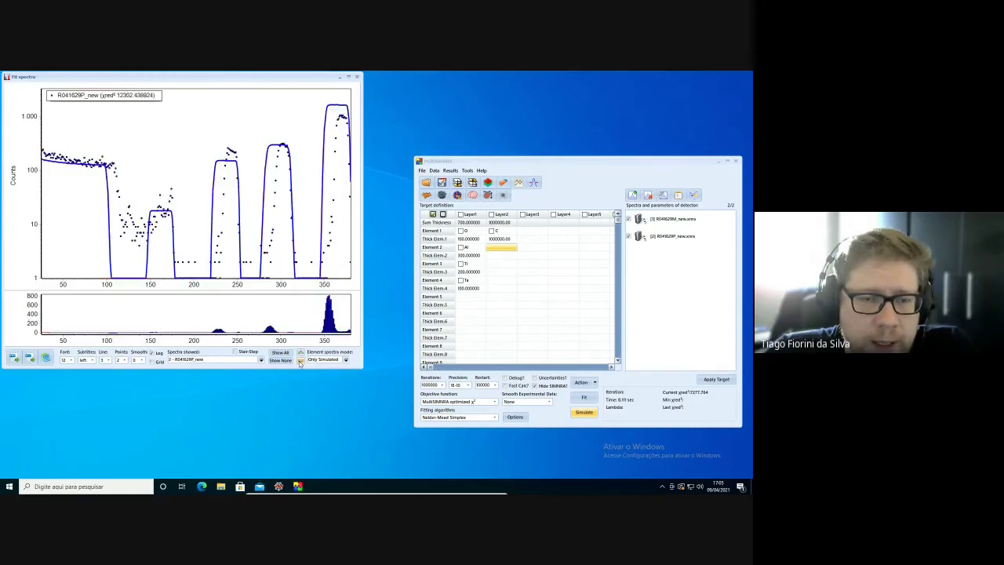
click(300, 355)
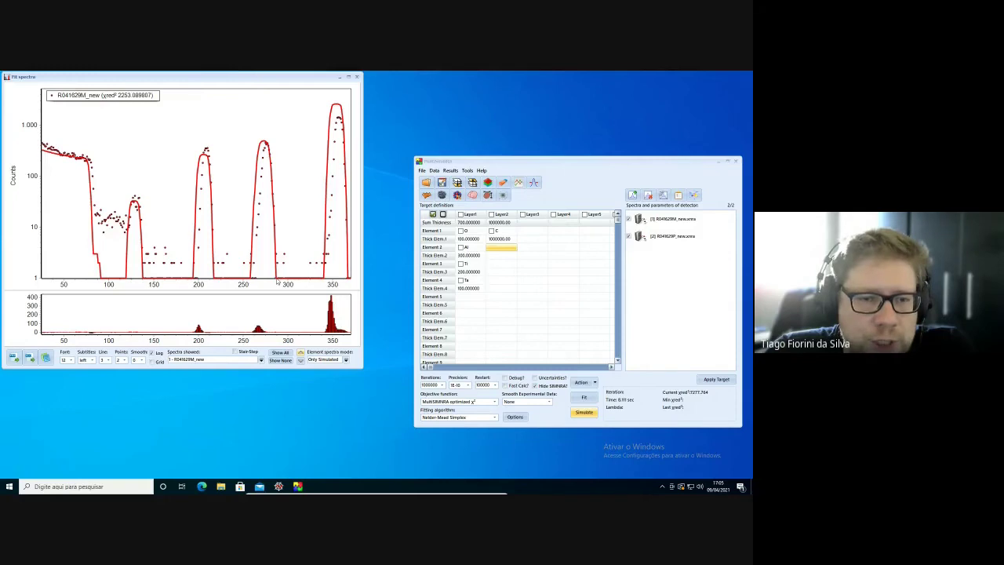
click(236, 352)
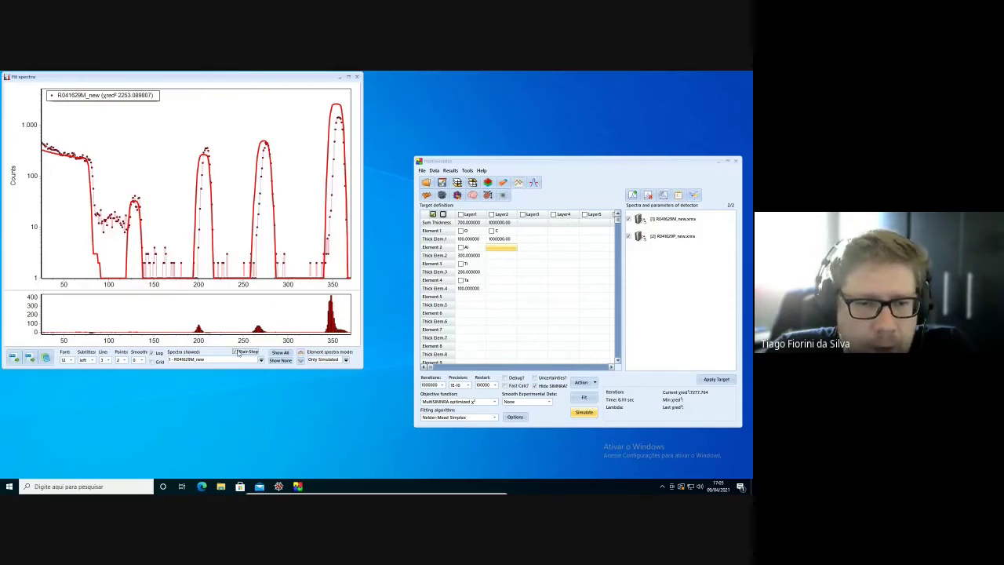
- Mark all elements of Layer1 as fit parameters and run a fit limited to 50 iterations
click(461, 214)
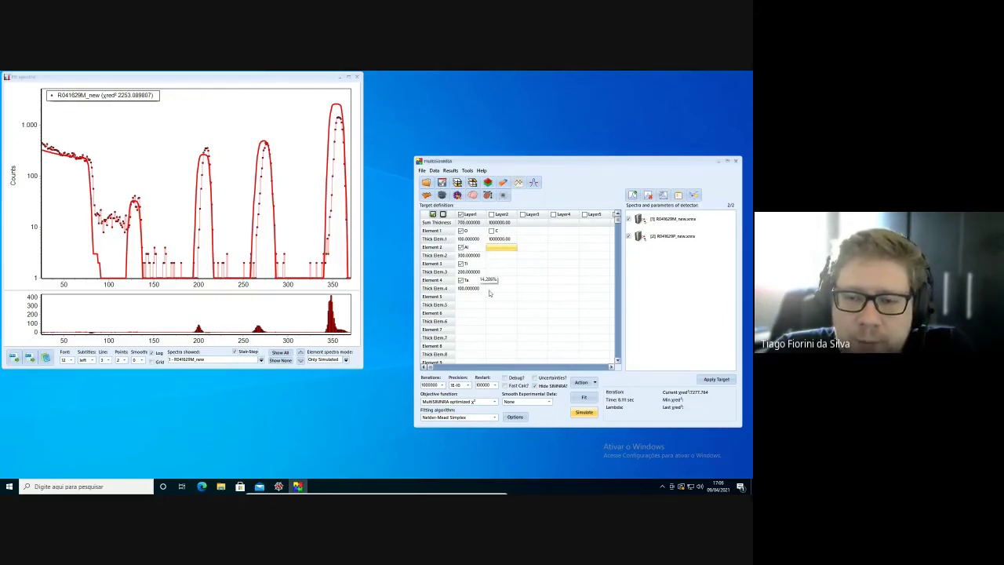
click(442, 385)
click(432, 393)
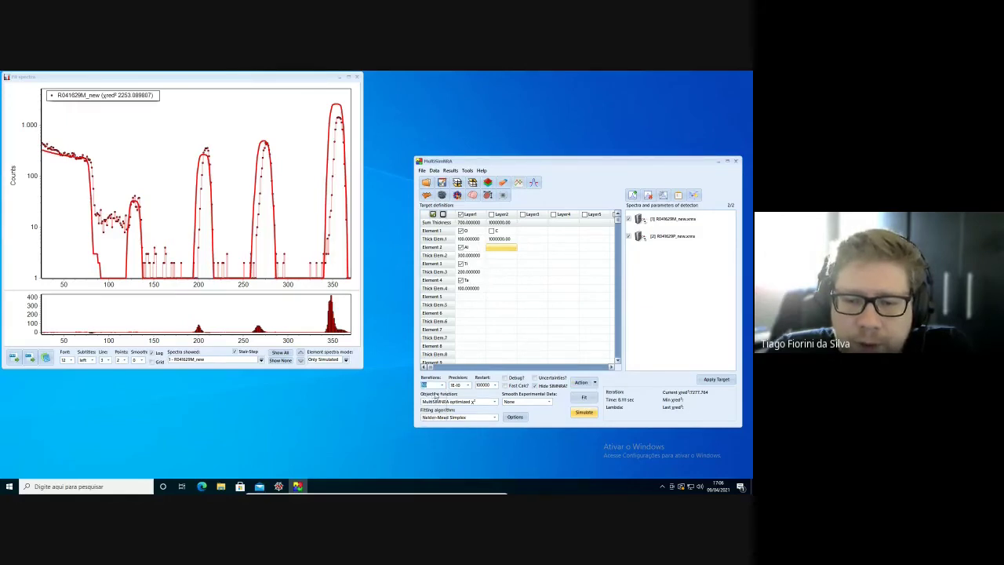
click(584, 397)
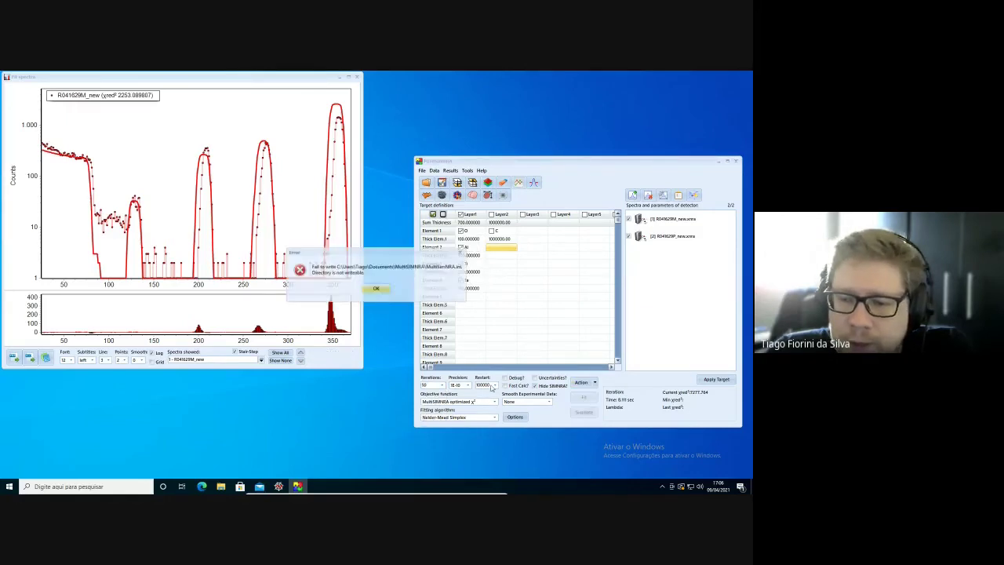
click(377, 289)
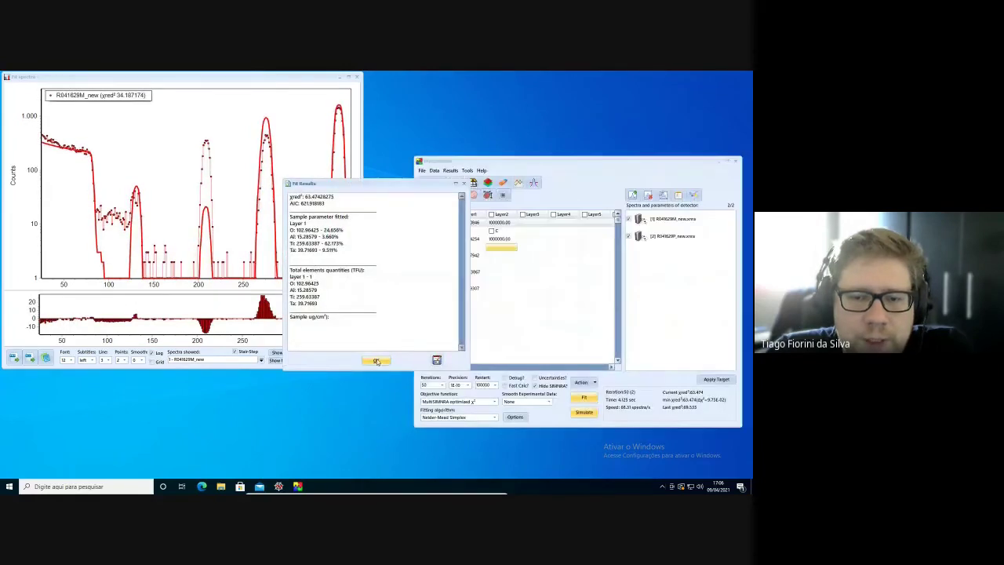
click(375, 361)
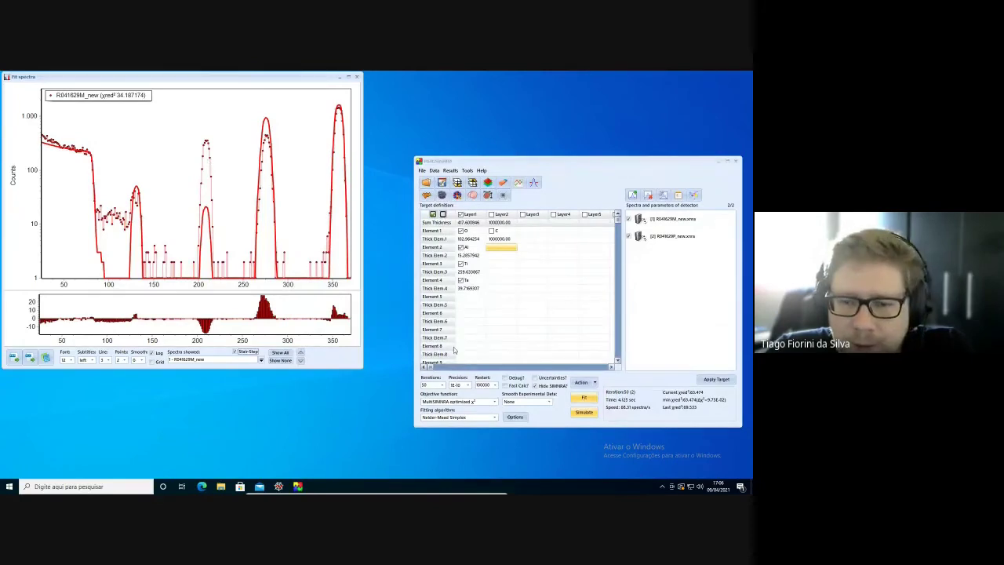
- Raise the iteration limit to 100 and run the fit again, closing its results
click(442, 385)
click(430, 402)
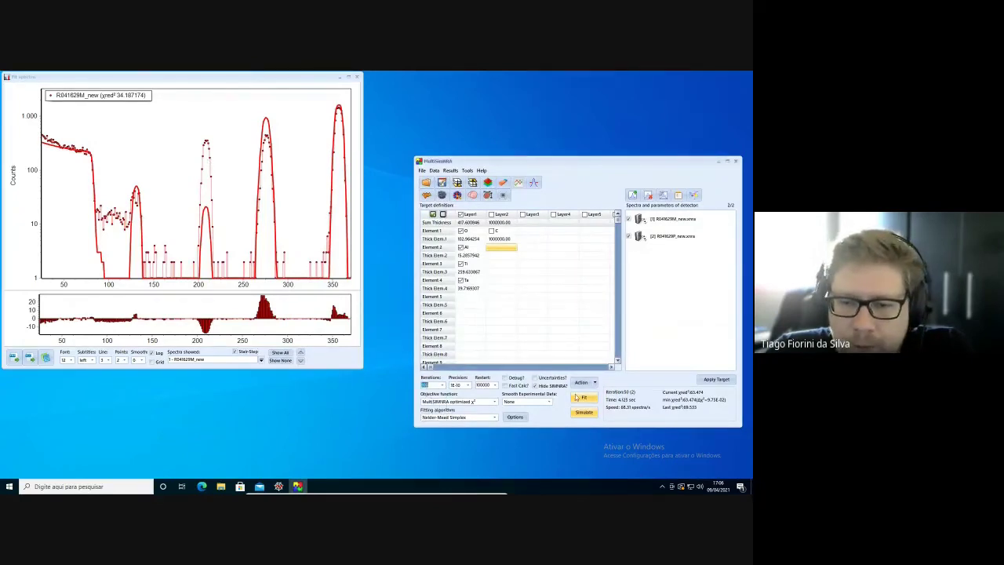
click(585, 398)
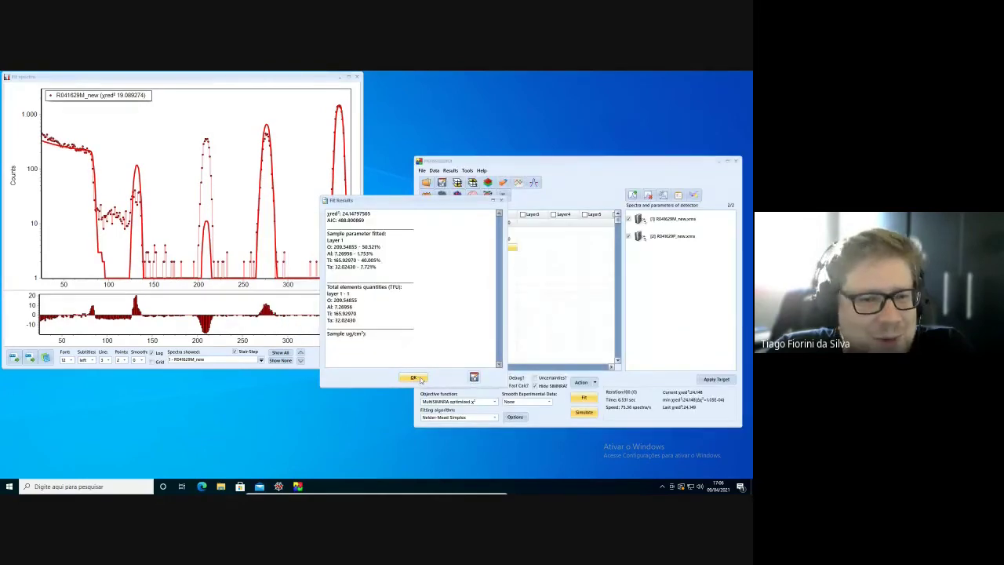
click(414, 378)
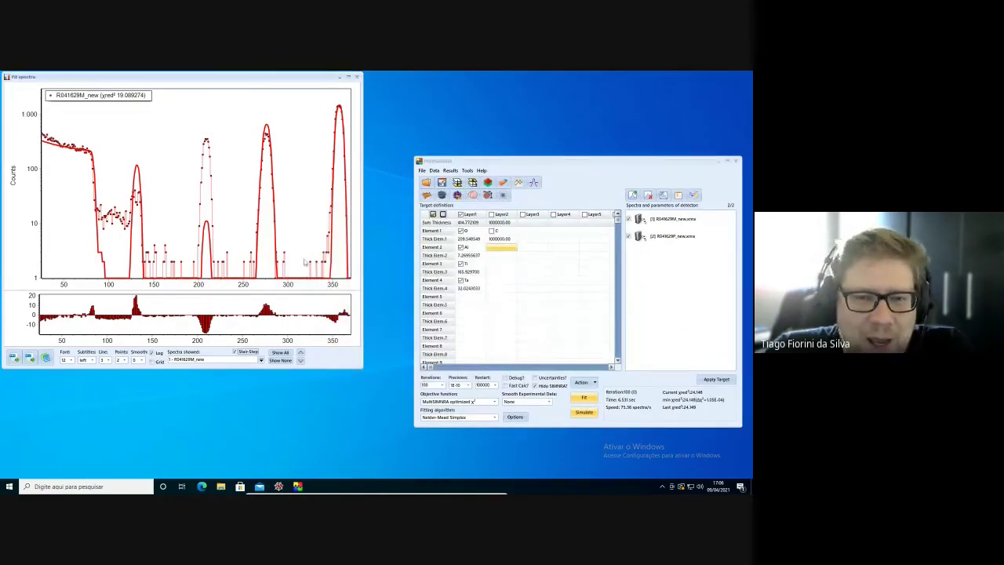
- Set the iteration limit to 1000000 and refit the spectra until the fit ends, then close its results
click(443, 385)
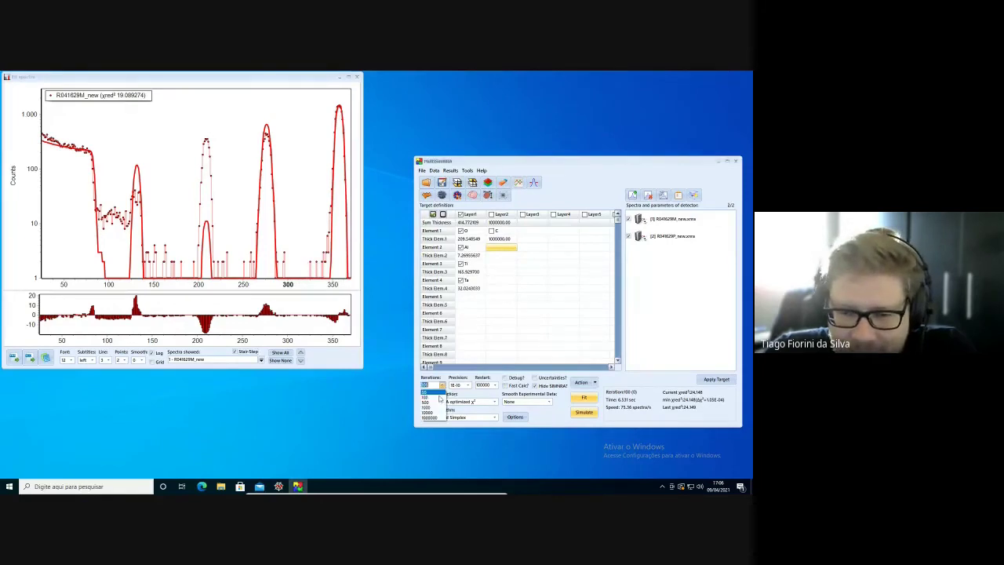
click(432, 399)
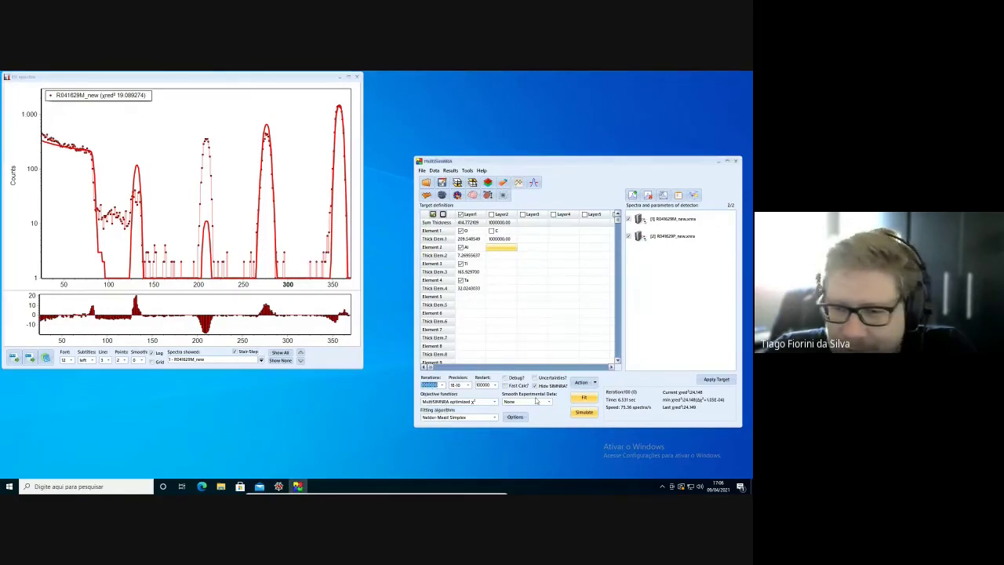
click(585, 399)
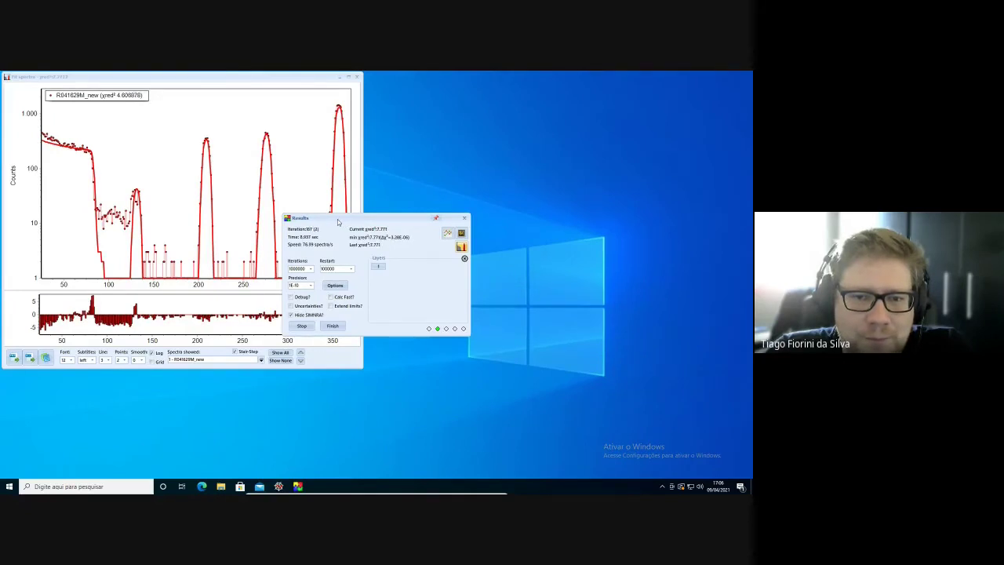
drag(339, 223, 448, 217)
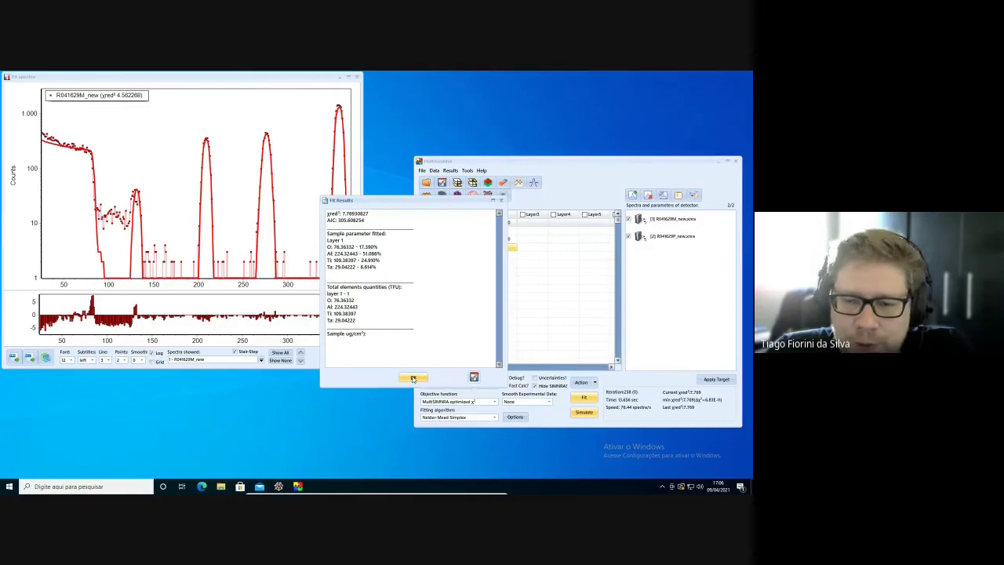
click(414, 378)
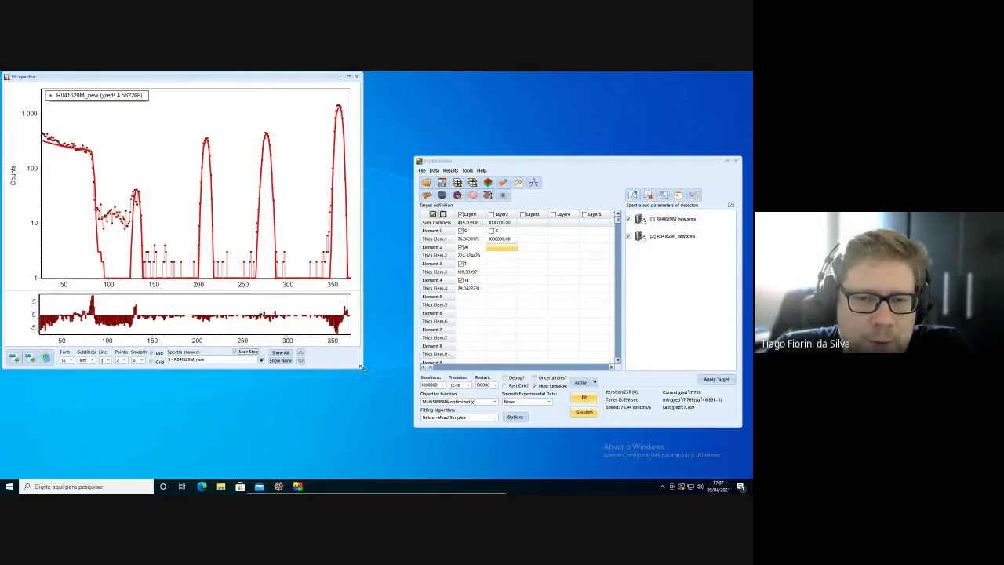
- Enlarge the Fit spectra window slightly and alternate between R041629P_new and R041629M_new to examine both fits
drag(363, 367, 390, 384)
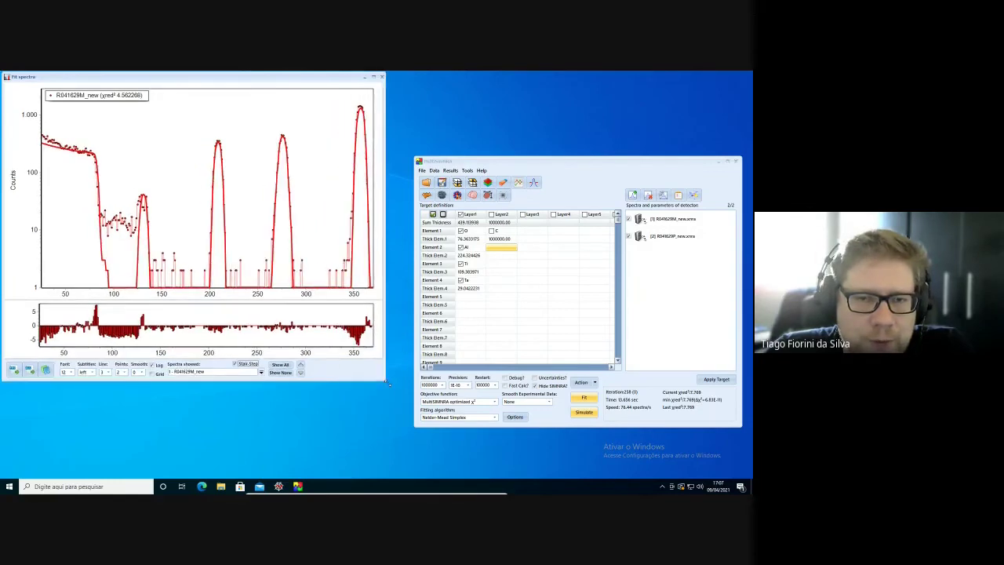
click(302, 377)
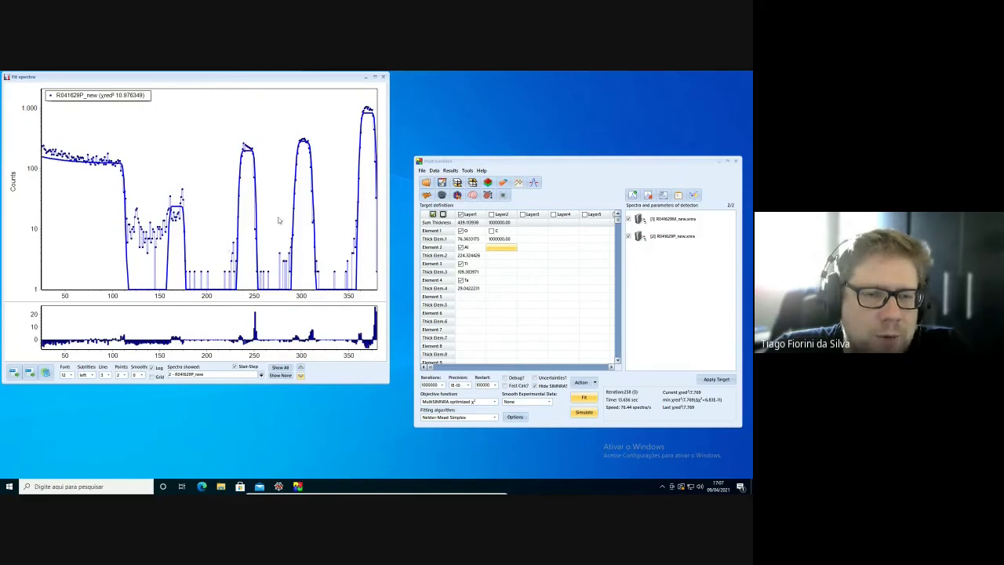
click(300, 372)
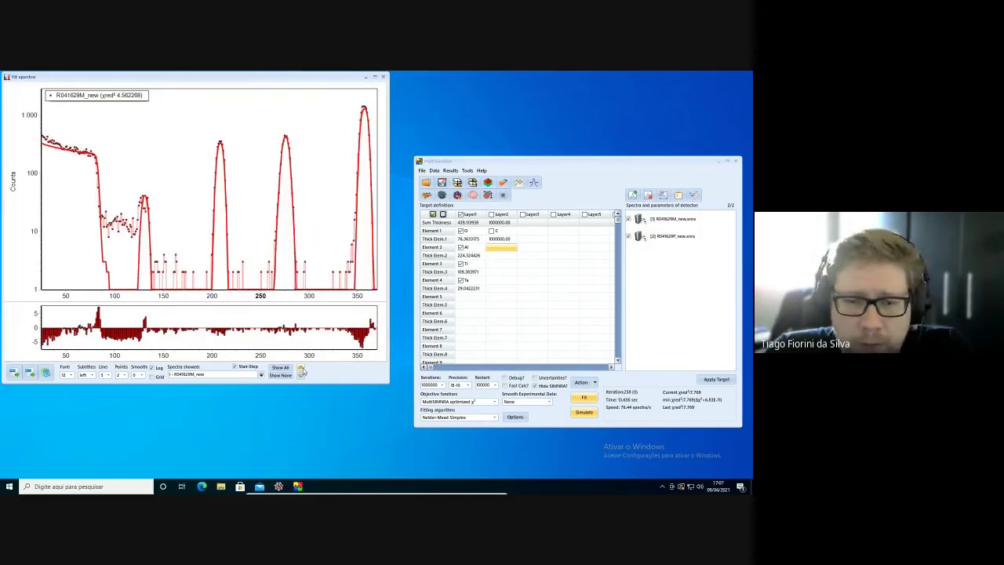
click(301, 376)
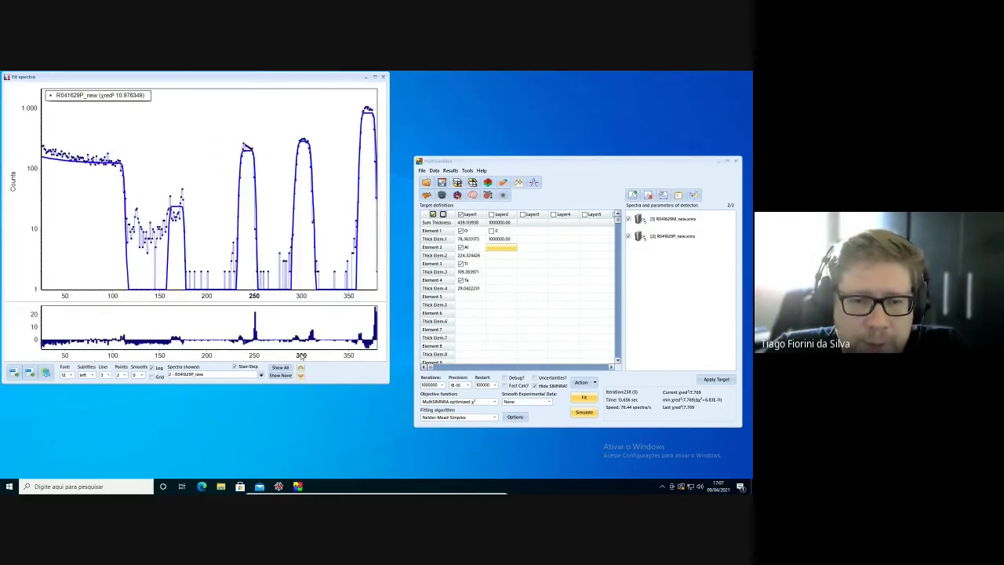
click(475, 256)
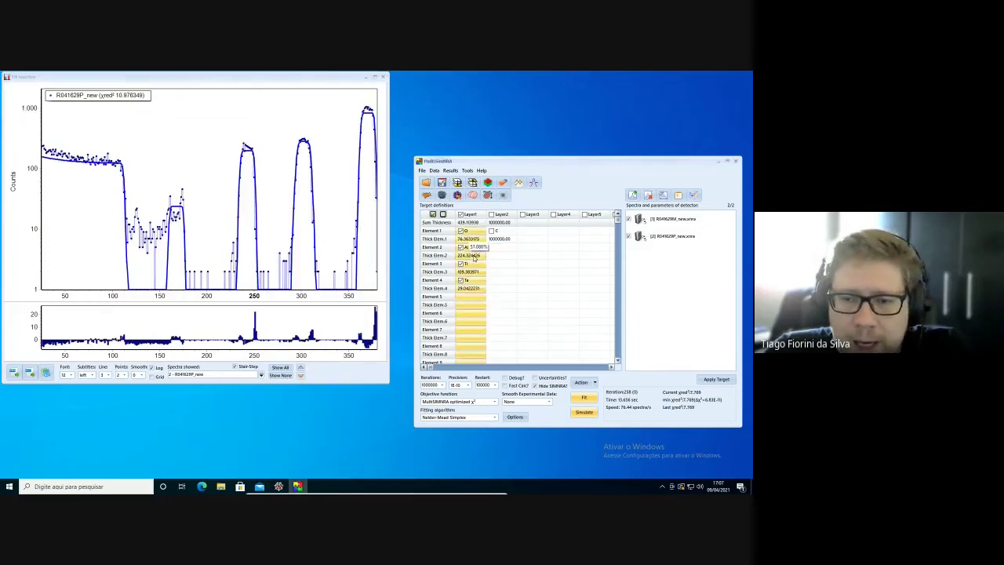
right_click(486, 257)
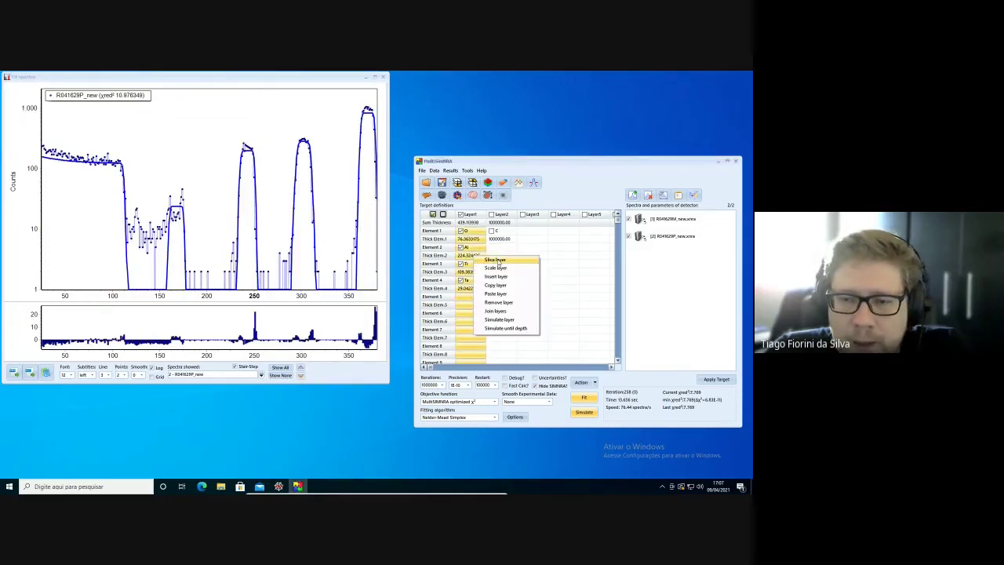
click(498, 260)
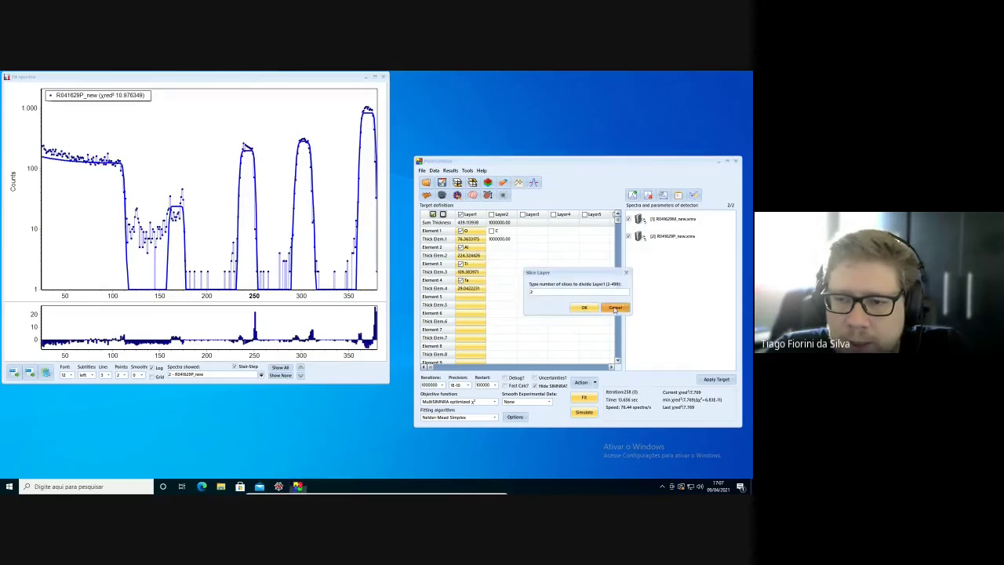
click(615, 307)
- Insert a C layer of thickness 20 before the O-Al-Ti-Ta layer and simulate the spectra again
right_click(484, 257)
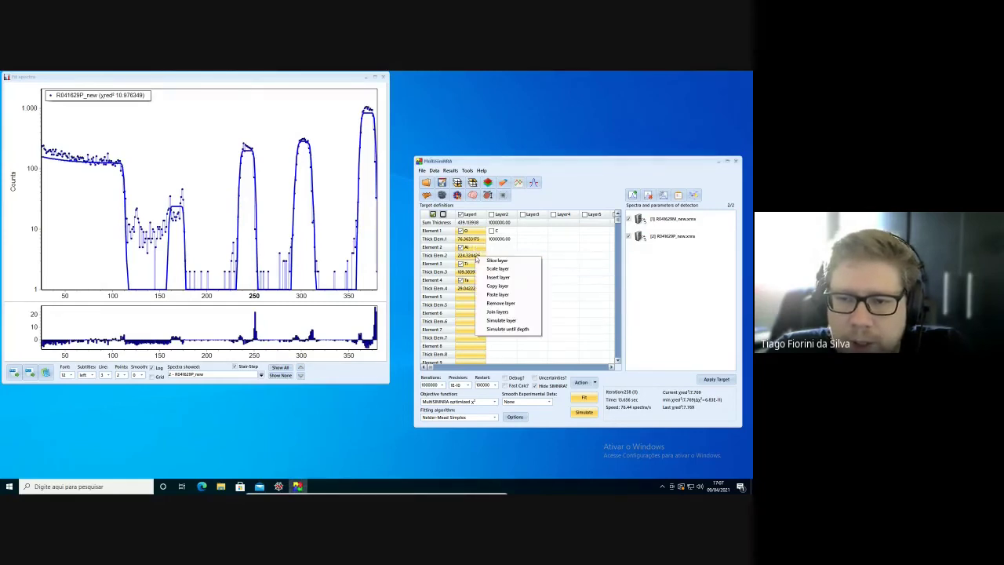
click(502, 278)
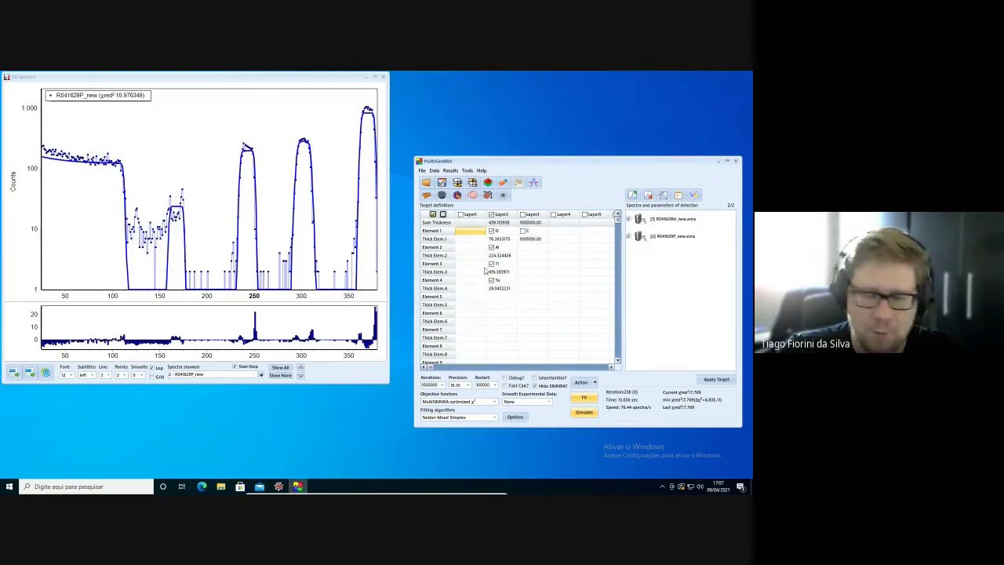
text(C)
key(Return)
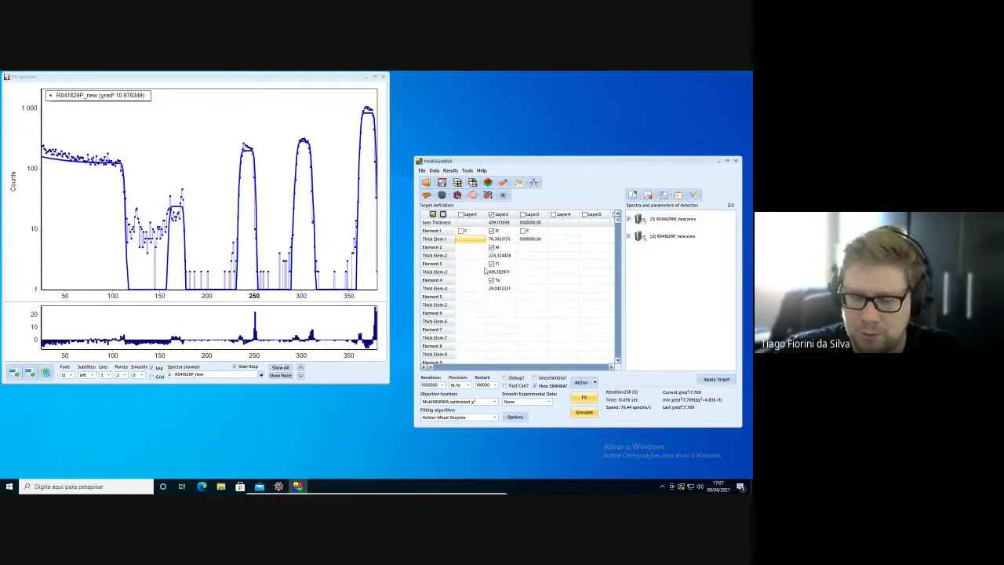
text(20)
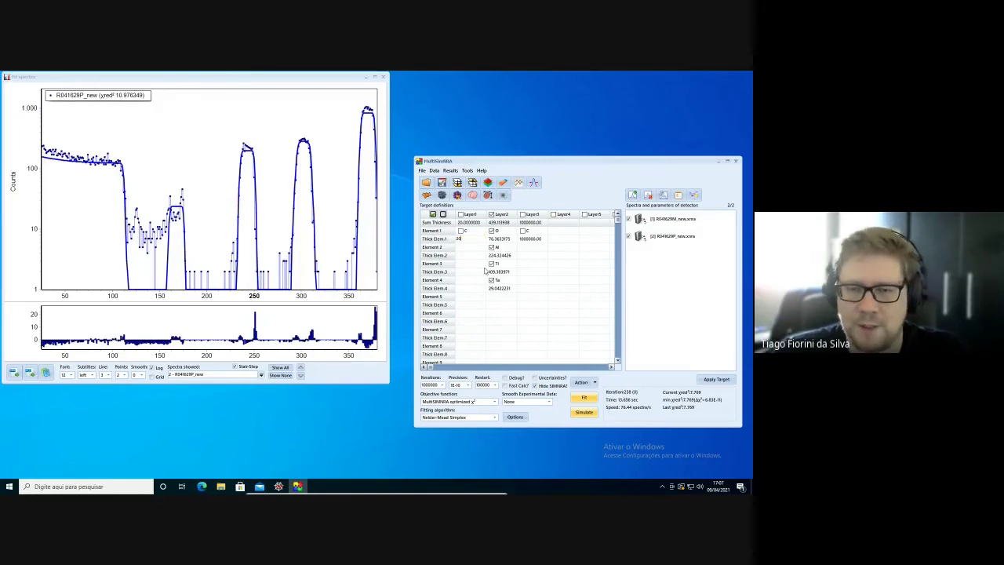
click(472, 256)
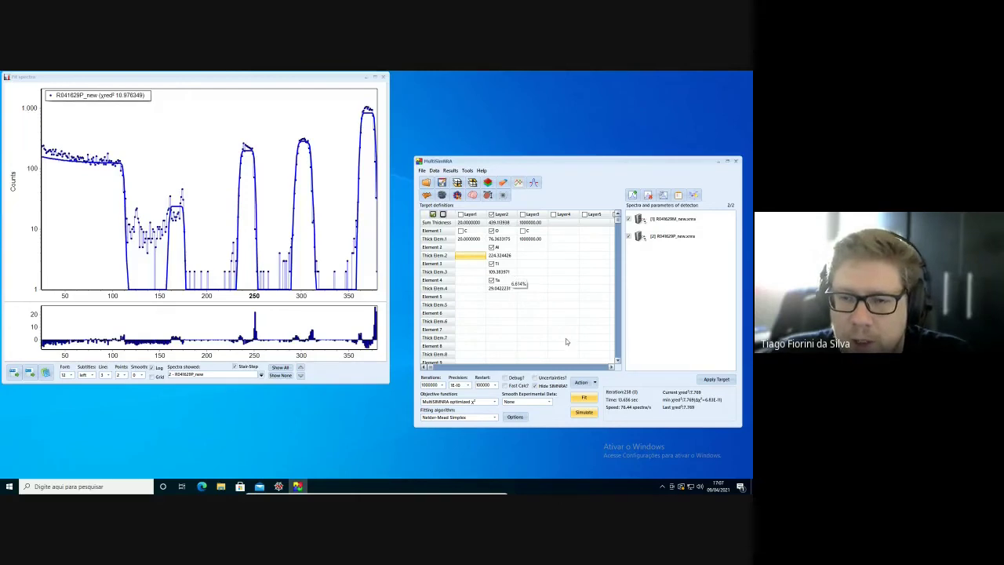
click(584, 412)
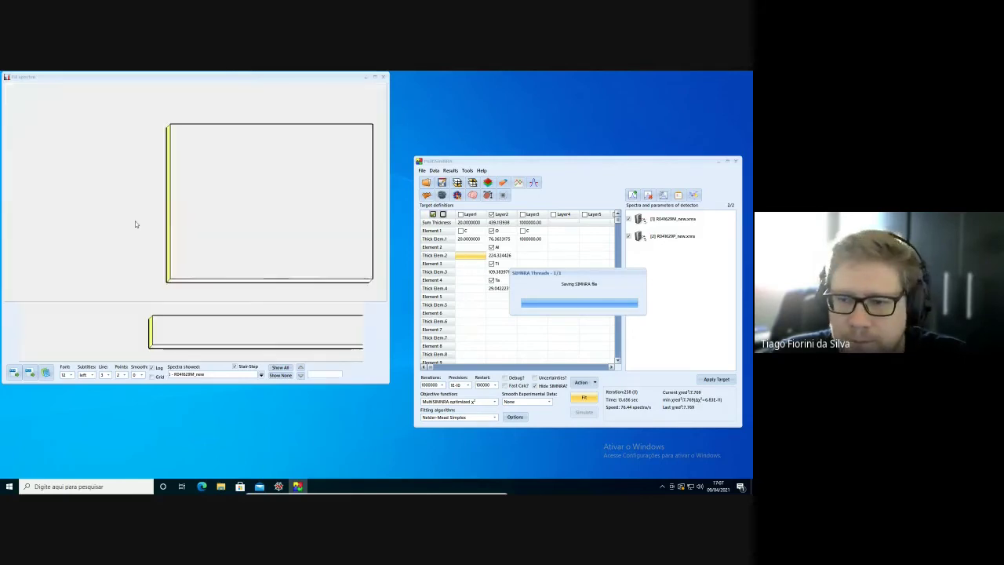
- Add C with thickness 10 to Layer2, include it in the fit, simulate the spectra and show R041629P_new
click(303, 376)
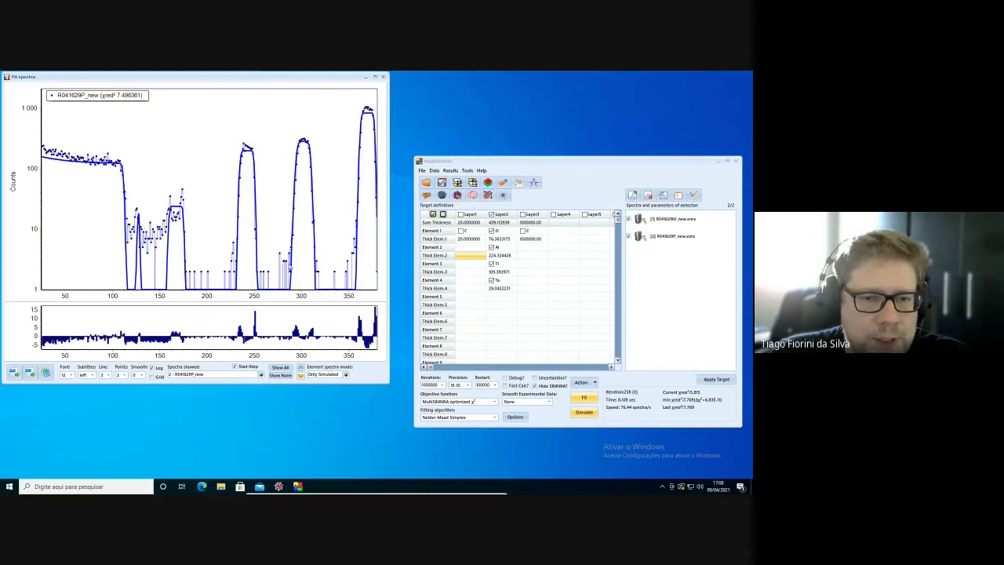
click(507, 298)
text(C)
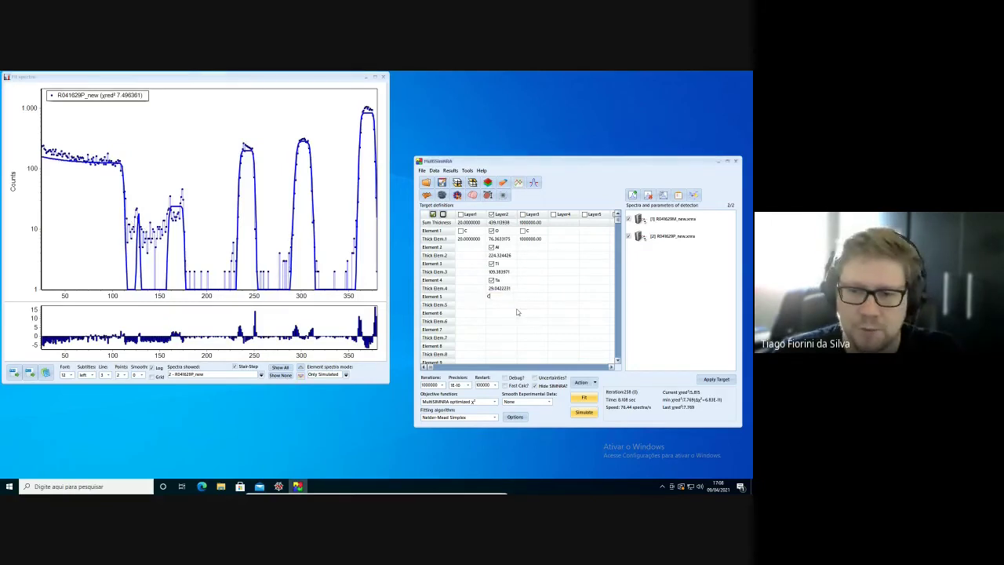
key(Return)
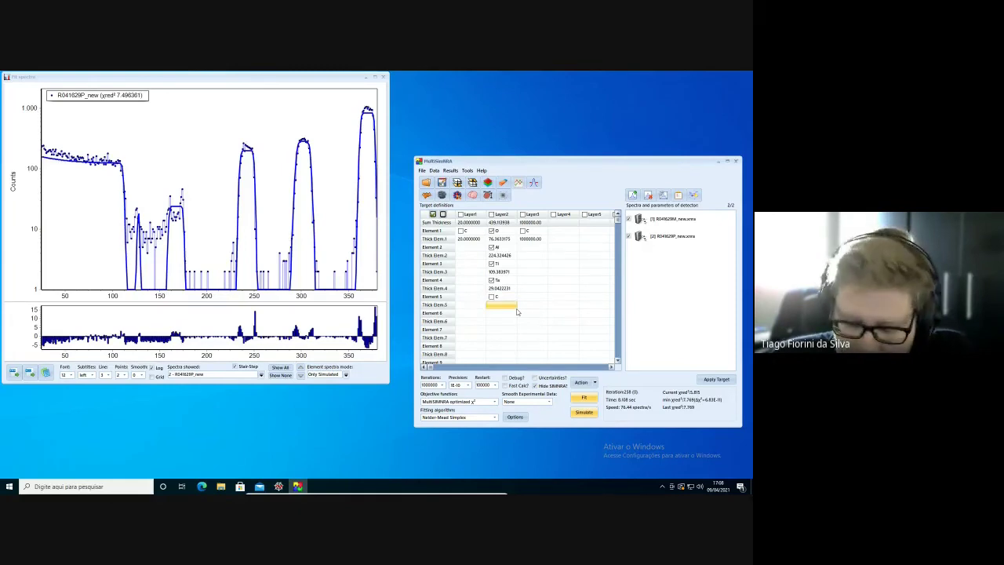
text(10)
key(Return)
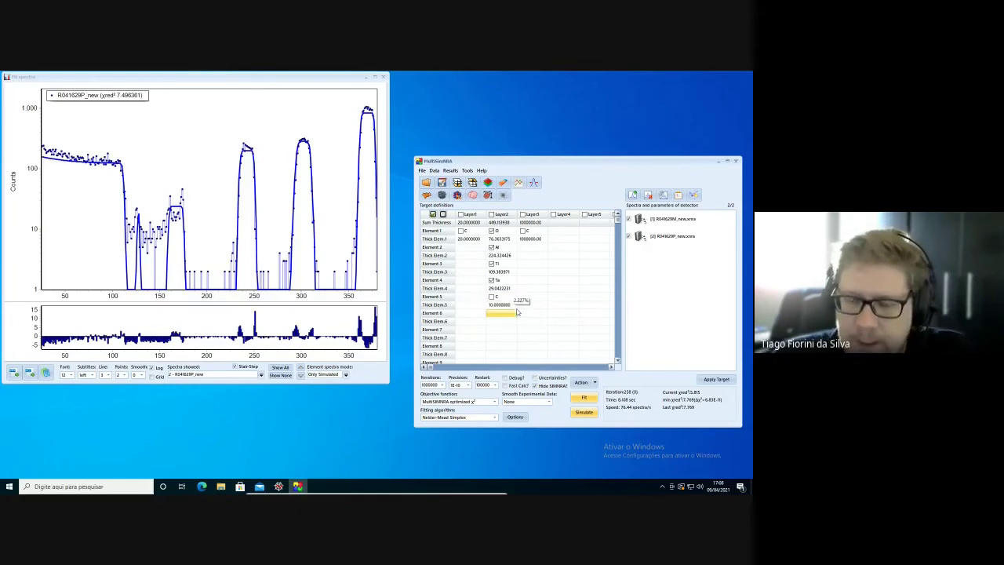
click(503, 296)
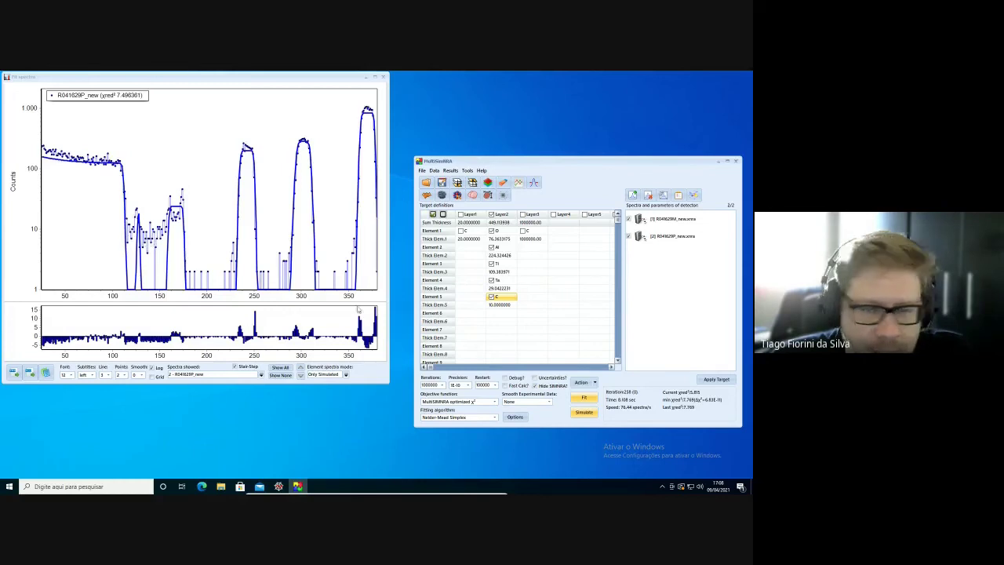
click(592, 413)
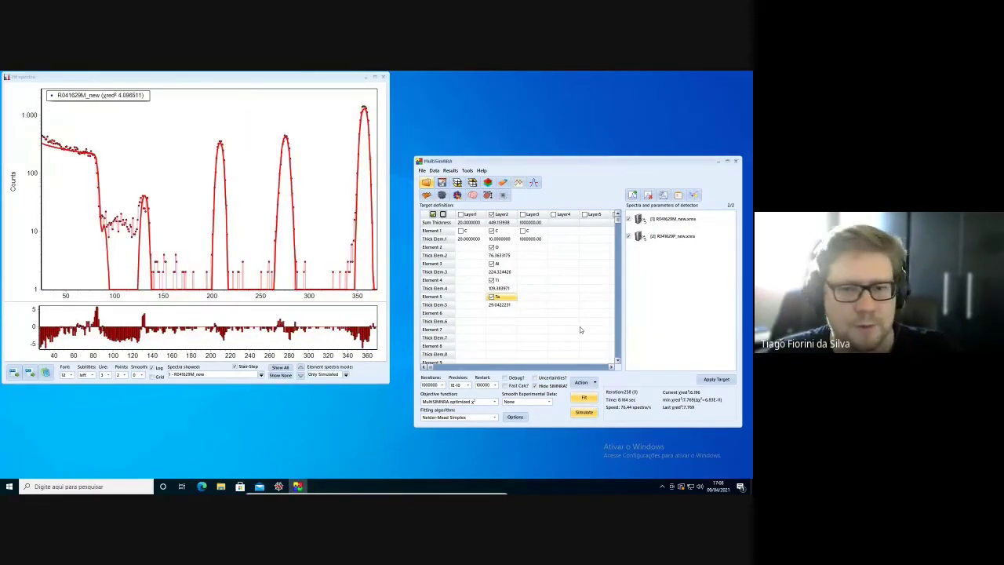
click(301, 376)
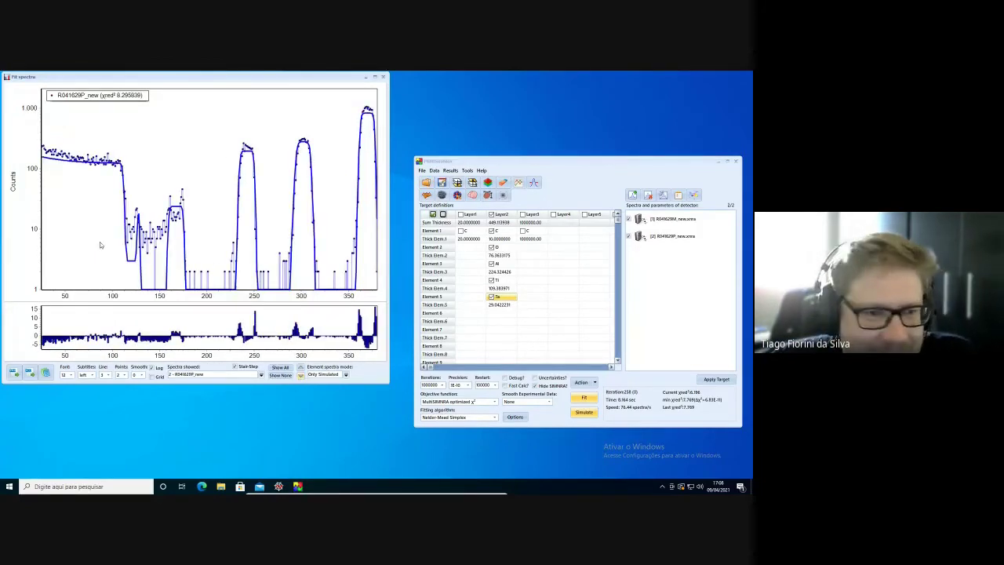
- Set the C thickness in Layer2 to 20, simulate the spectra again and show R041629P_new
click(496, 244)
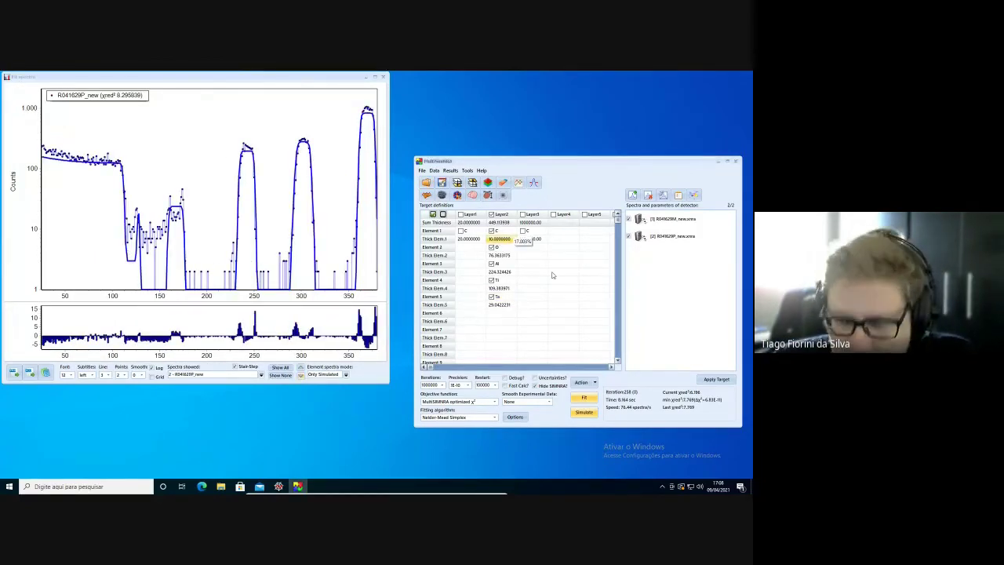
click(584, 413)
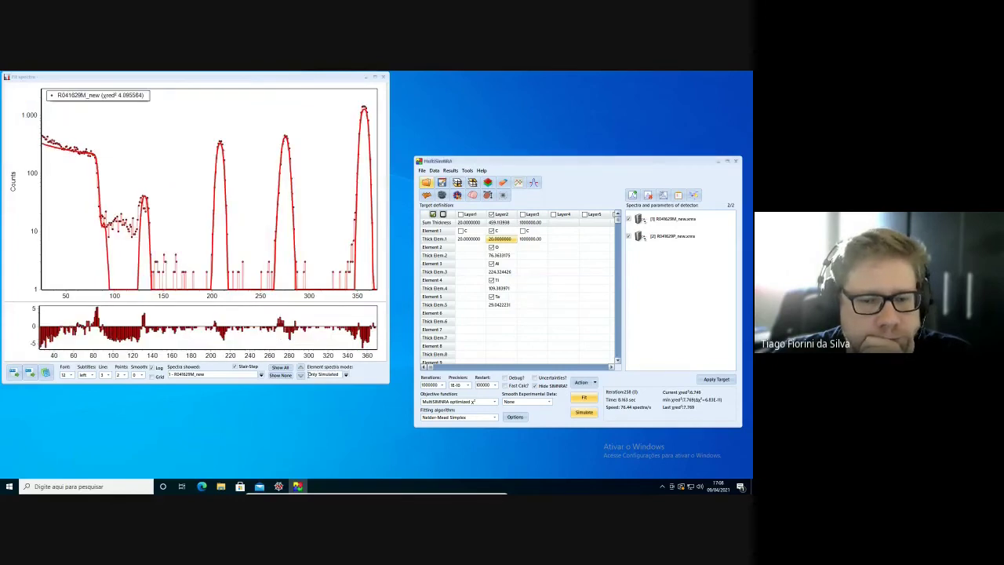
click(301, 375)
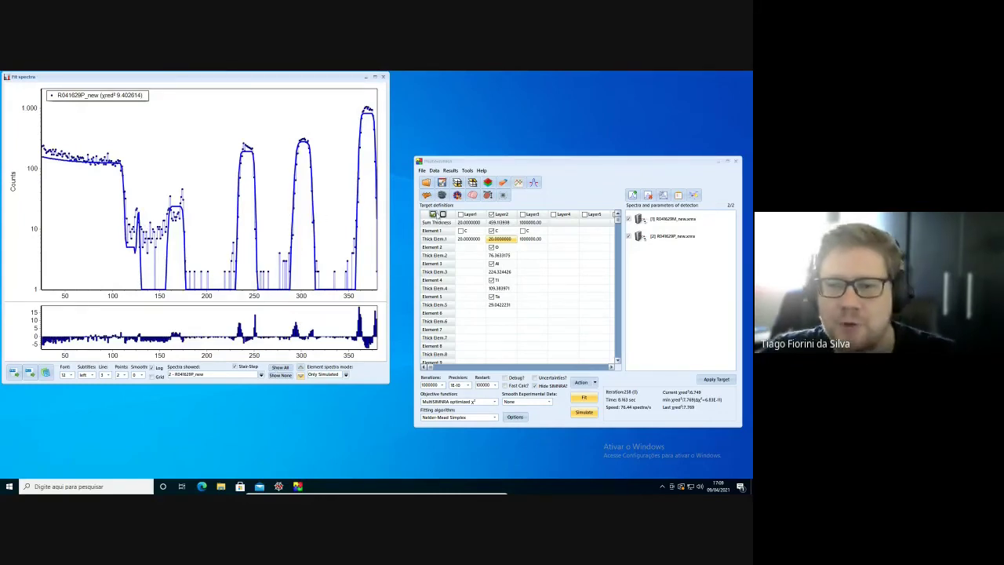
- Include the C surface layer in the fit, run the fit while watching R041629P_new, then finish it and close its results
click(461, 215)
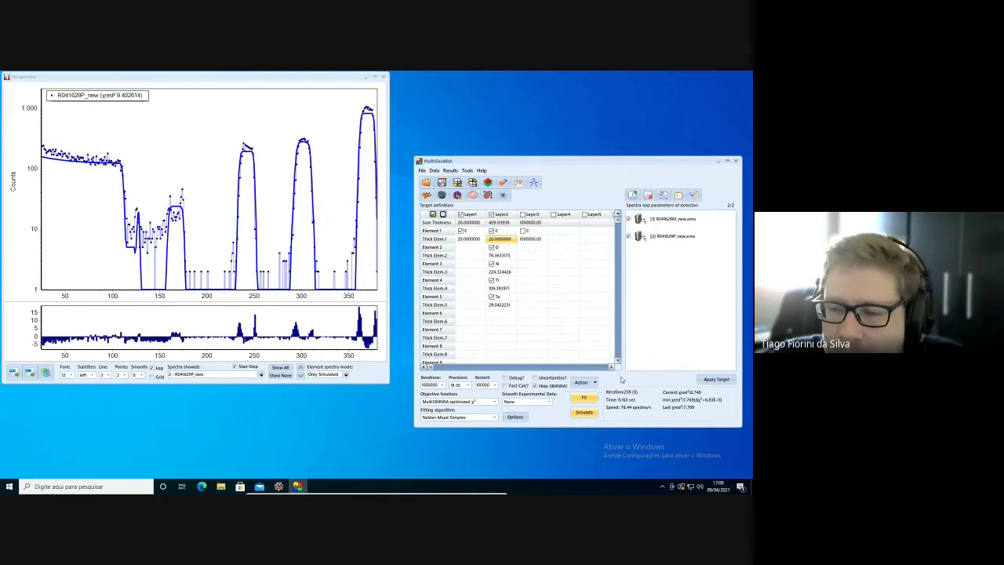
click(583, 399)
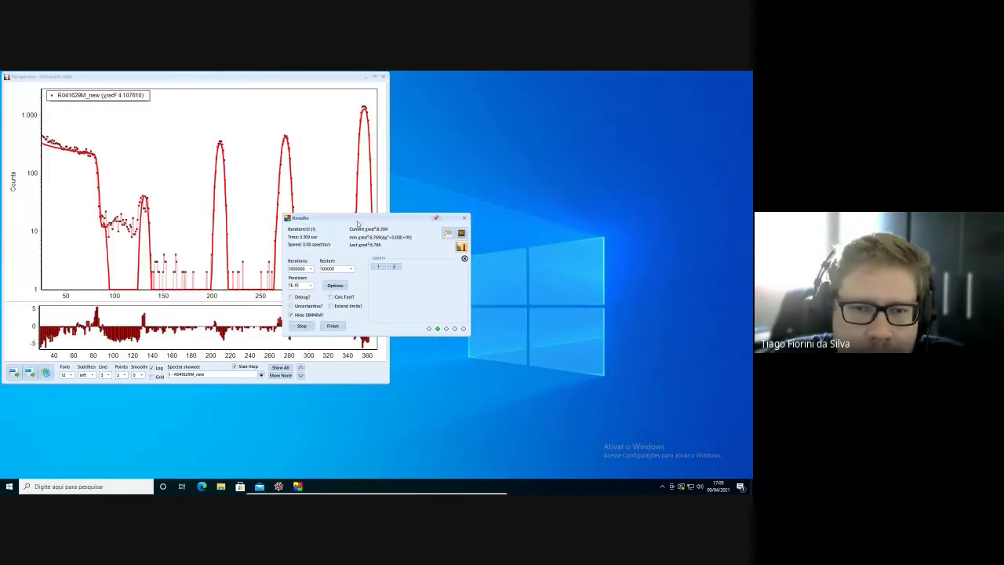
drag(346, 222, 482, 227)
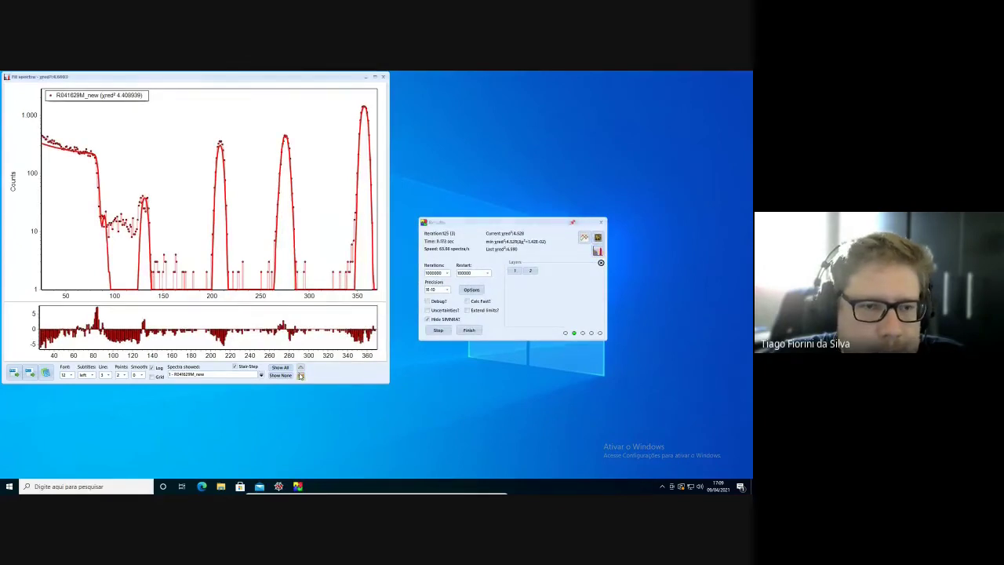
click(300, 376)
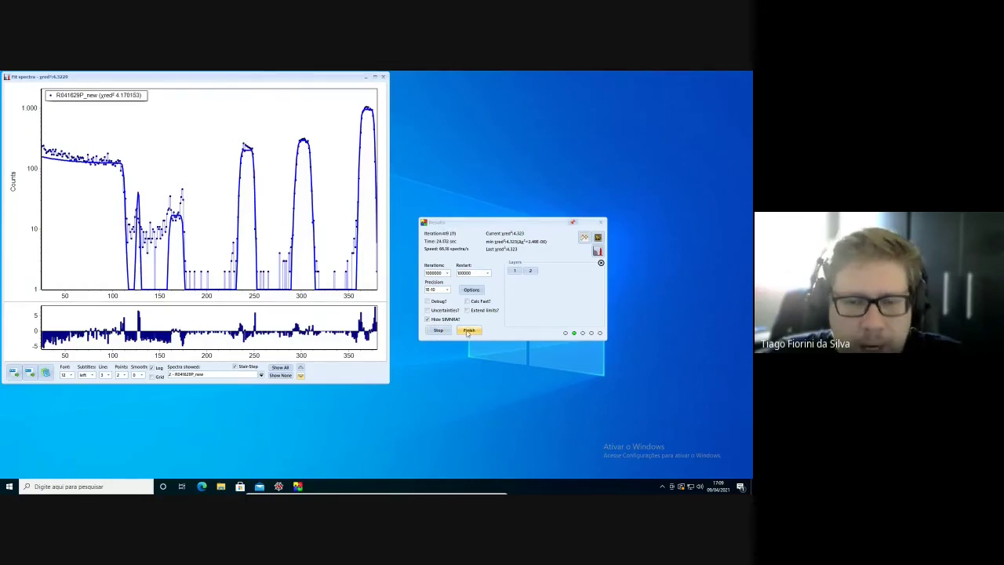
click(469, 331)
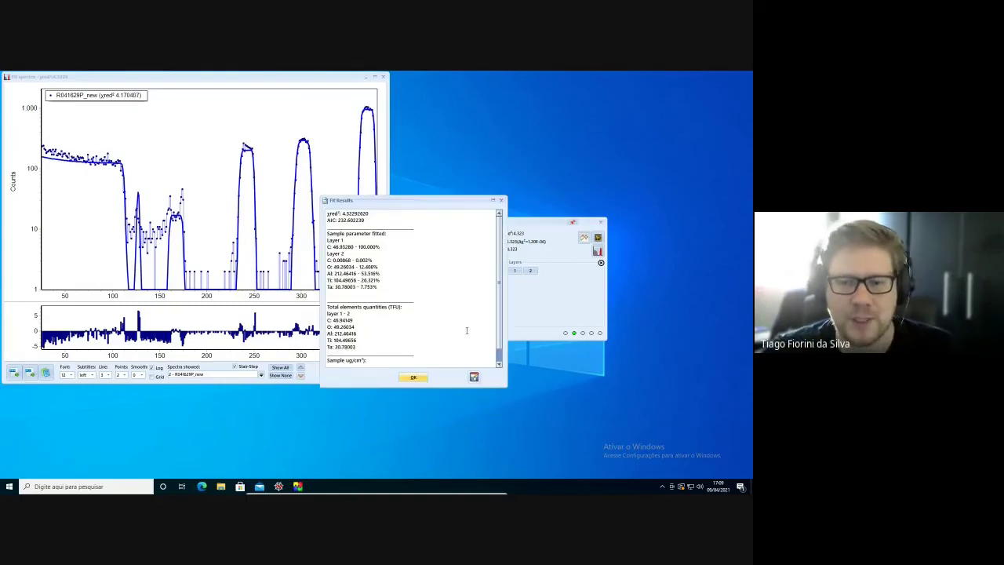
click(415, 377)
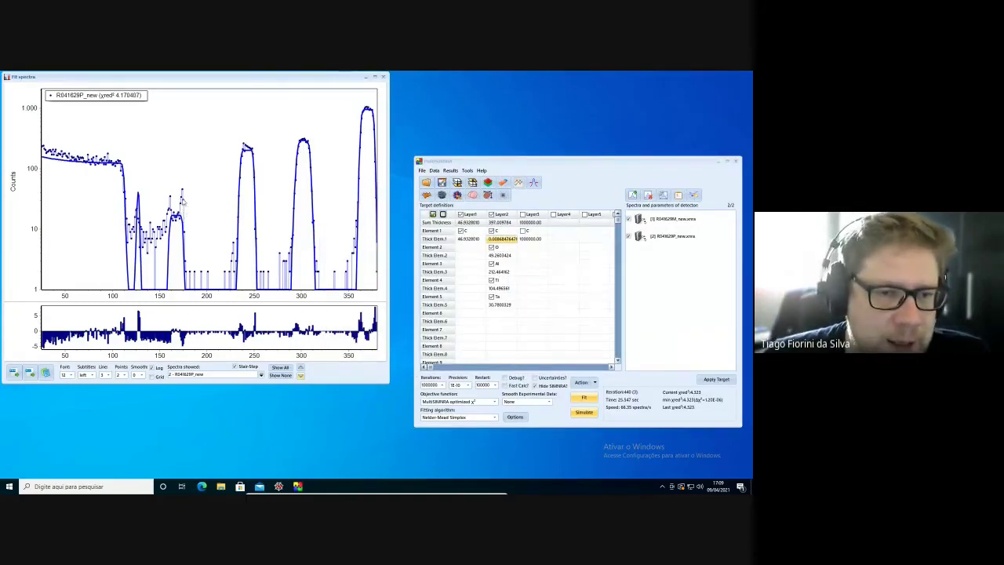
- Add O with thickness 50 to Layer1 and include it in the fit
click(469, 248)
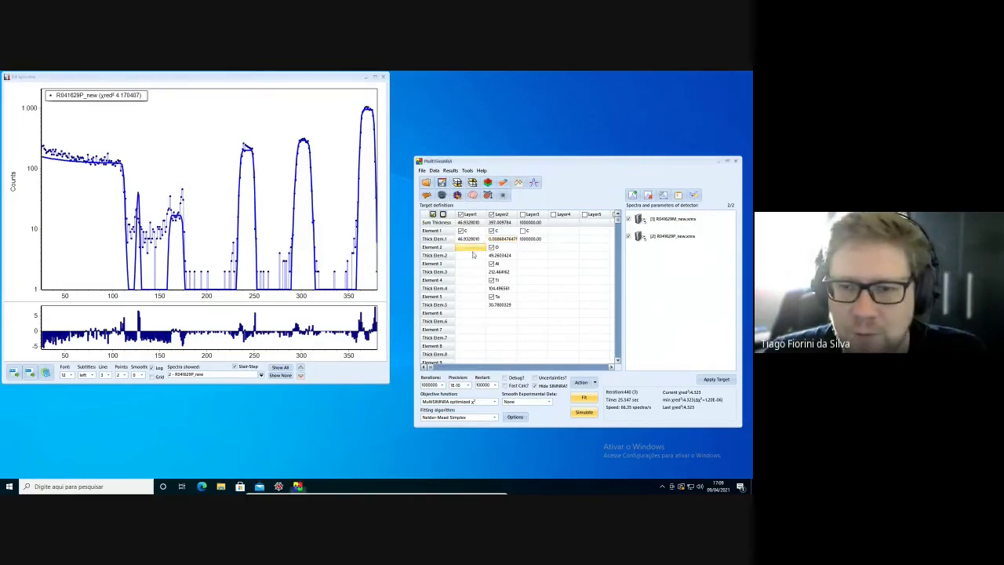
text(O)
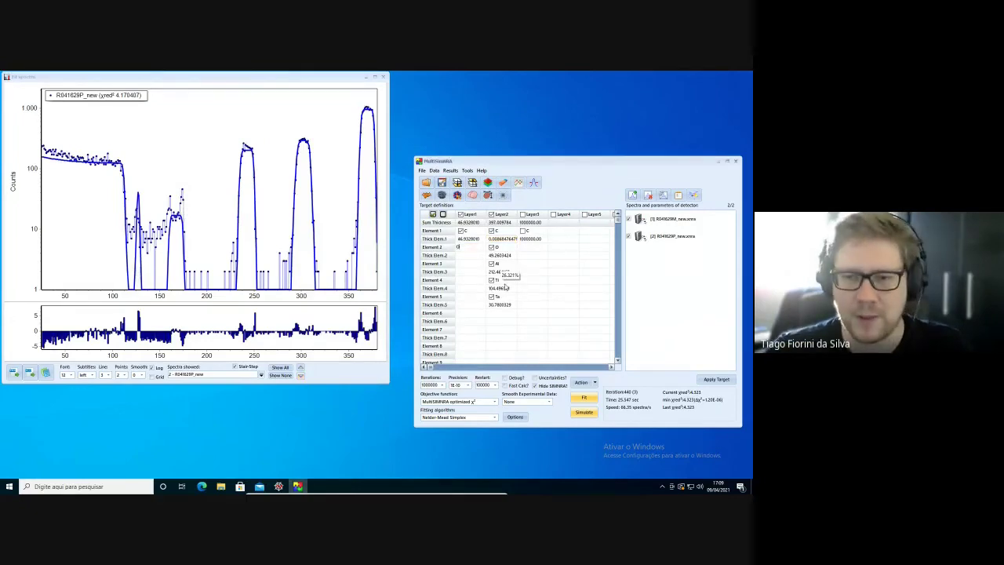
key(Return)
text(50)
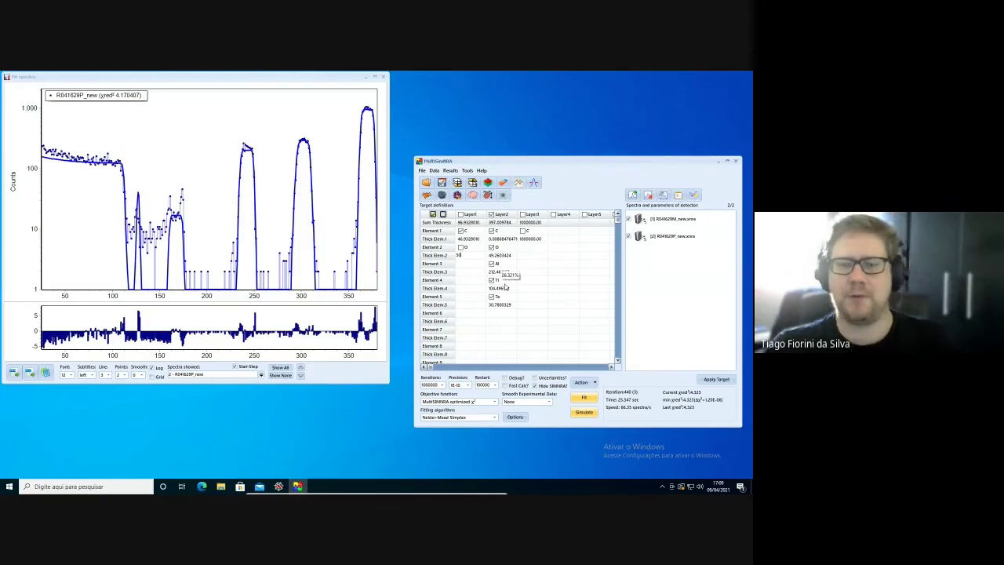
key(Return)
key(Up)
key(Up)
key(space)
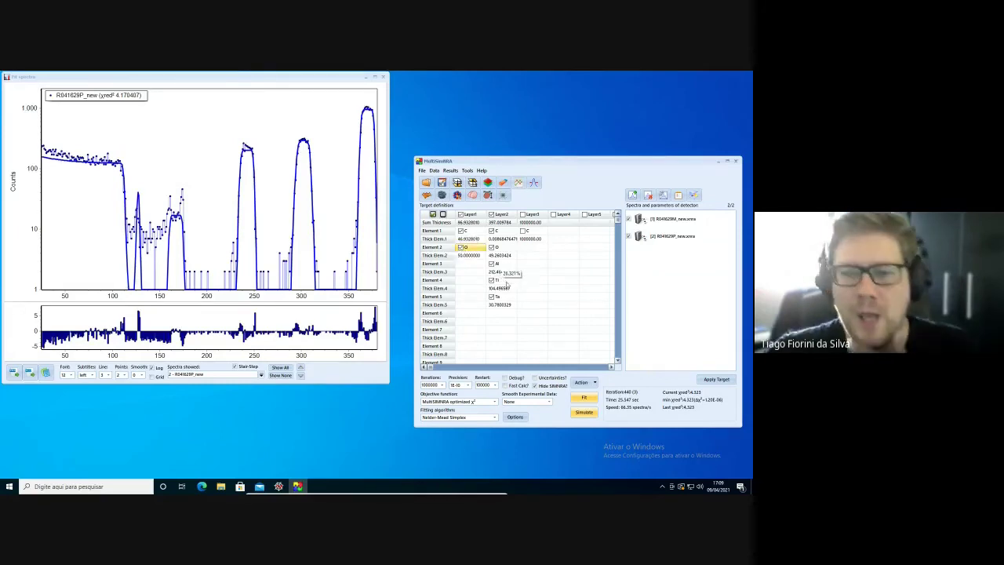
- Slice Layer2 into 3 layers
click(502, 238)
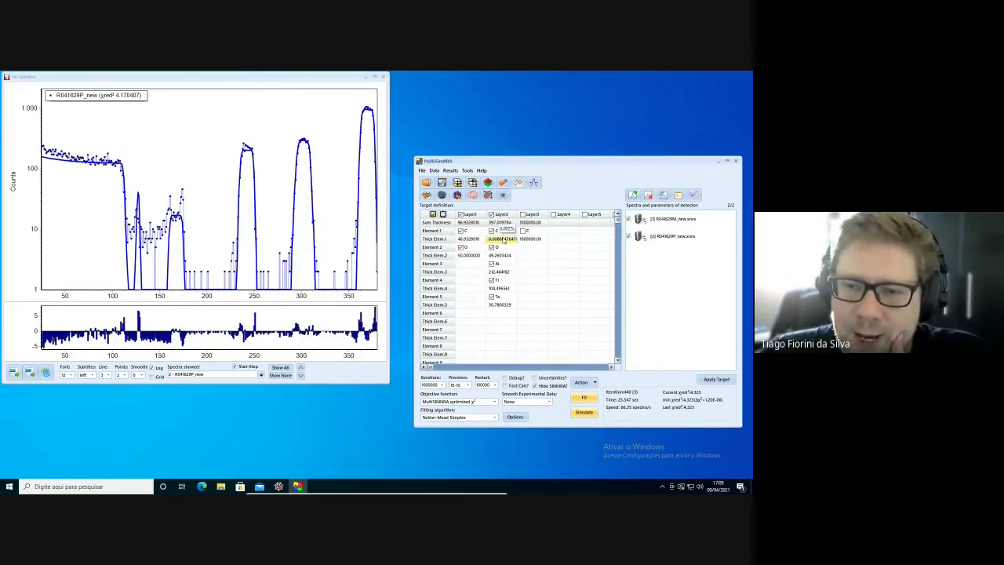
right_click(506, 239)
click(525, 241)
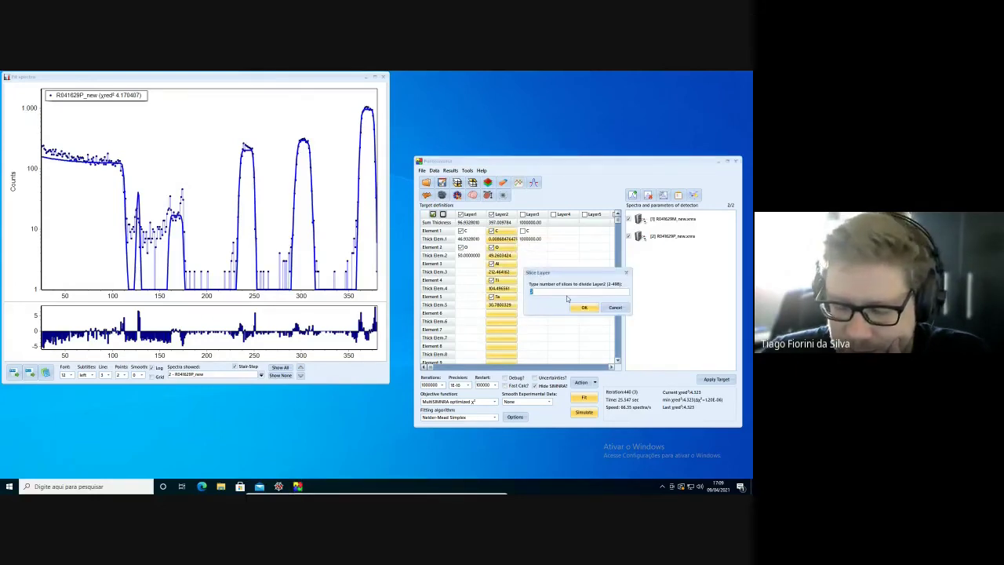
click(586, 307)
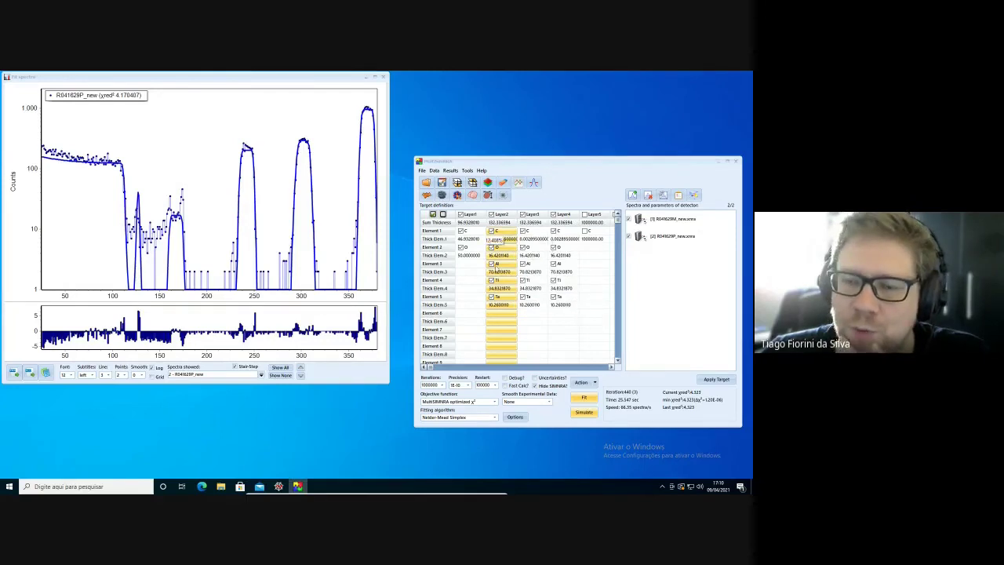
- Fit the sliced target while comparing R041629P_new and R041629M_new, then finish the fit and close its results
click(584, 398)
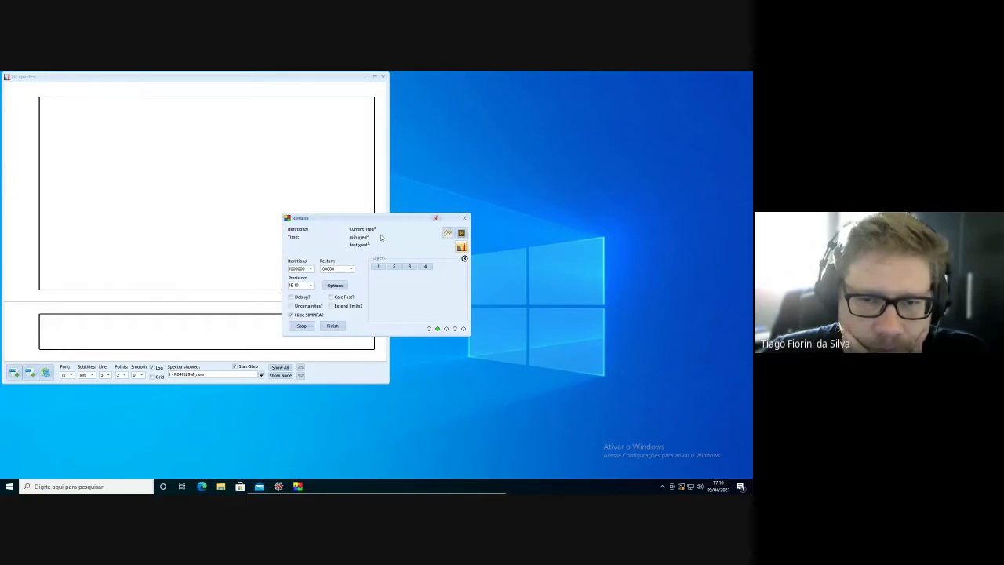
drag(342, 221, 511, 260)
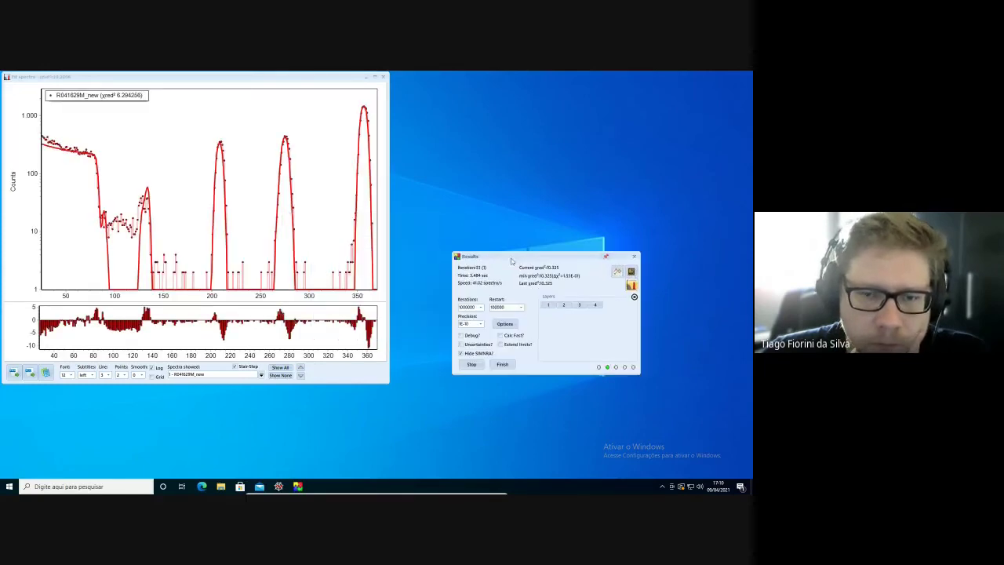
click(300, 376)
click(300, 376)
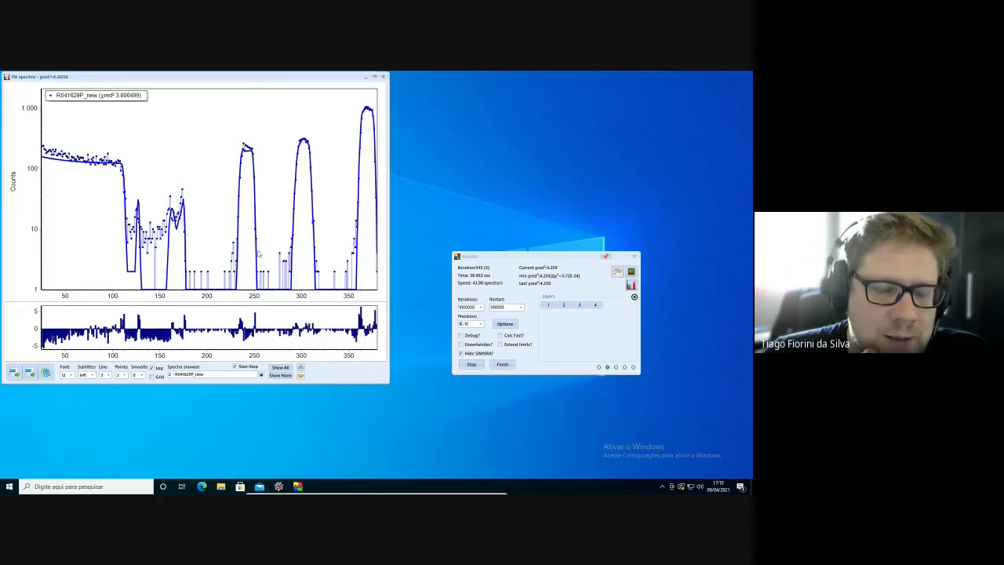
click(302, 368)
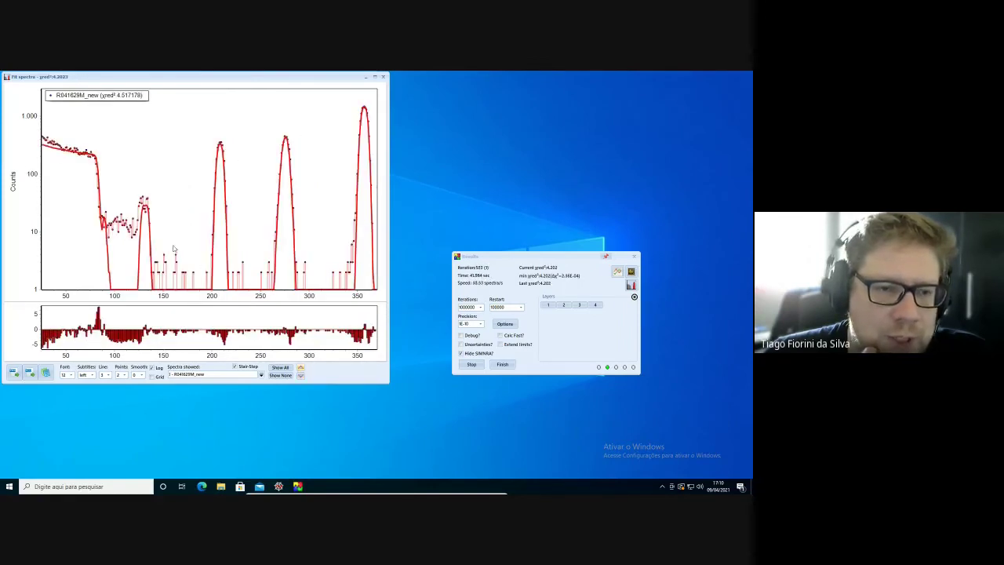
click(503, 365)
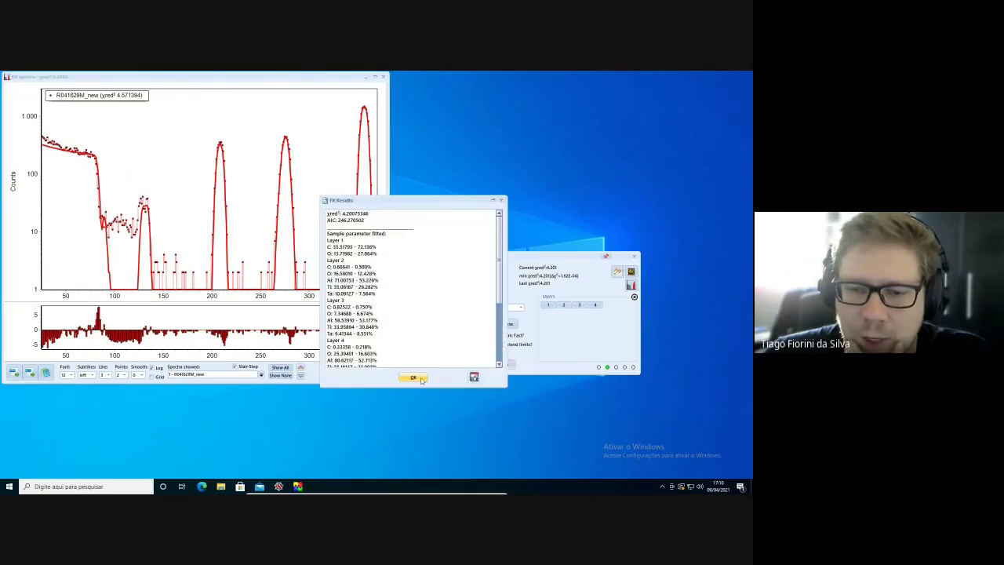
click(415, 379)
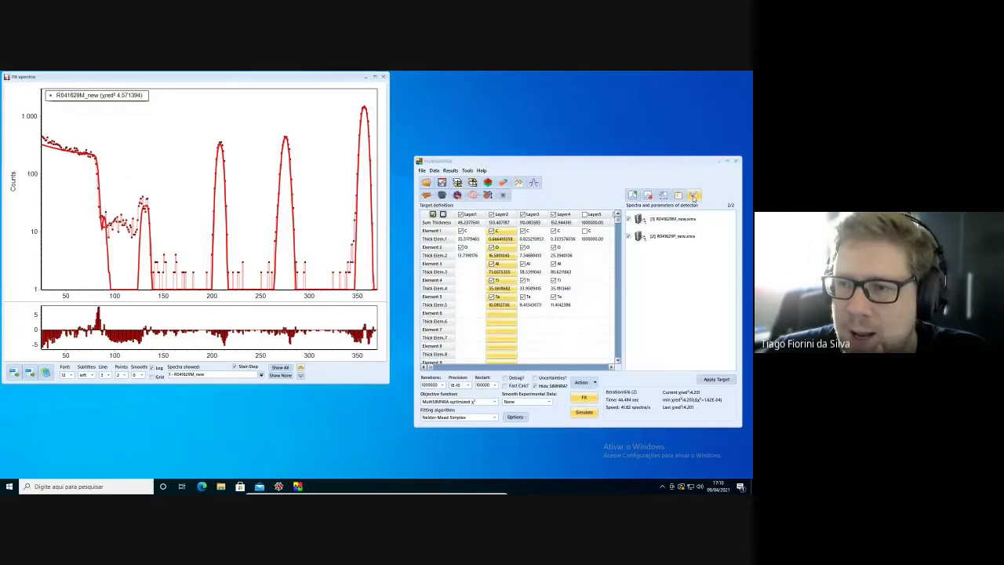
- Examine the setup parameter selection for all spectra and the detector parameters of R041629M_new, closing each one
click(679, 195)
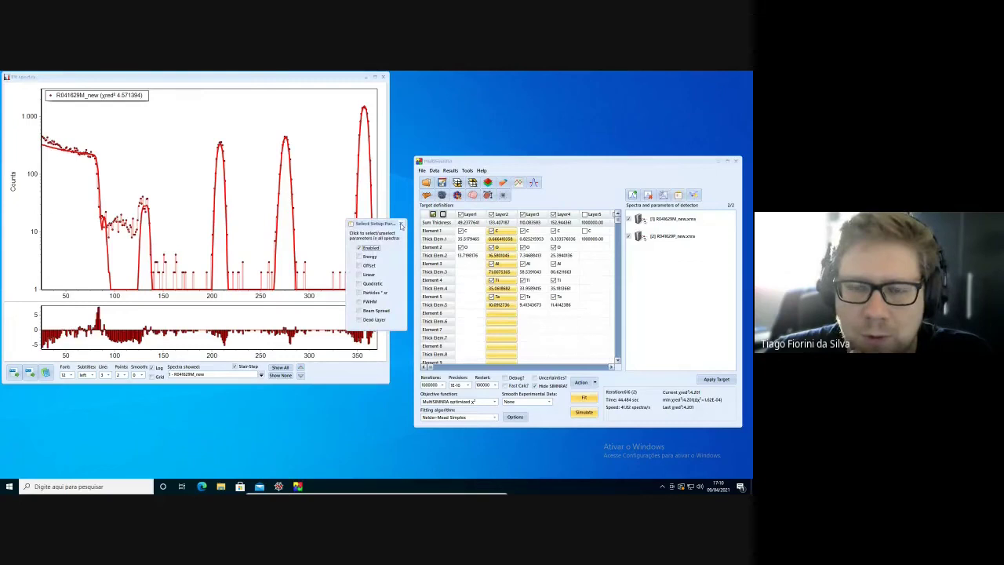
click(401, 224)
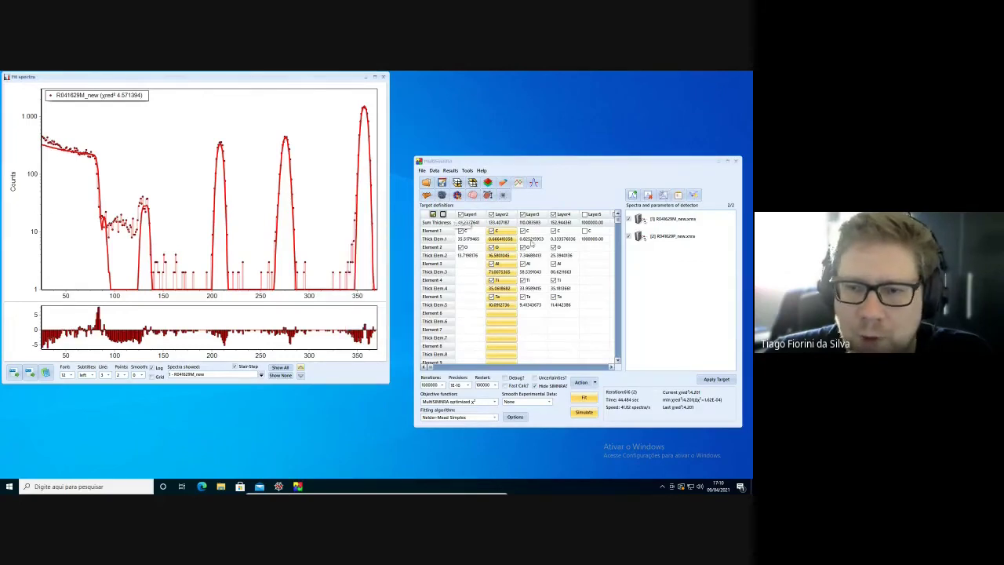
double_click(655, 223)
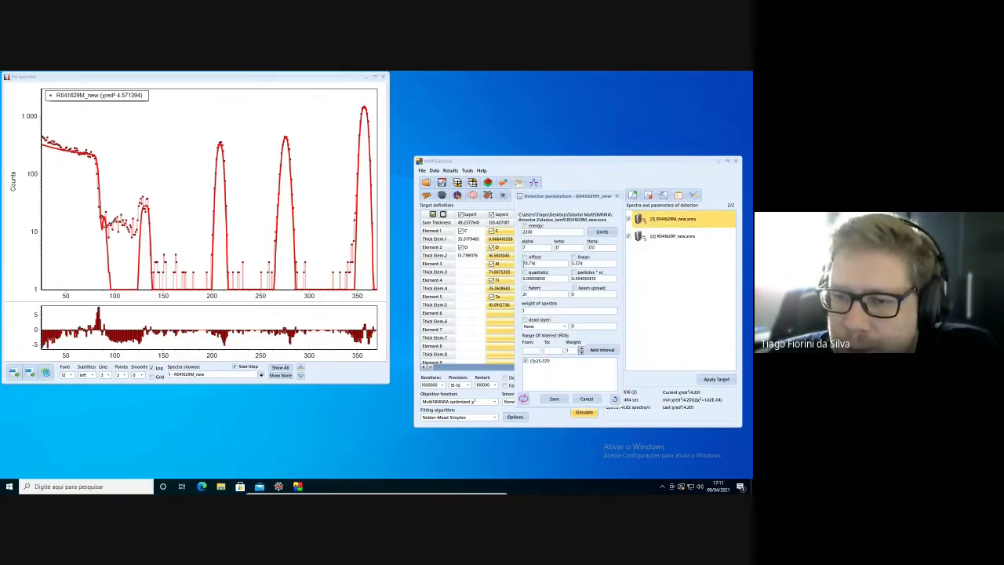
click(554, 399)
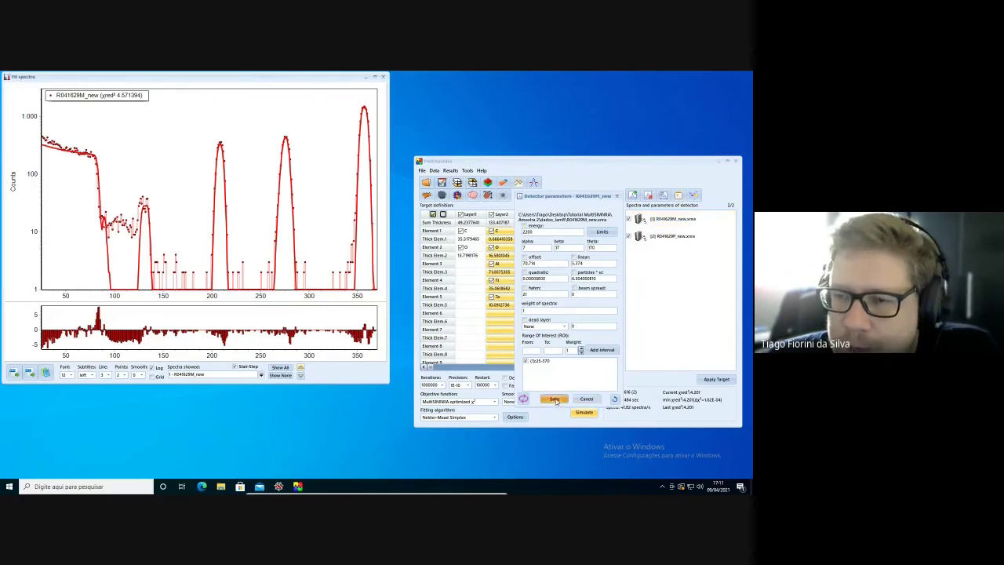
- Enable energy, offset, linear, particles*sr and FWHM as fit parameters for all spectra, and include Setup in the fit action
click(679, 197)
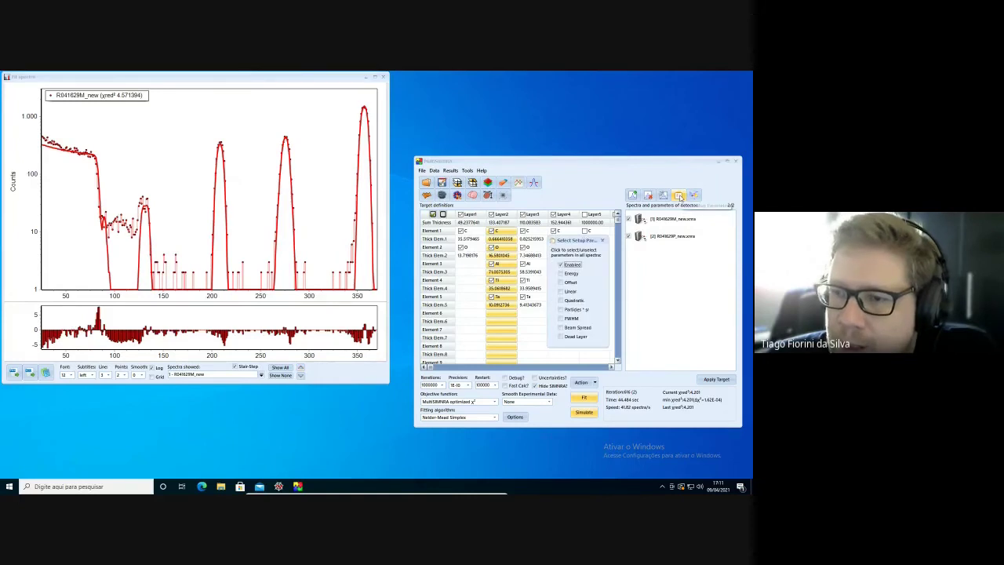
click(561, 273)
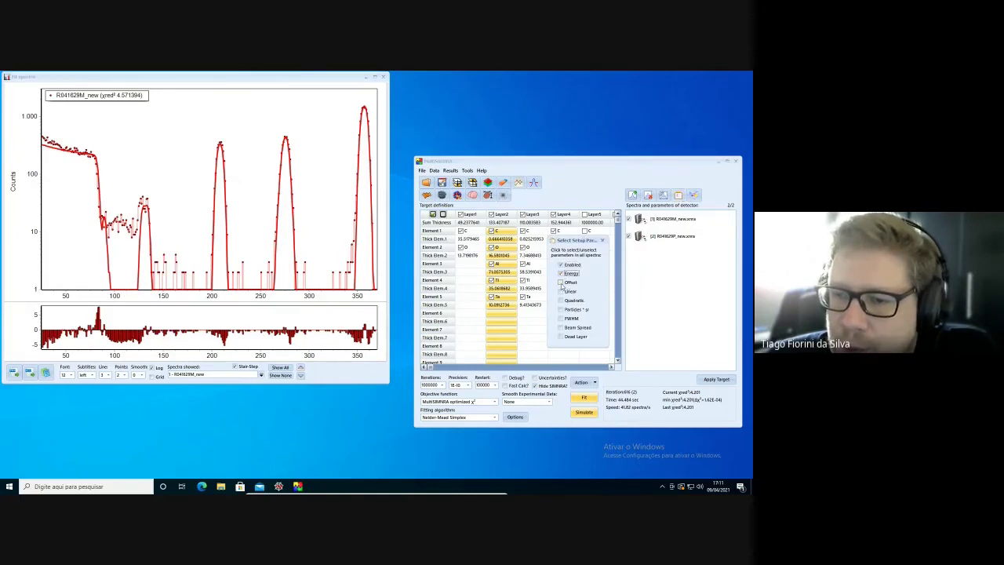
click(561, 282)
click(561, 291)
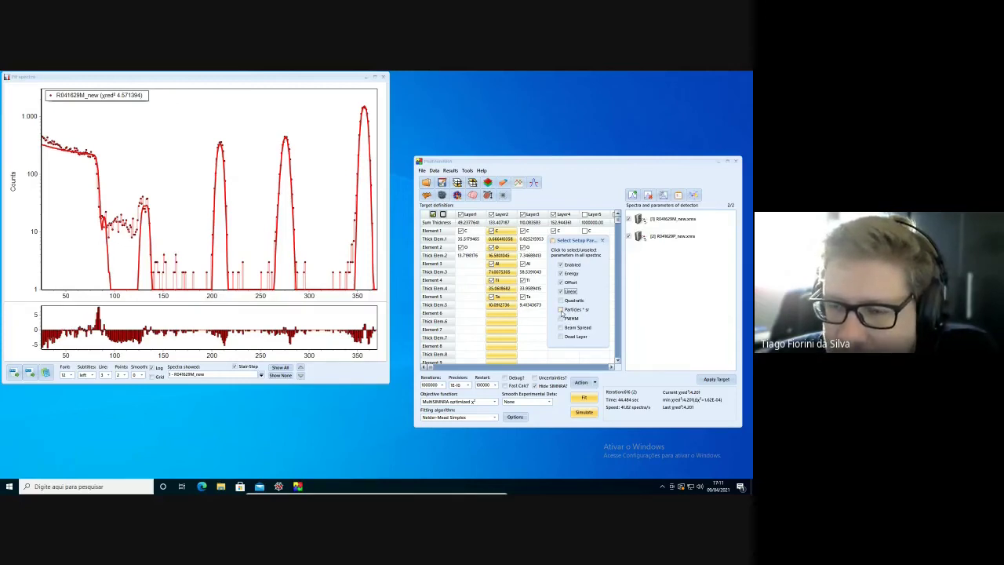
click(561, 310)
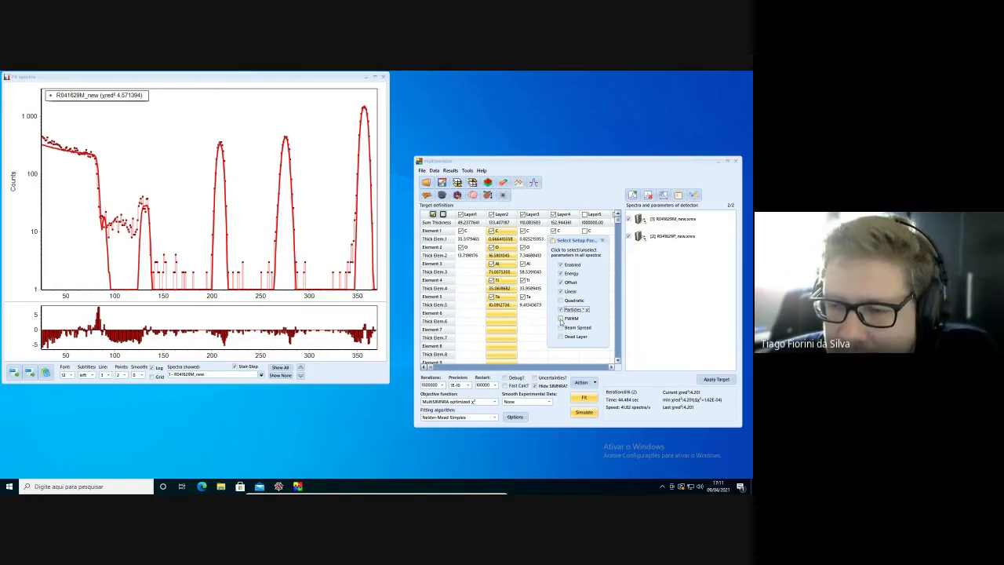
click(561, 318)
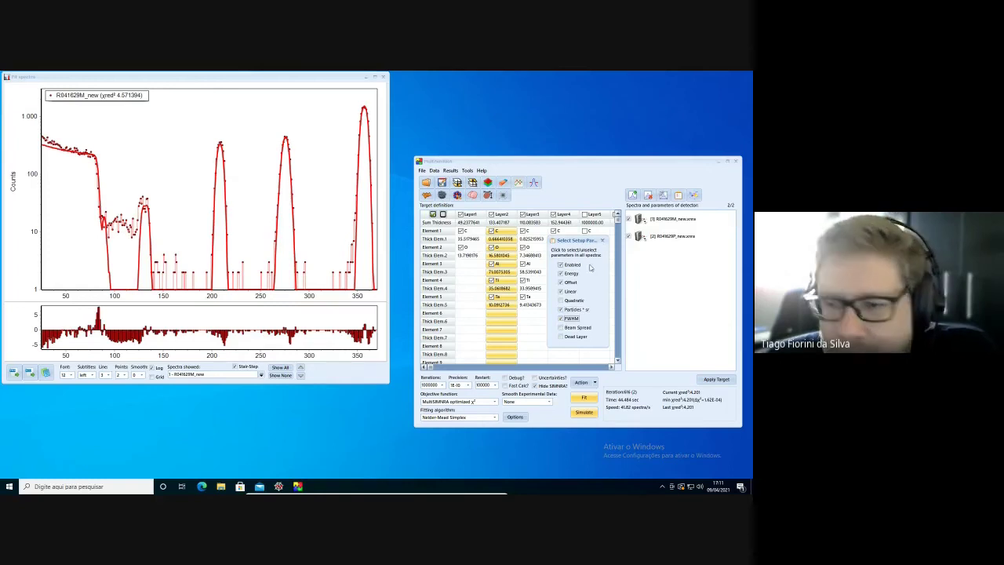
click(603, 240)
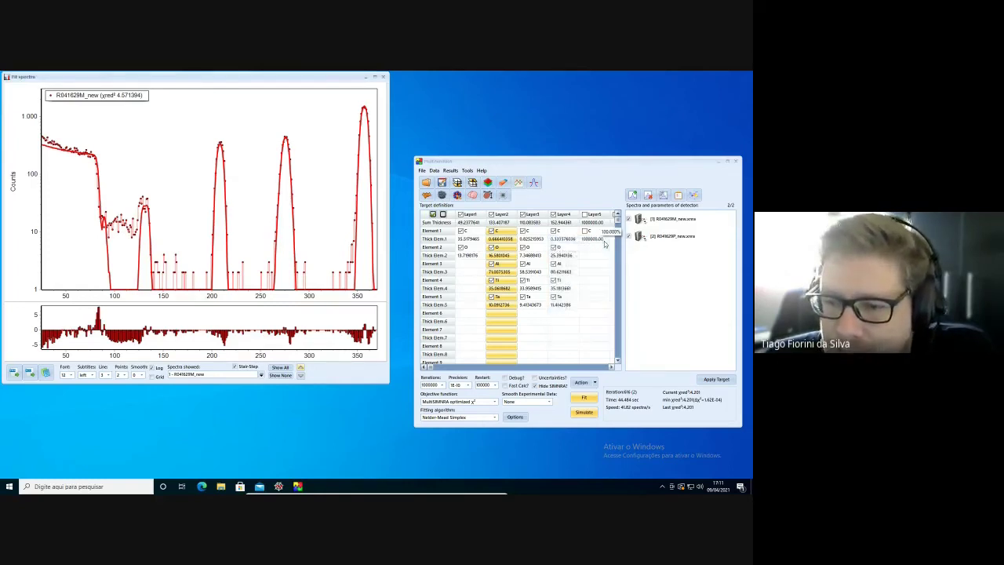
click(596, 383)
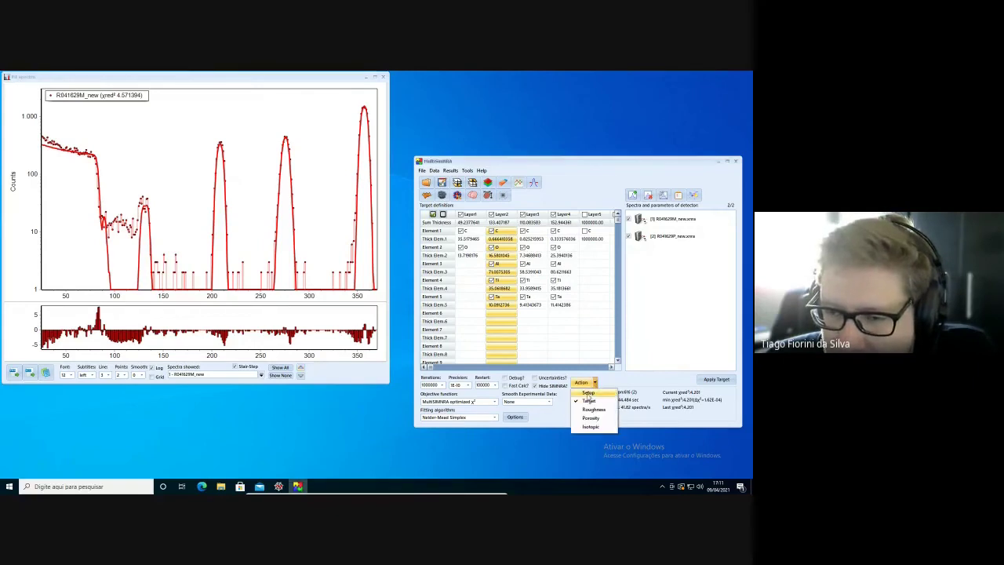
click(588, 394)
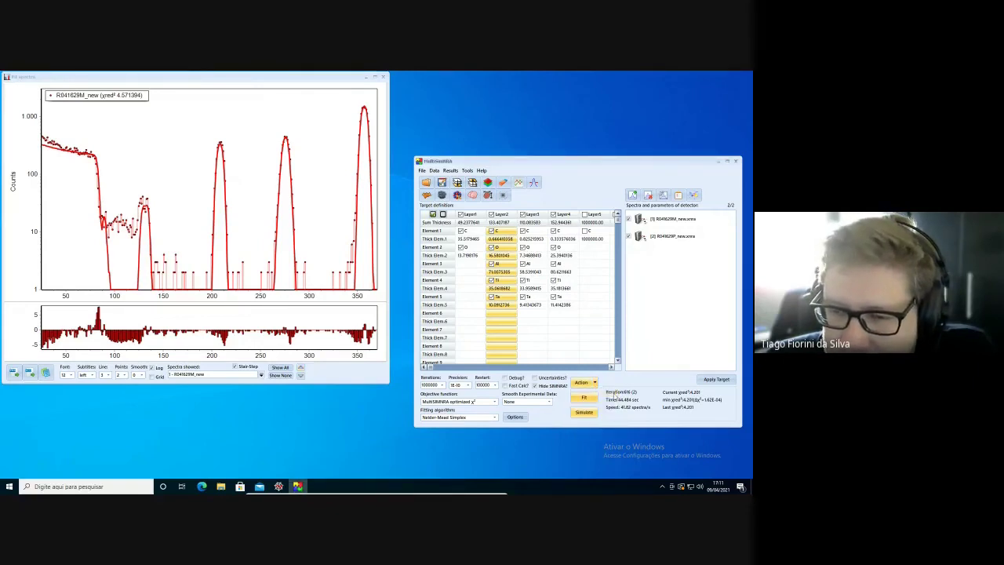
- Examine the detector parameters of R041629M_new and the minimum and maximum limits of its setup parameters, closing both
double_click(667, 220)
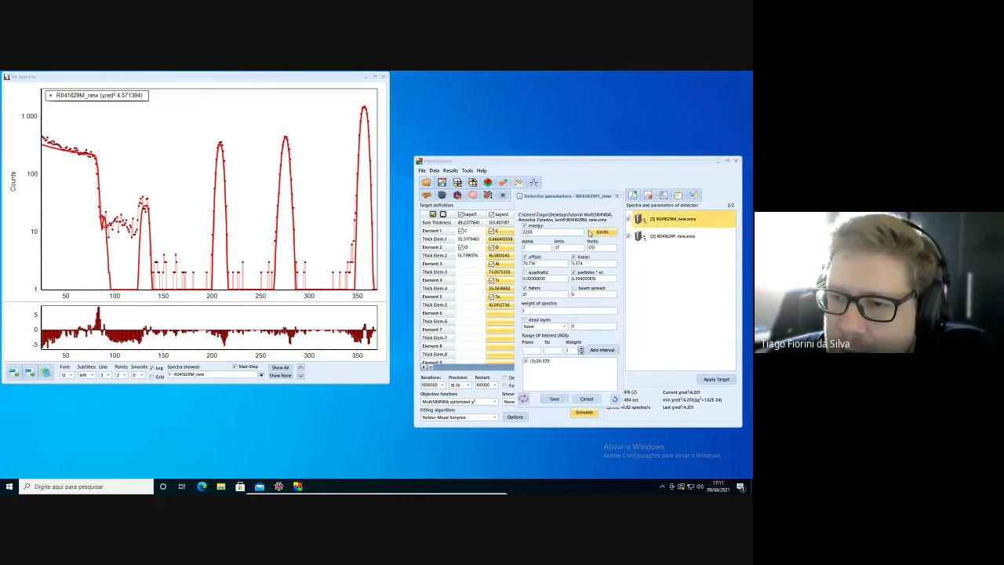
click(601, 233)
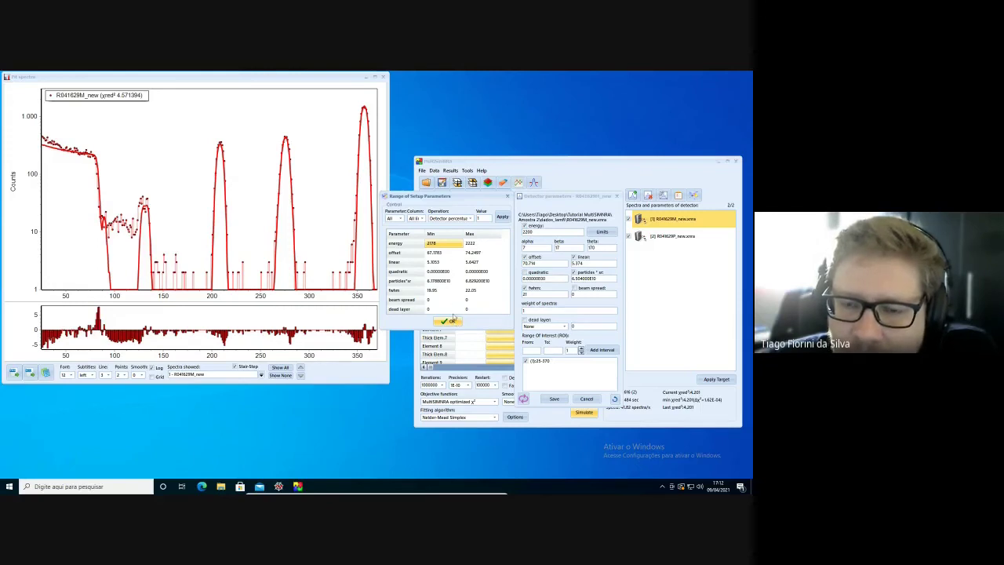
click(448, 320)
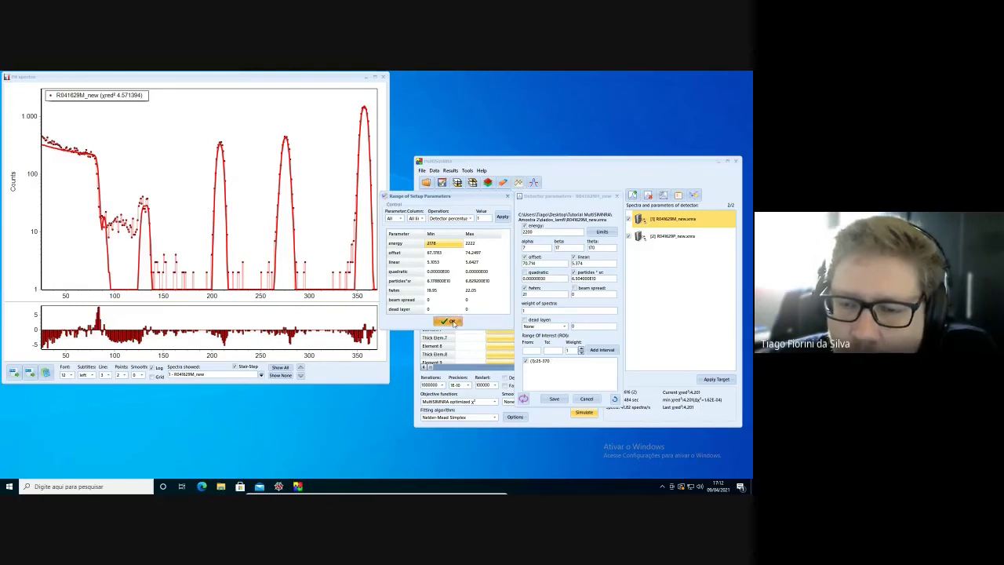
click(559, 400)
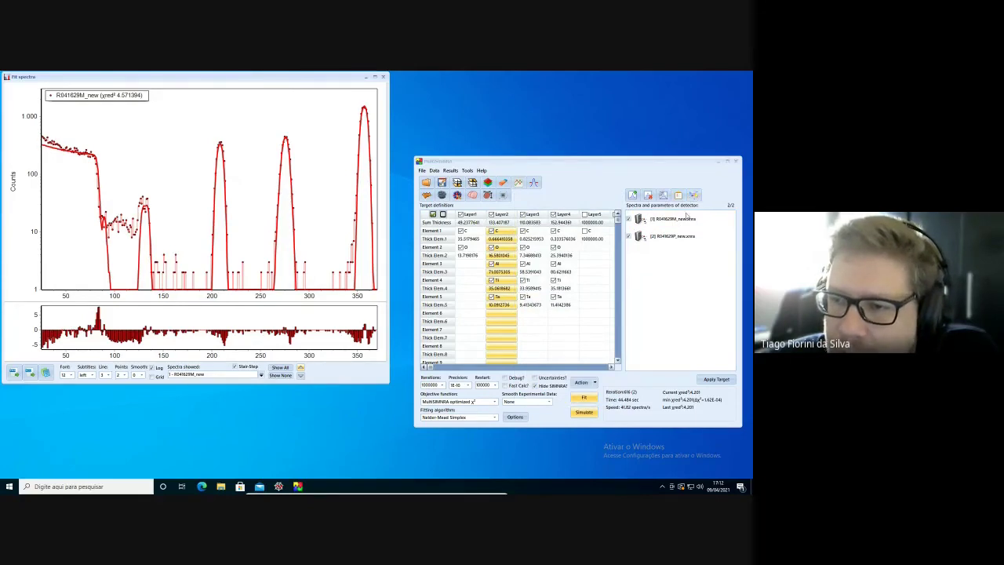
- Set all energy limits of all detectors to a detector percentage of 1
click(695, 196)
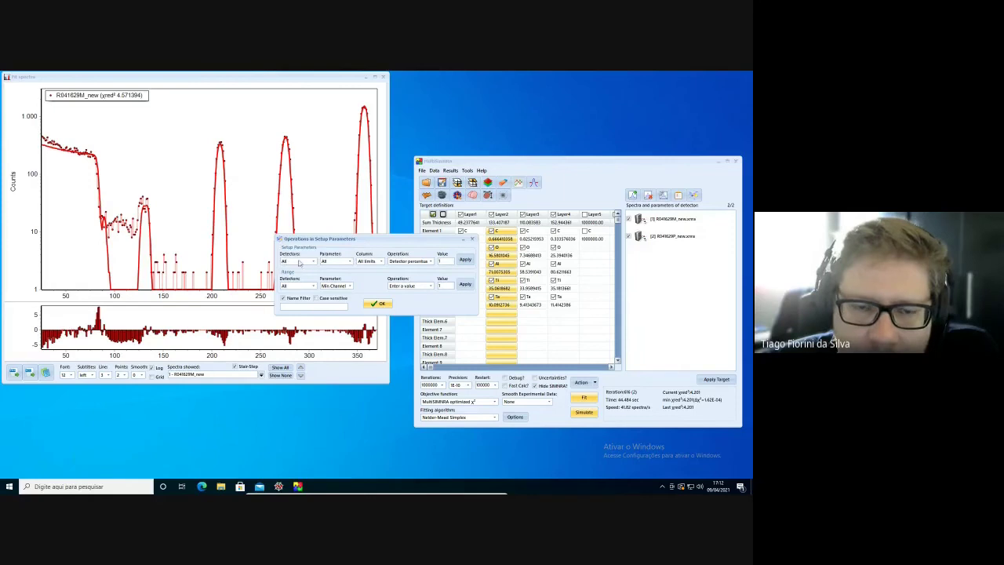
click(350, 262)
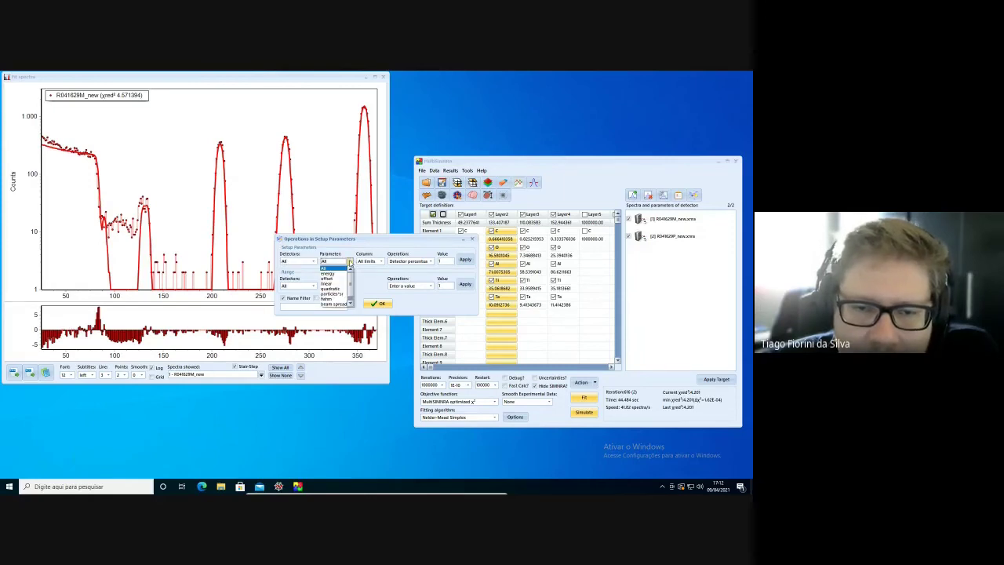
click(339, 273)
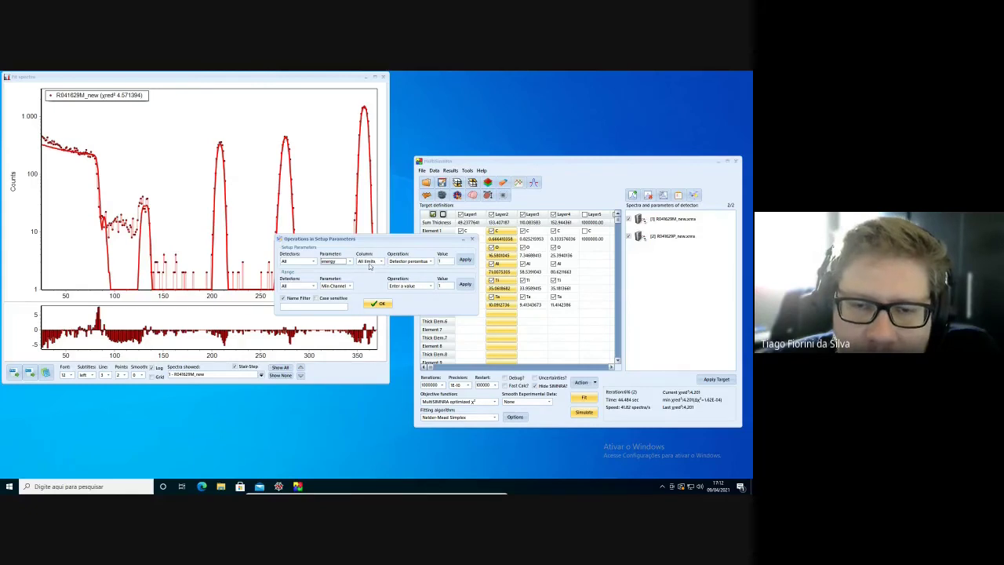
click(431, 264)
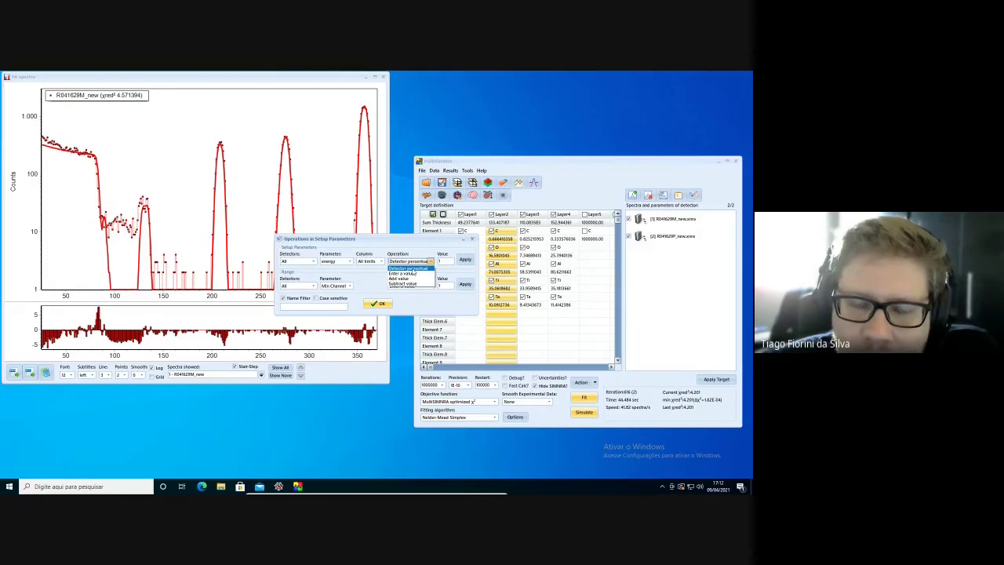
click(414, 270)
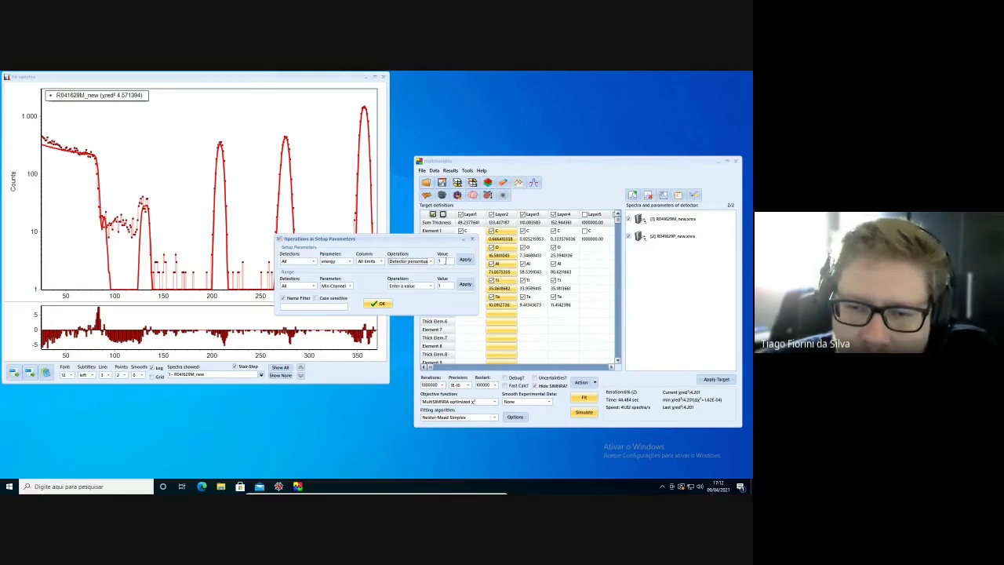
click(445, 261)
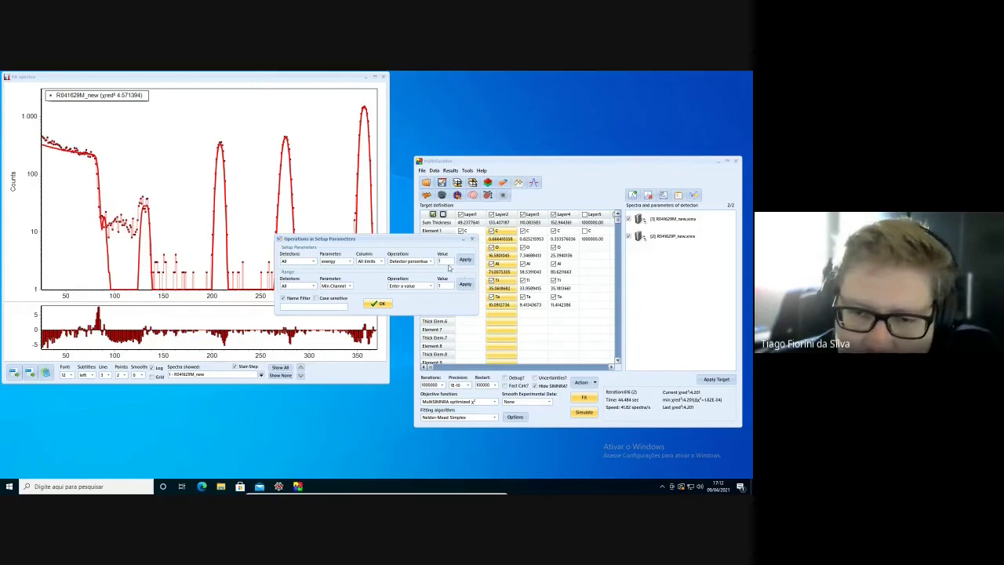
click(465, 260)
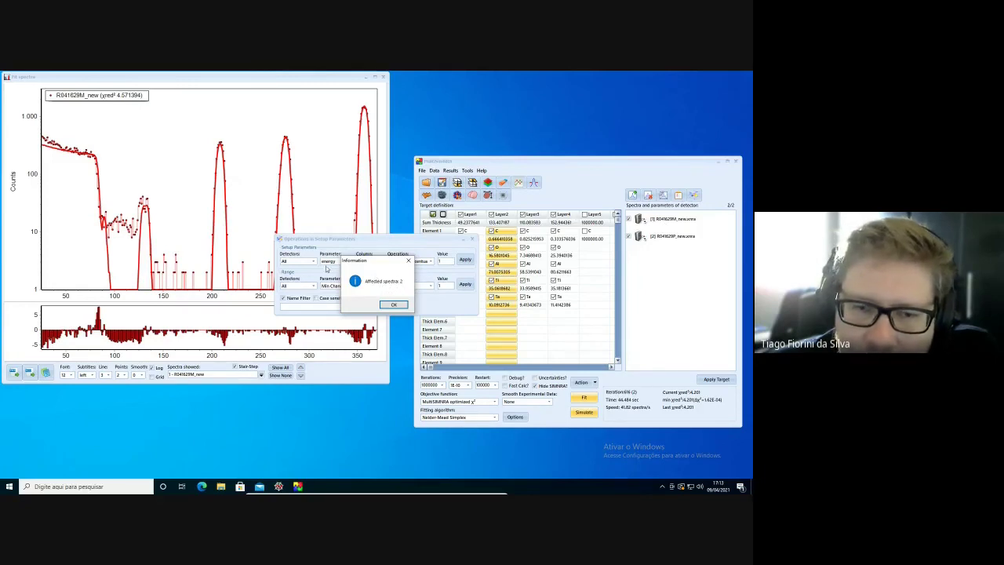
click(394, 305)
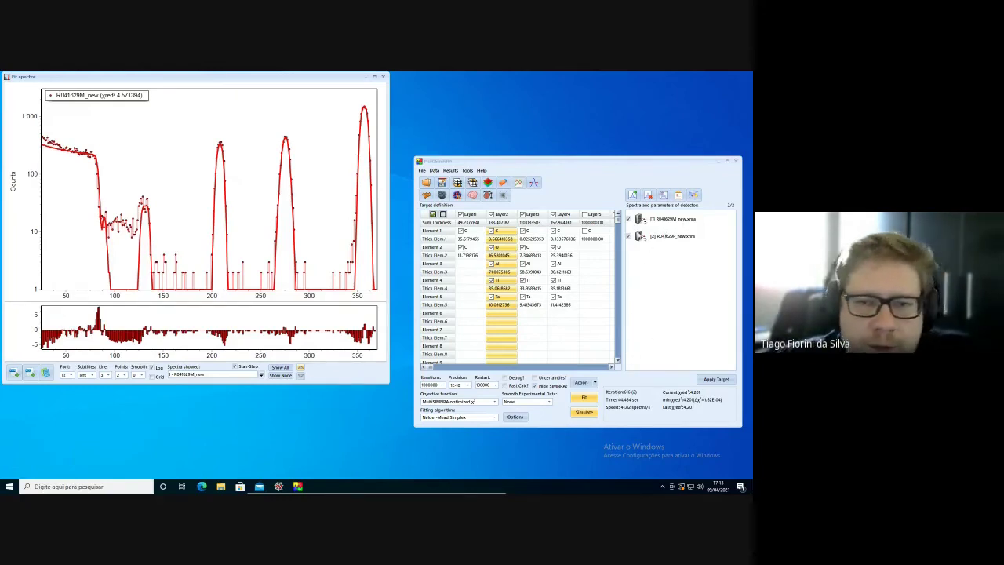
- Start the fit with the setup parameters included and display the fitted setup values of both spectra
click(585, 398)
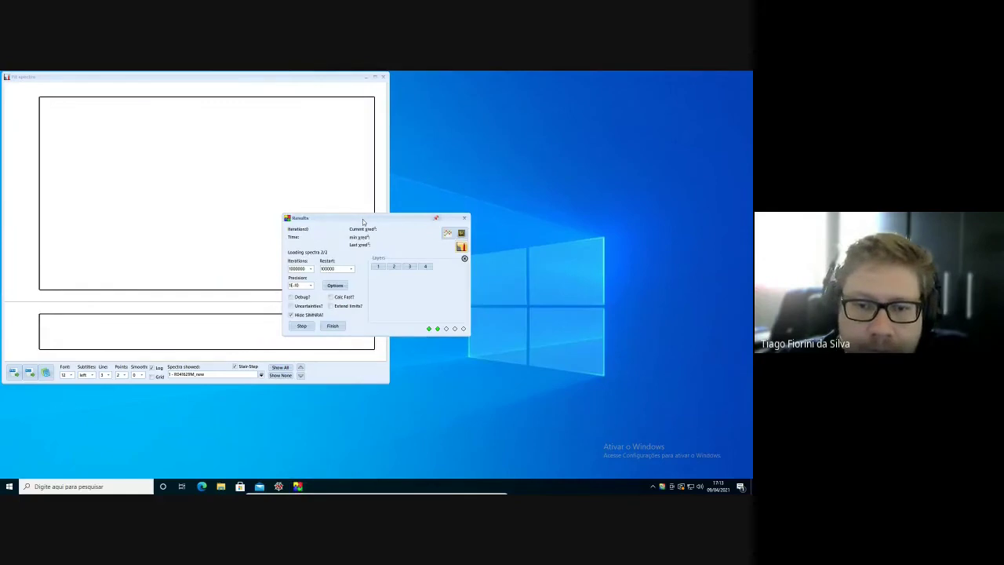
drag(363, 222, 474, 337)
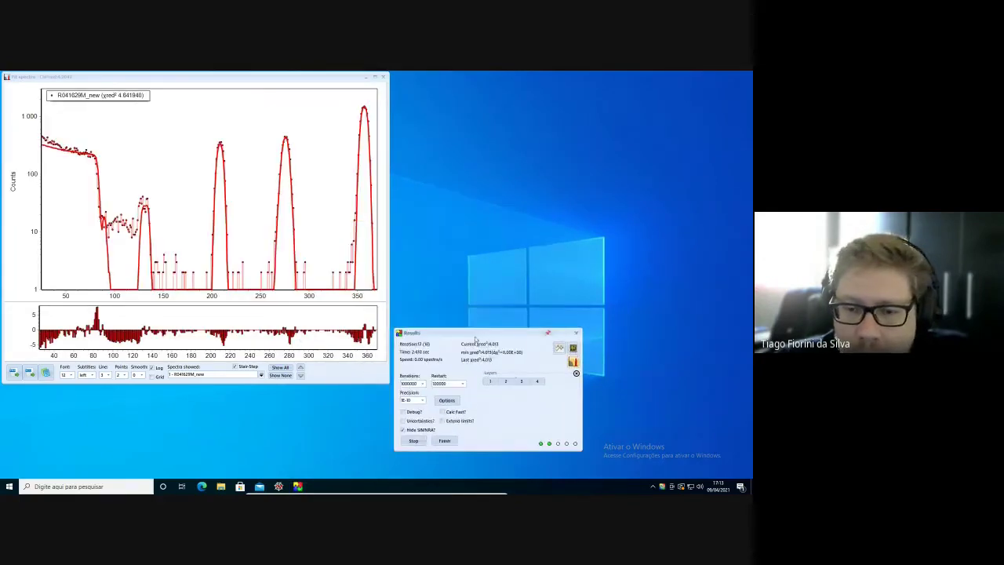
click(573, 360)
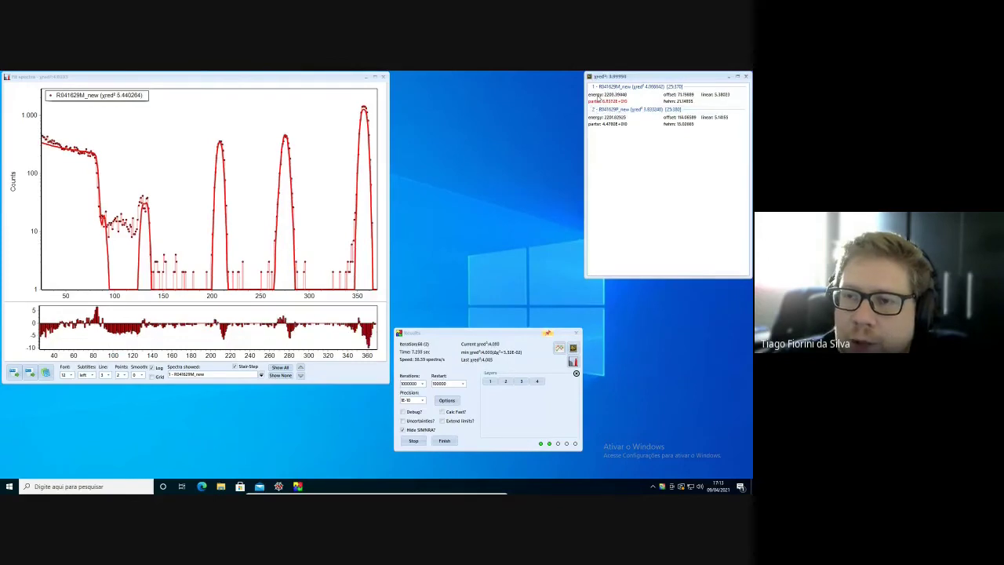
mouse_move(593, 102)
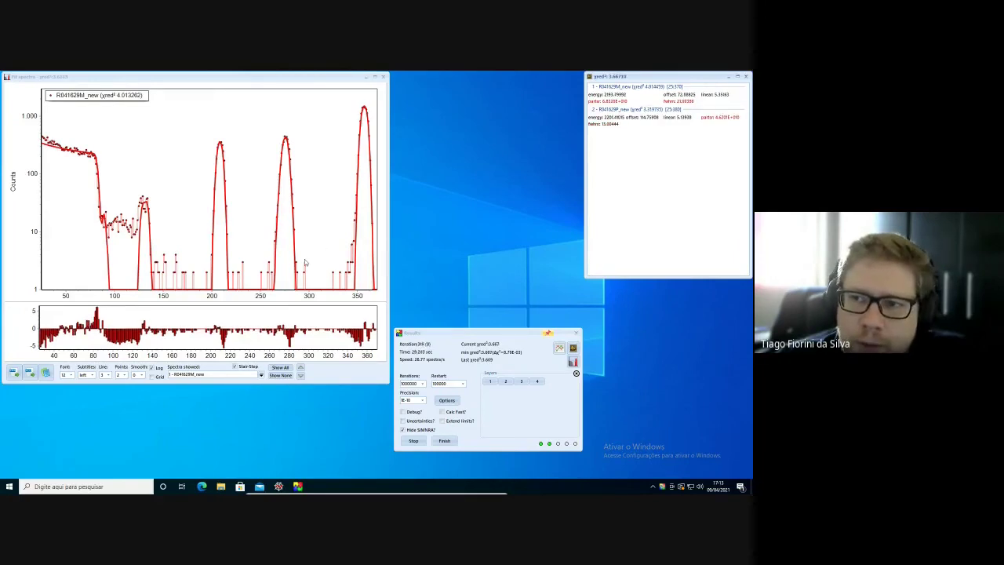
- View R041629P_new and R041629M_new on a linear counts scale, with a shrunken depth profile window beside the spectrum plot
click(300, 377)
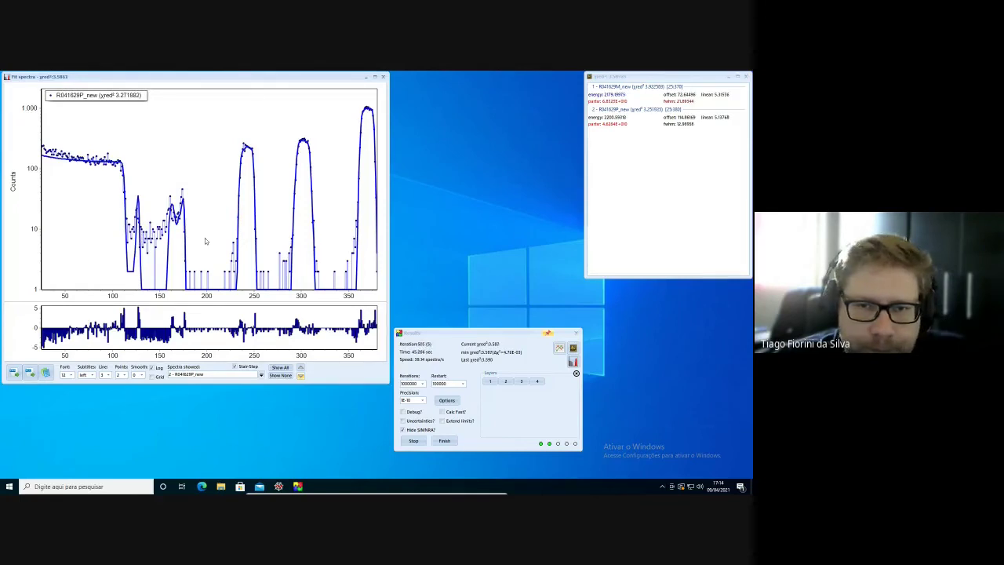
click(154, 368)
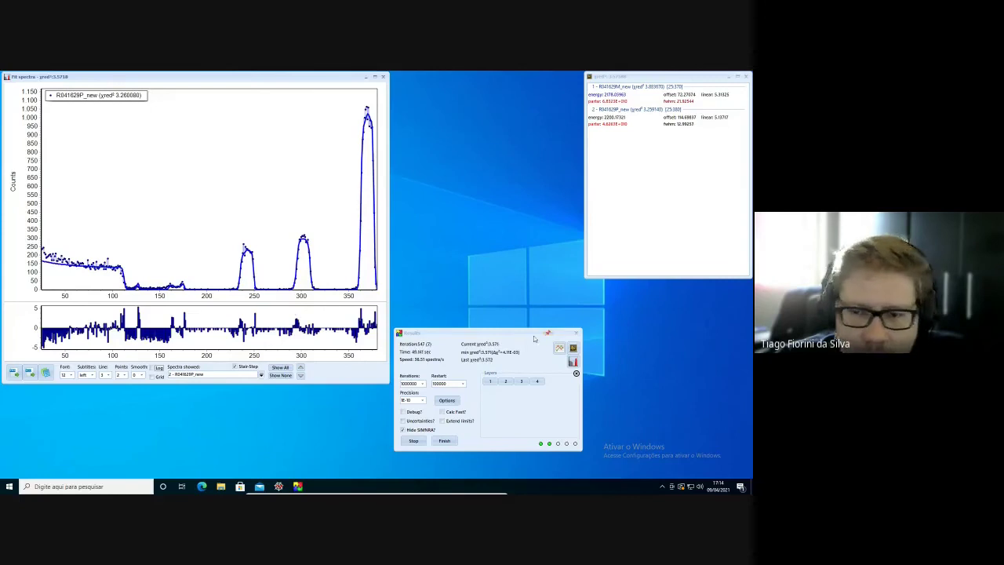
click(559, 350)
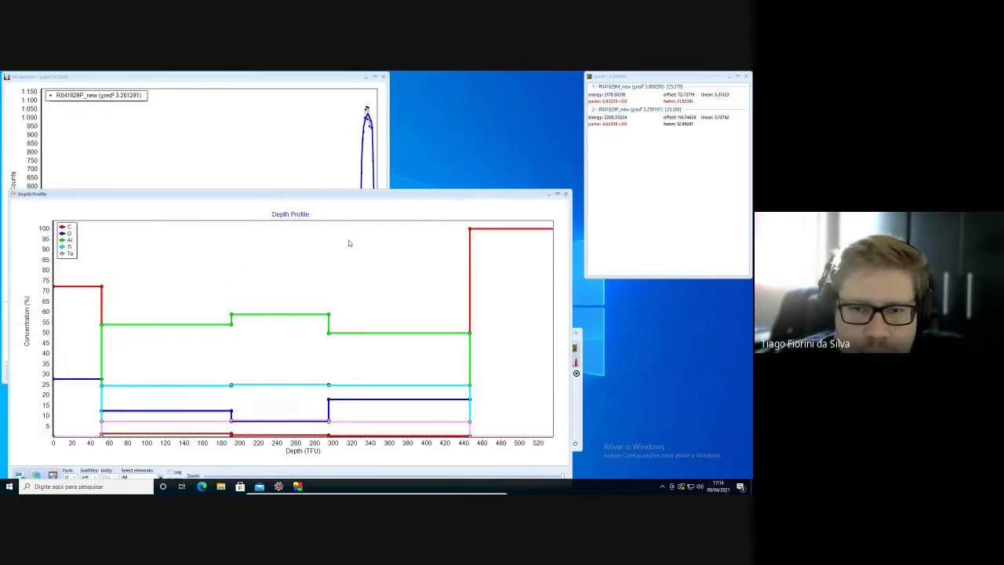
drag(429, 204, 430, 180)
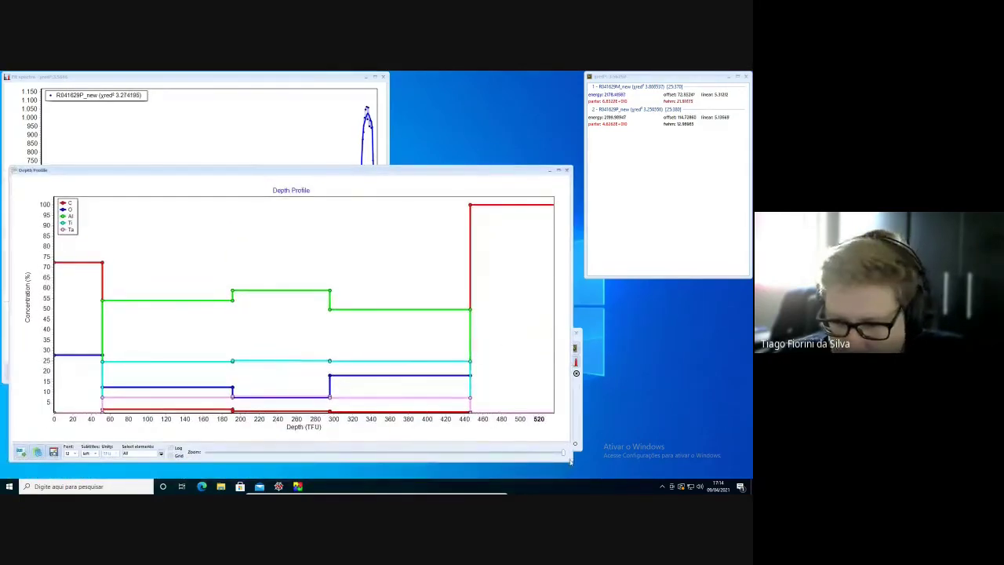
drag(570, 461, 242, 361)
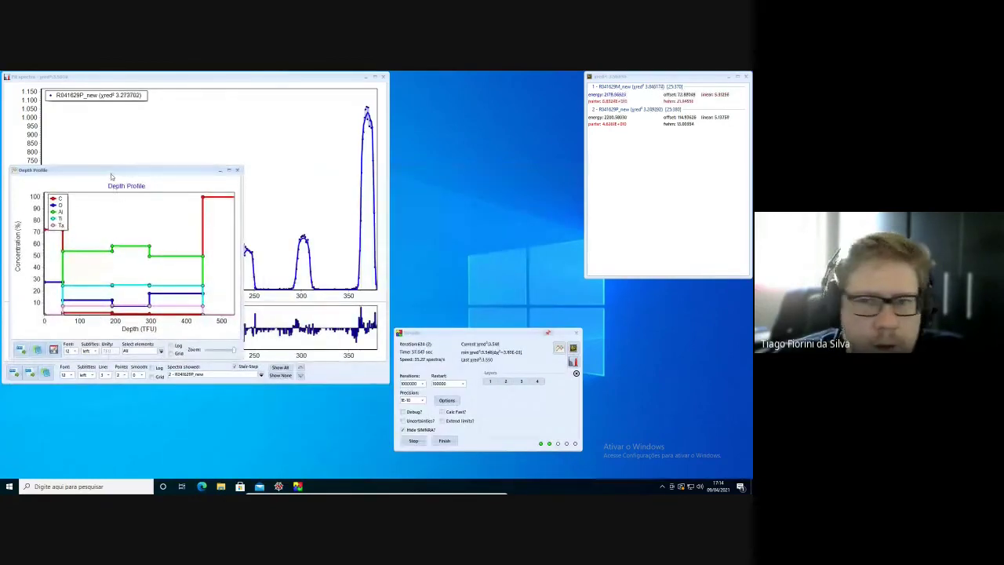
drag(110, 173, 495, 88)
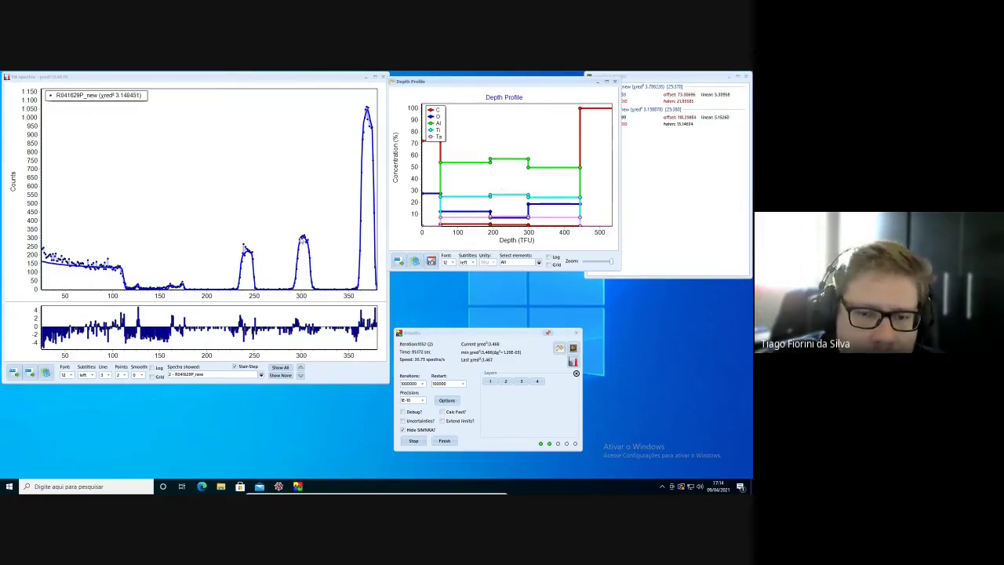
click(300, 367)
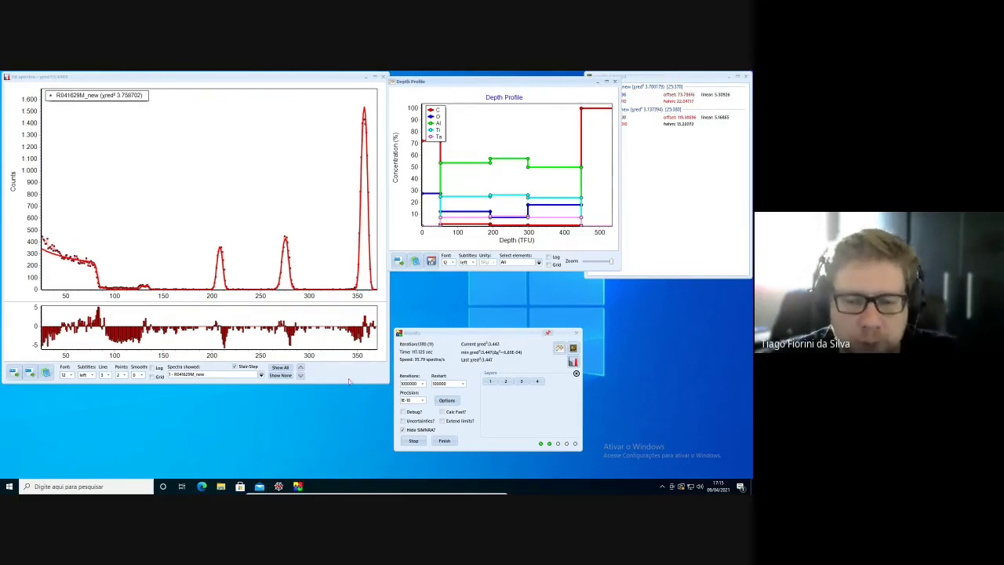
- Switch to the Windows Task Manager and examine the CPU performance while the fit runs
right_click(533, 483)
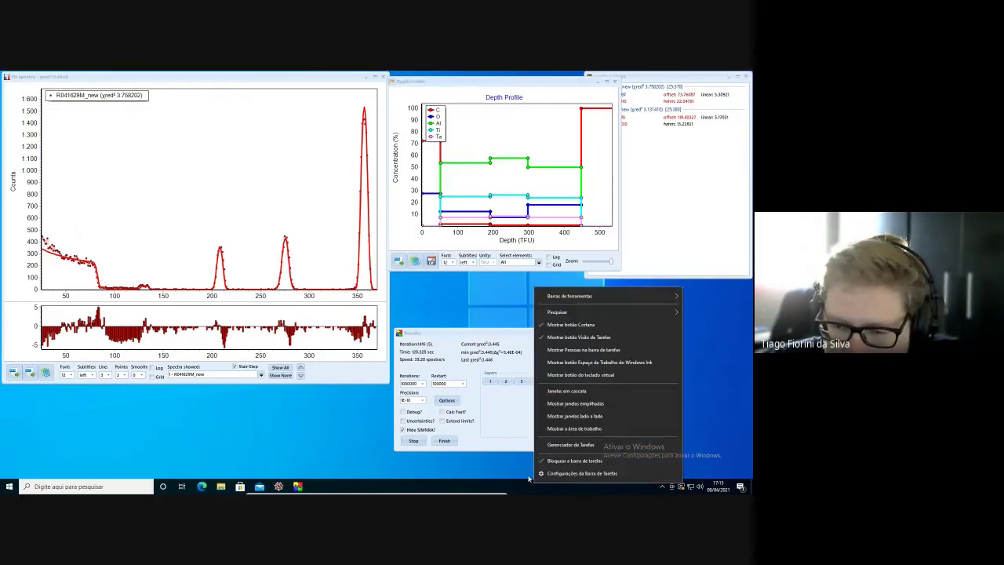
click(551, 445)
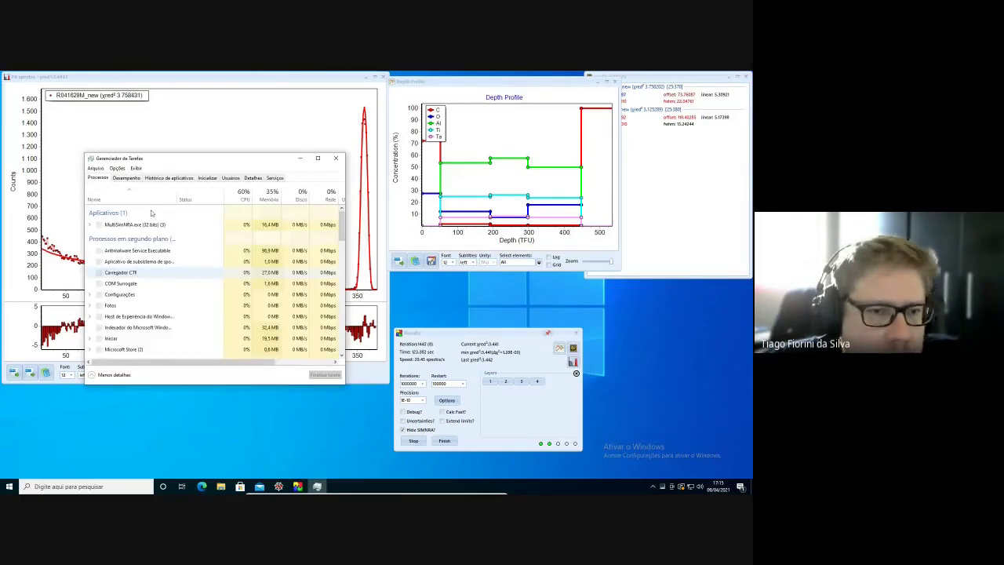
click(127, 179)
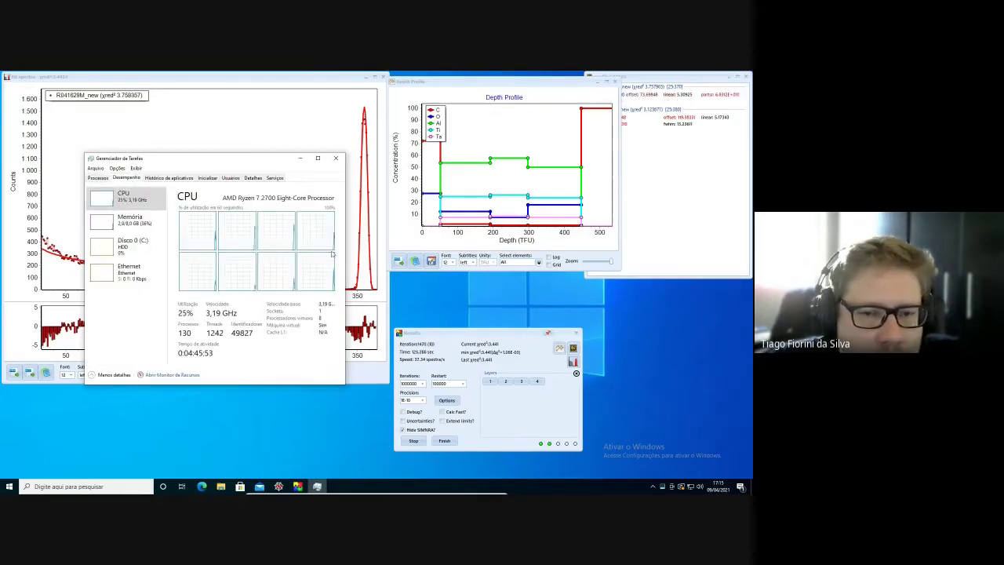